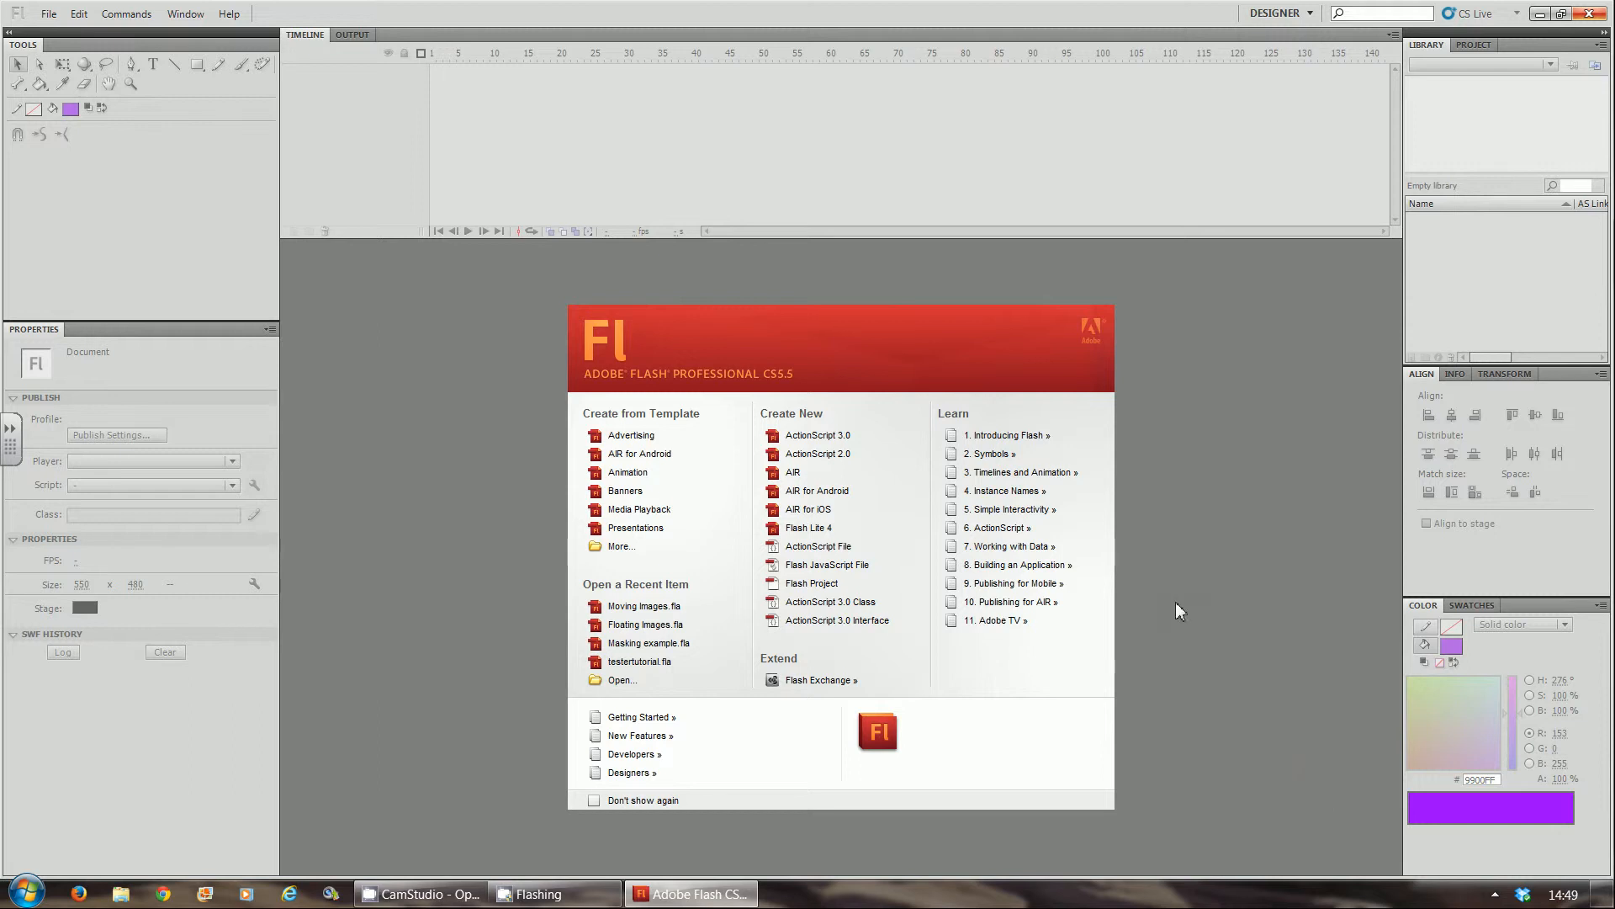
Step: Create a new ActionScript 3.0 document and set its stage size to 800 by 600 px
left_click(800, 437)
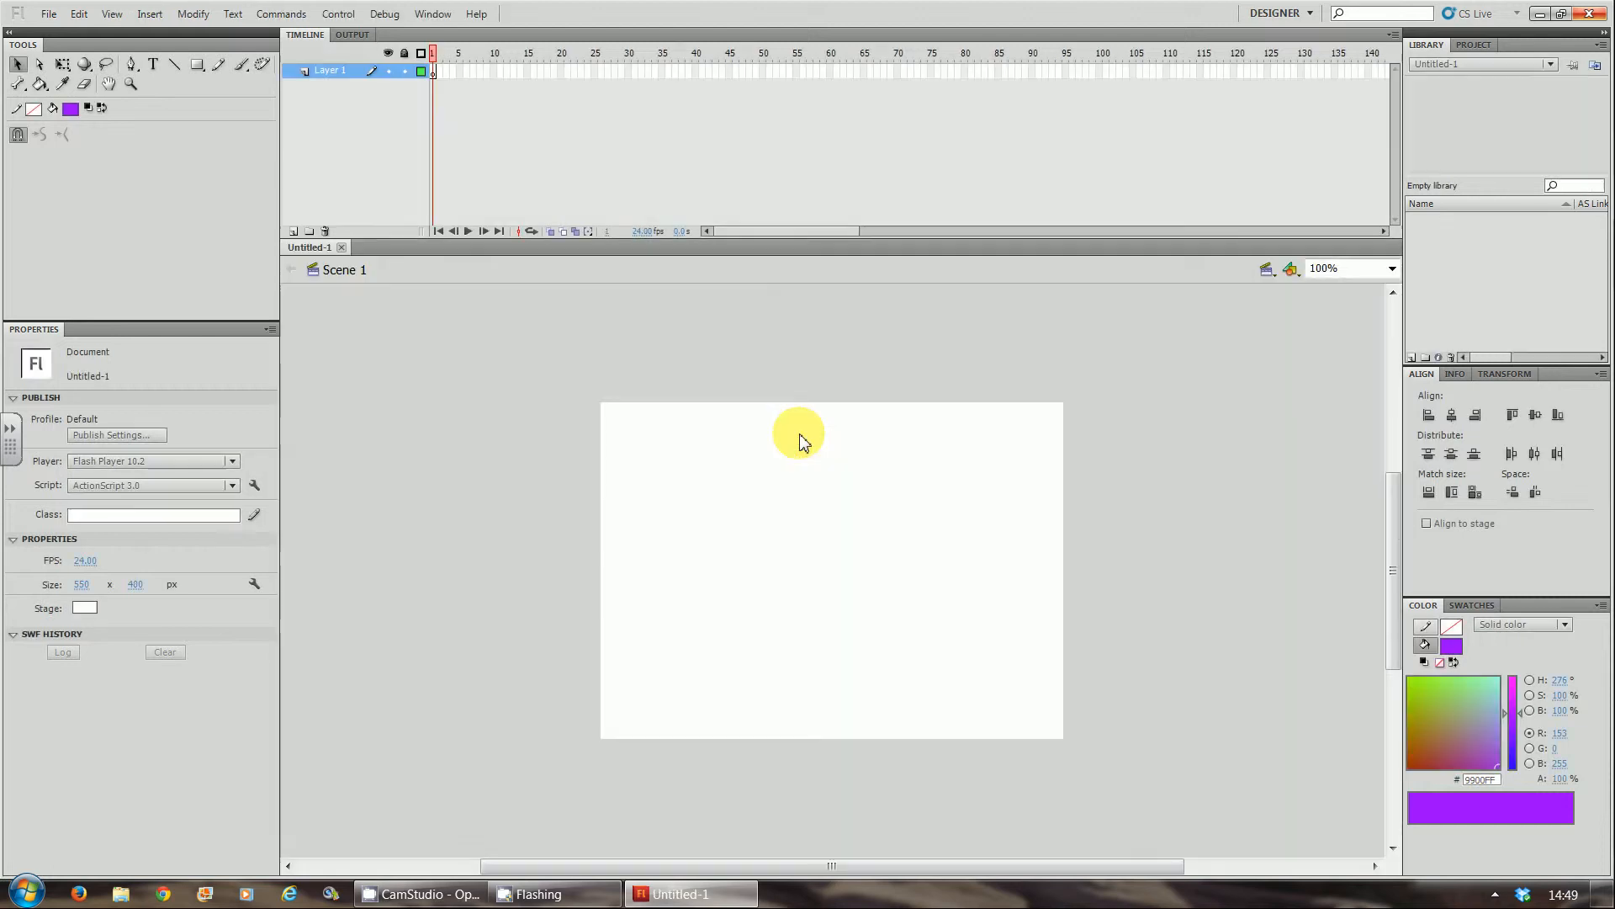
left_click(82, 585)
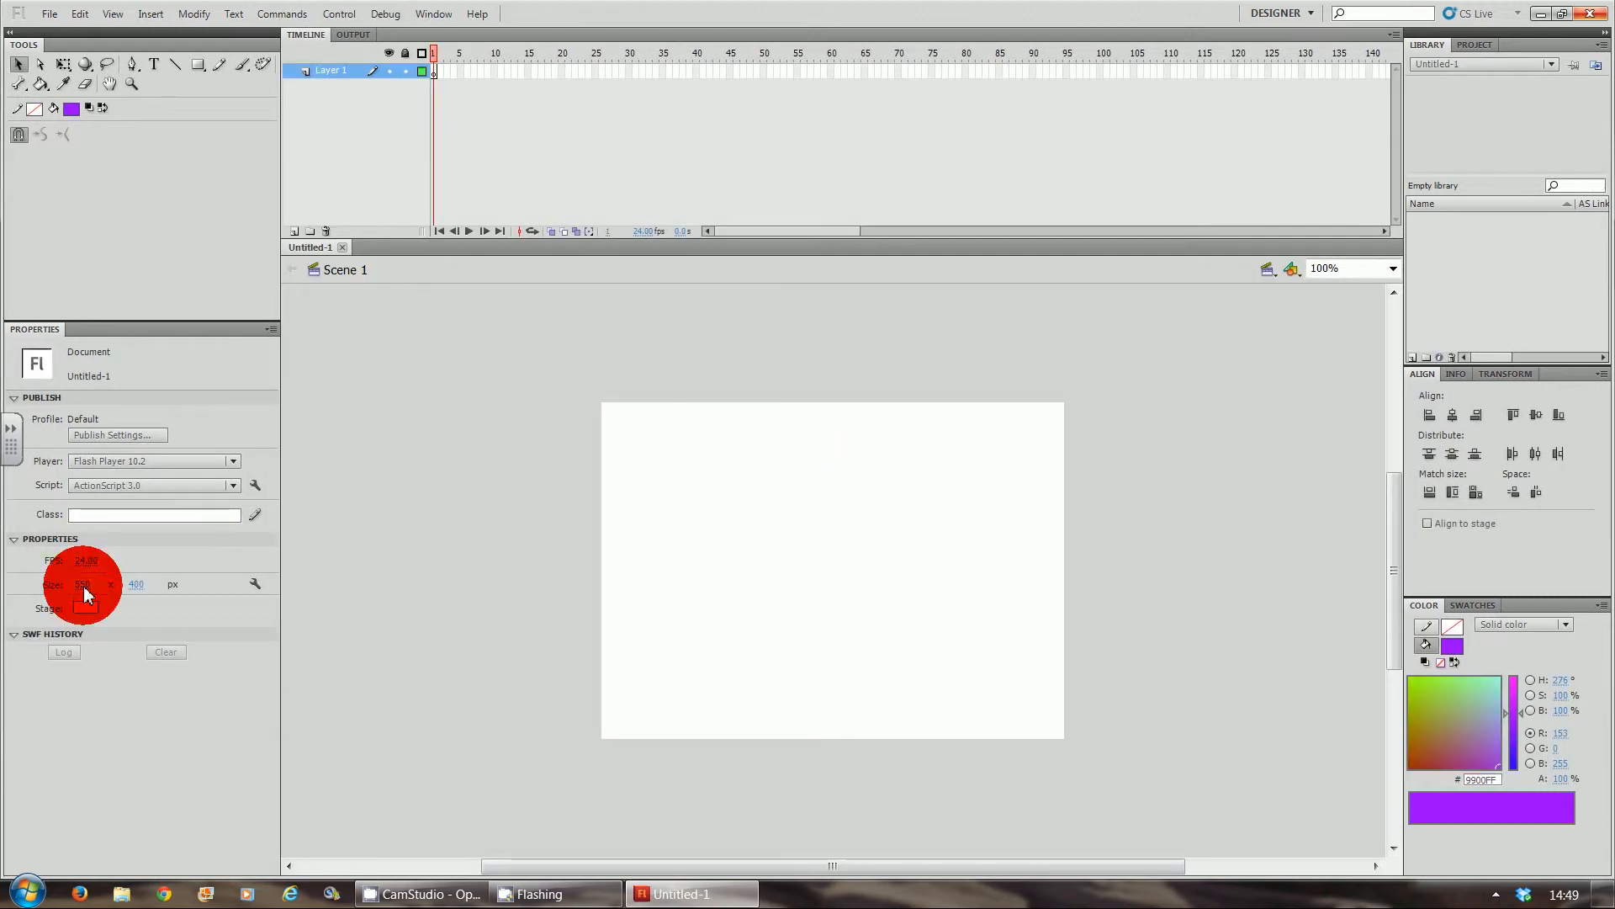
type("800")
key("Return")
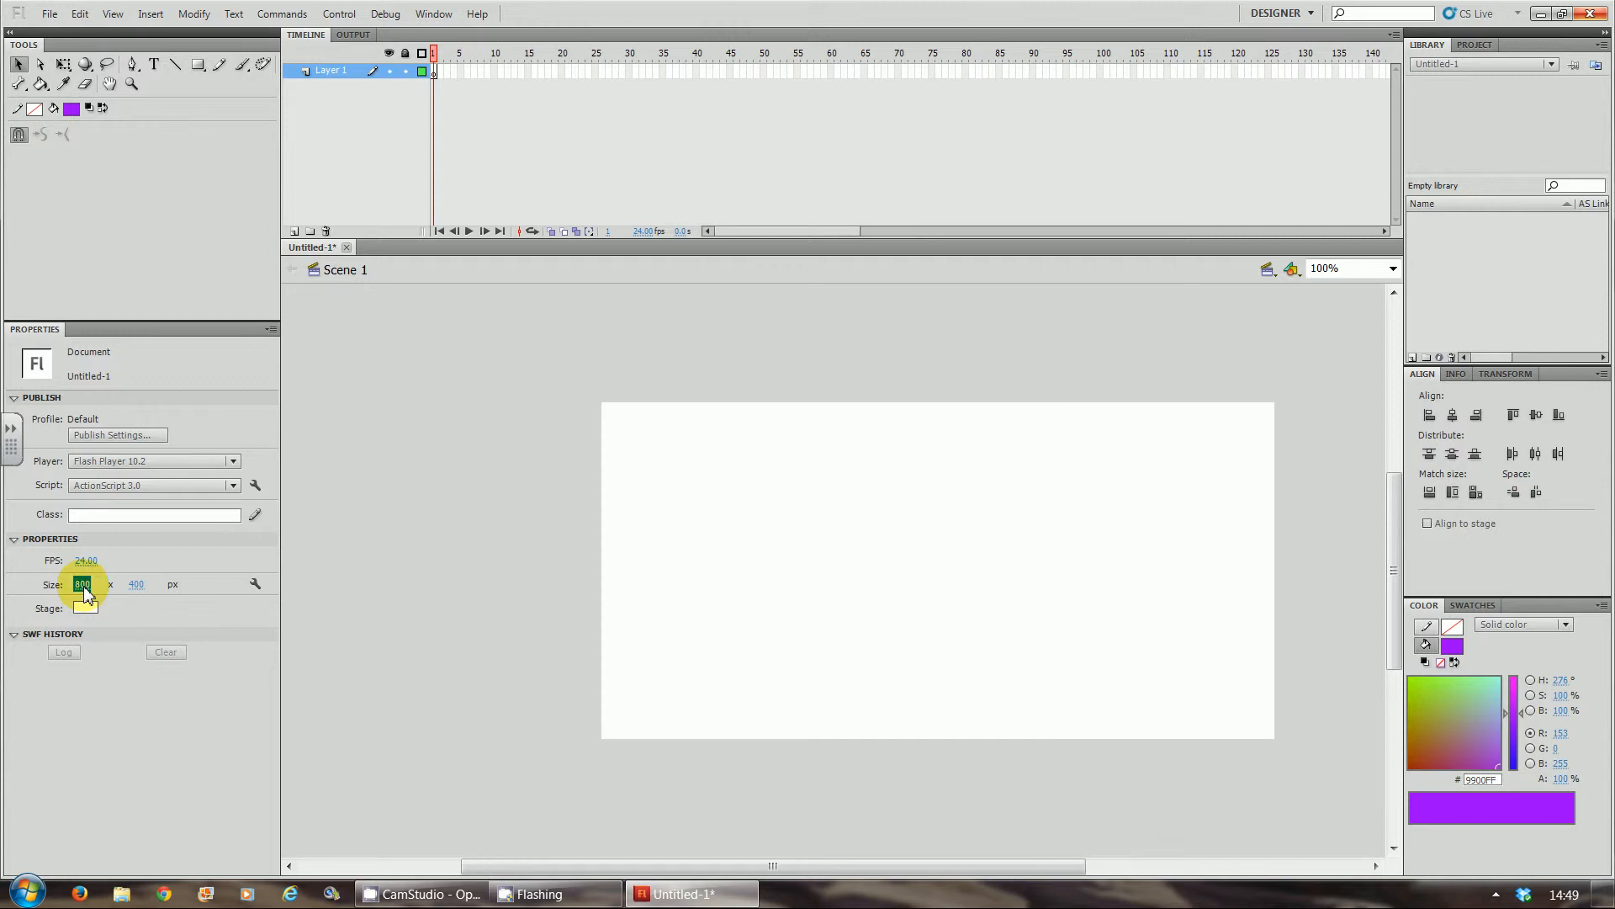
left_click(142, 584)
type("60")
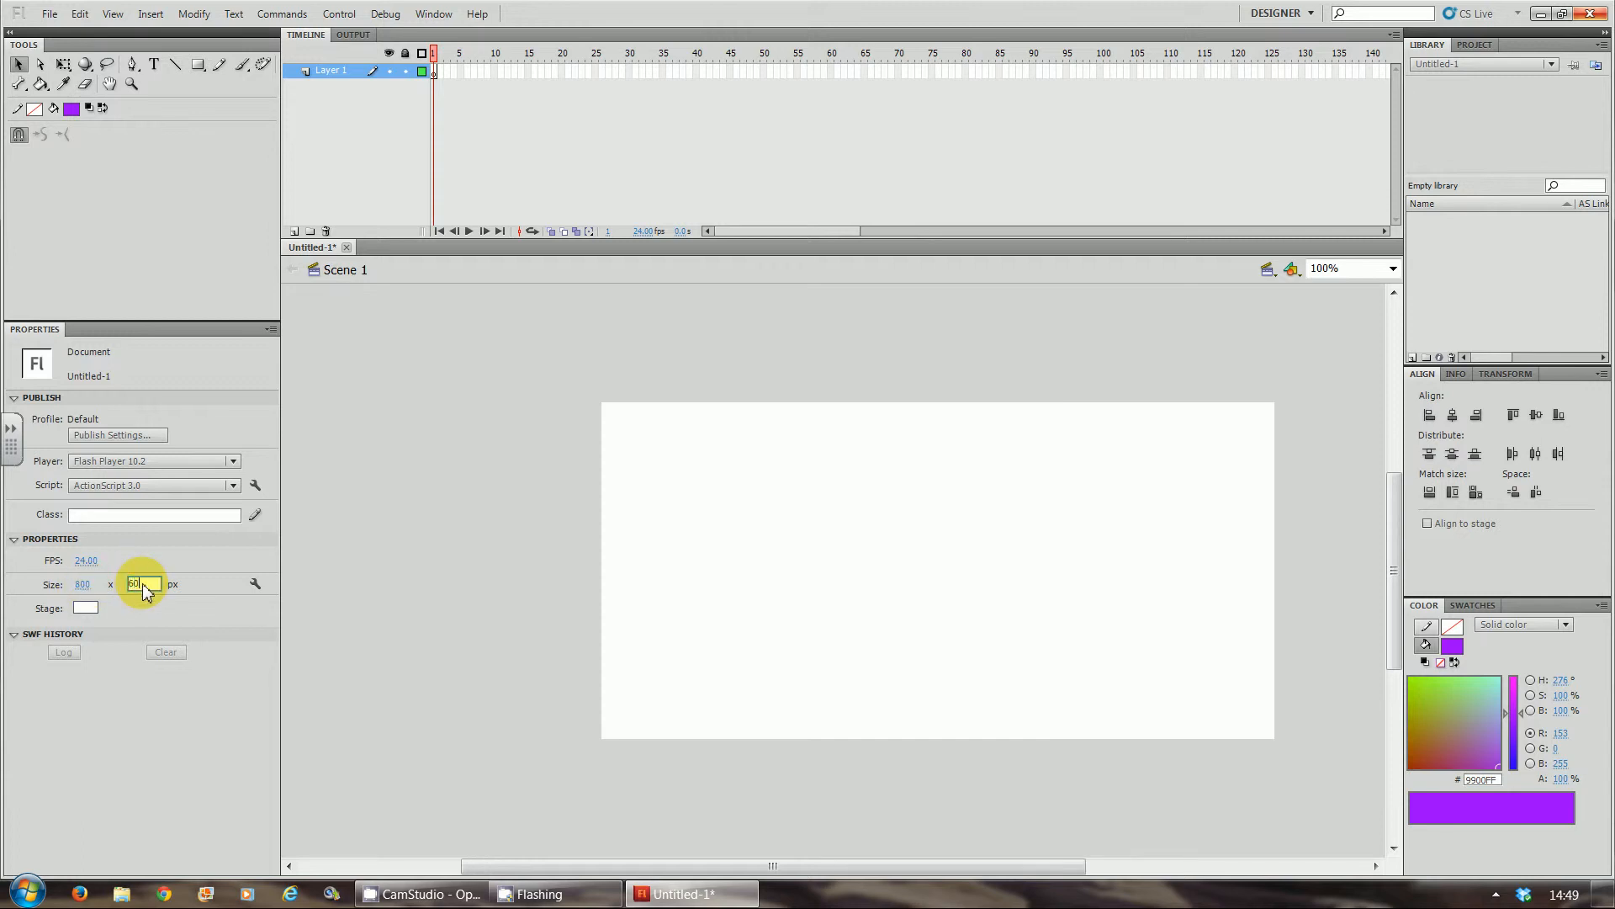
type("0")
key("Return")
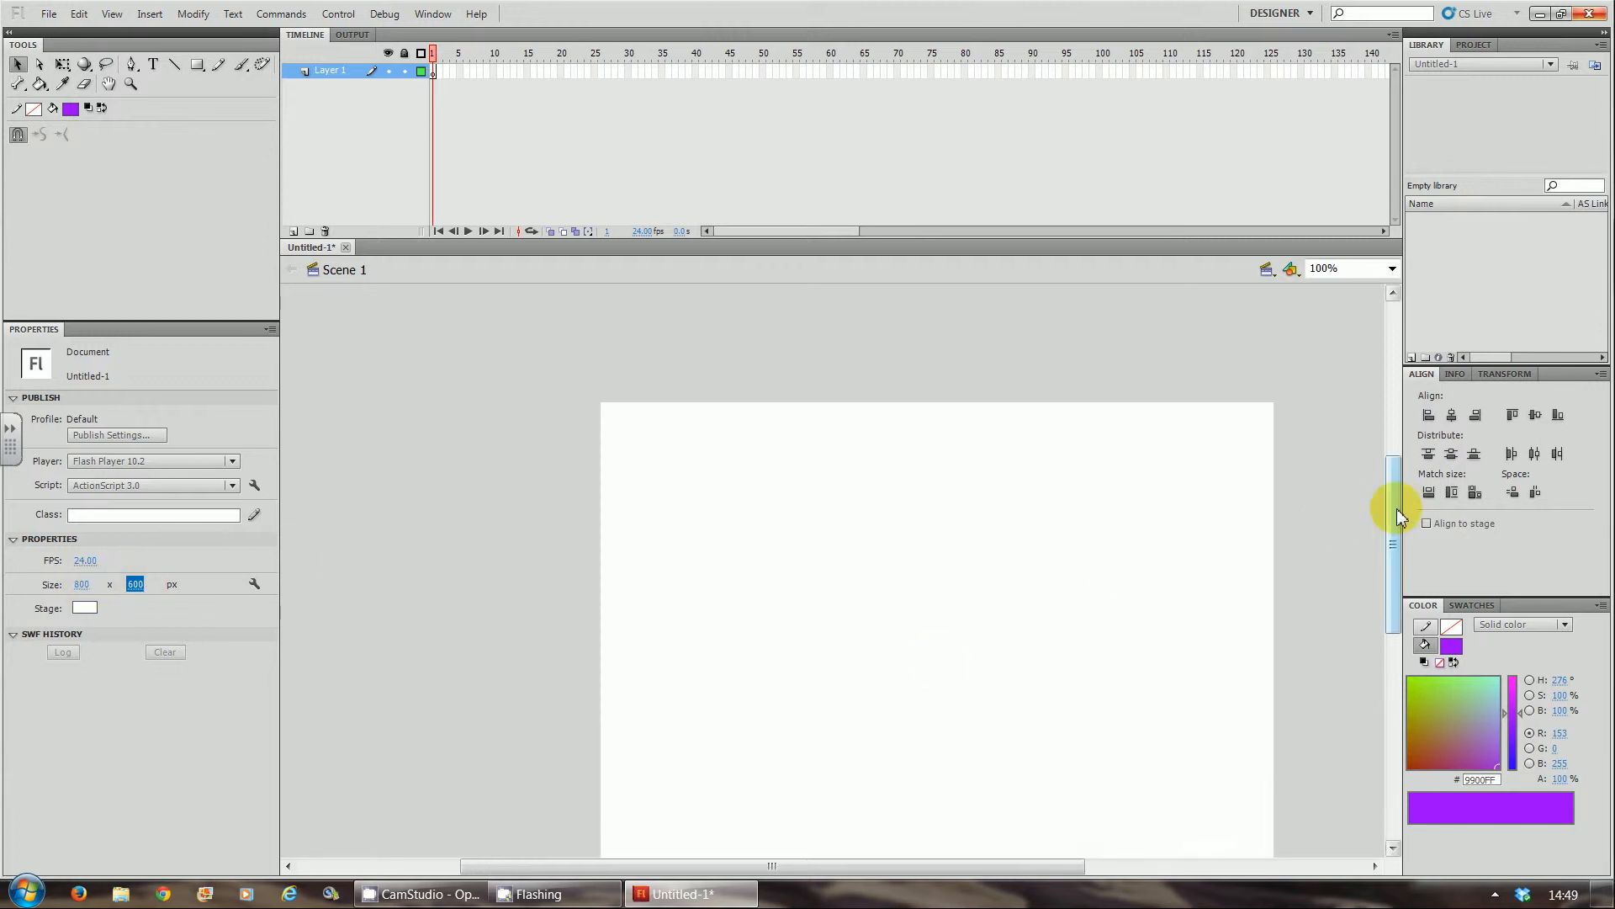
left_click_drag(1397, 508, 1393, 529)
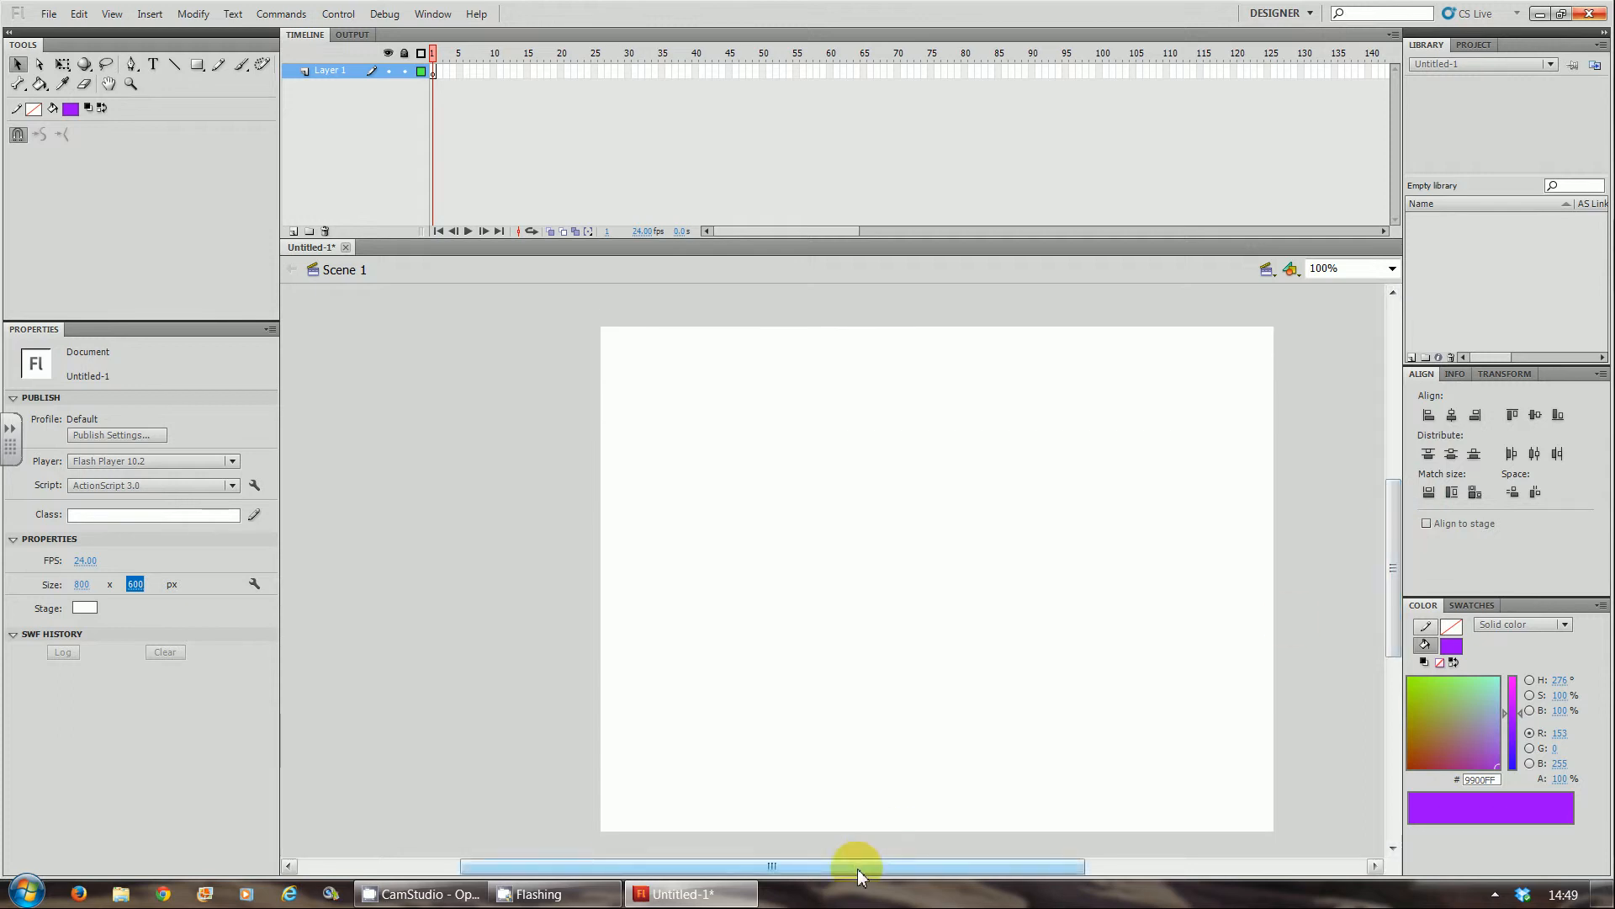
left_click_drag(856, 868, 946, 868)
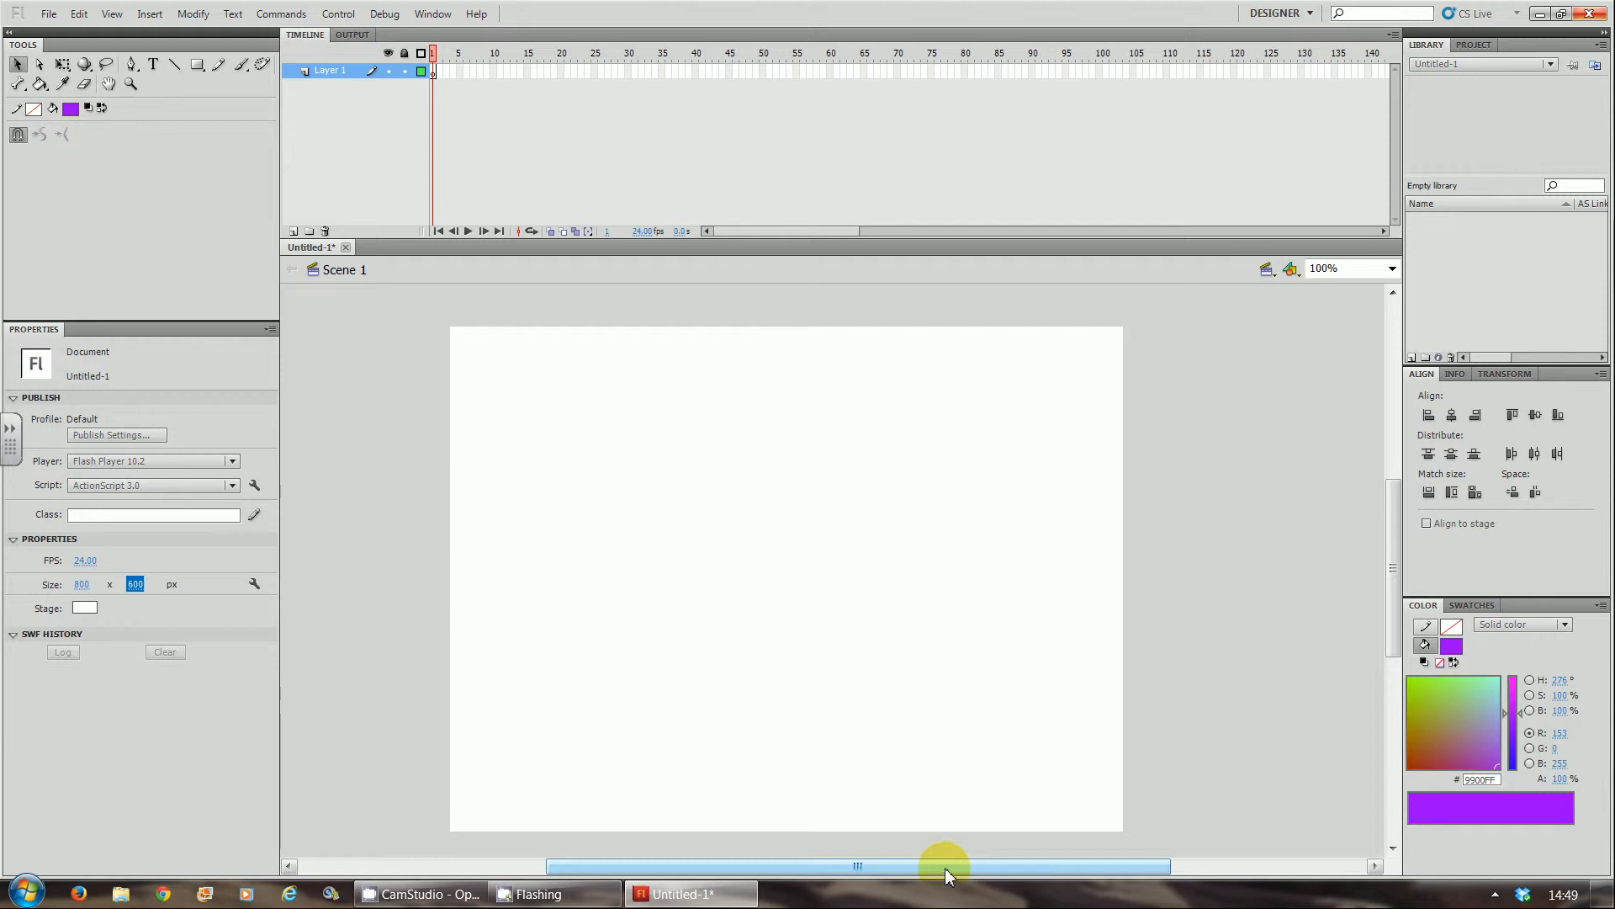
Step: Import all five images from 2013-2014 > Nat Dip > Unit 37 - 2D Animation > Liverpool into the library
left_click(49, 14)
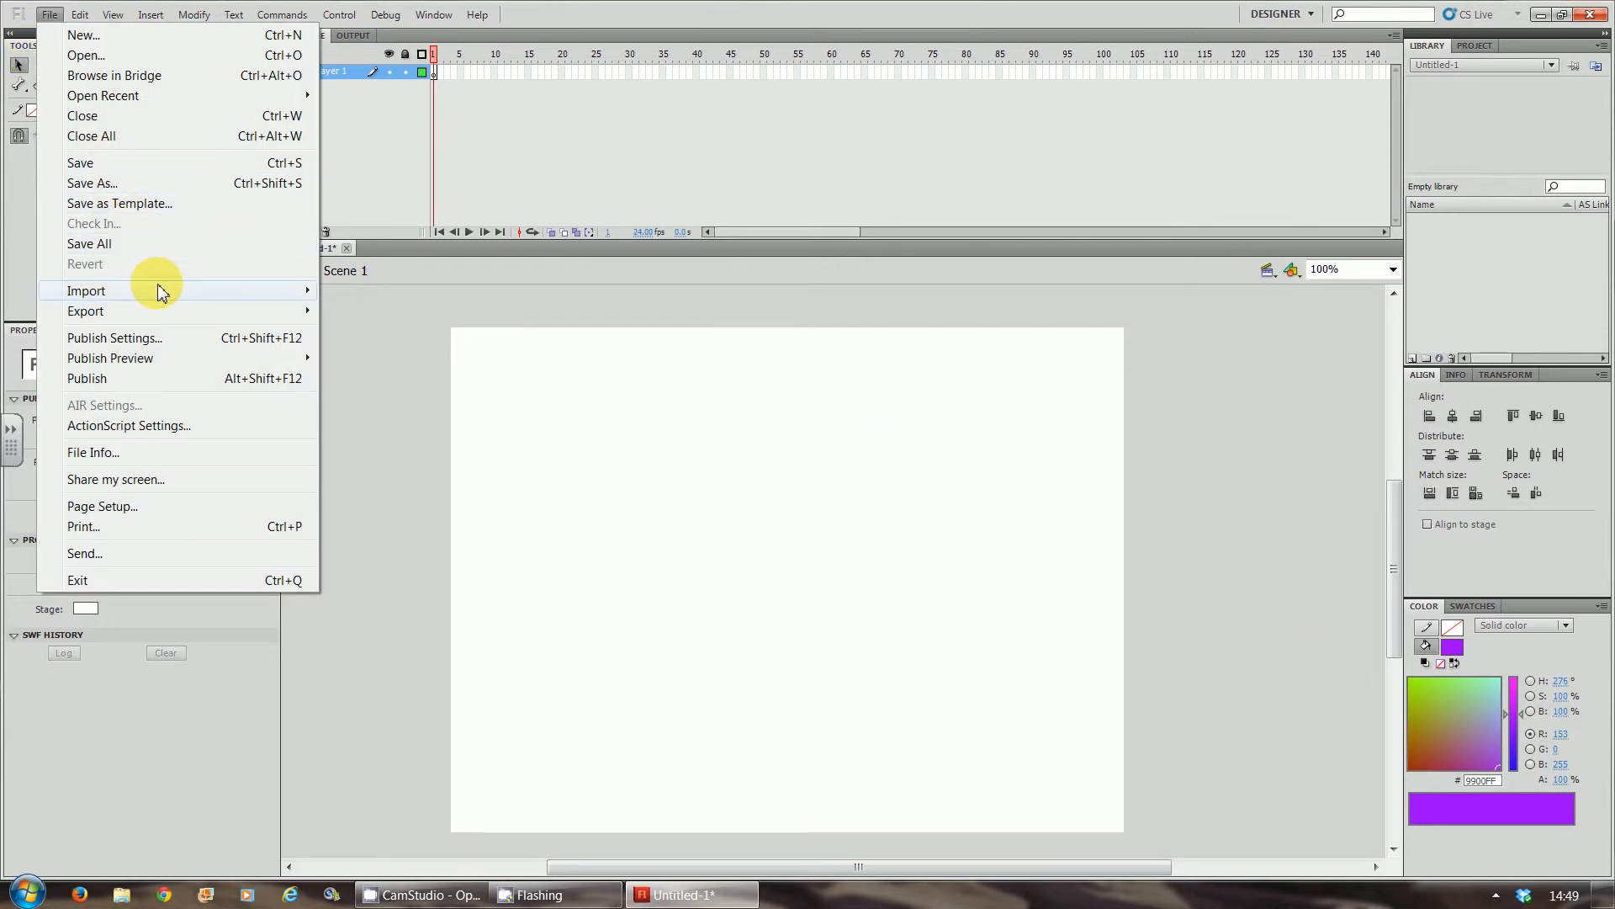
mouse_move(158, 288)
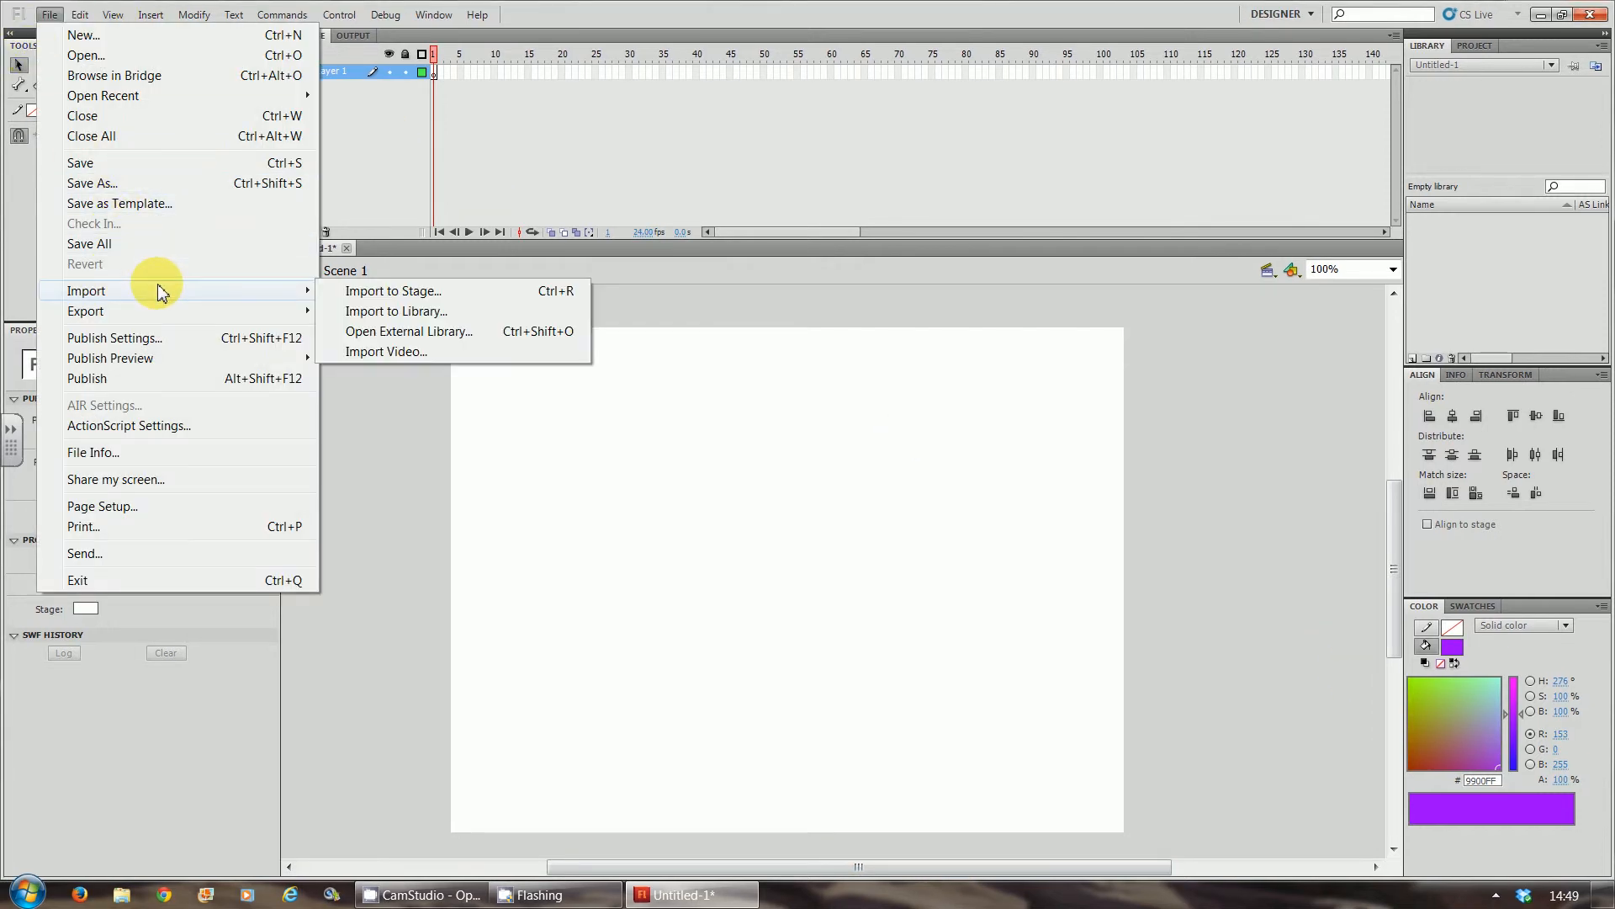
left_click(382, 313)
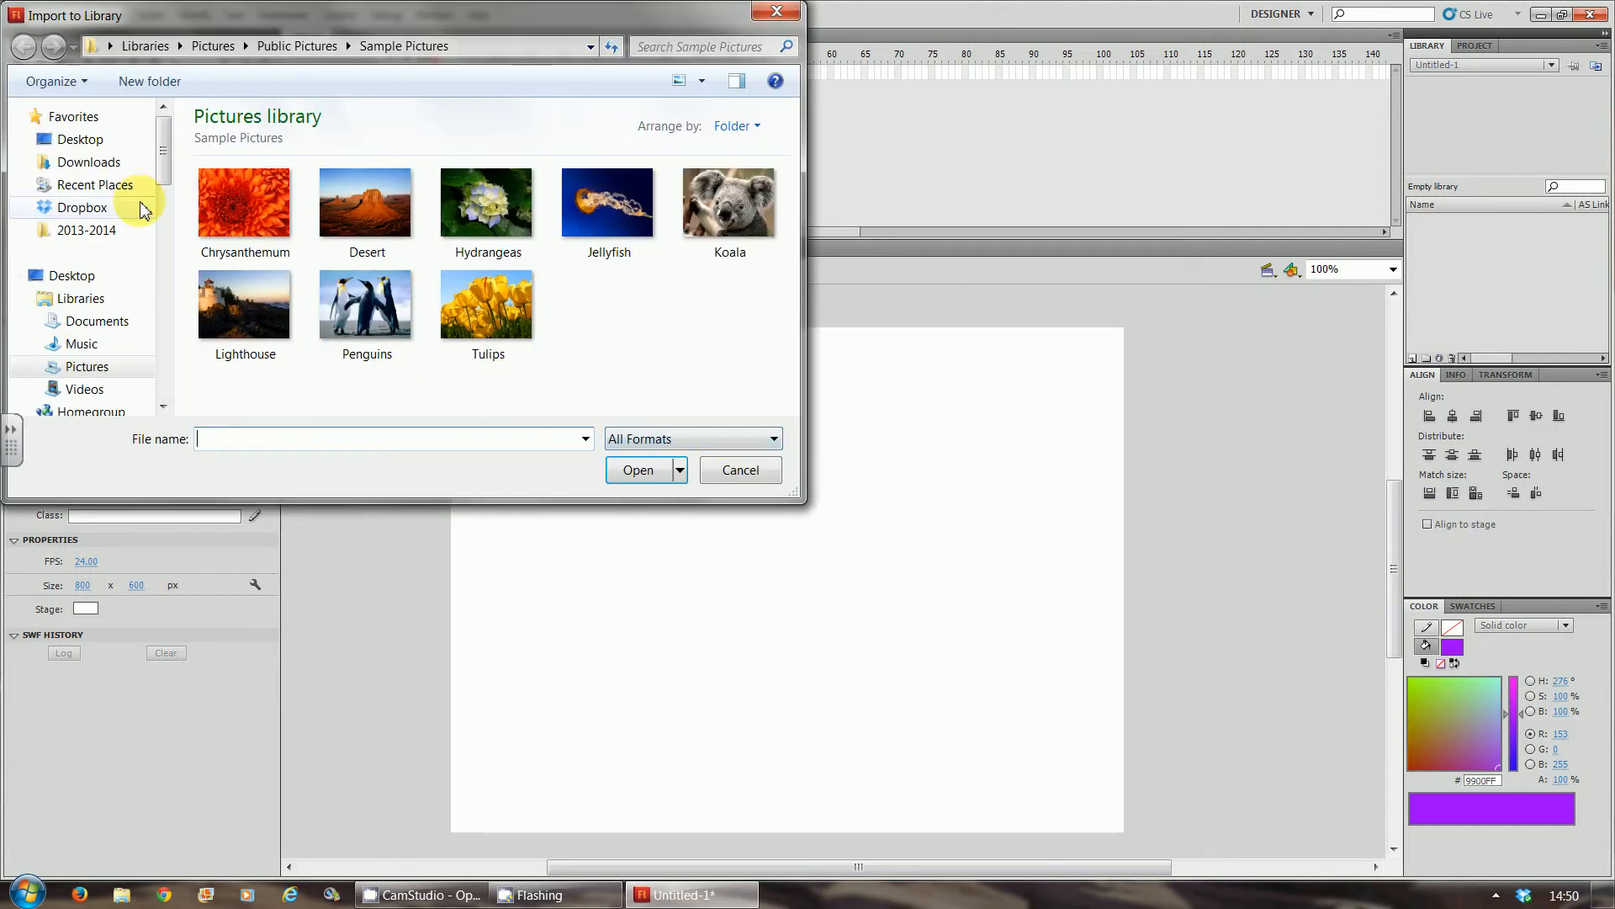
left_click(84, 230)
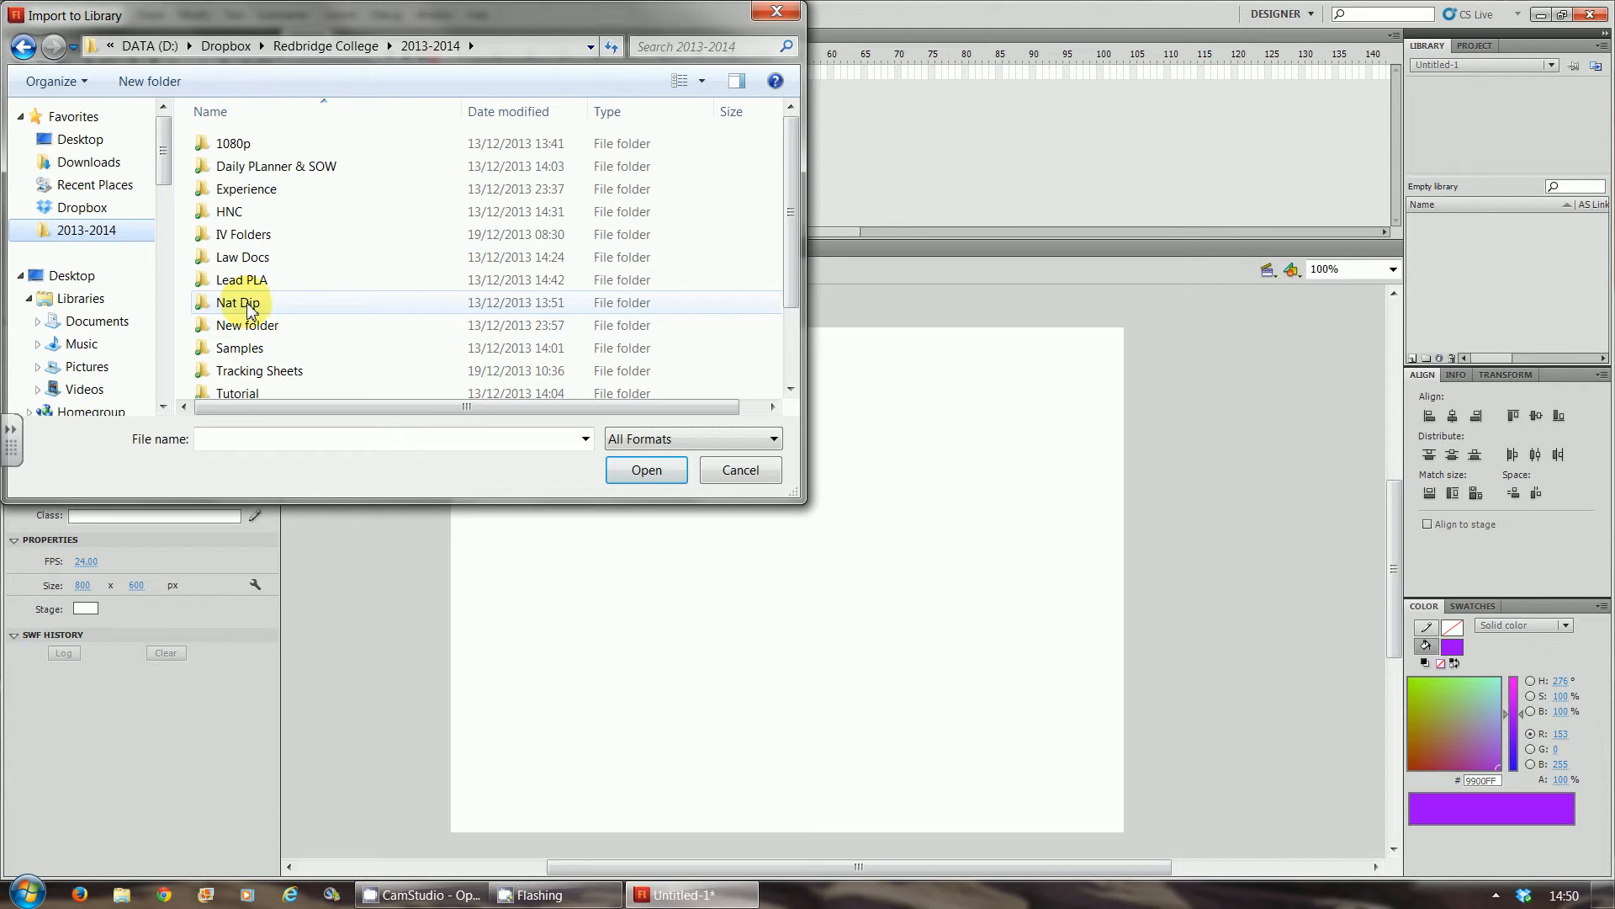
double_click(246, 303)
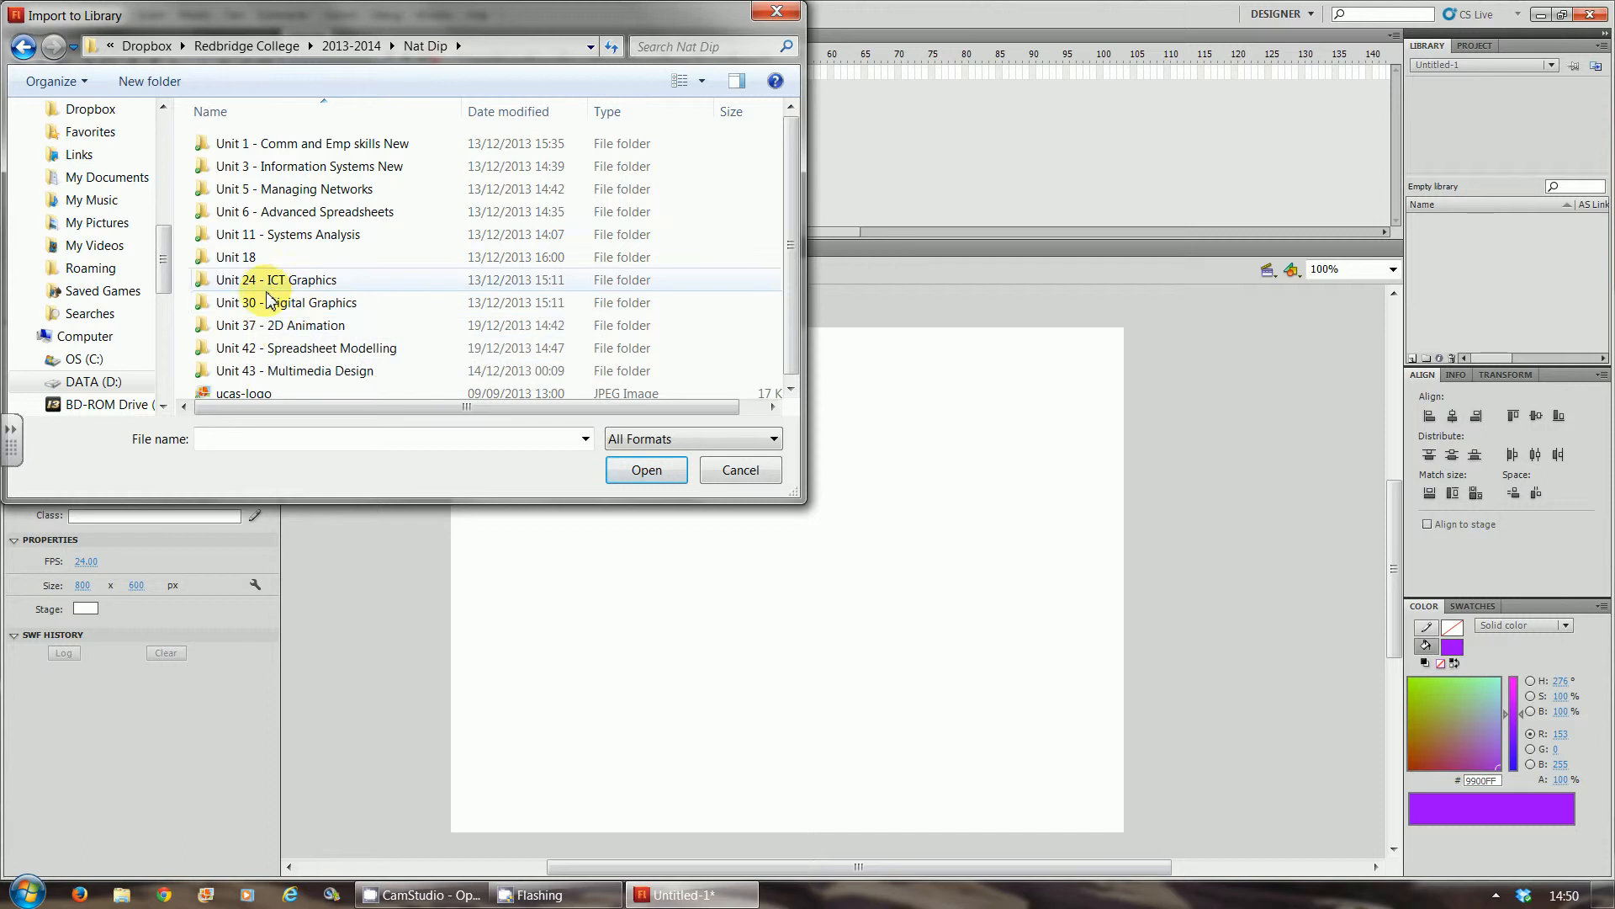
double_click(266, 327)
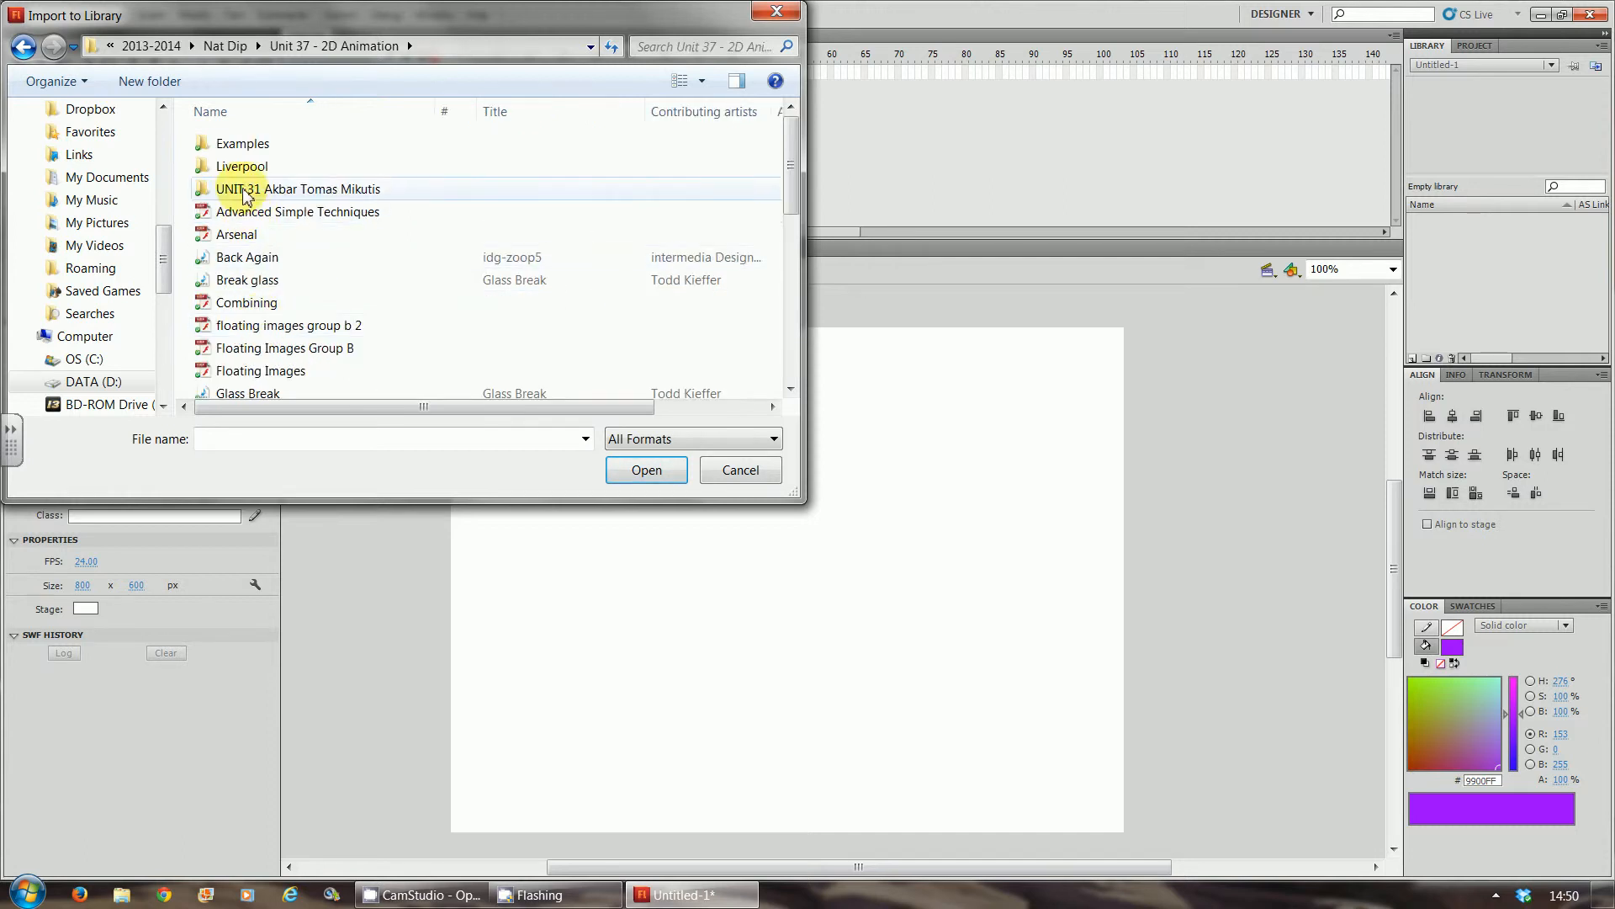
double_click(242, 166)
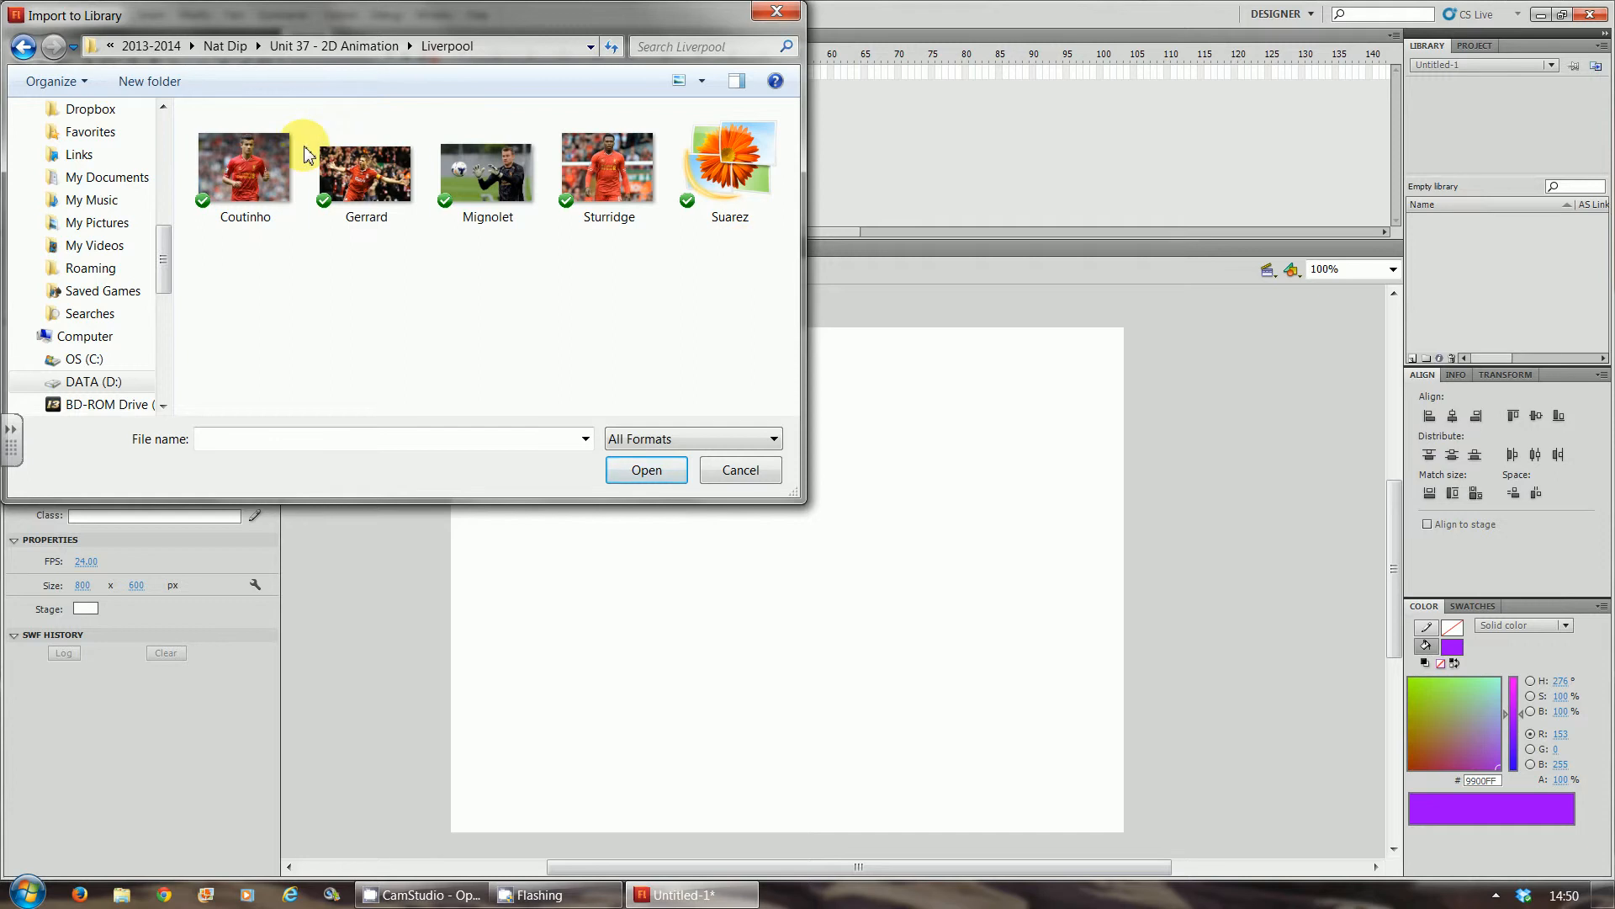
left_click(269, 164)
left_click(703, 152, "shift")
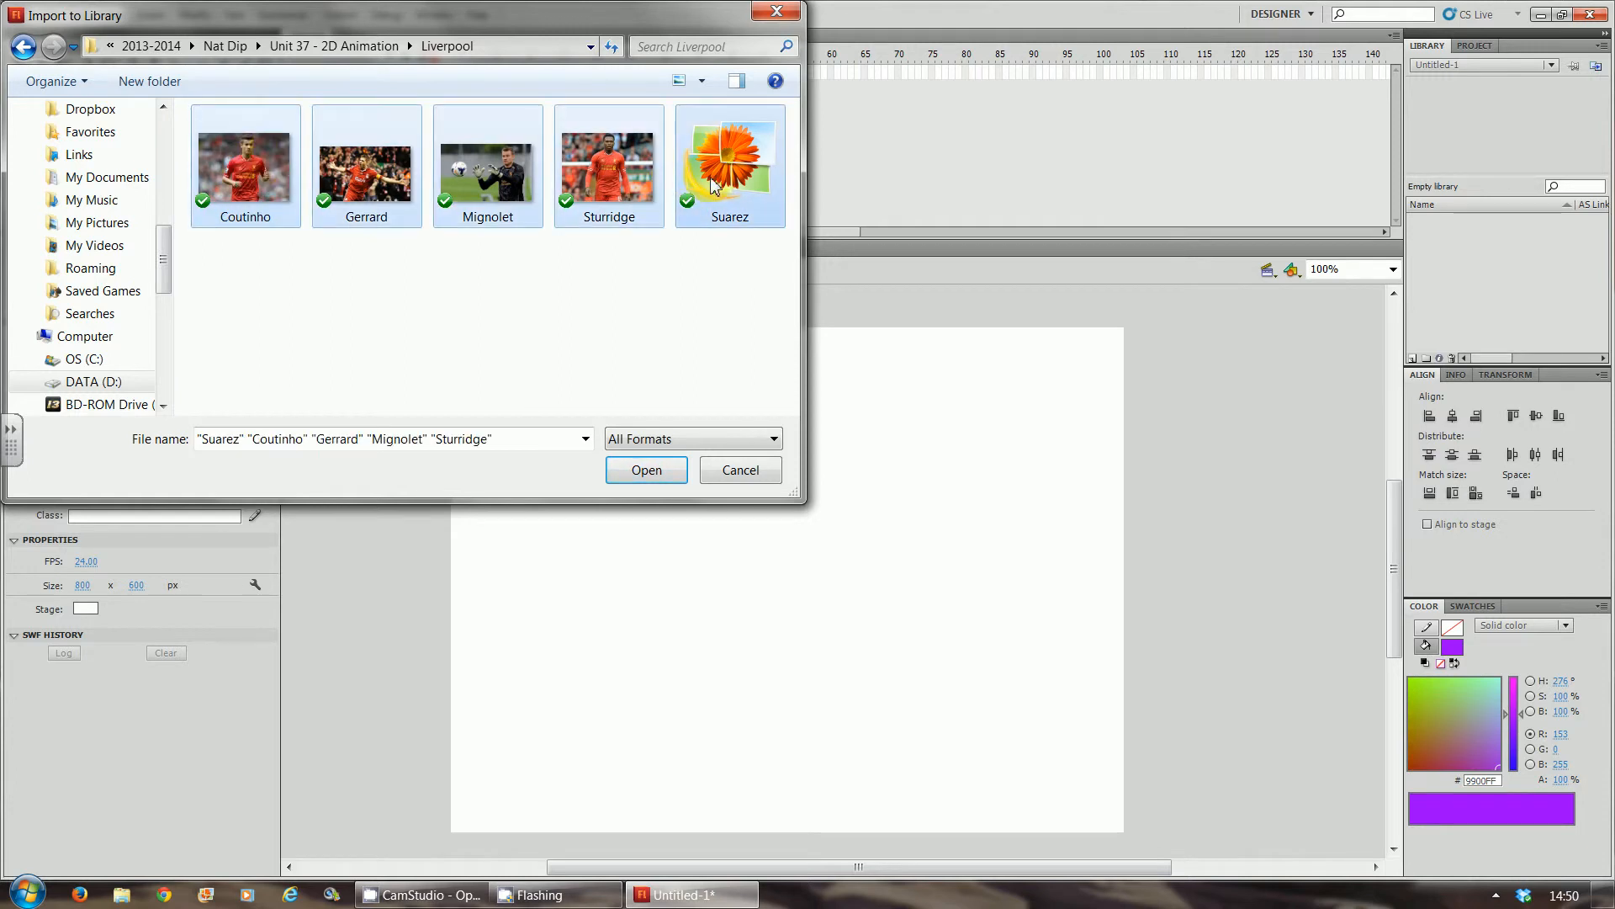
left_click(644, 470)
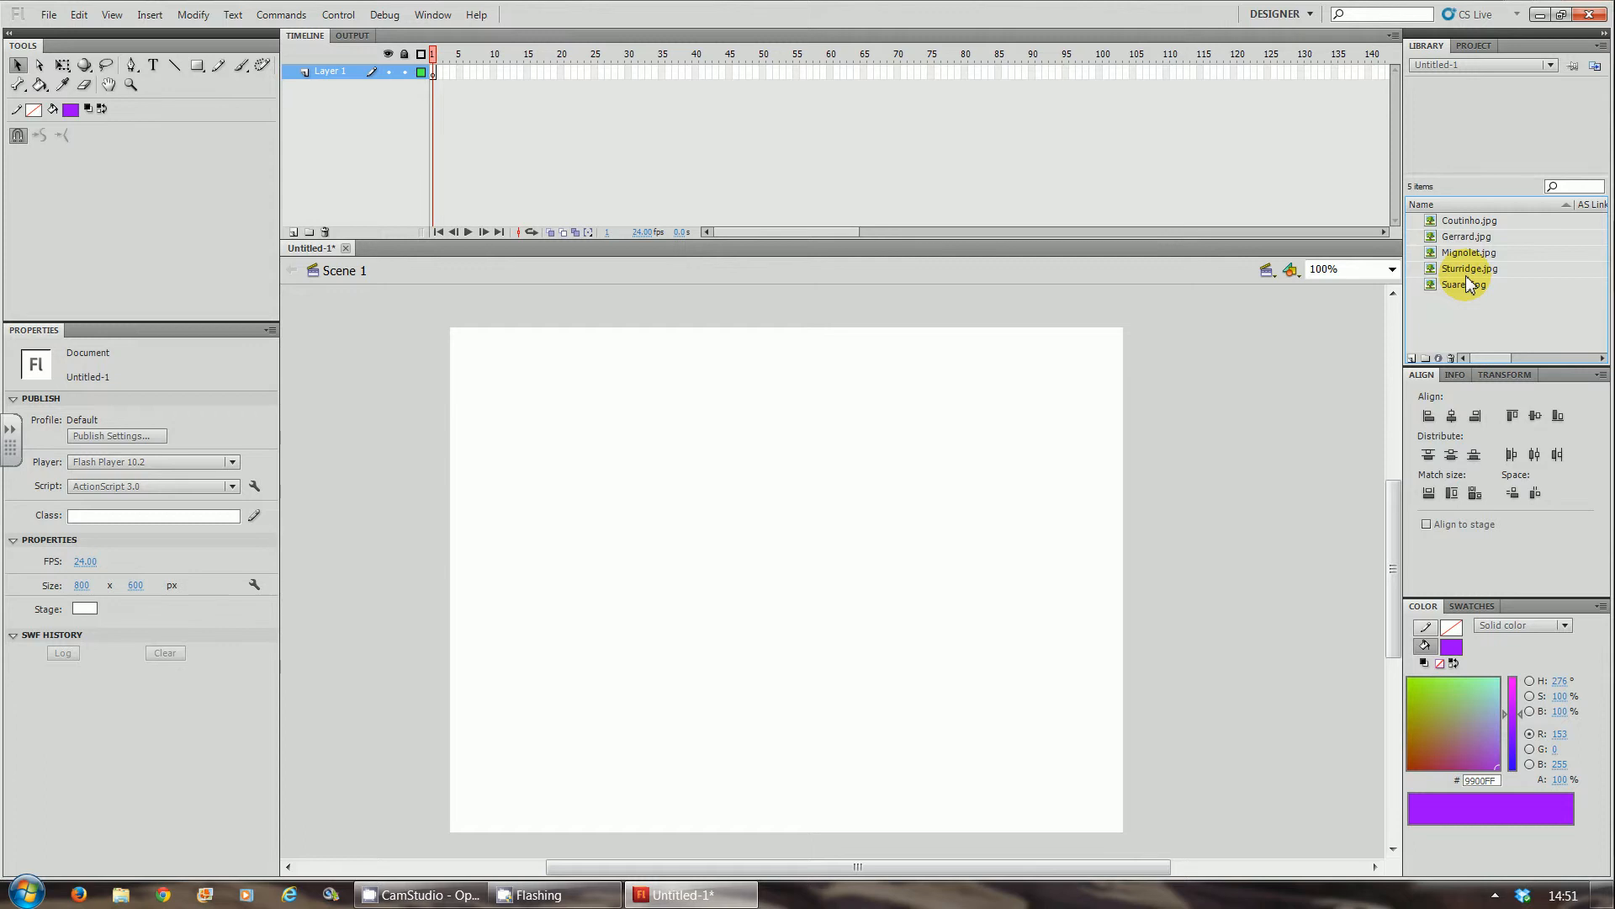
Step: Select all the library images from Coutinho.jpg to Suarez.jpg and place them together on the stage
left_click(1462, 221)
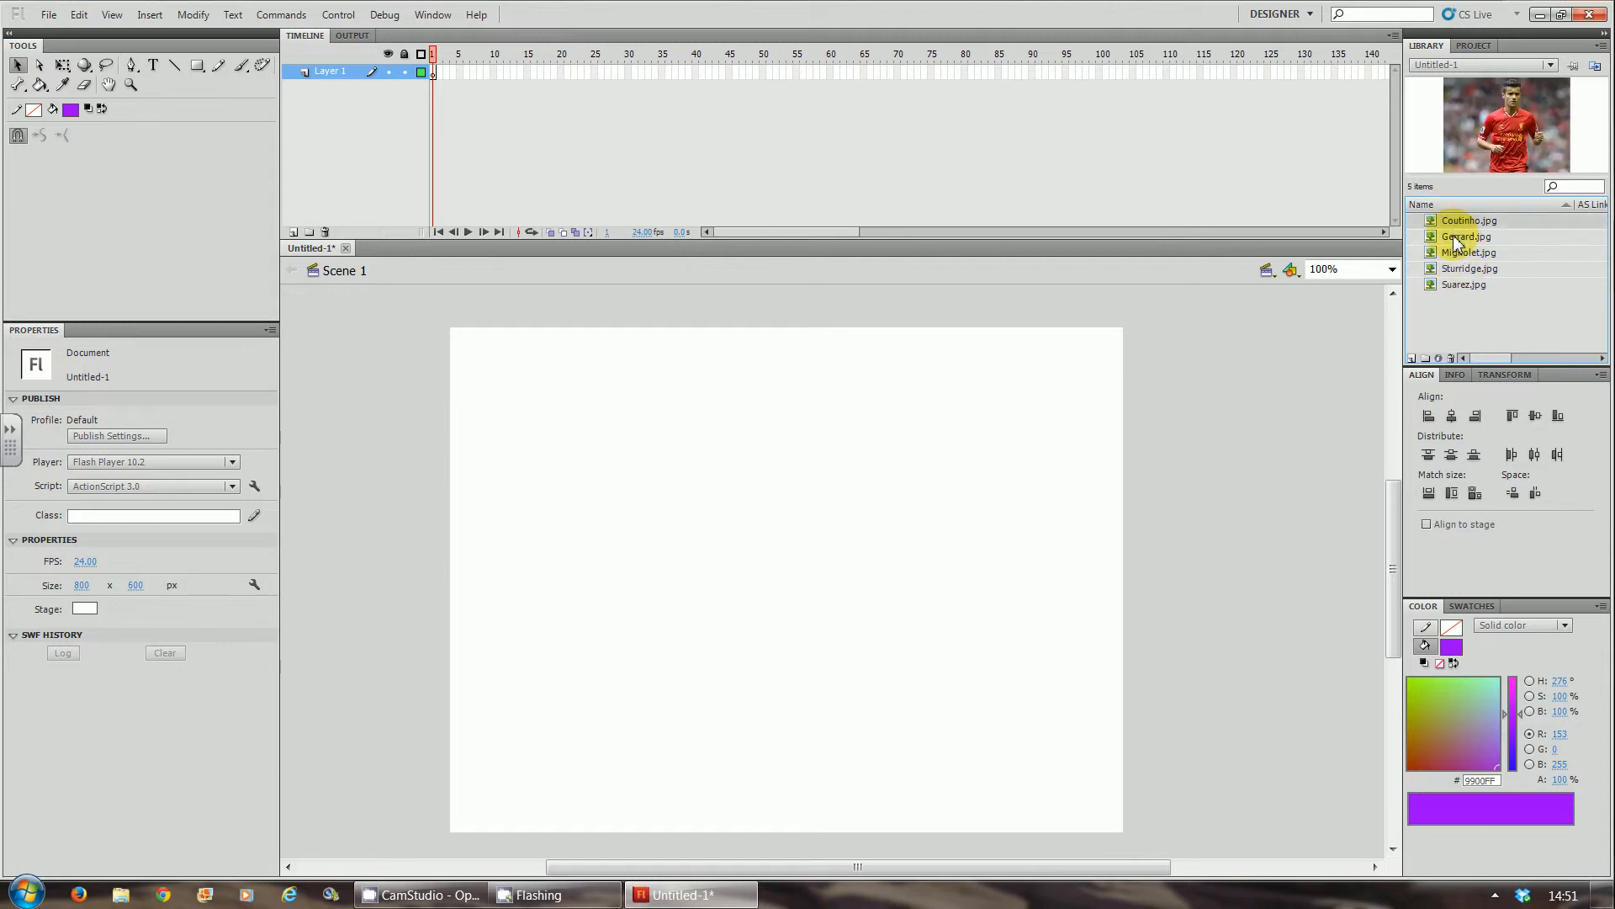
left_click(1450, 285)
right_click(1520, 253)
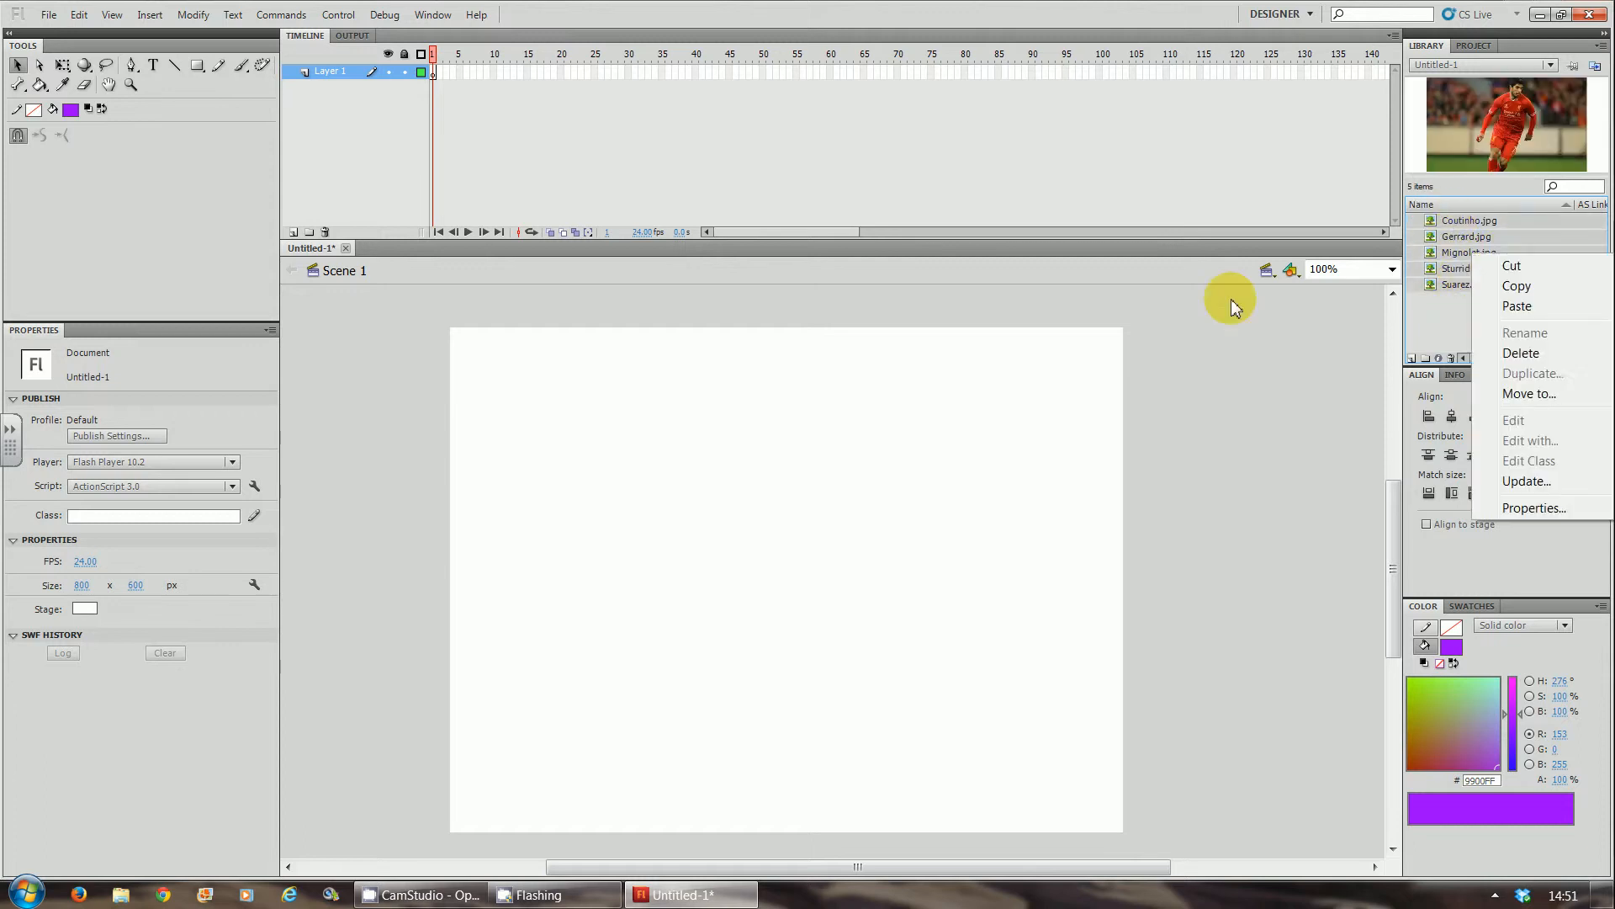
left_click_drag(1468, 225, 797, 580)
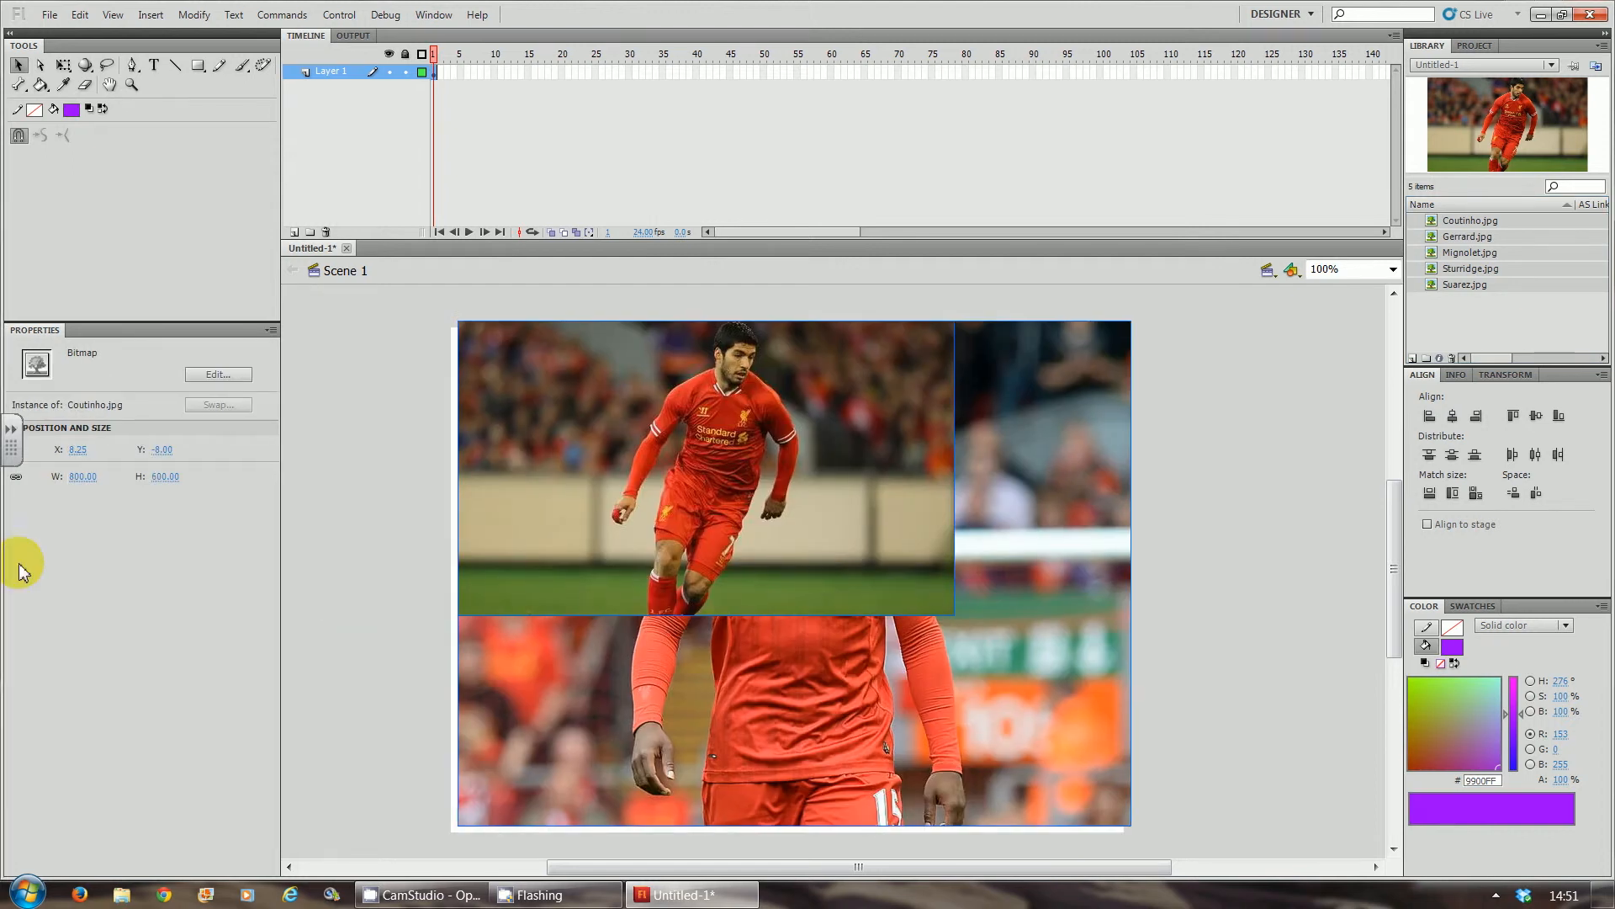
Step: Unlink the proportions, resize the selected images to 300 px wide and 225 px high, and match their widths and heights
left_click(17, 477)
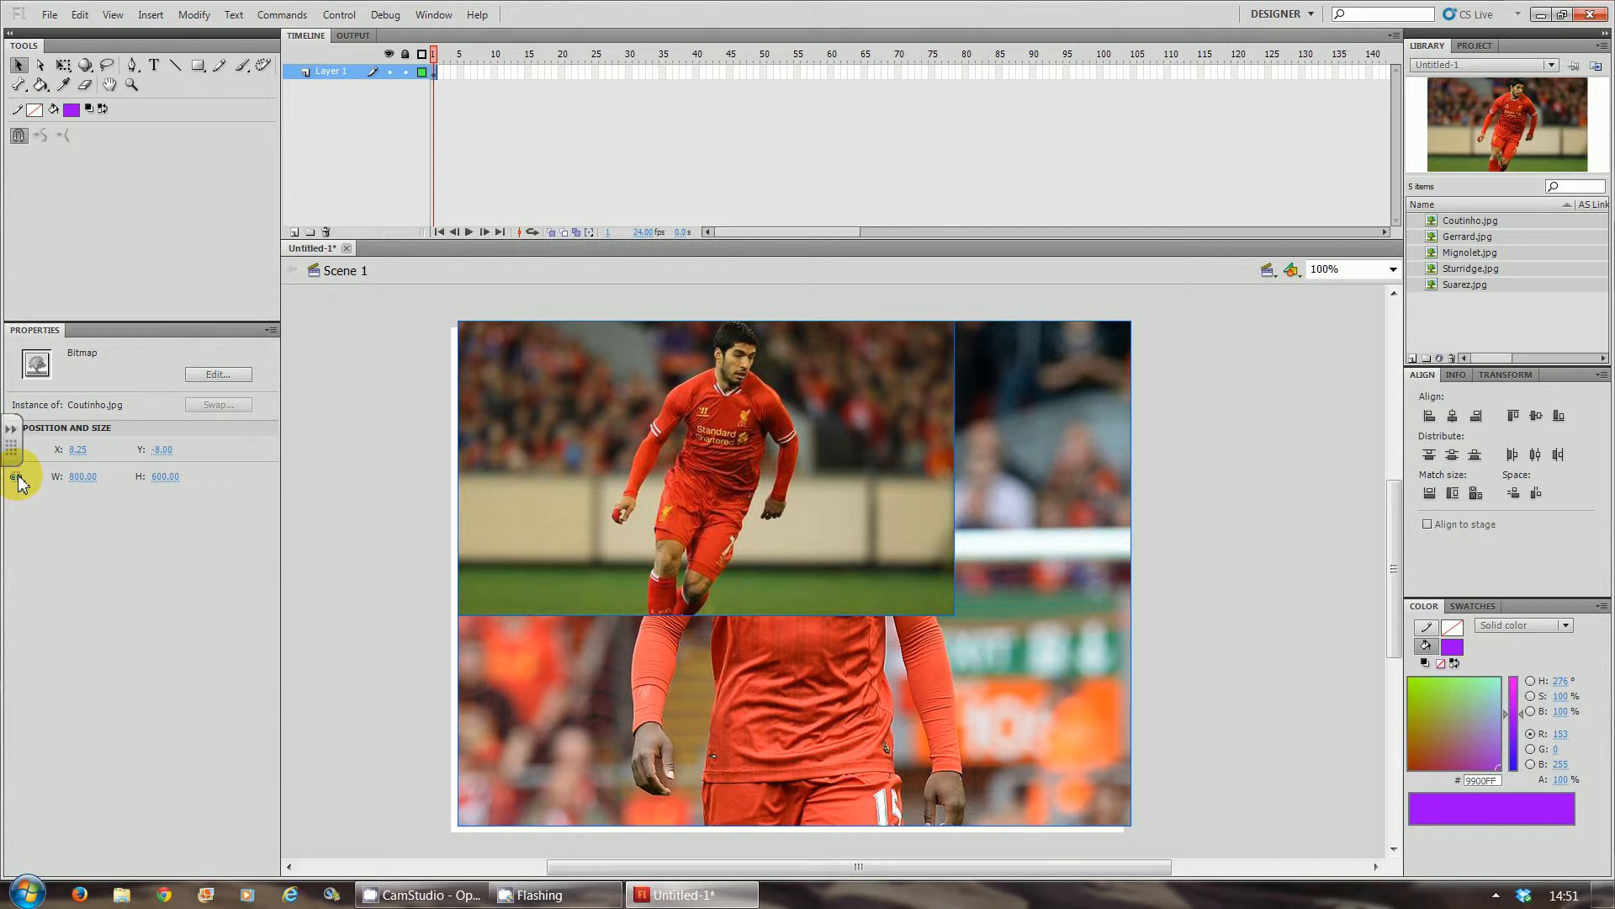
left_click(91, 478)
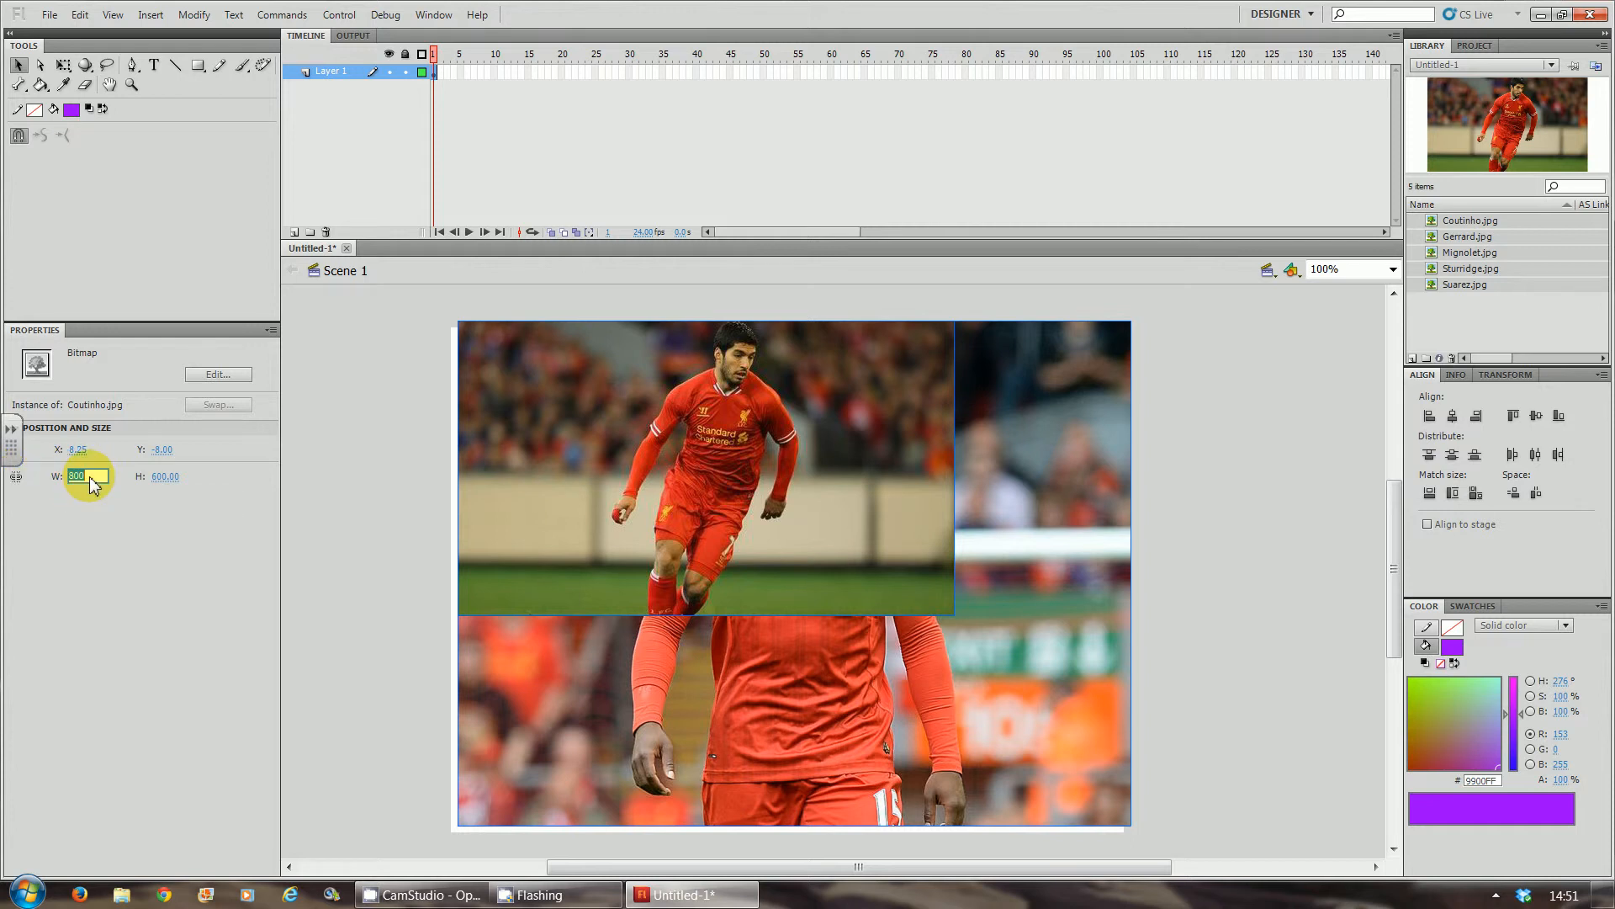
type("300")
left_click(166, 476)
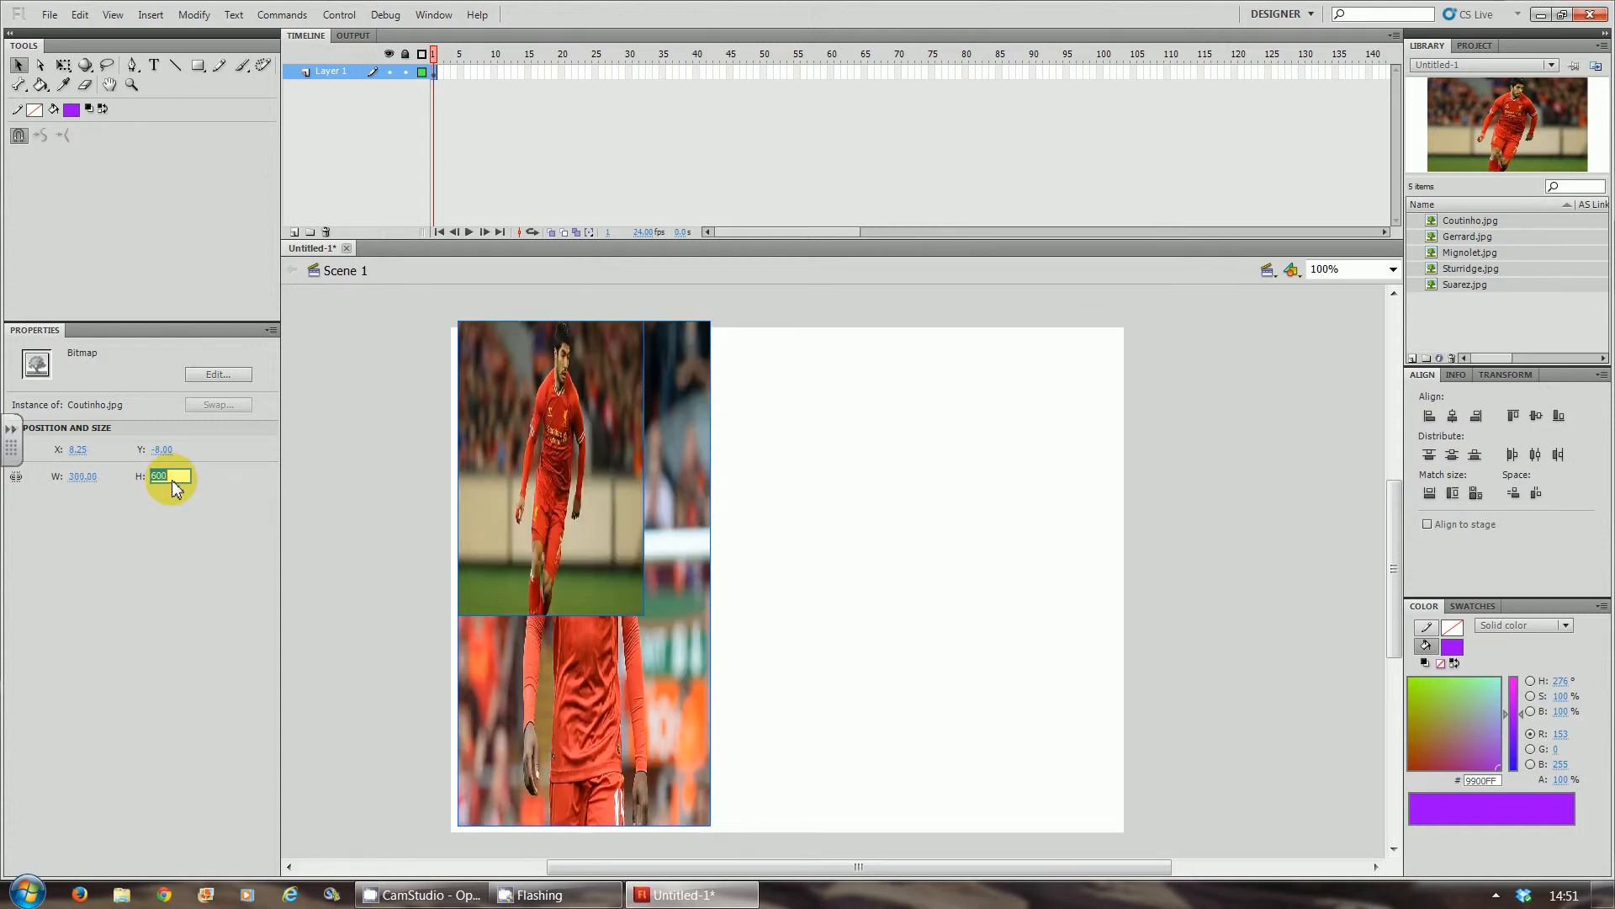
type("225")
key("Return")
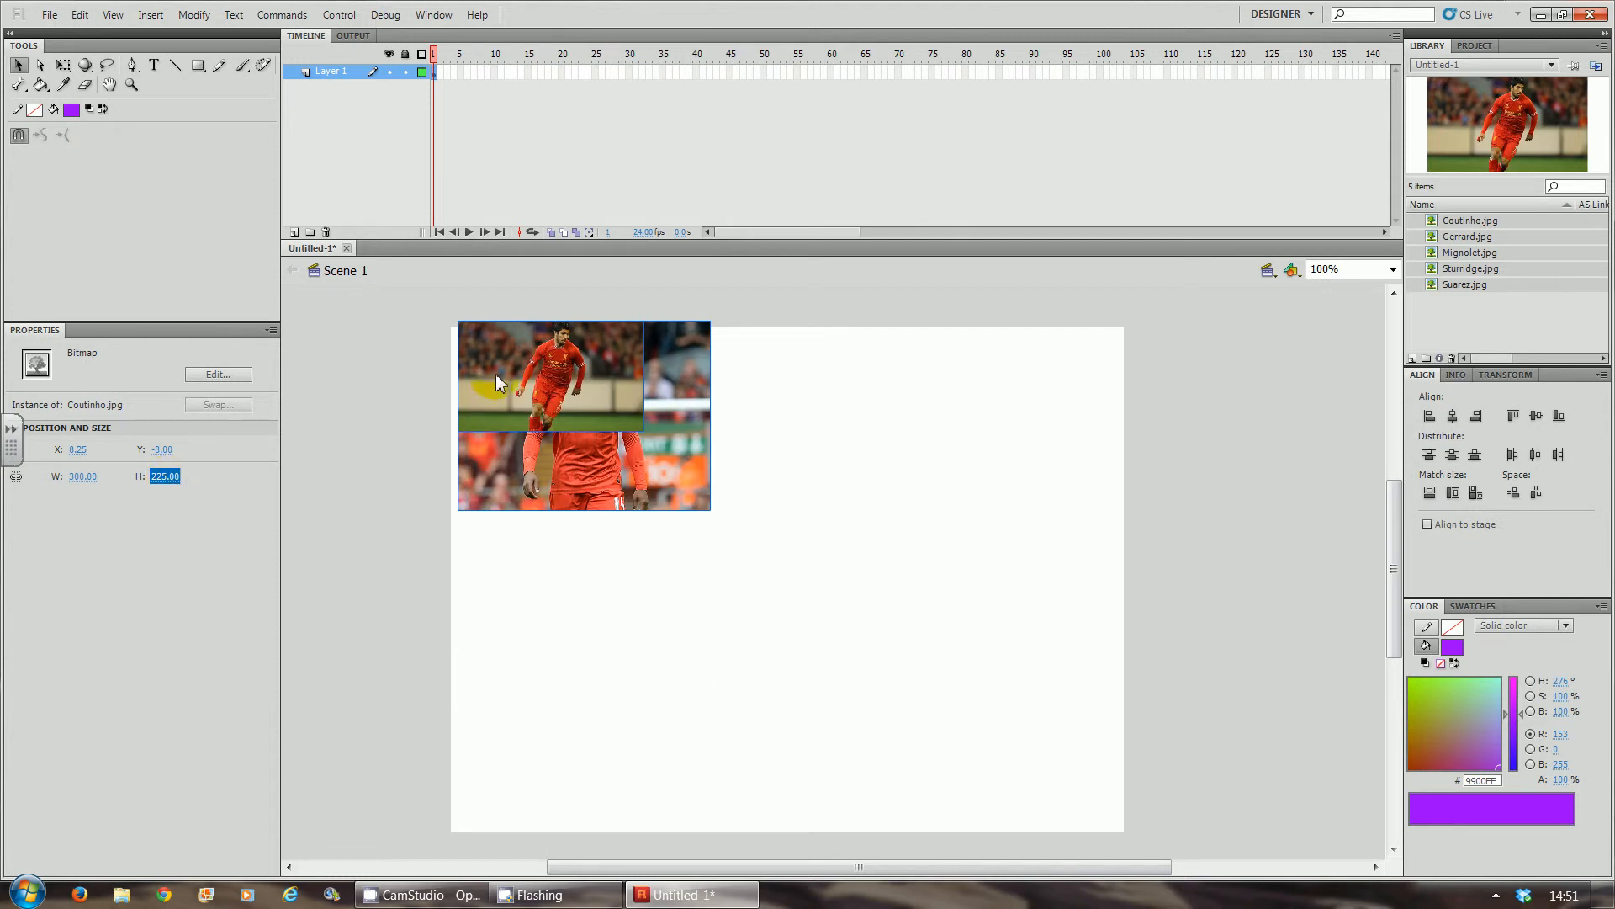
left_click(1474, 493)
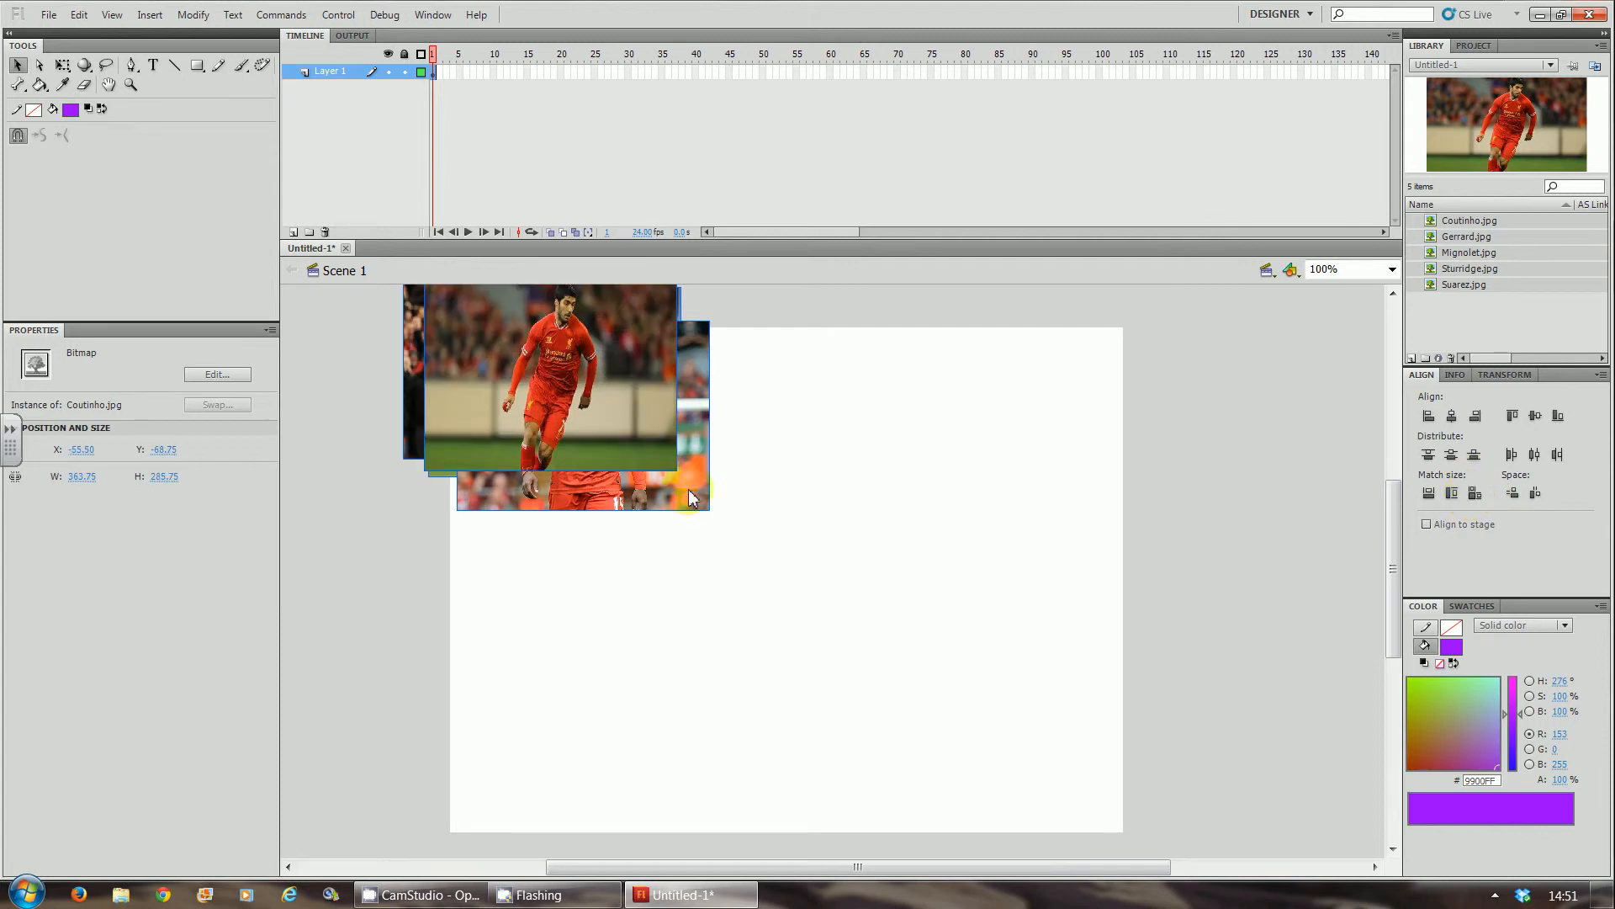
Step: Move the group of images fully onto the stage, and pull the Suarez and Sturridge pictures apart from it
left_click_drag(607, 402, 917, 496)
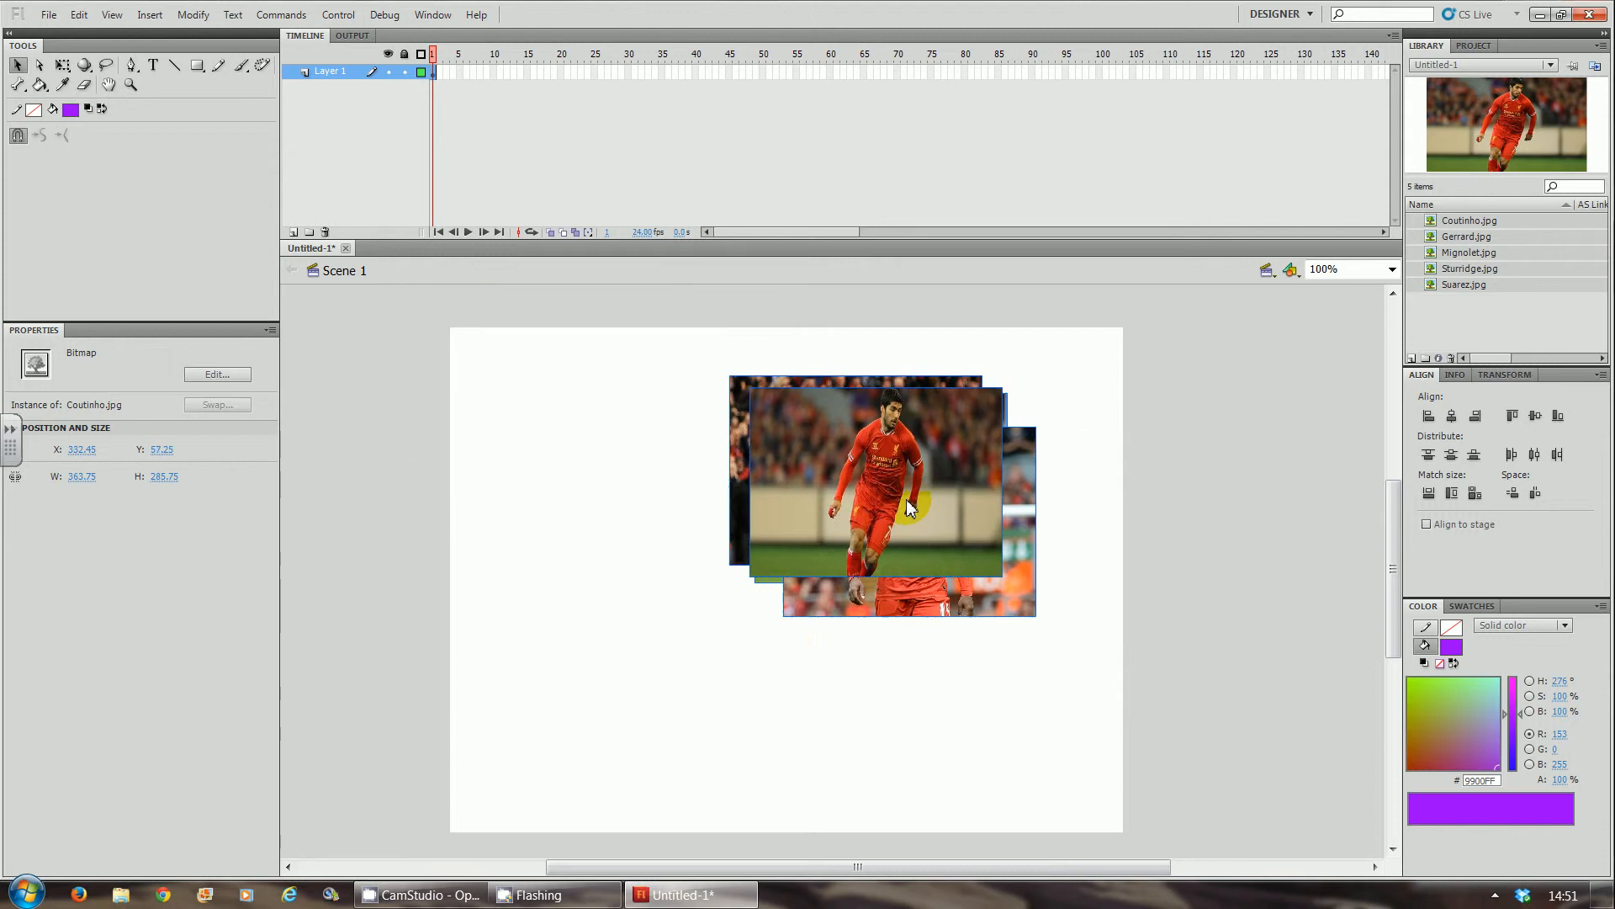
left_click(784, 645)
left_click_drag(815, 499, 596, 594)
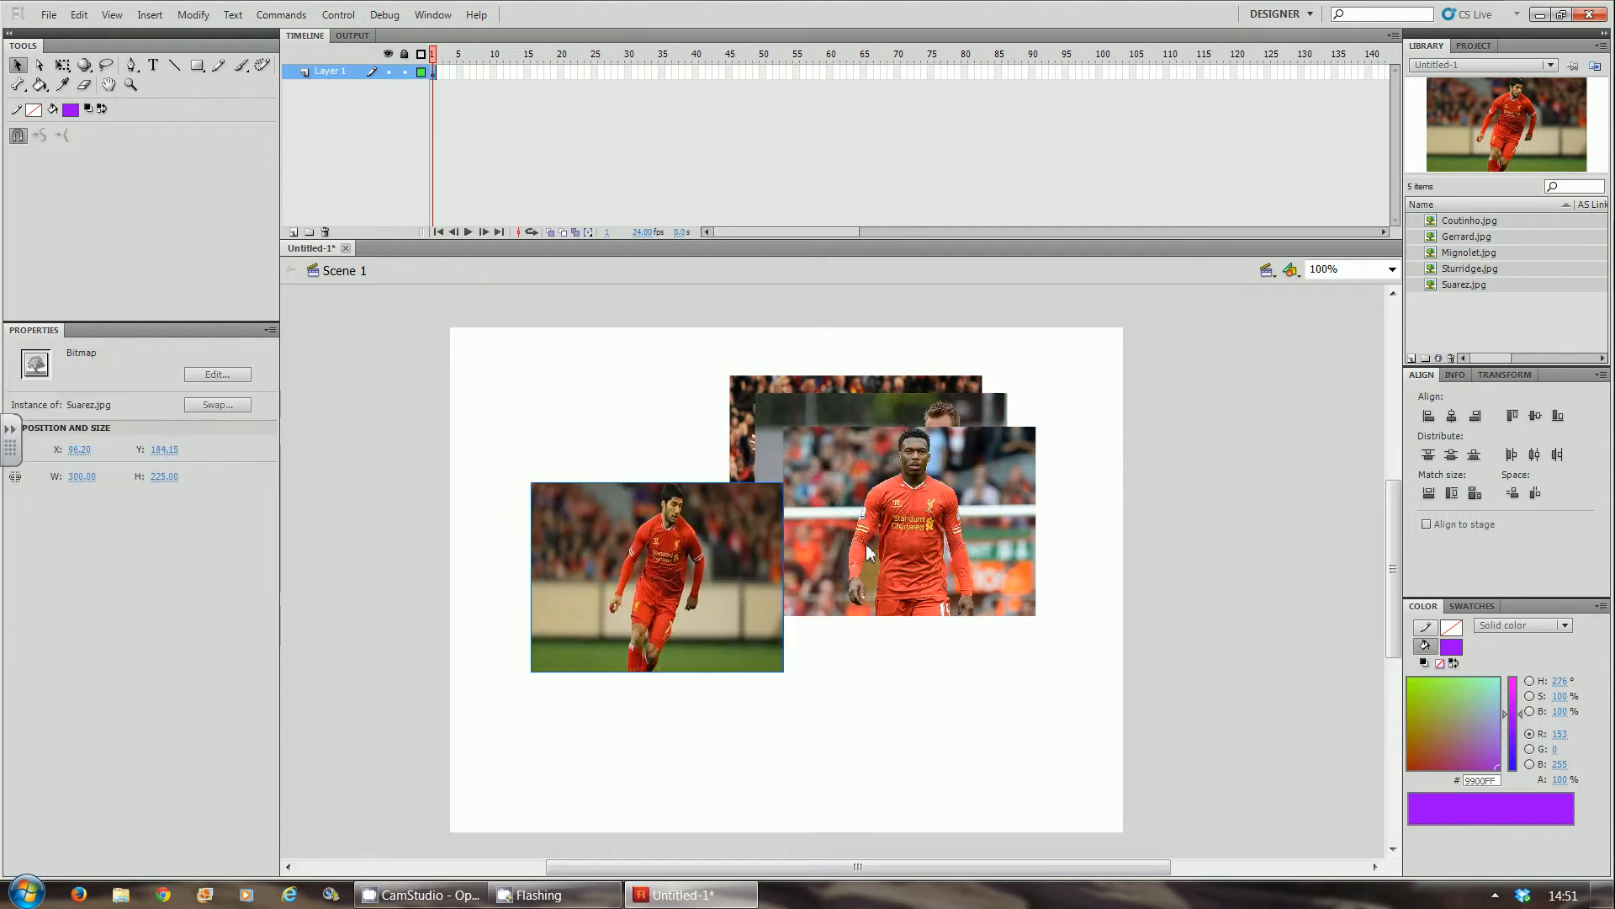
left_click_drag(872, 554, 923, 646)
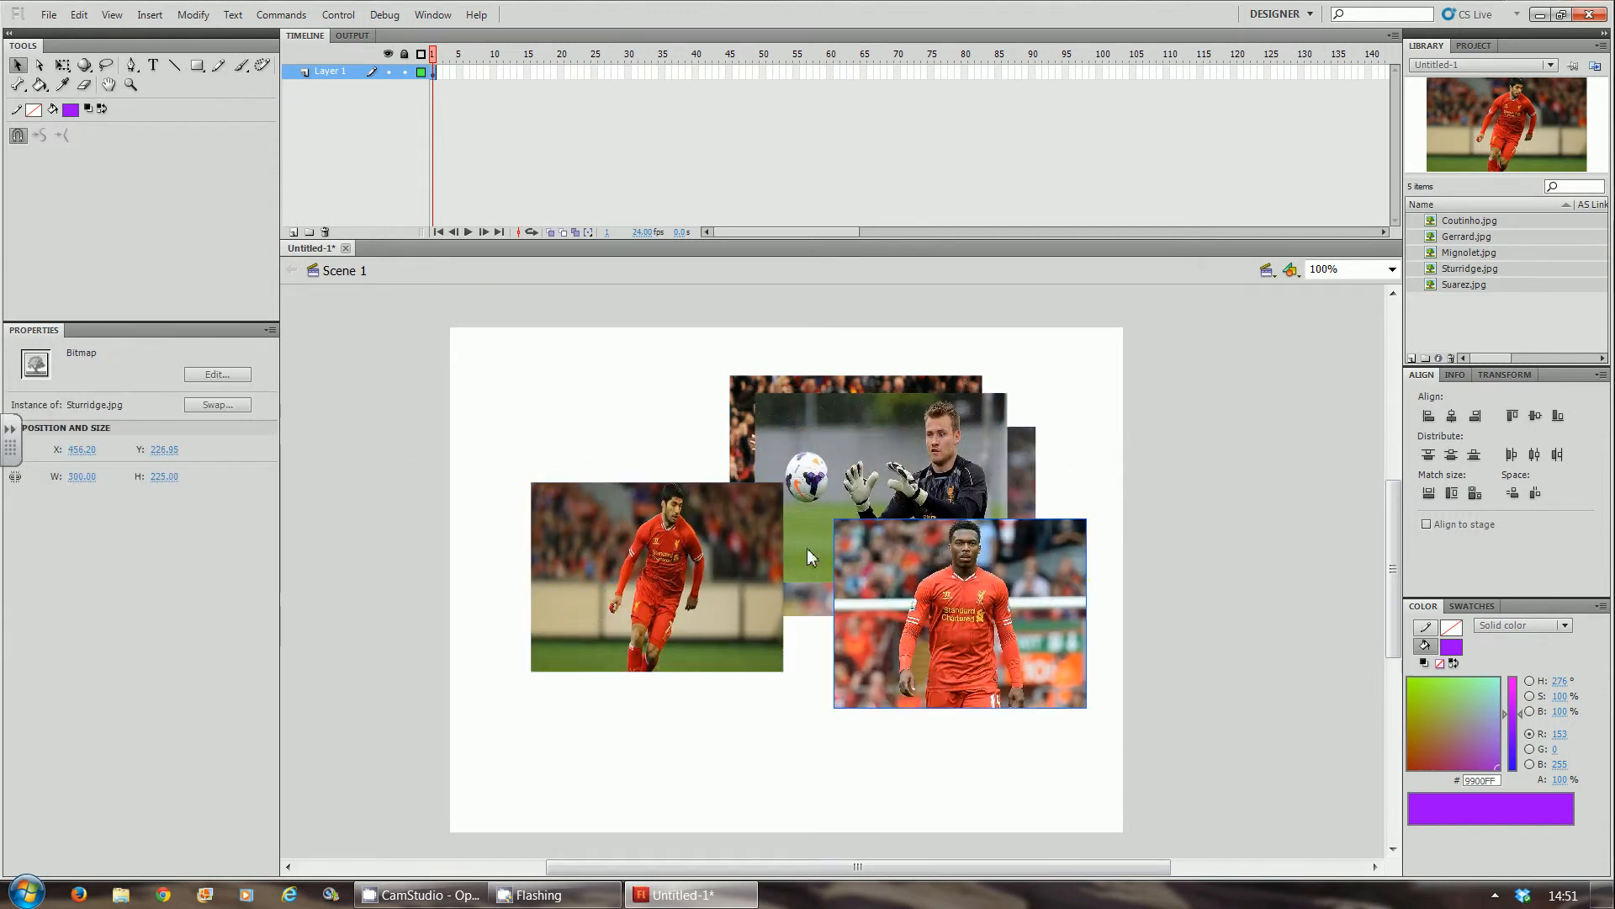
Step: Stack the separate images exactly on top of each other in the lower middle of the stage
left_click_drag(670, 526, 767, 624)
left_click_drag(973, 614, 771, 680)
left_click_drag(941, 537, 860, 731)
left_click_drag(979, 557, 831, 699)
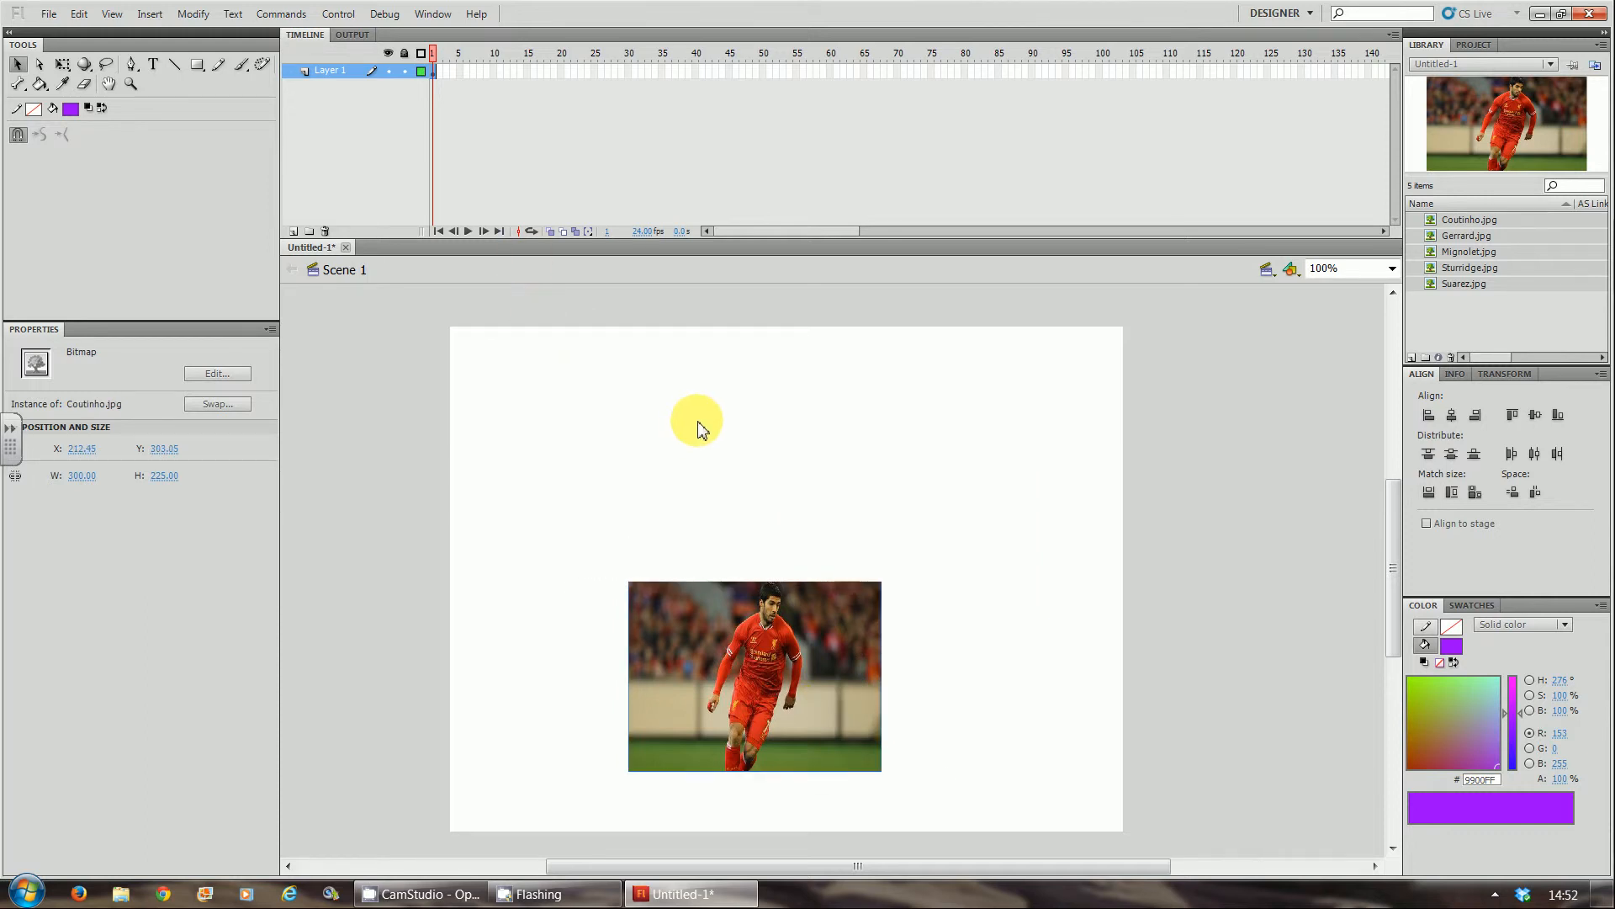
Step: Select all the stacked images in frame 1 and move them together to the stage centre, at about X 249, Y 202
left_click_drag(732, 614, 720, 483)
key("ctrl+z")
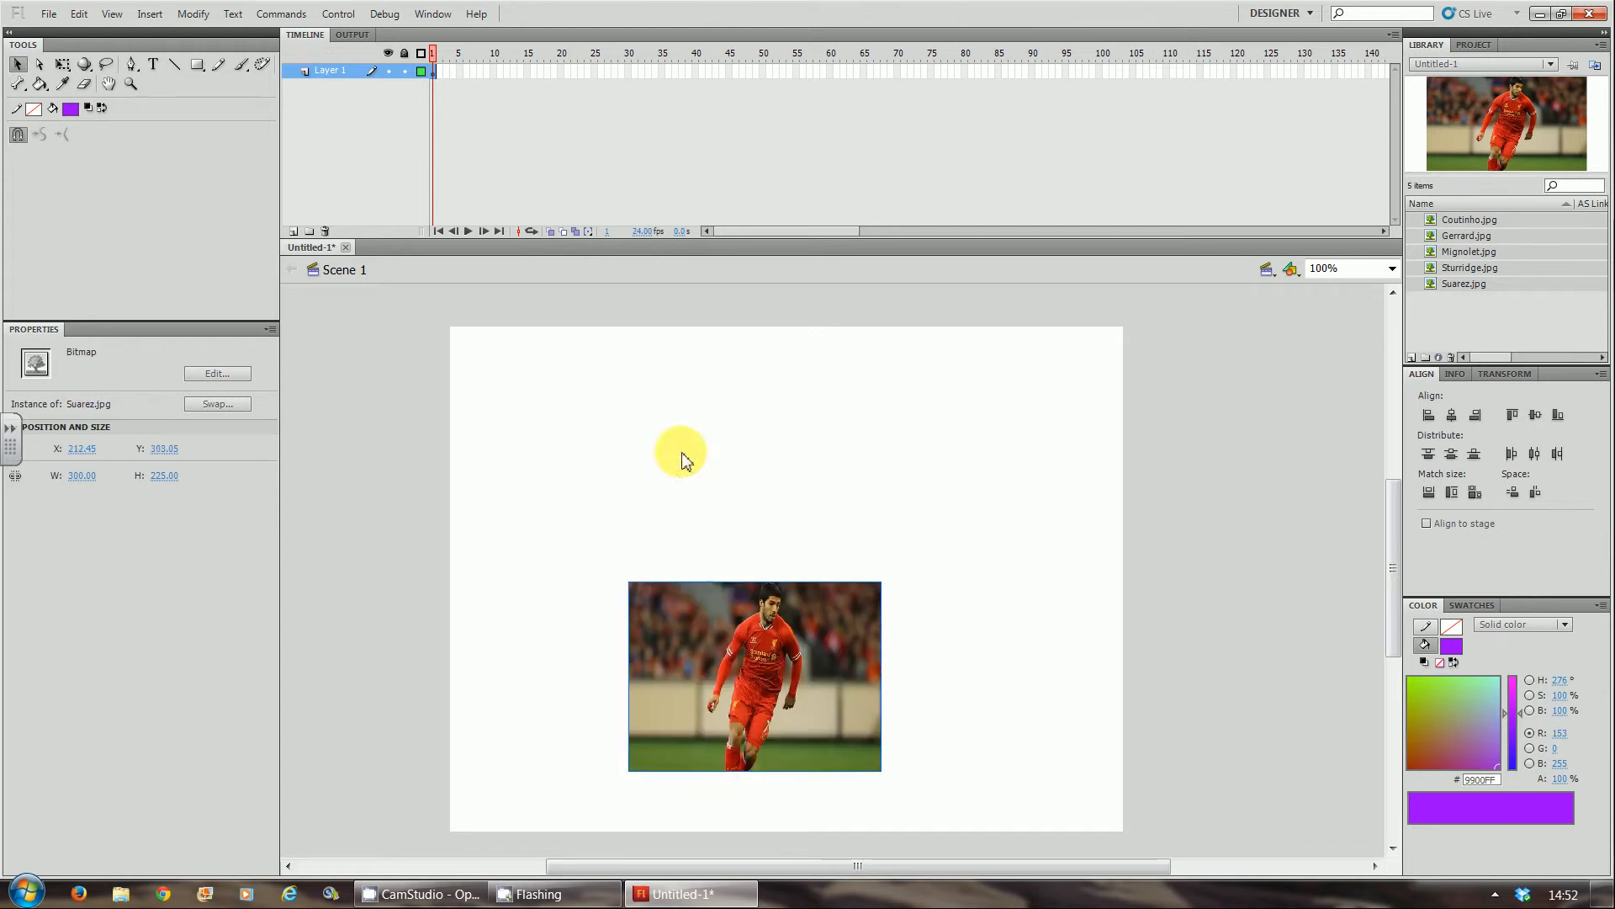
left_click(432, 72)
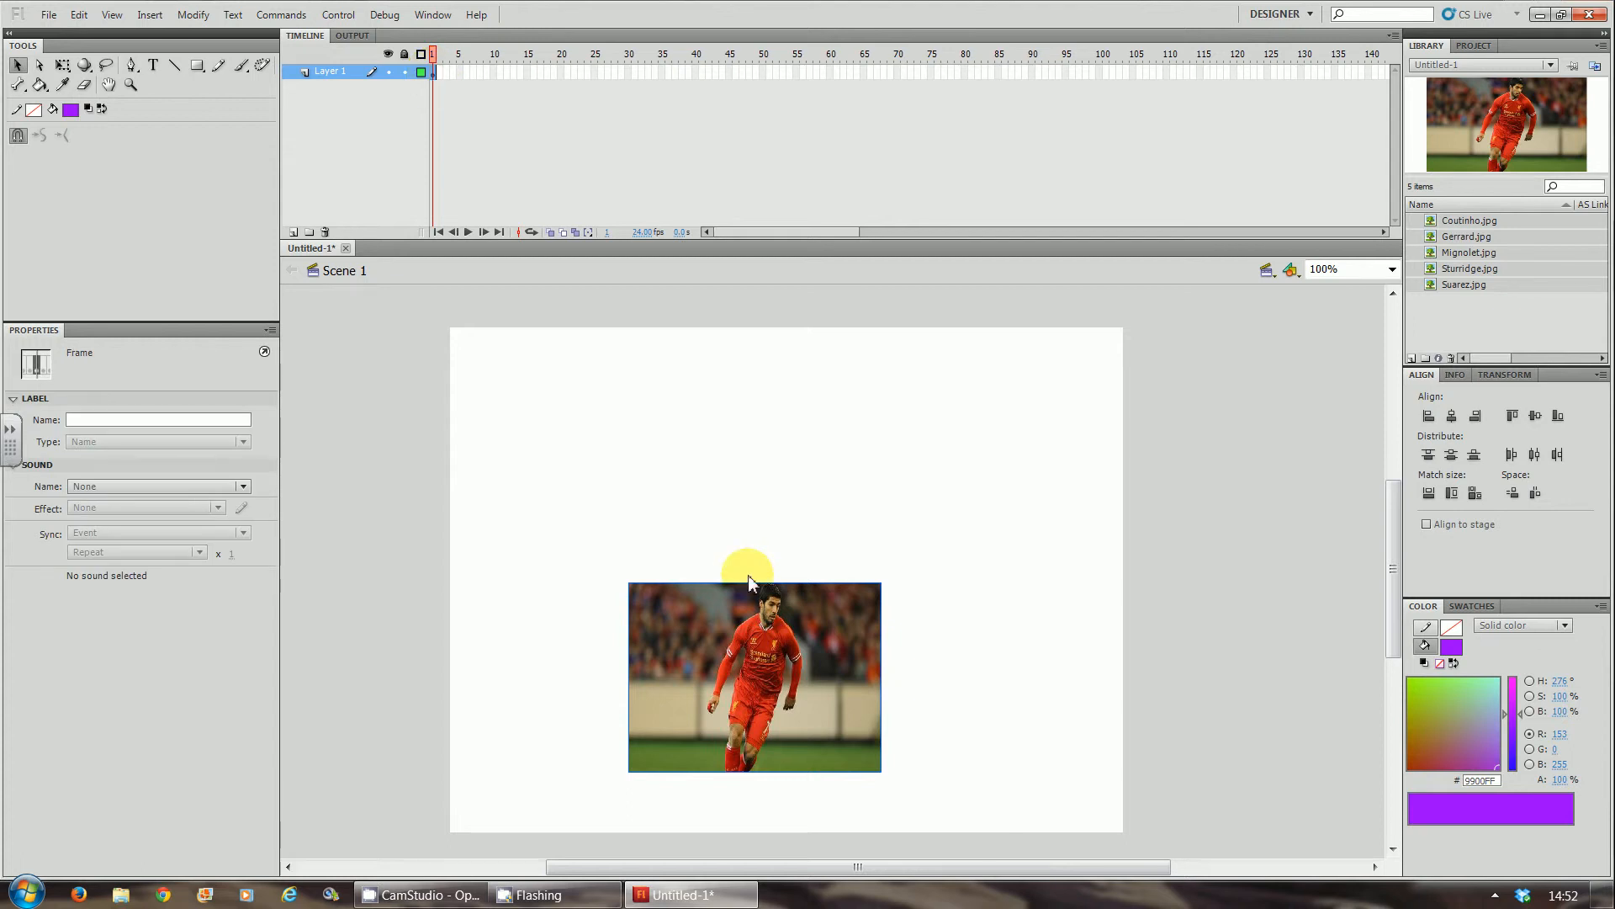
left_click_drag(745, 666, 759, 579)
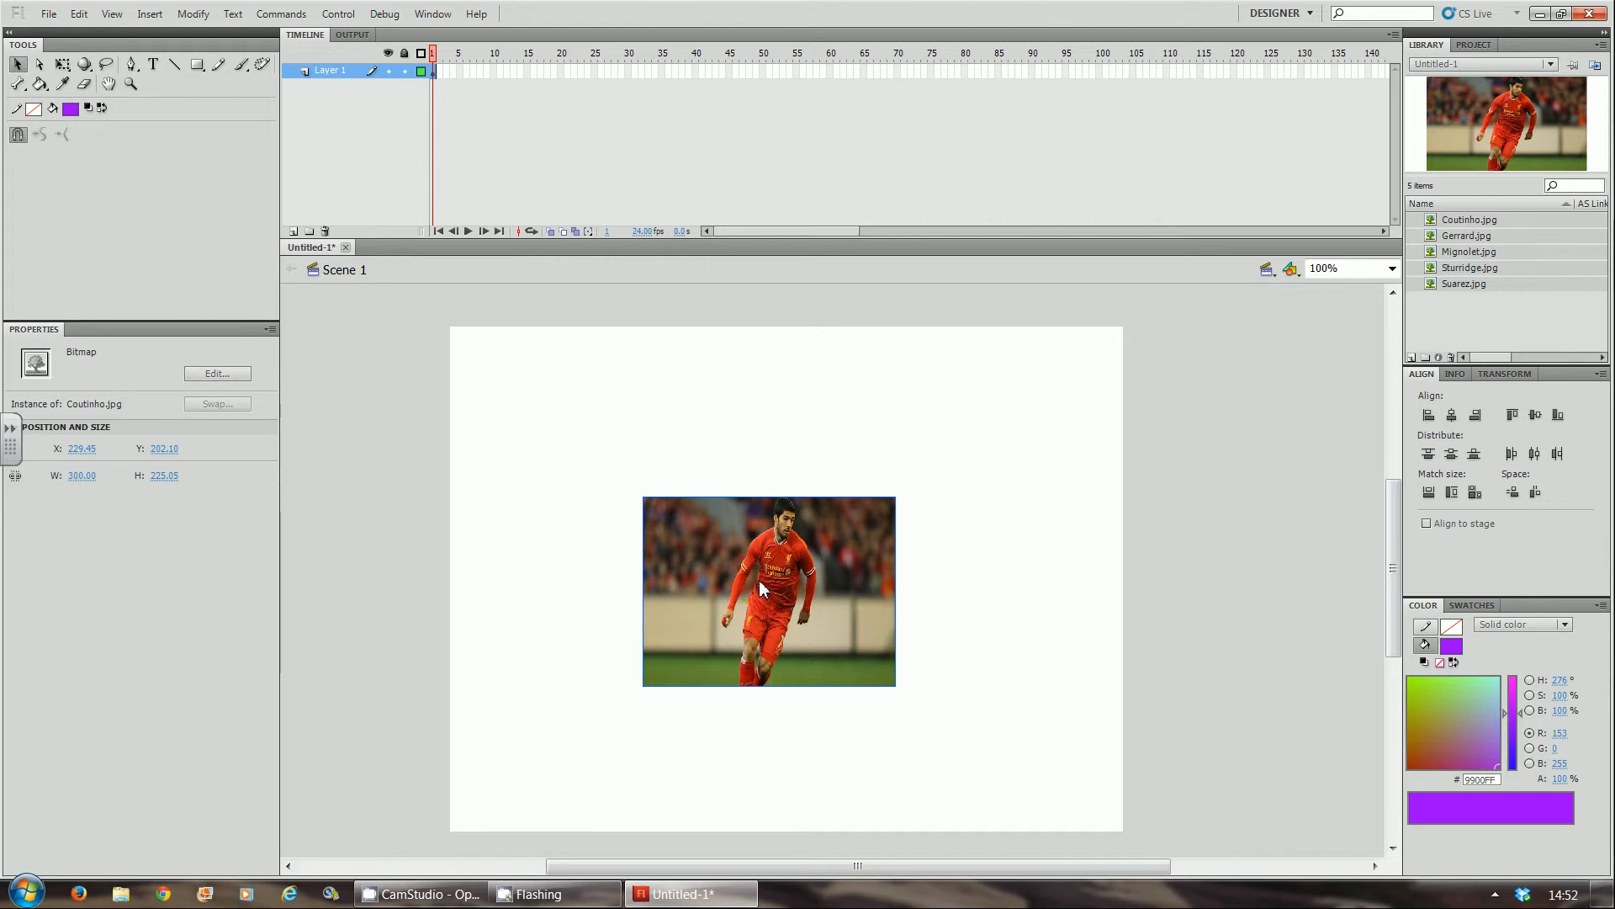
left_click_drag(760, 581, 800, 577)
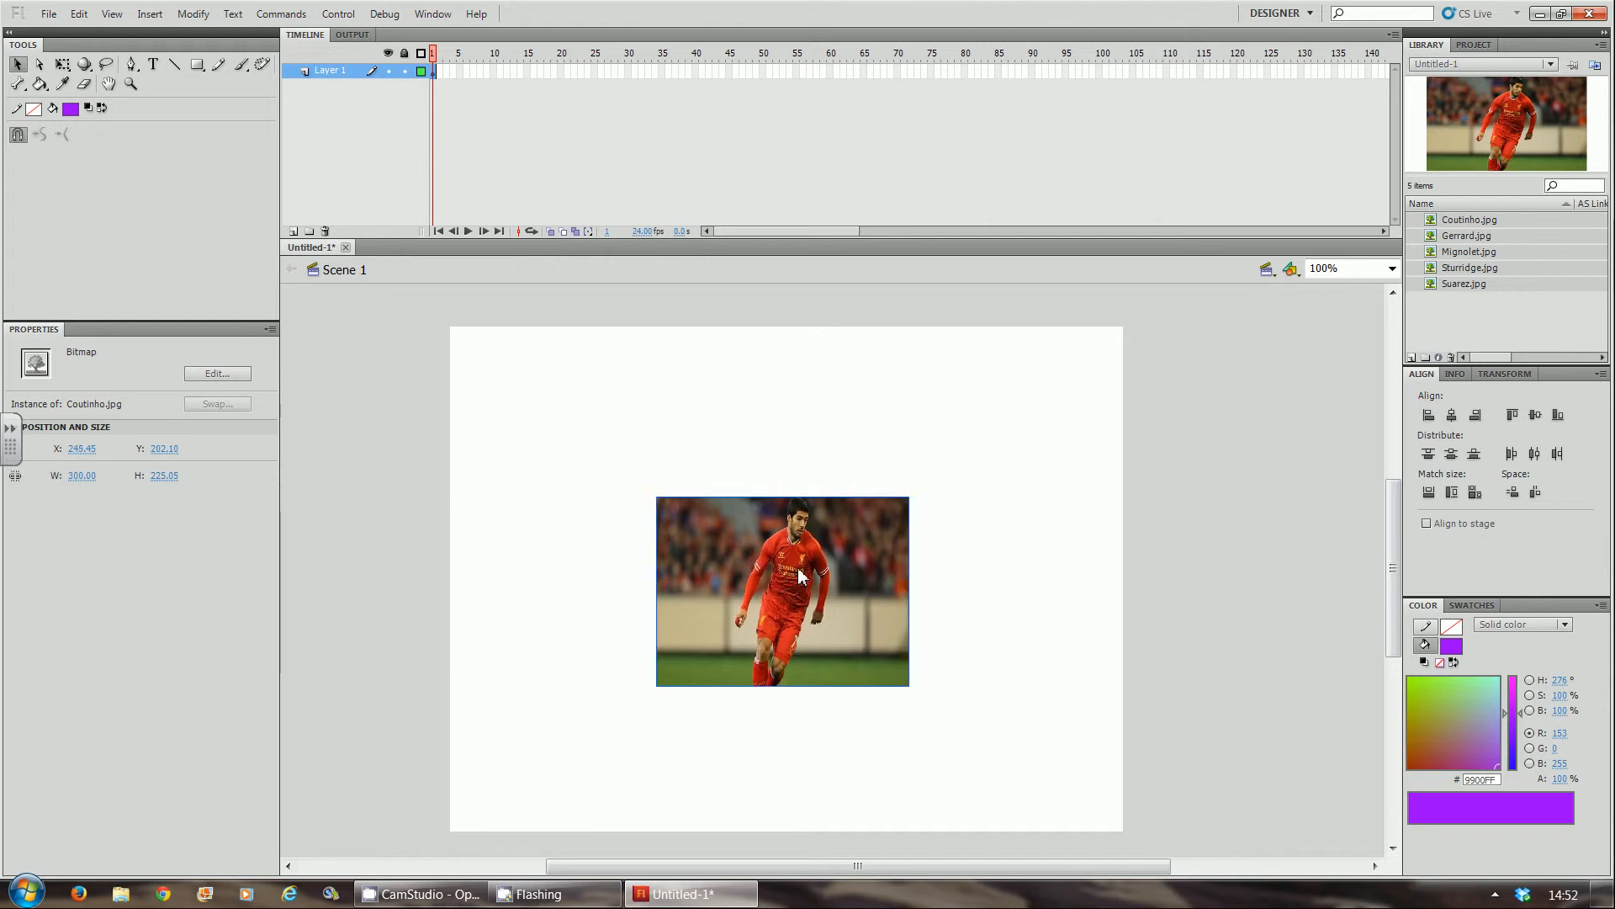
left_click_drag(799, 575, 802, 572)
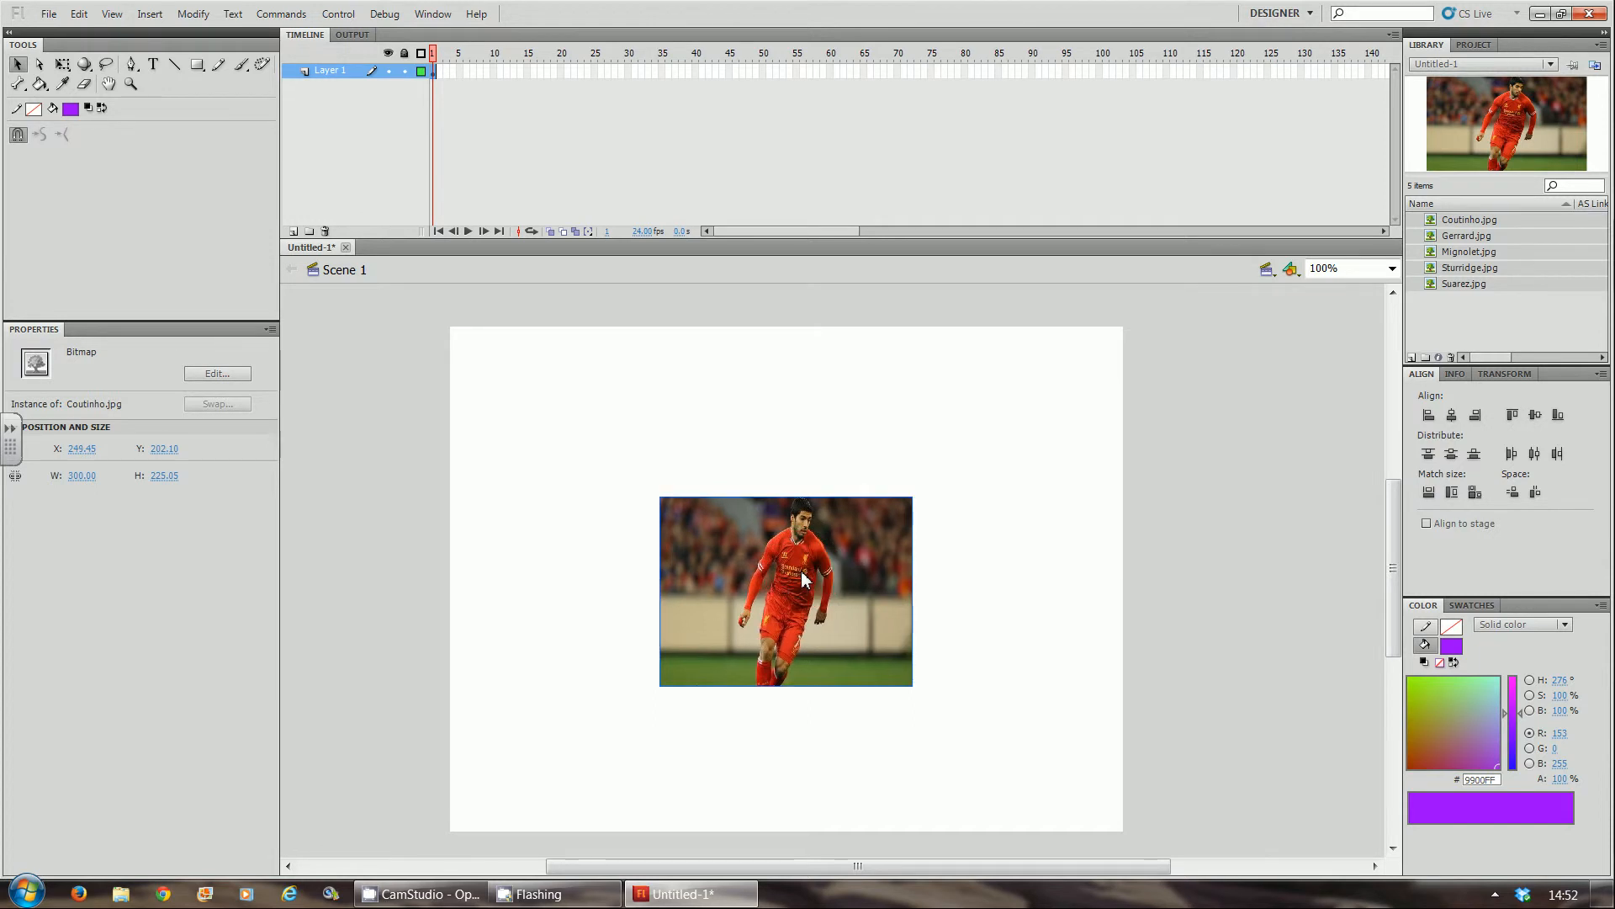
Step: Set the height of the selected image stack to 200 px
left_click(160, 475)
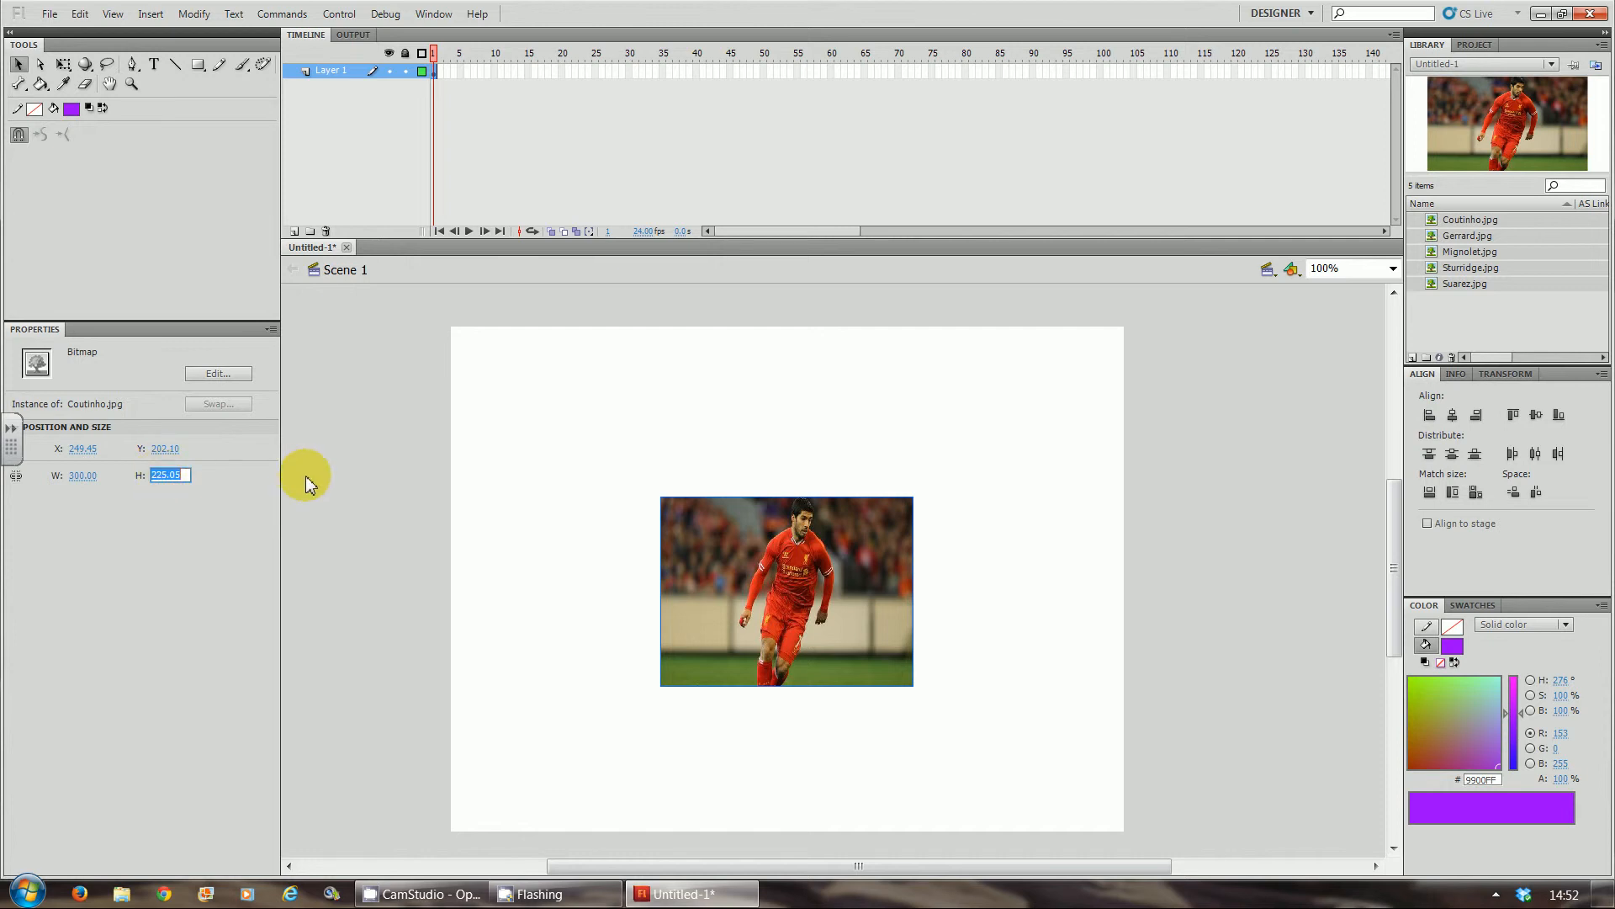
type("200")
key("Return")
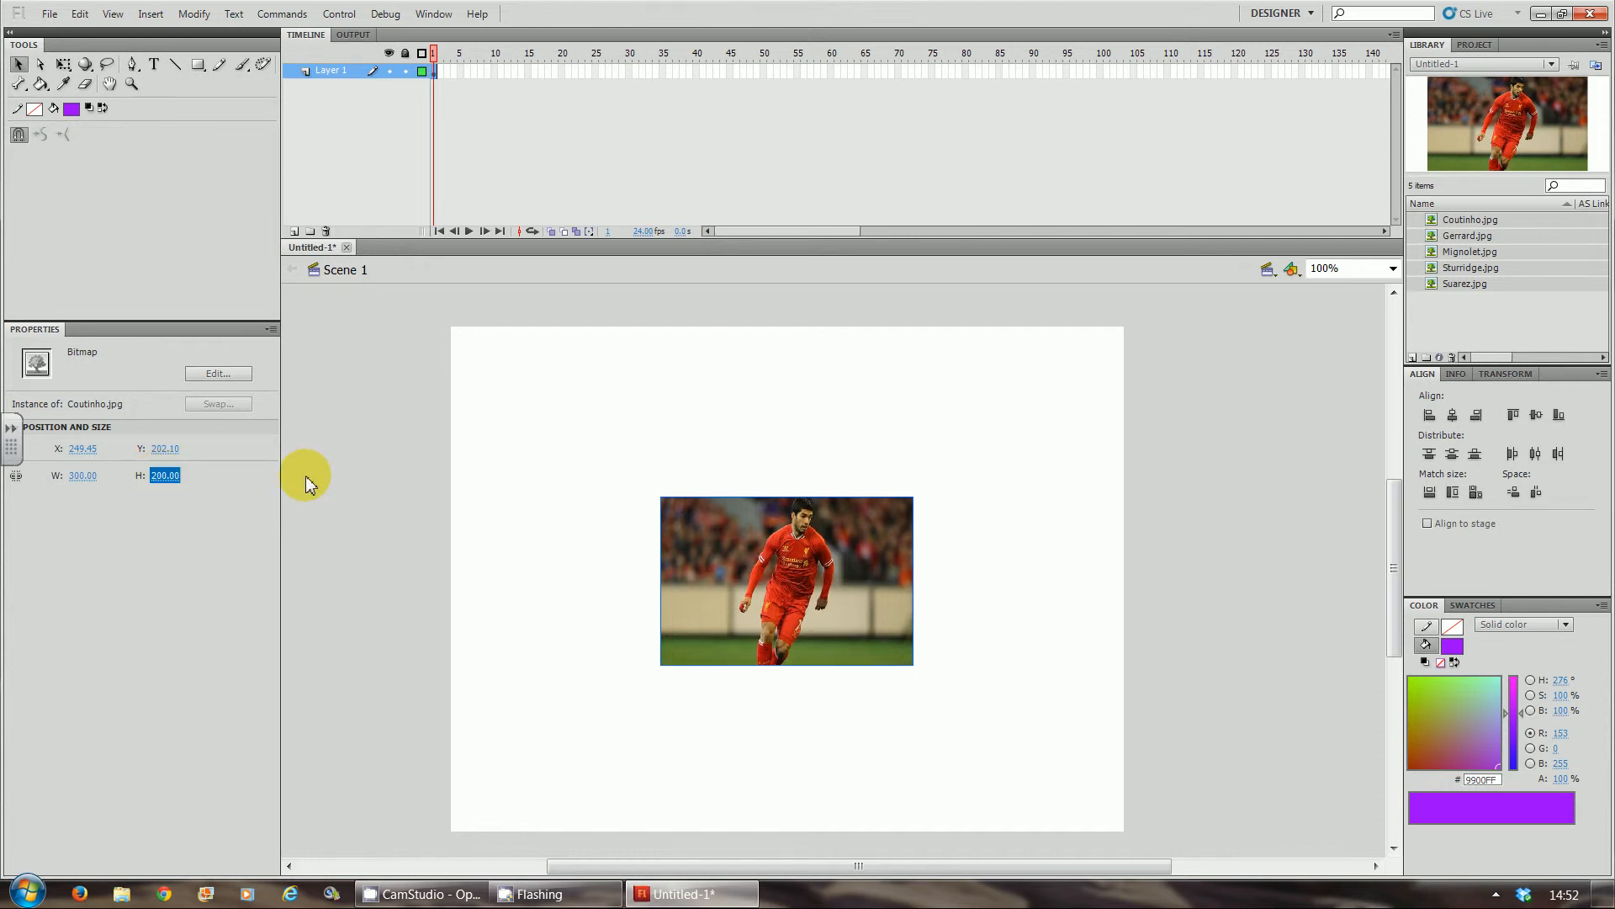
Step: Select all the stacked images in frame 1 and shift them slightly right to about X 256, Y 202
left_click(1258, 633)
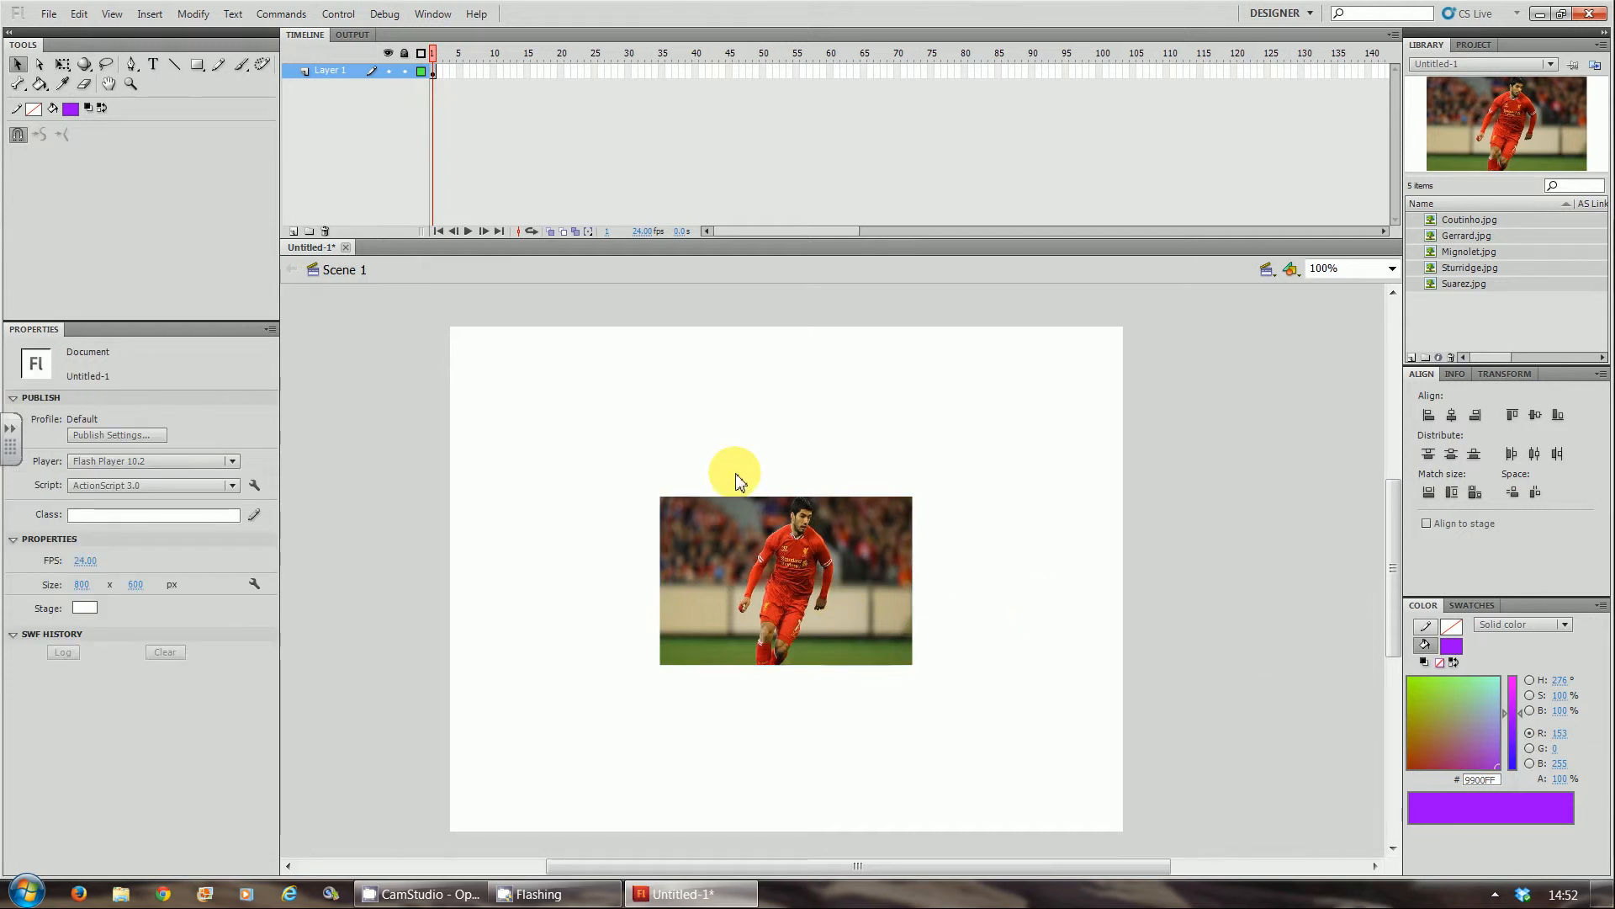
left_click_drag(624, 456, 1027, 765)
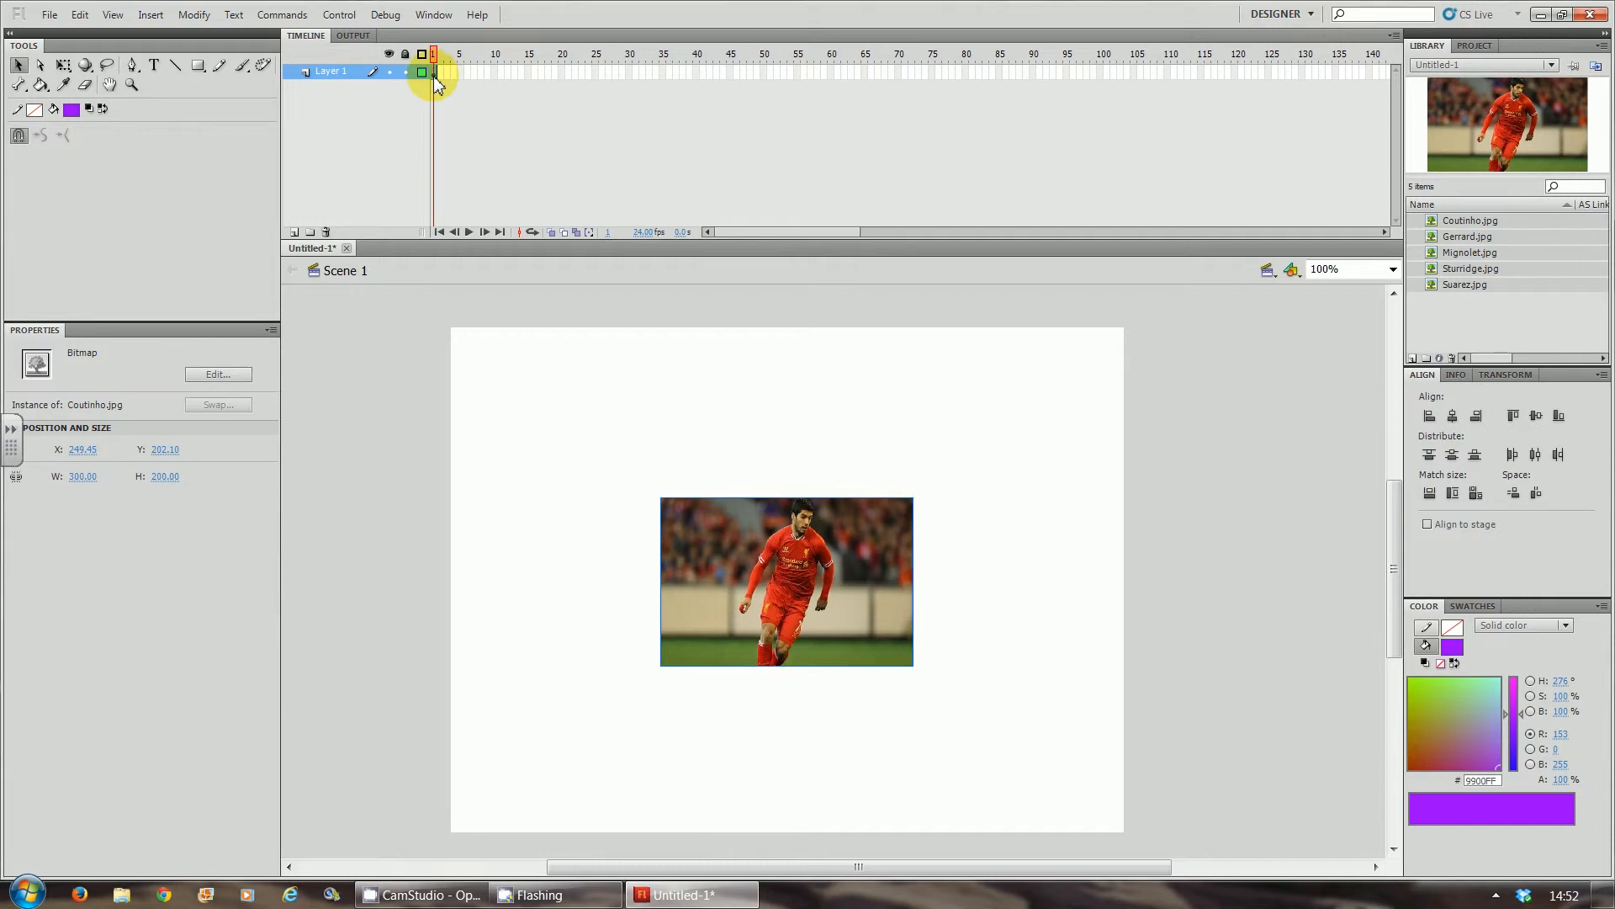
left_click(434, 73)
left_click_drag(765, 577, 769, 577)
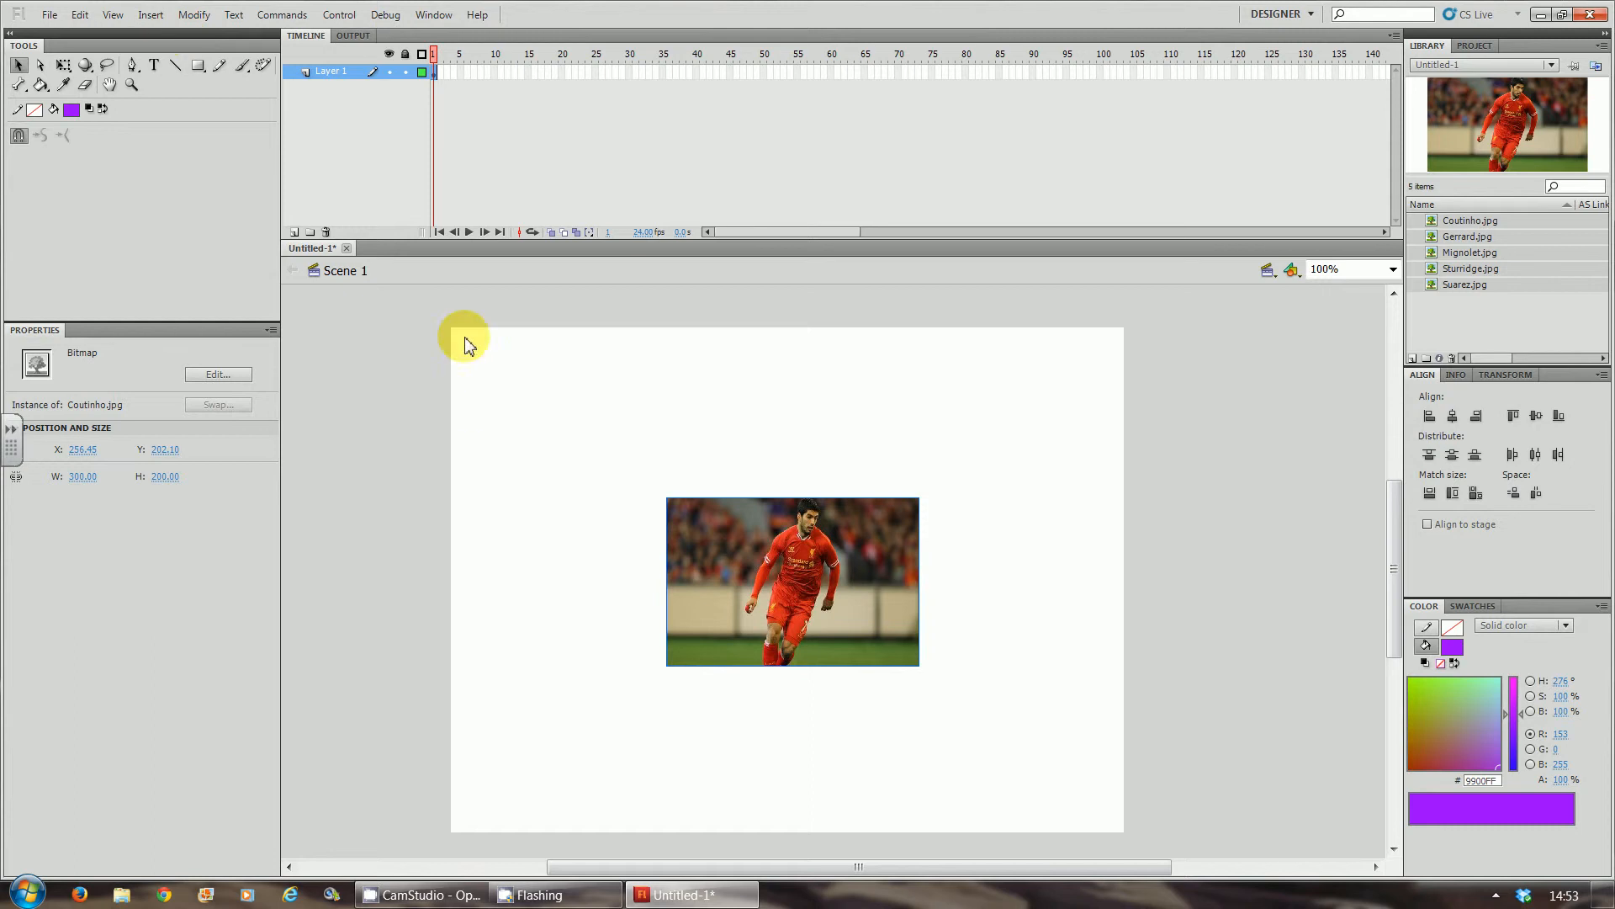
Step: Distribute the stacked images in frame 1 to separate layers and delete the empty Layer 1
left_click(433, 73)
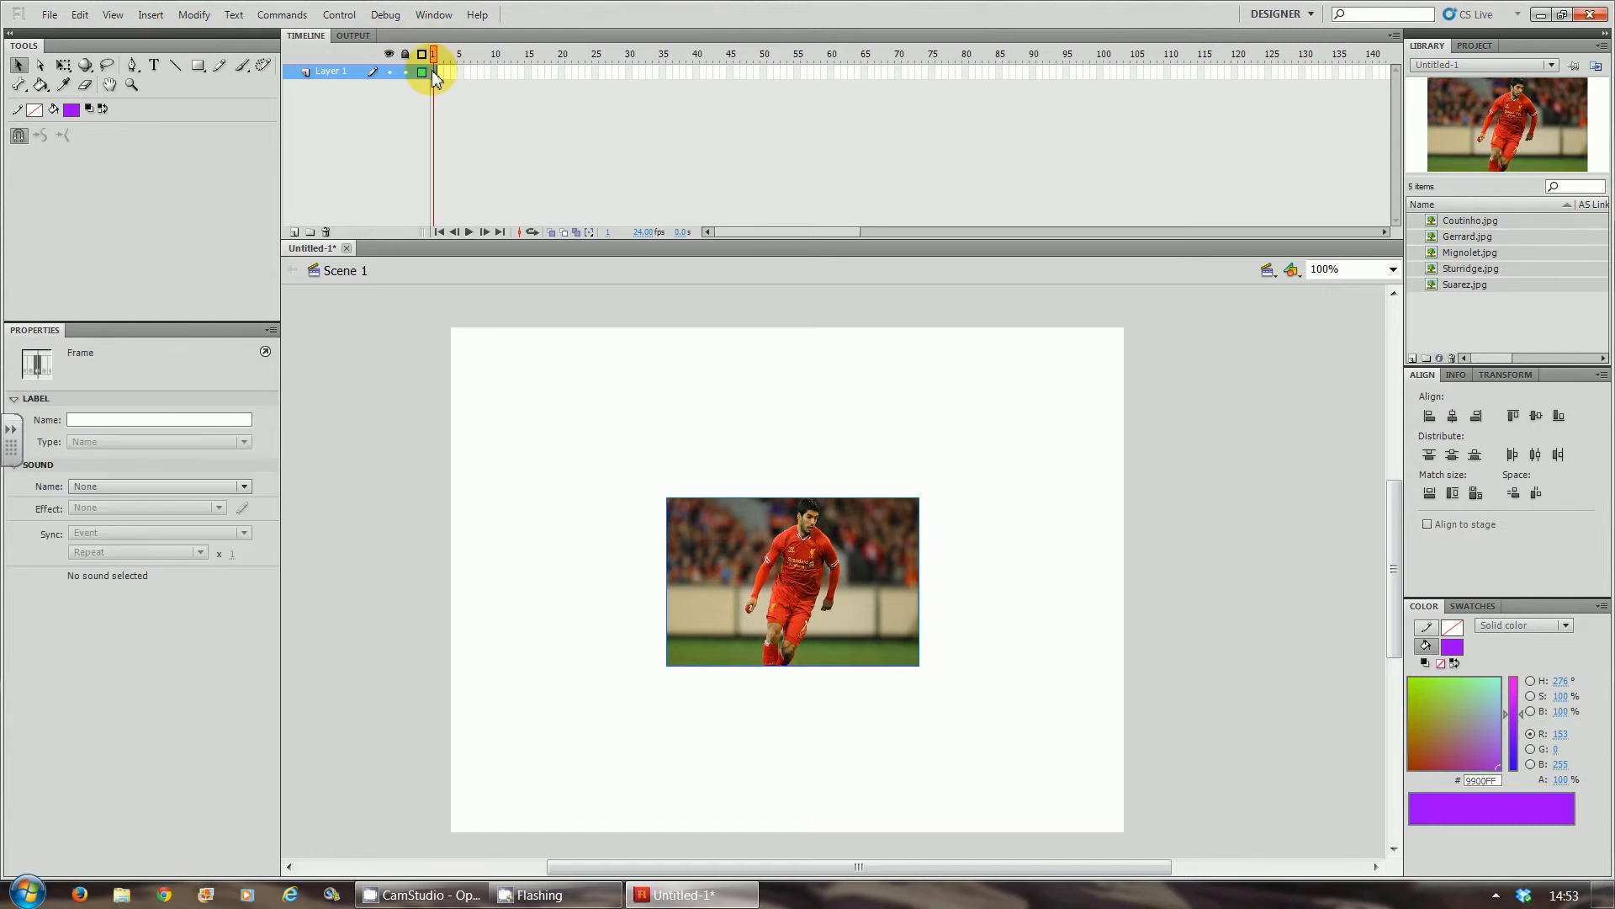
left_click(204, 20)
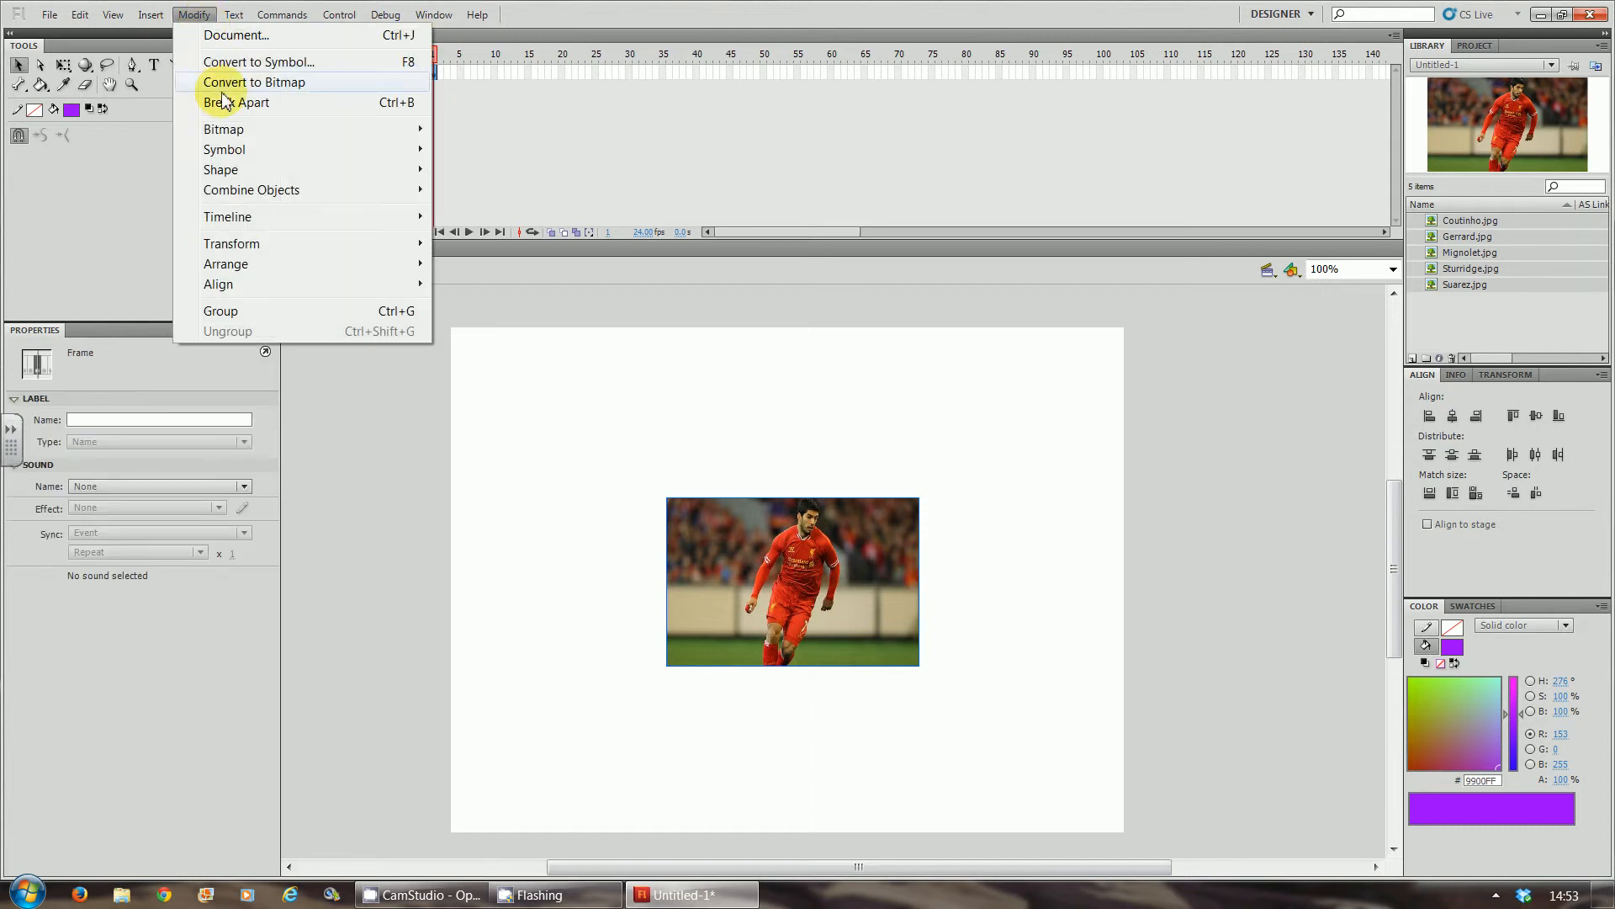
mouse_move(354, 217)
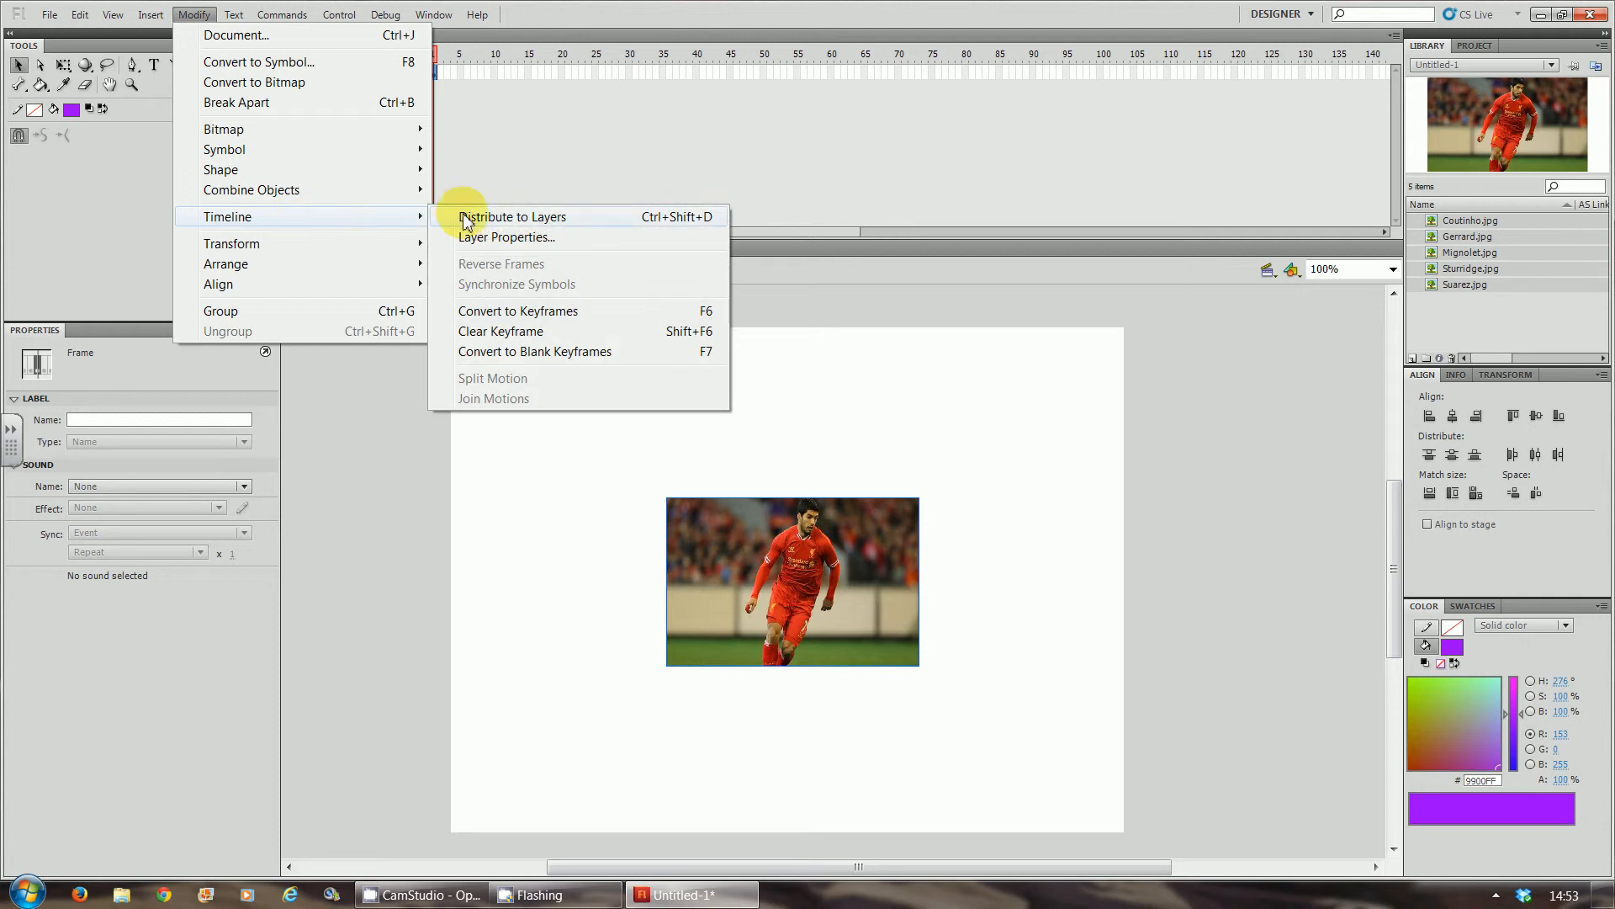
left_click(550, 221)
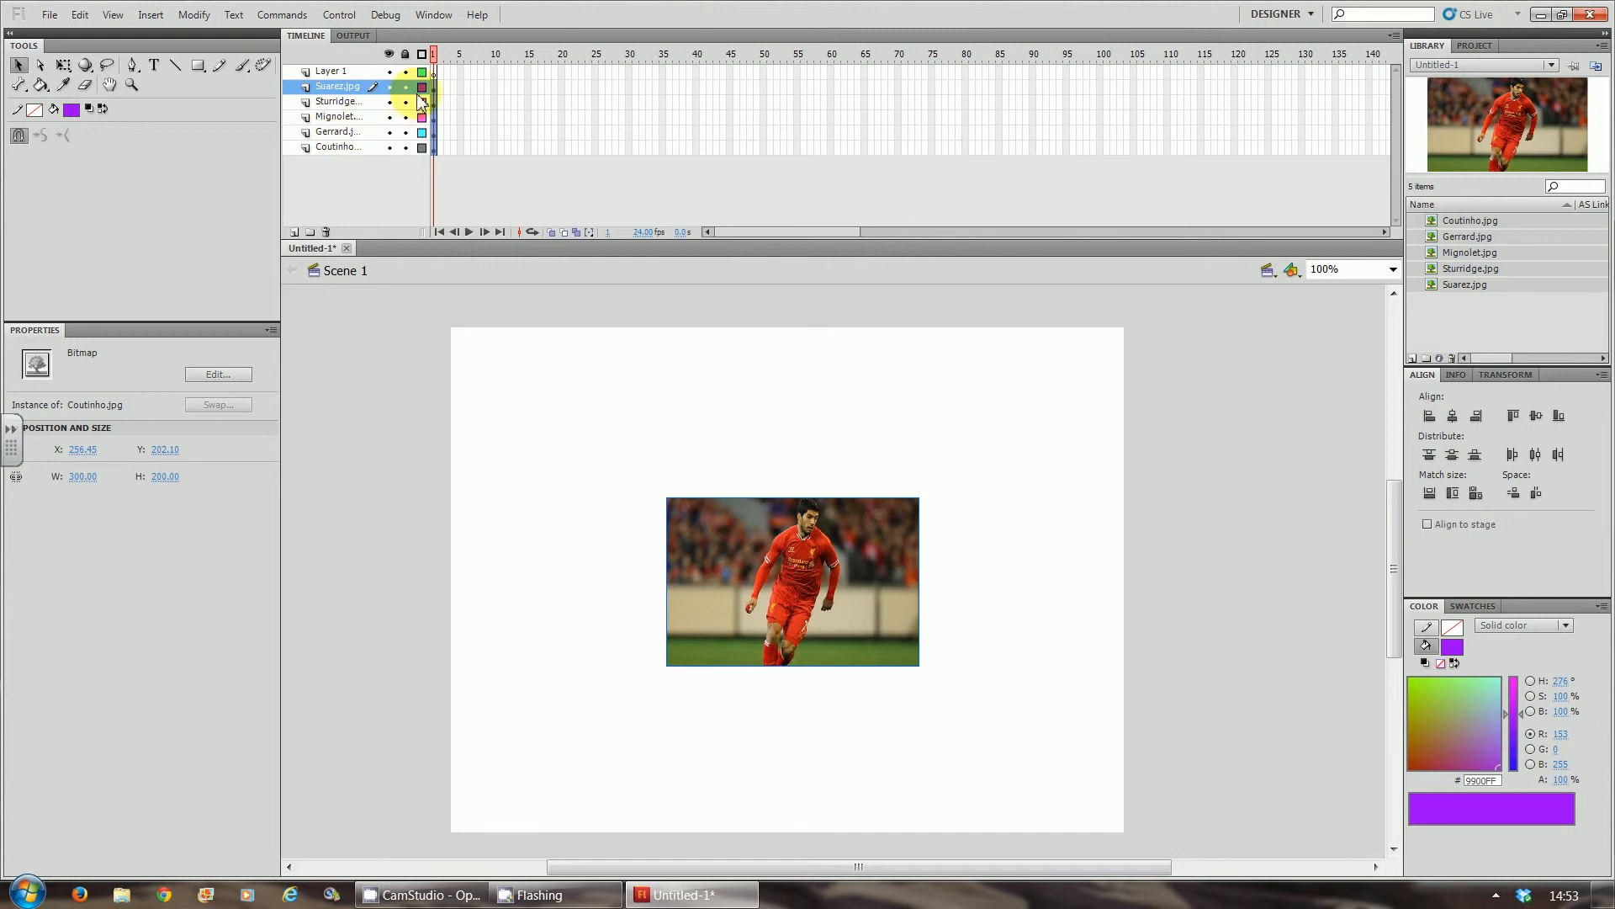
left_click(355, 73)
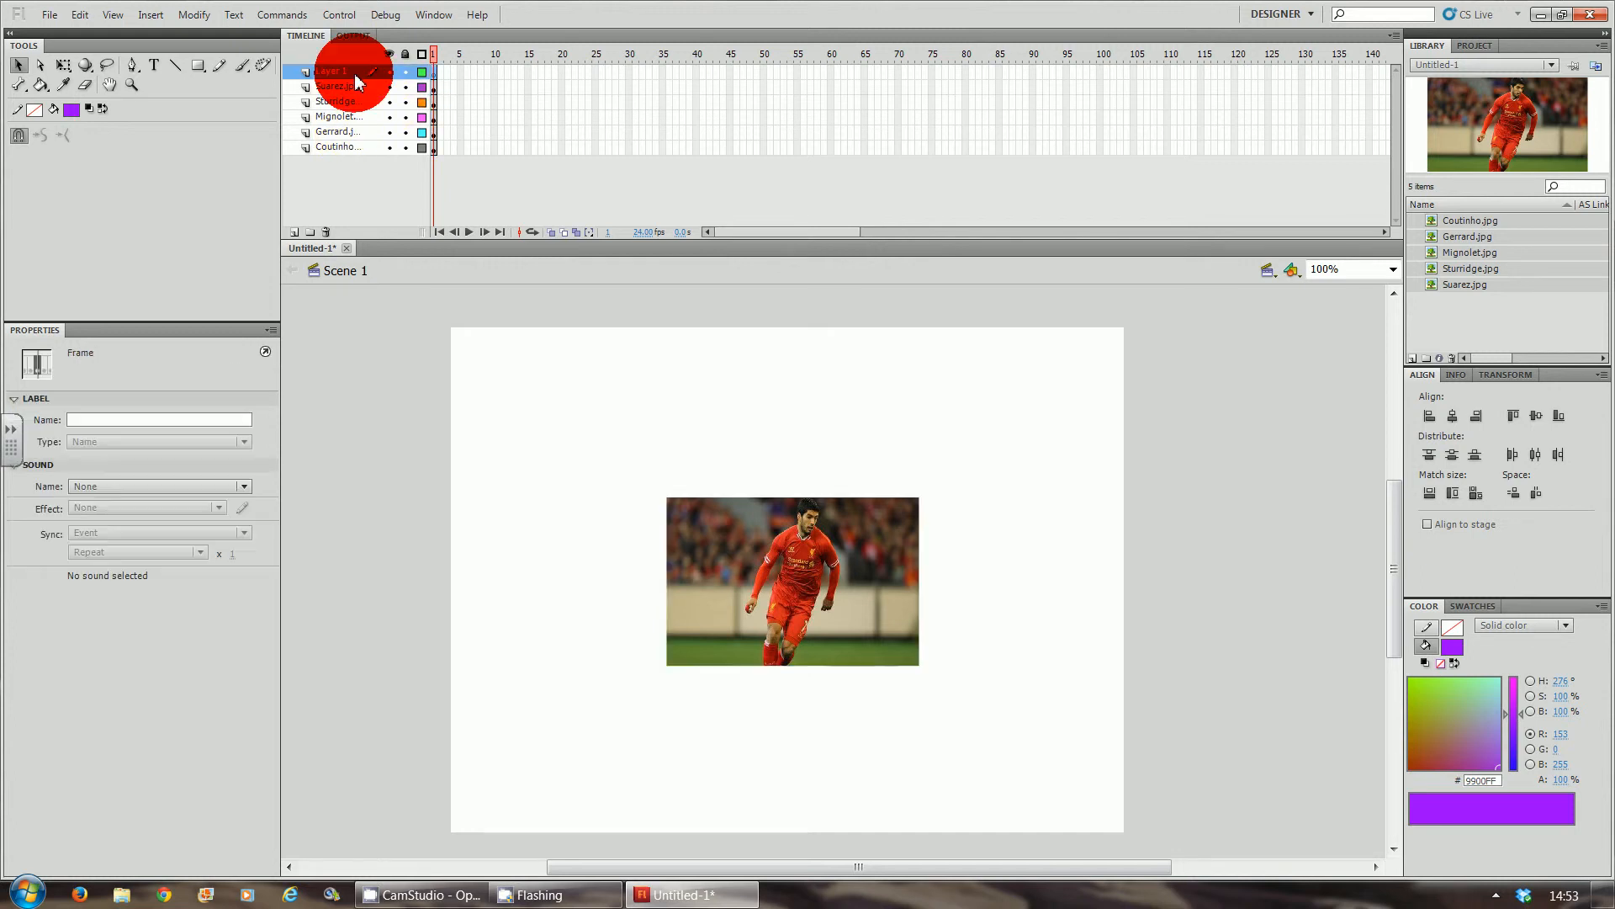
left_click(327, 232)
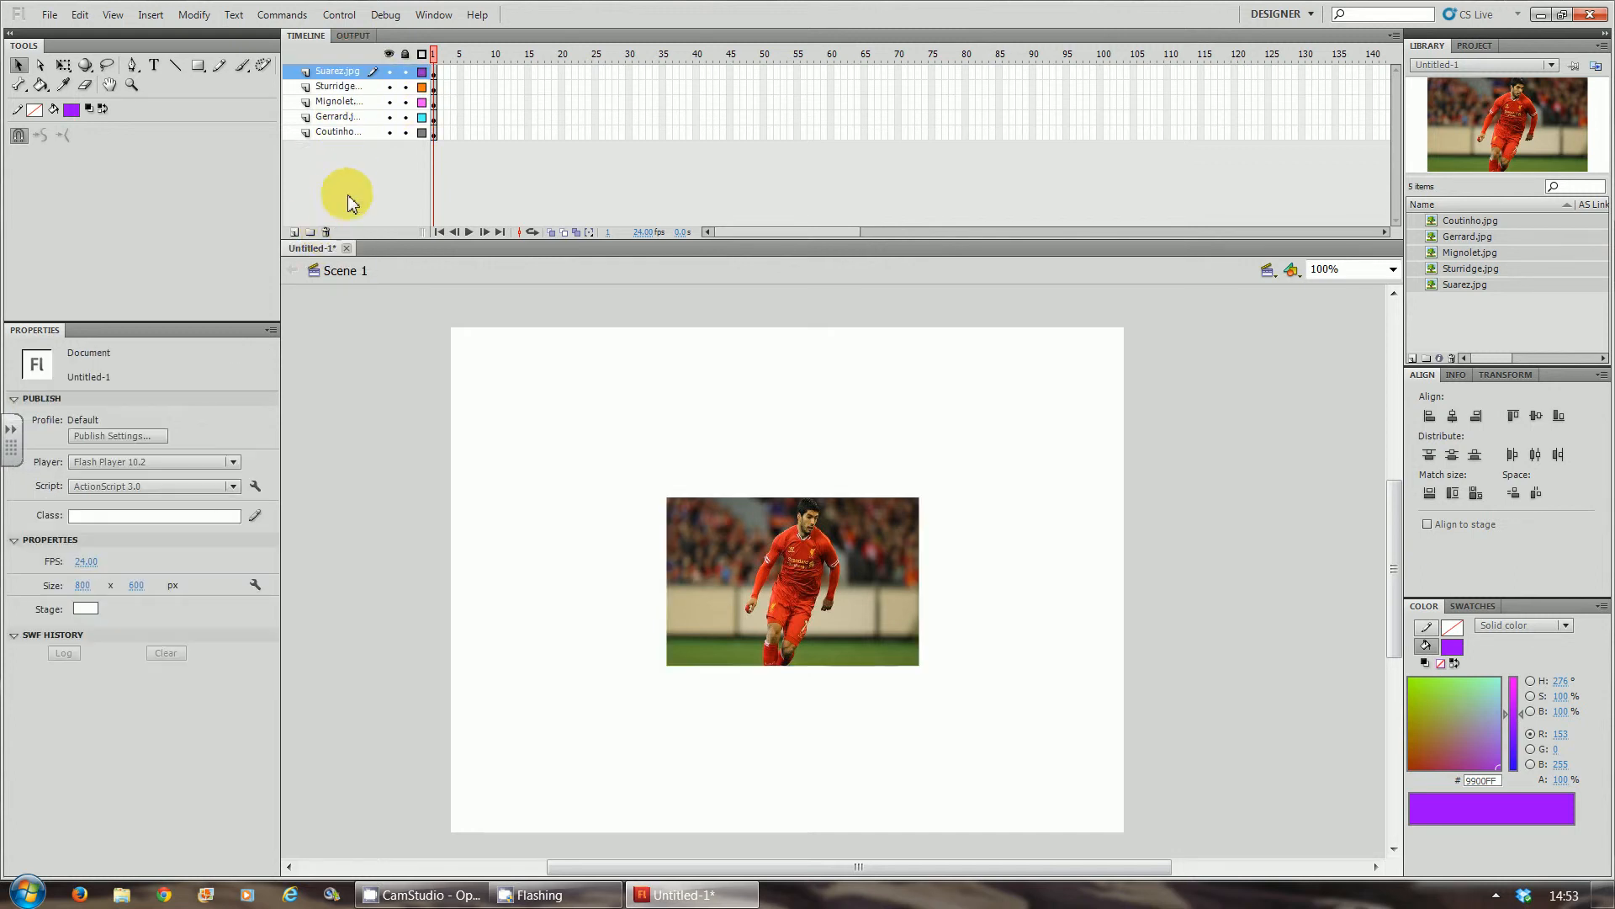
Step: Remove the .jpg extension from the top two layer names so they read Suarez and Sturridge
left_click(346, 78)
double_click(344, 76)
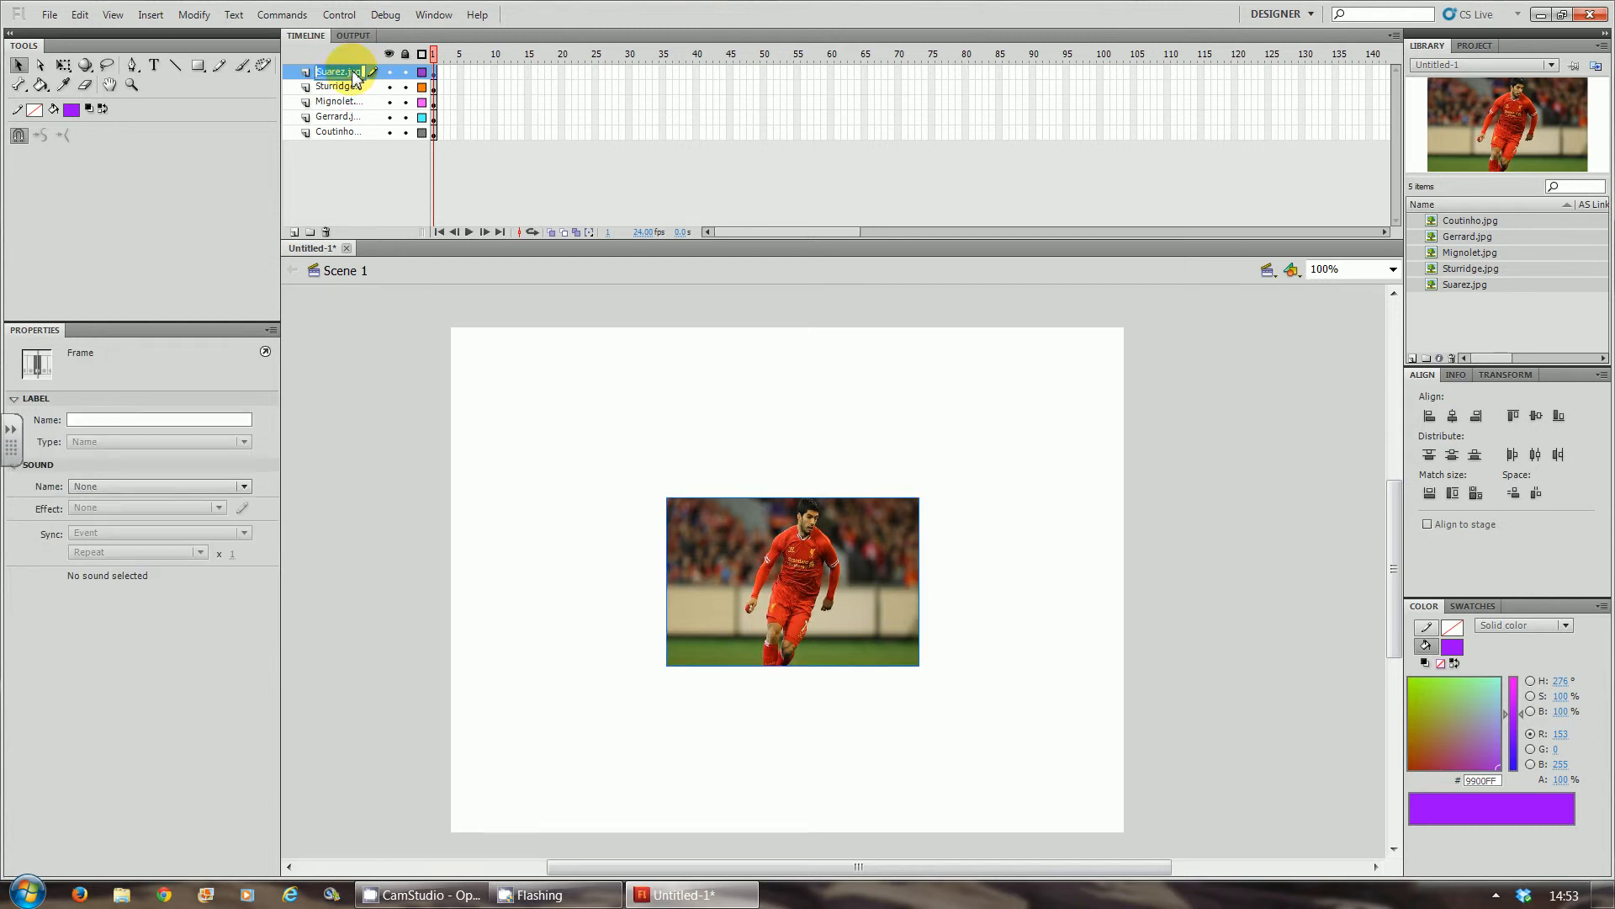
left_click_drag(346, 77, 471, 84)
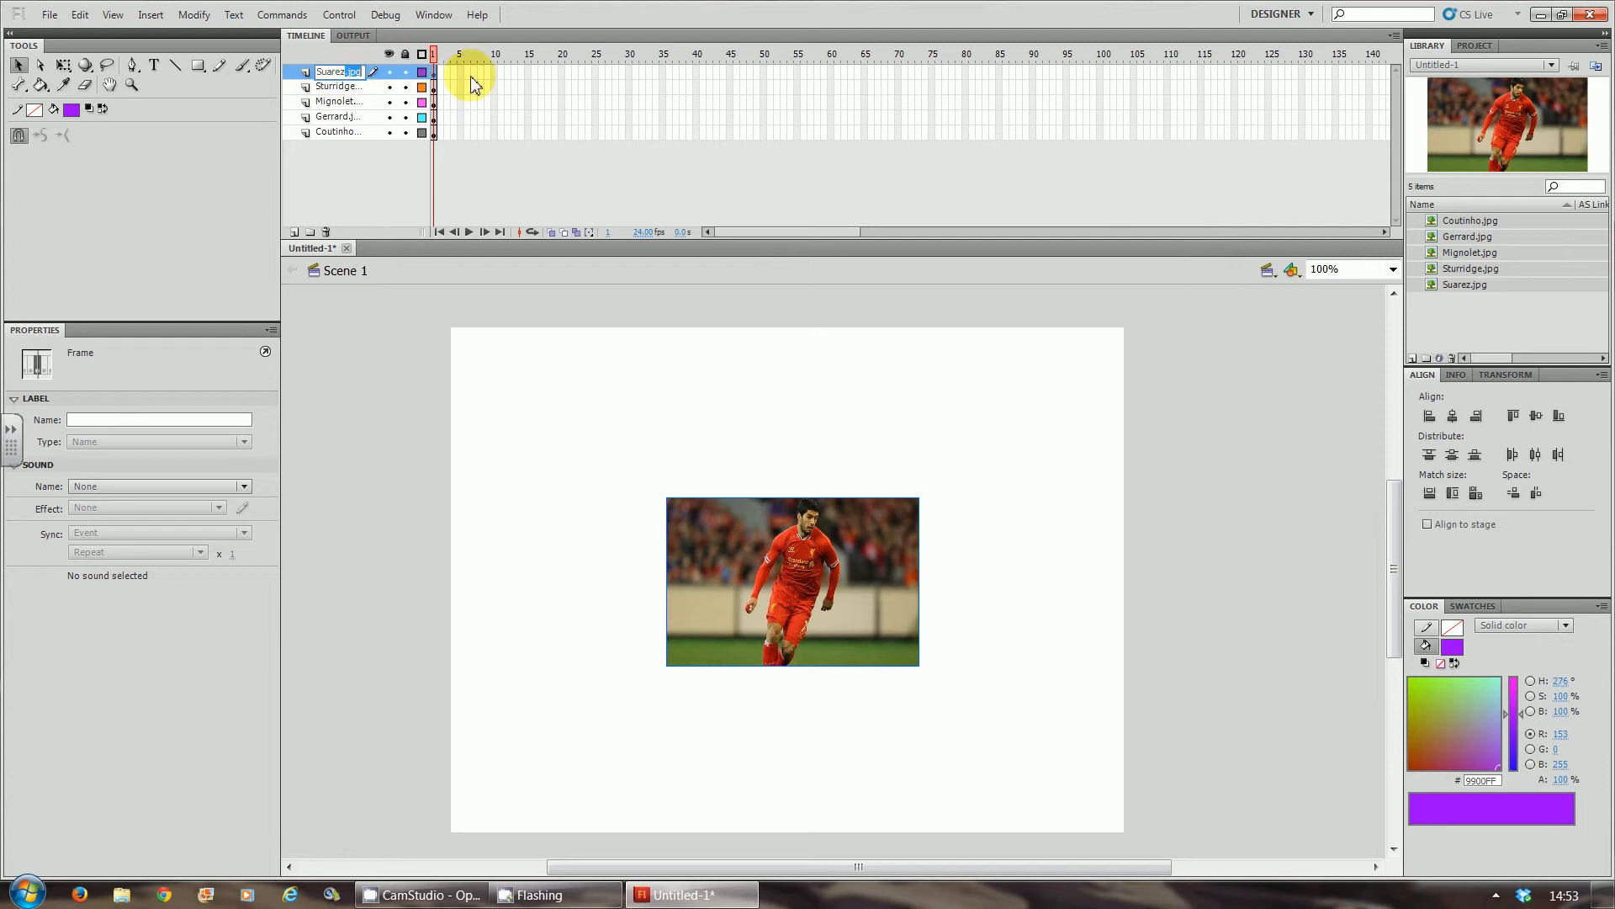
key("BackSpace")
left_click(345, 90)
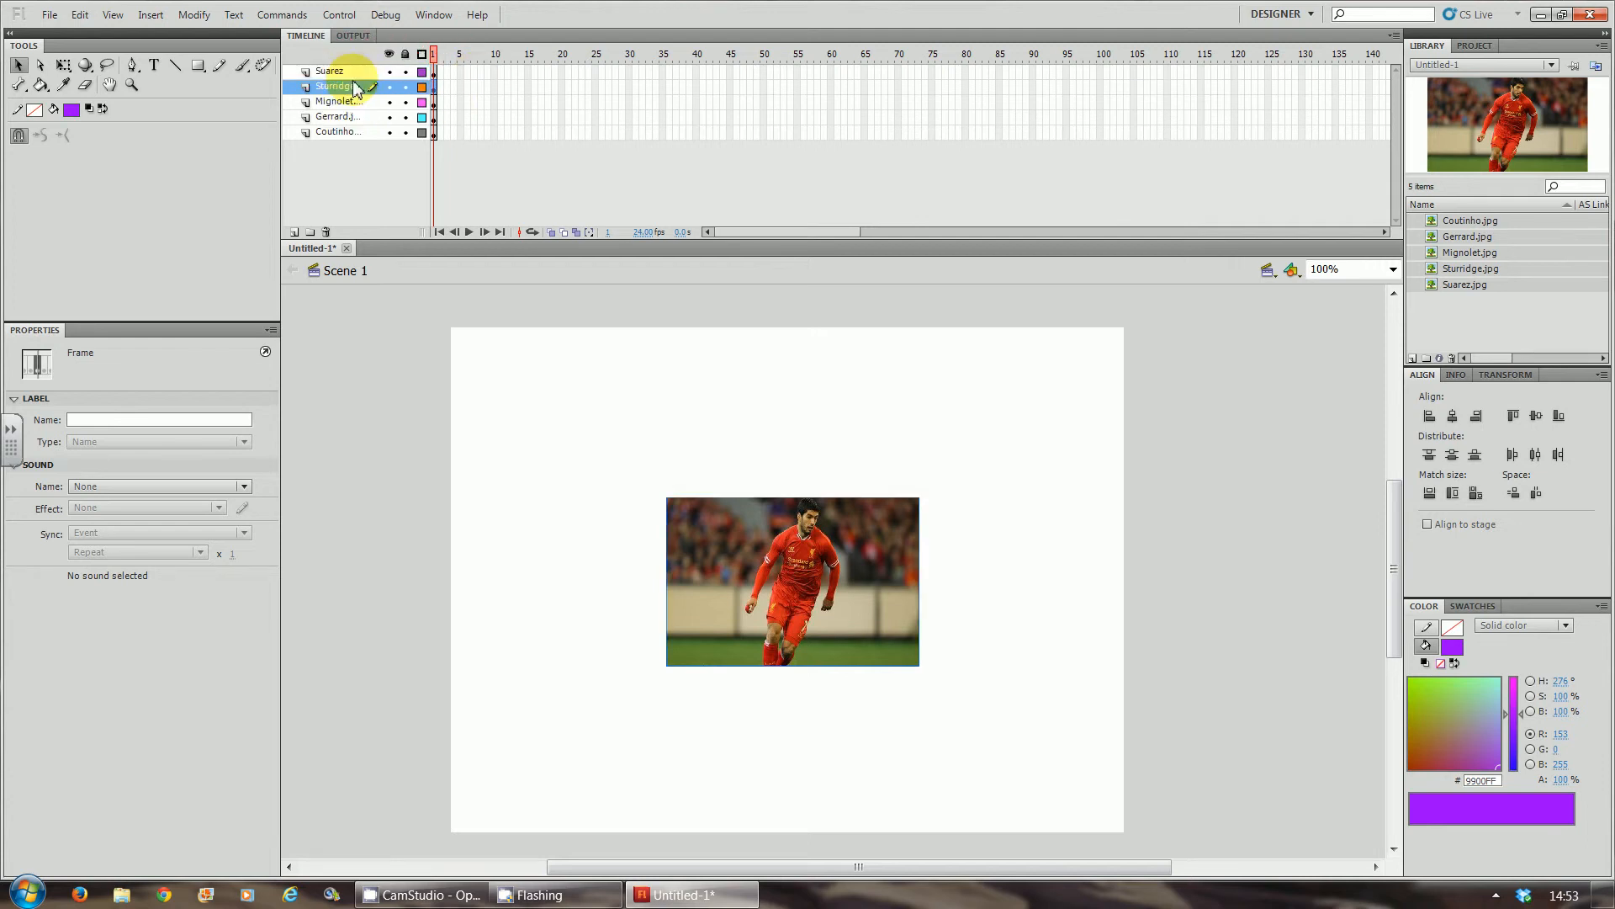
double_click(357, 90)
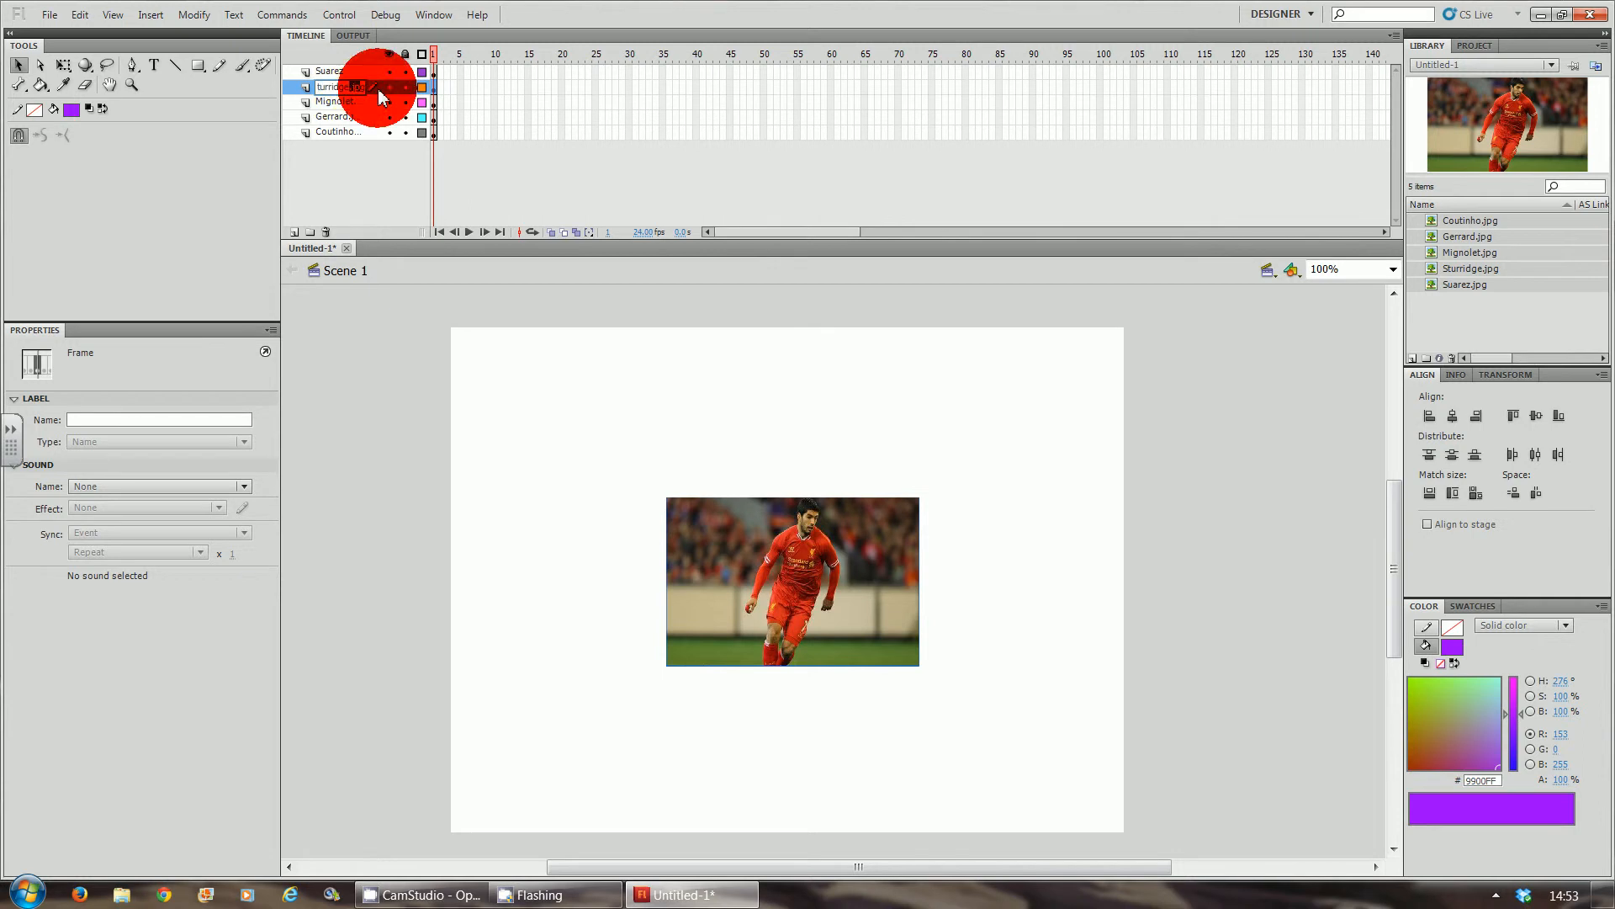
left_click_drag(355, 89, 433, 97)
key("BackSpace")
key("Return")
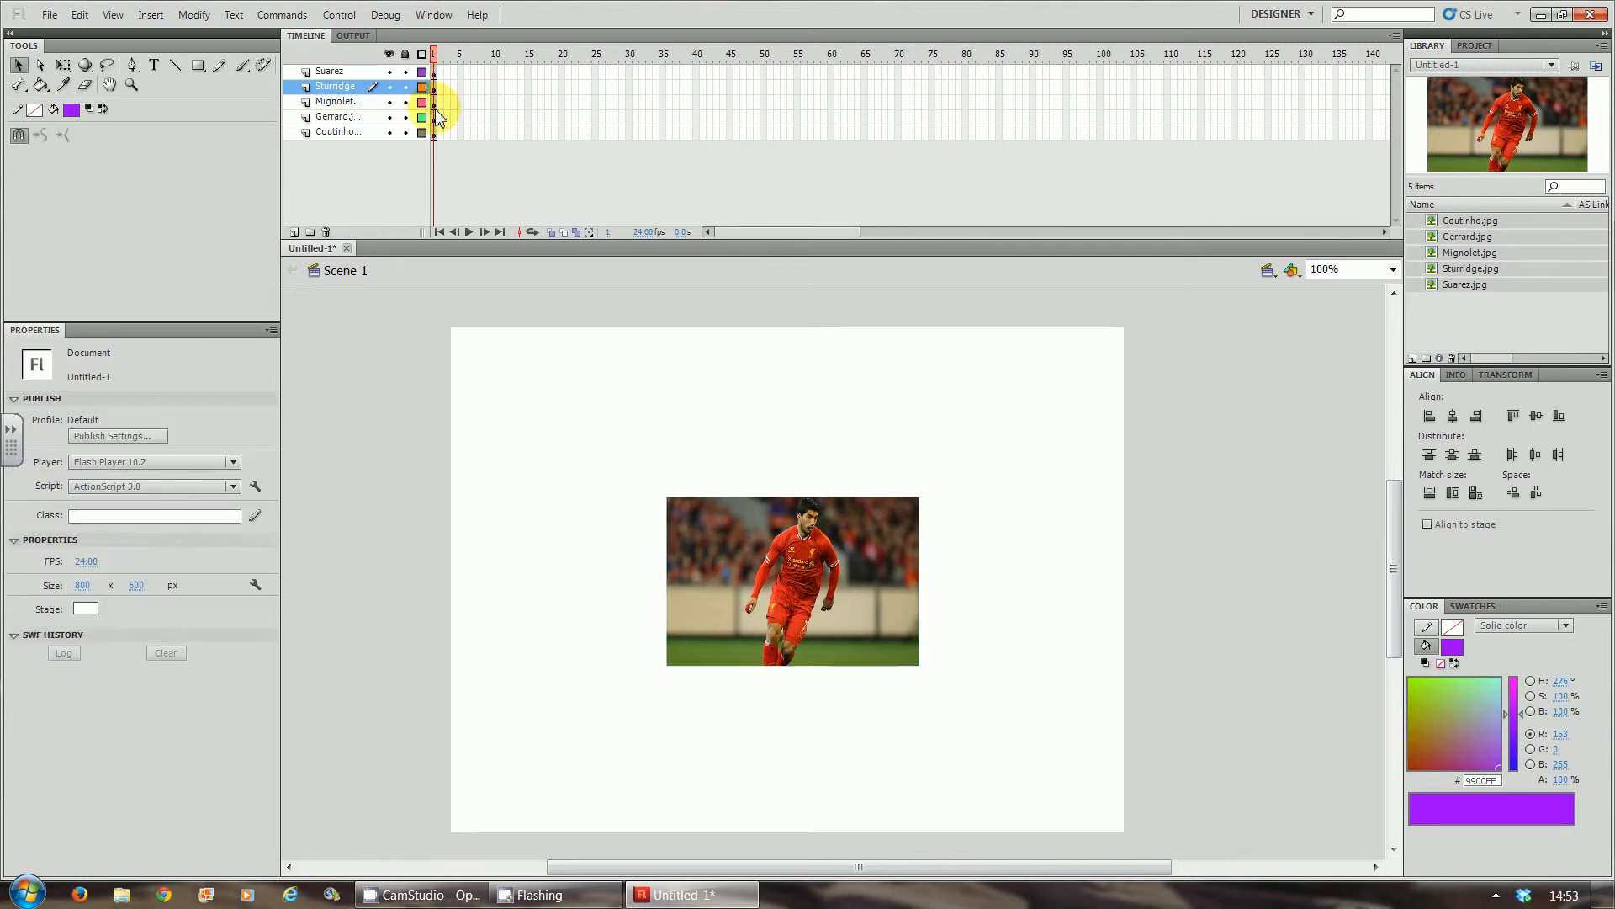
Step: Rename the next two image layers to Mignolet and Gerrard by removing their .jpg extensions
left_click(355, 102)
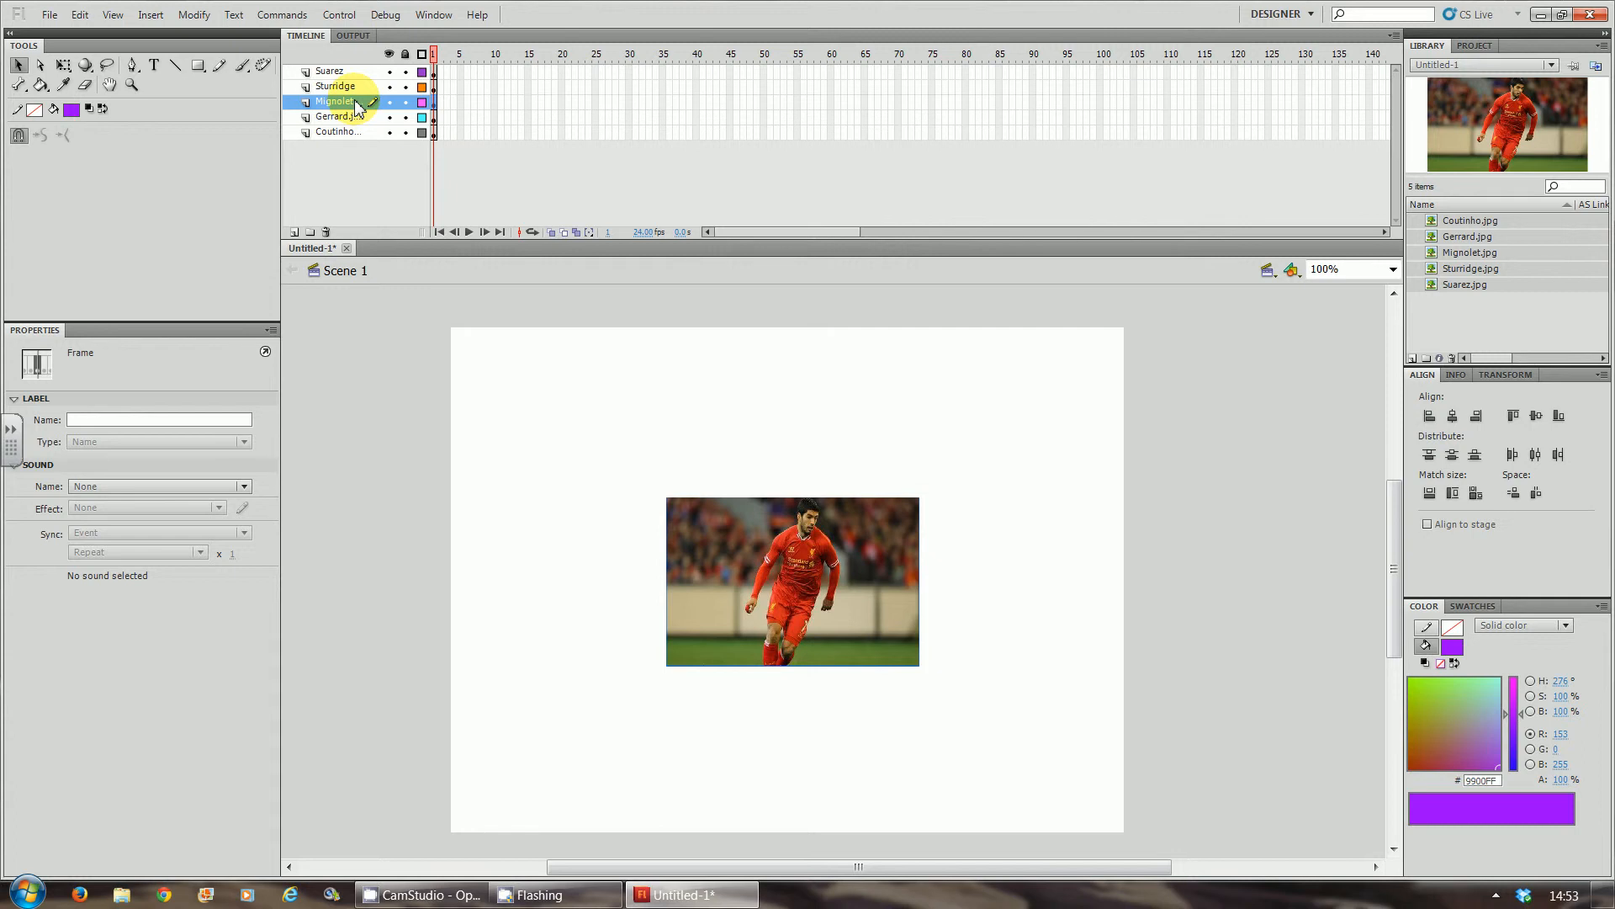
double_click(356, 102)
left_click_drag(350, 102, 452, 110)
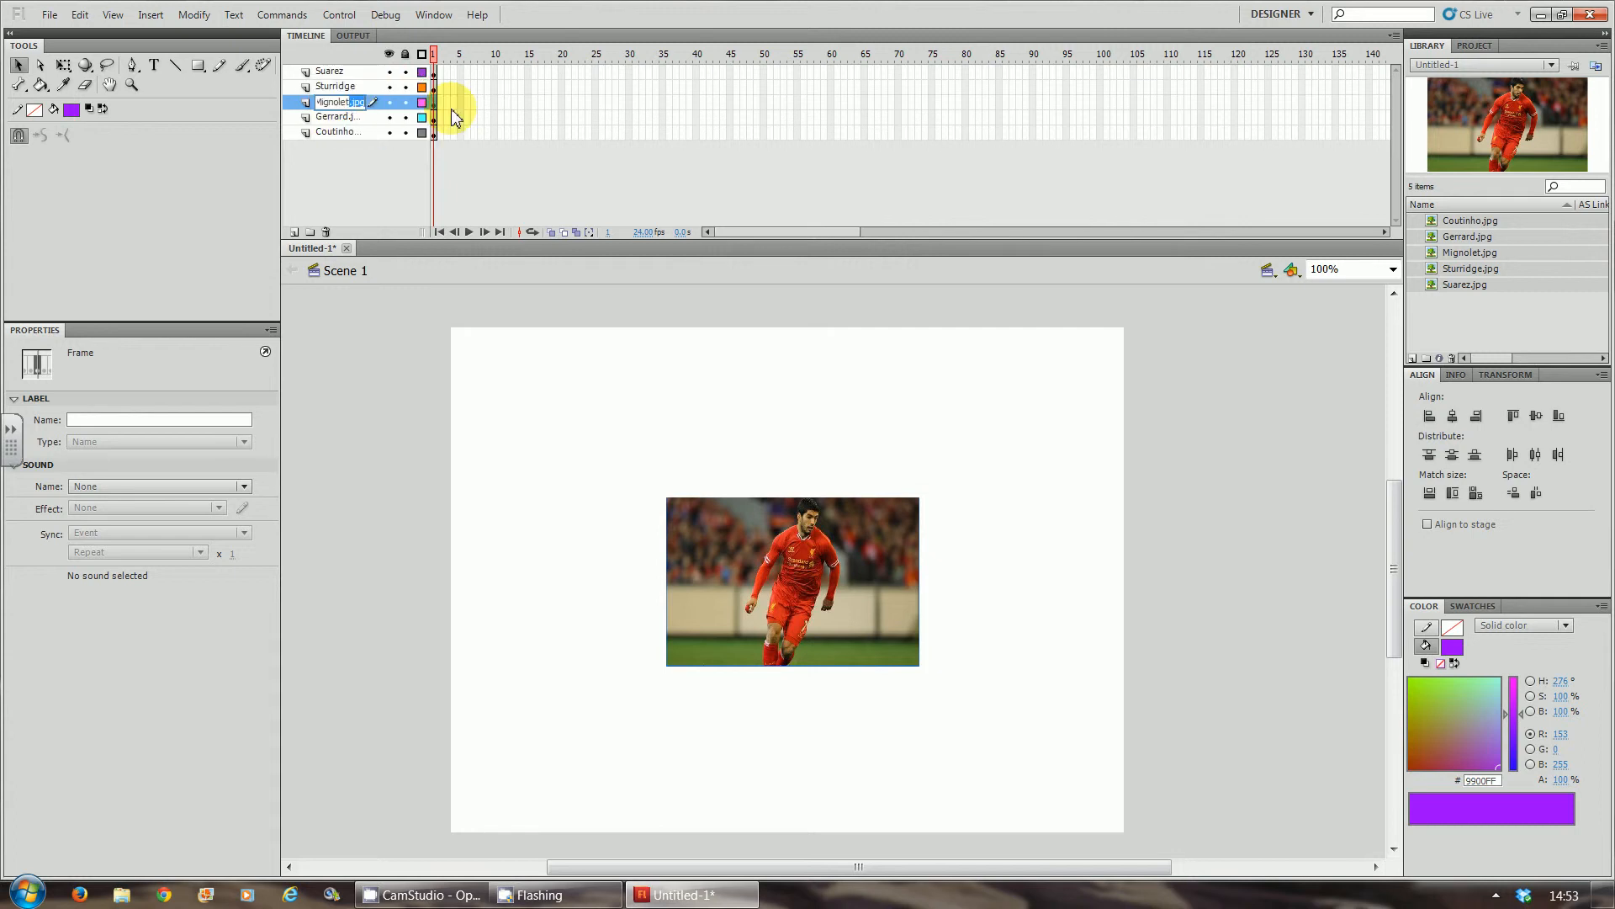
key("BackSpace")
key("Return")
left_click(345, 117)
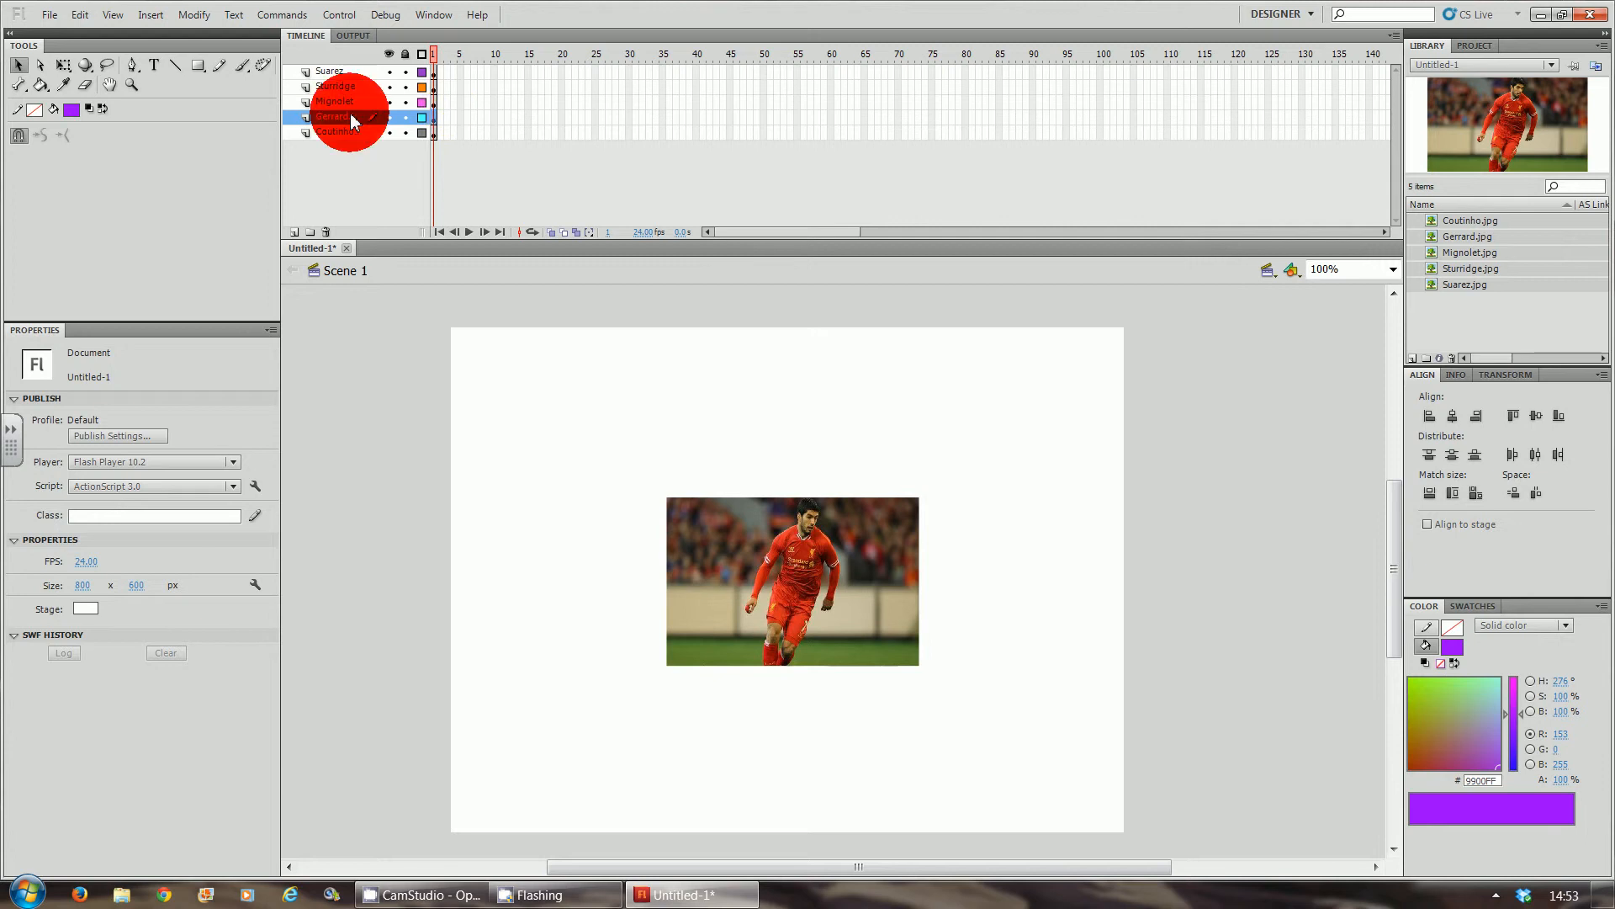
double_click(350, 118)
left_click_drag(351, 118, 427, 117)
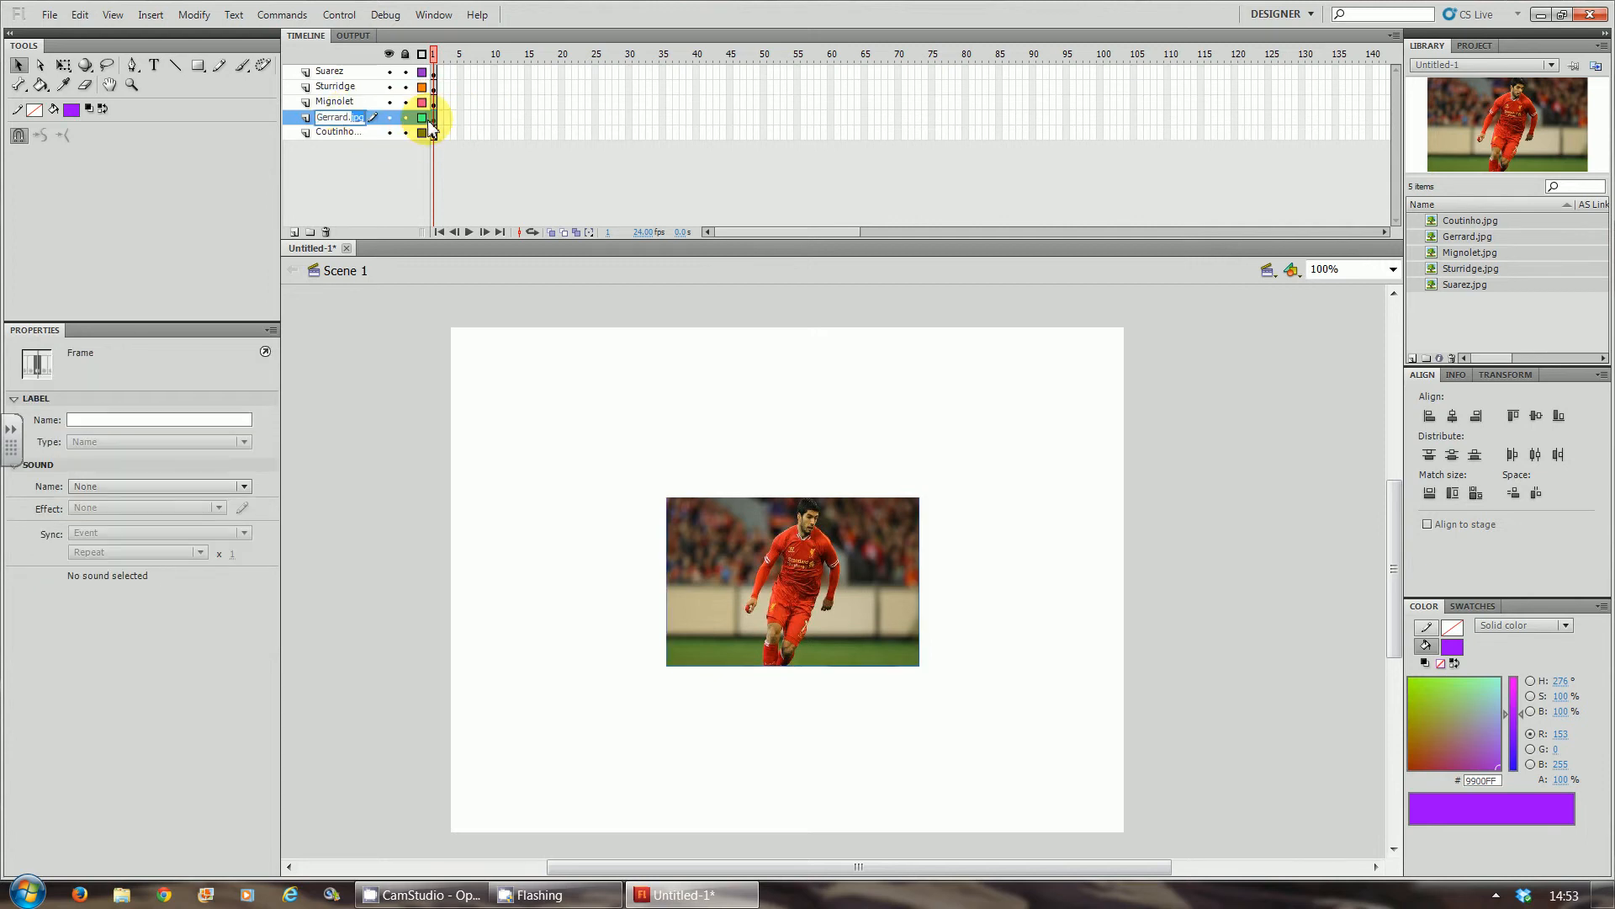
key("BackSpace")
Step: Rename the lowest layer to Coutinho by removing its .jpg extension
double_click(351, 132)
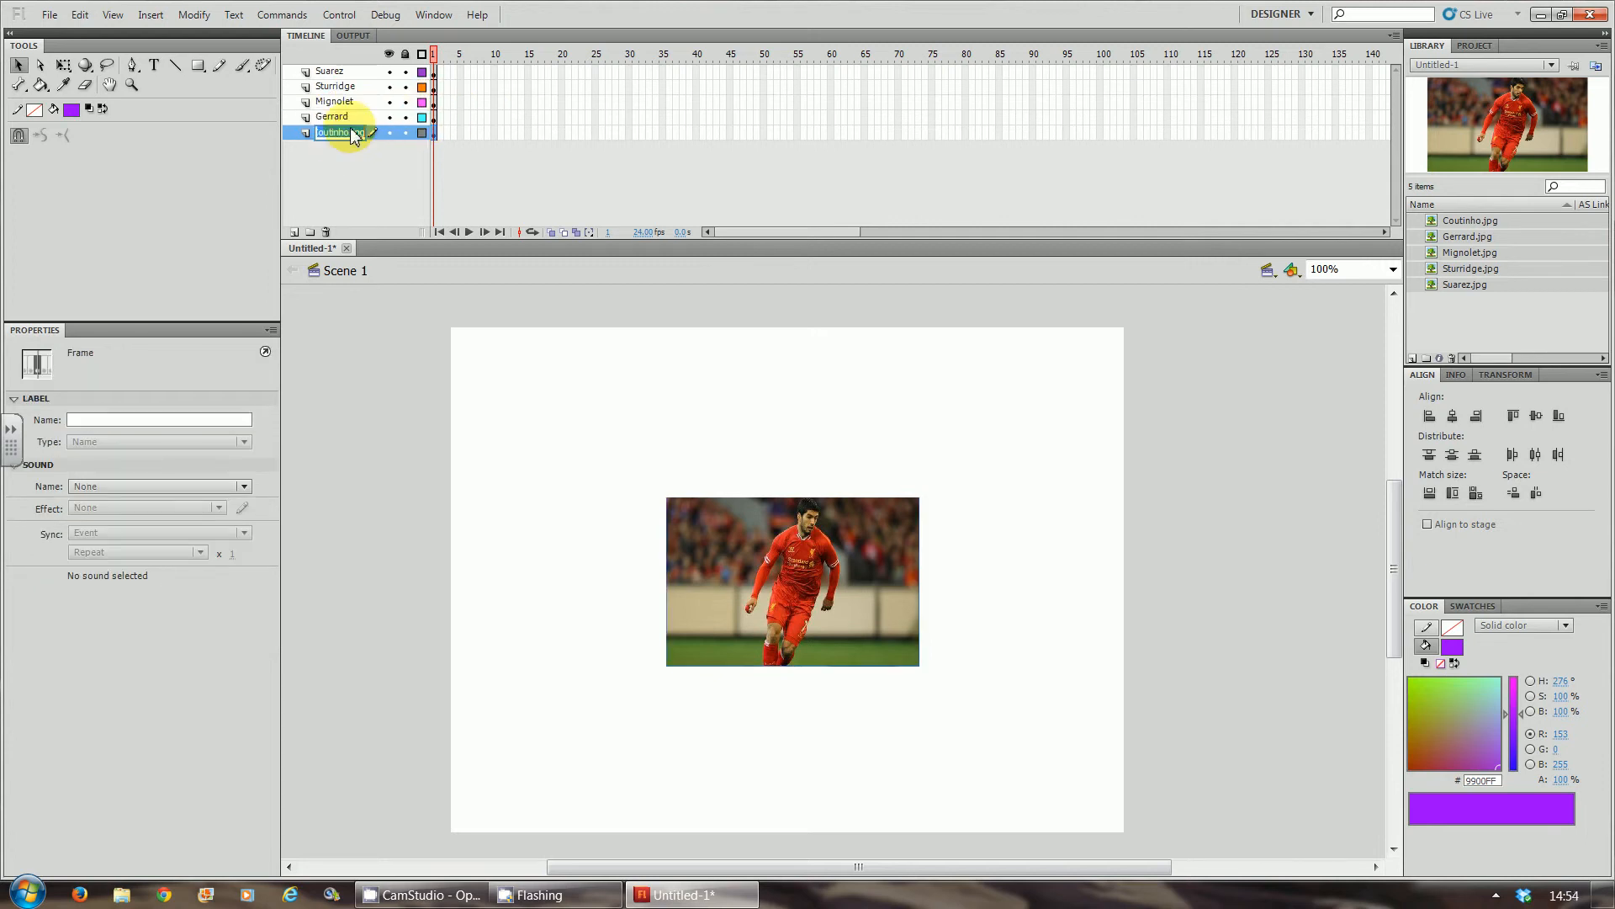
left_click_drag(351, 133, 426, 133)
key("BackSpace")
key("Return")
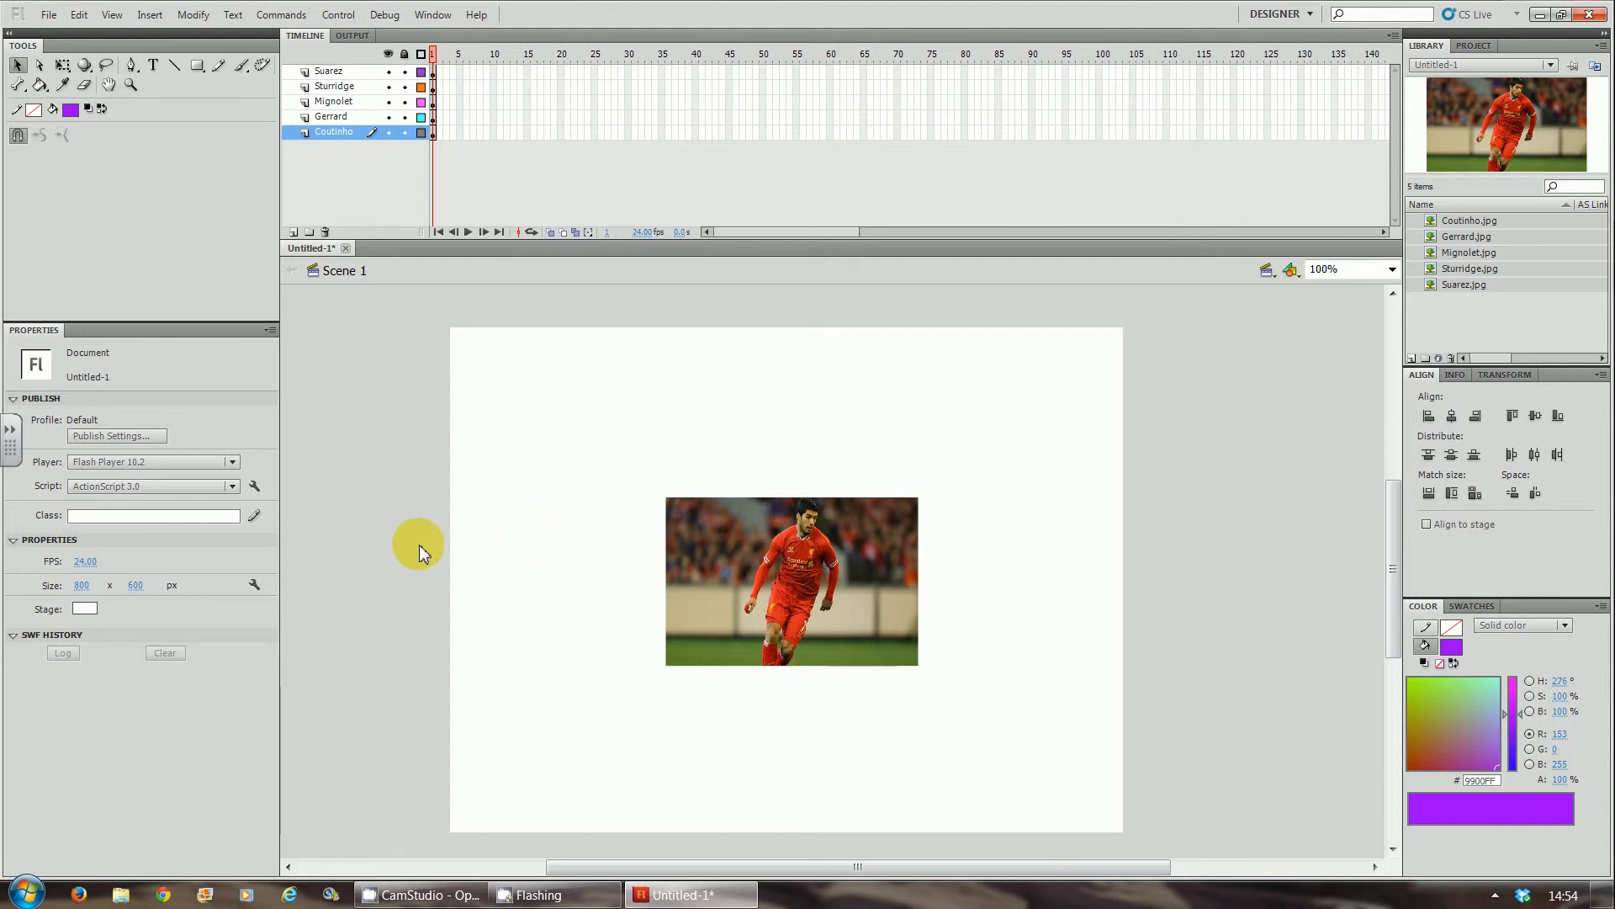
Step: Insert keyframes on the Suarez layer at frames 10, 25 and 35
left_click(494, 73)
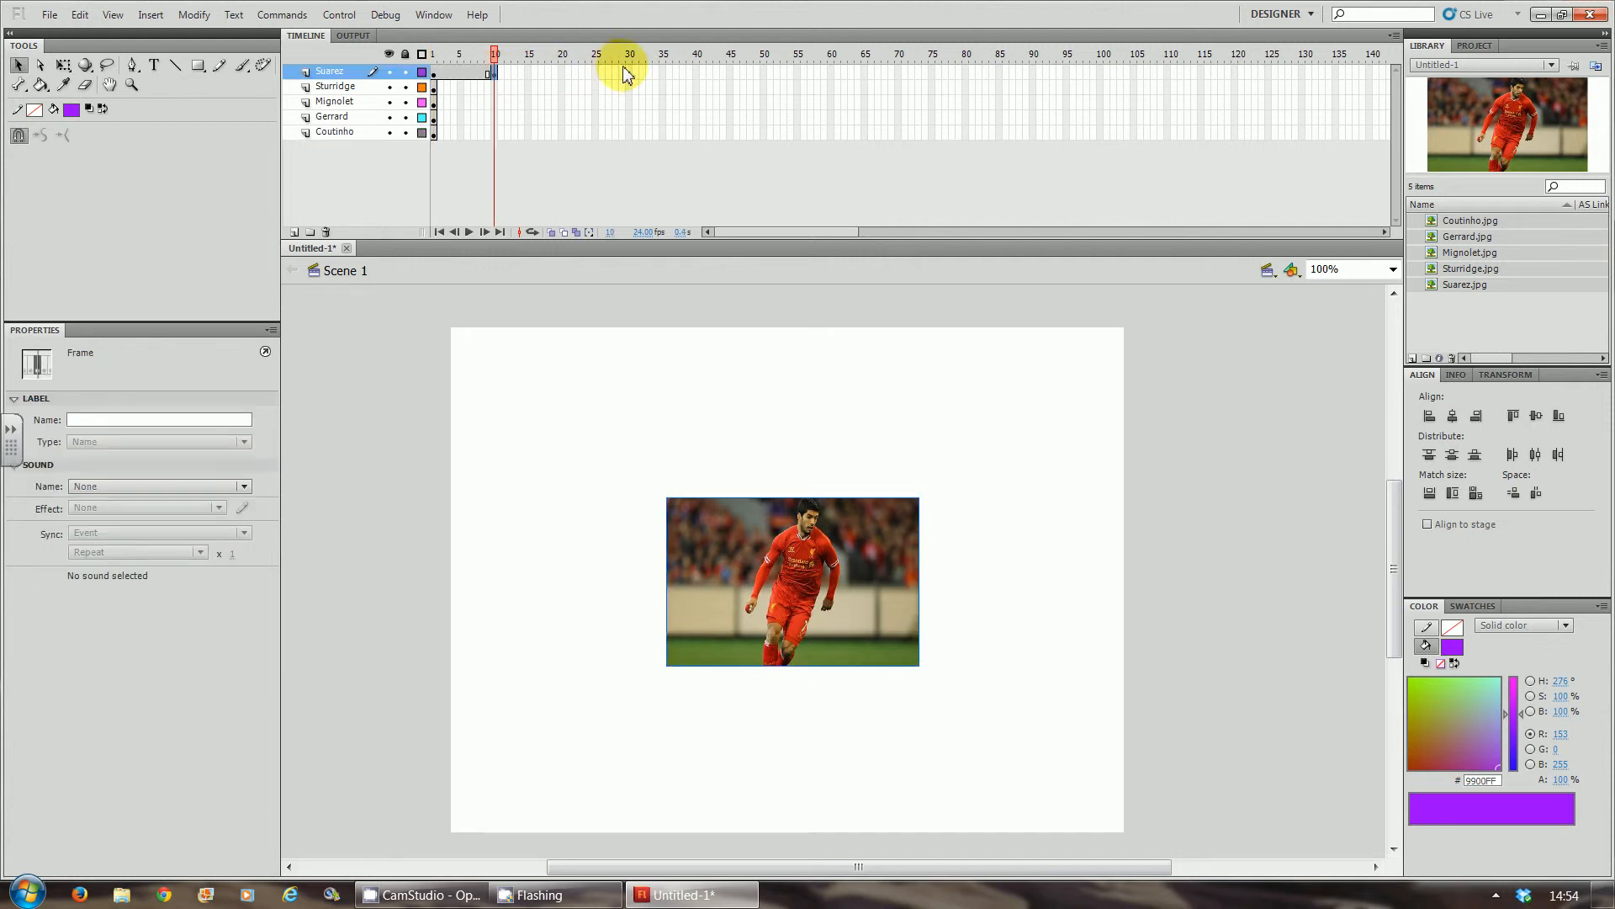
left_click(595, 74)
key("F6")
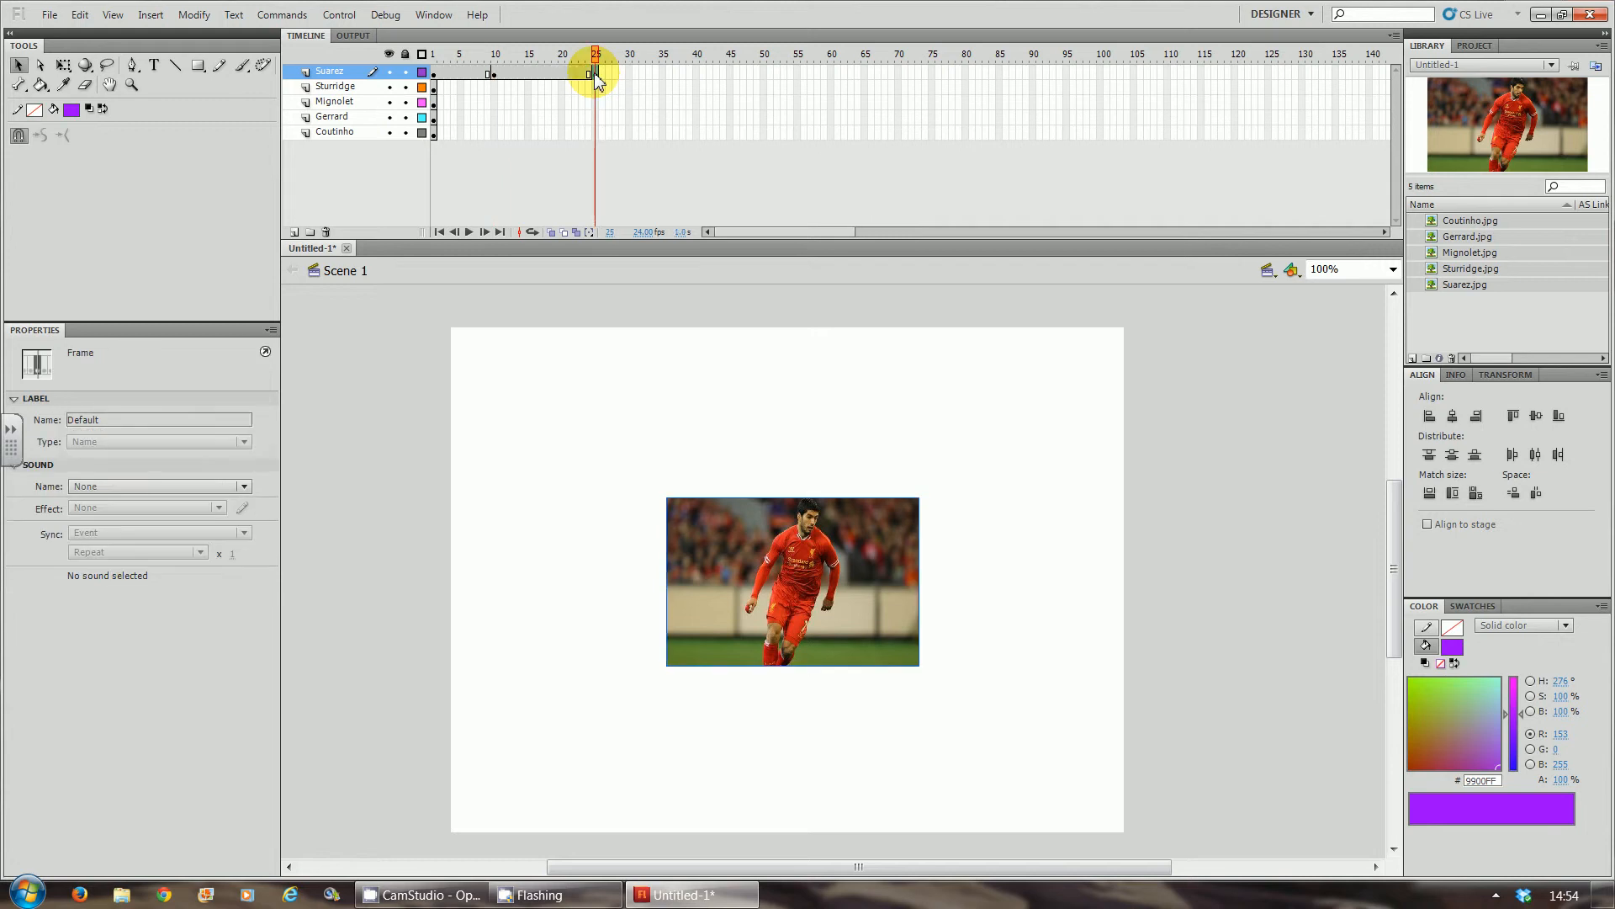
left_click(662, 73)
key("F6")
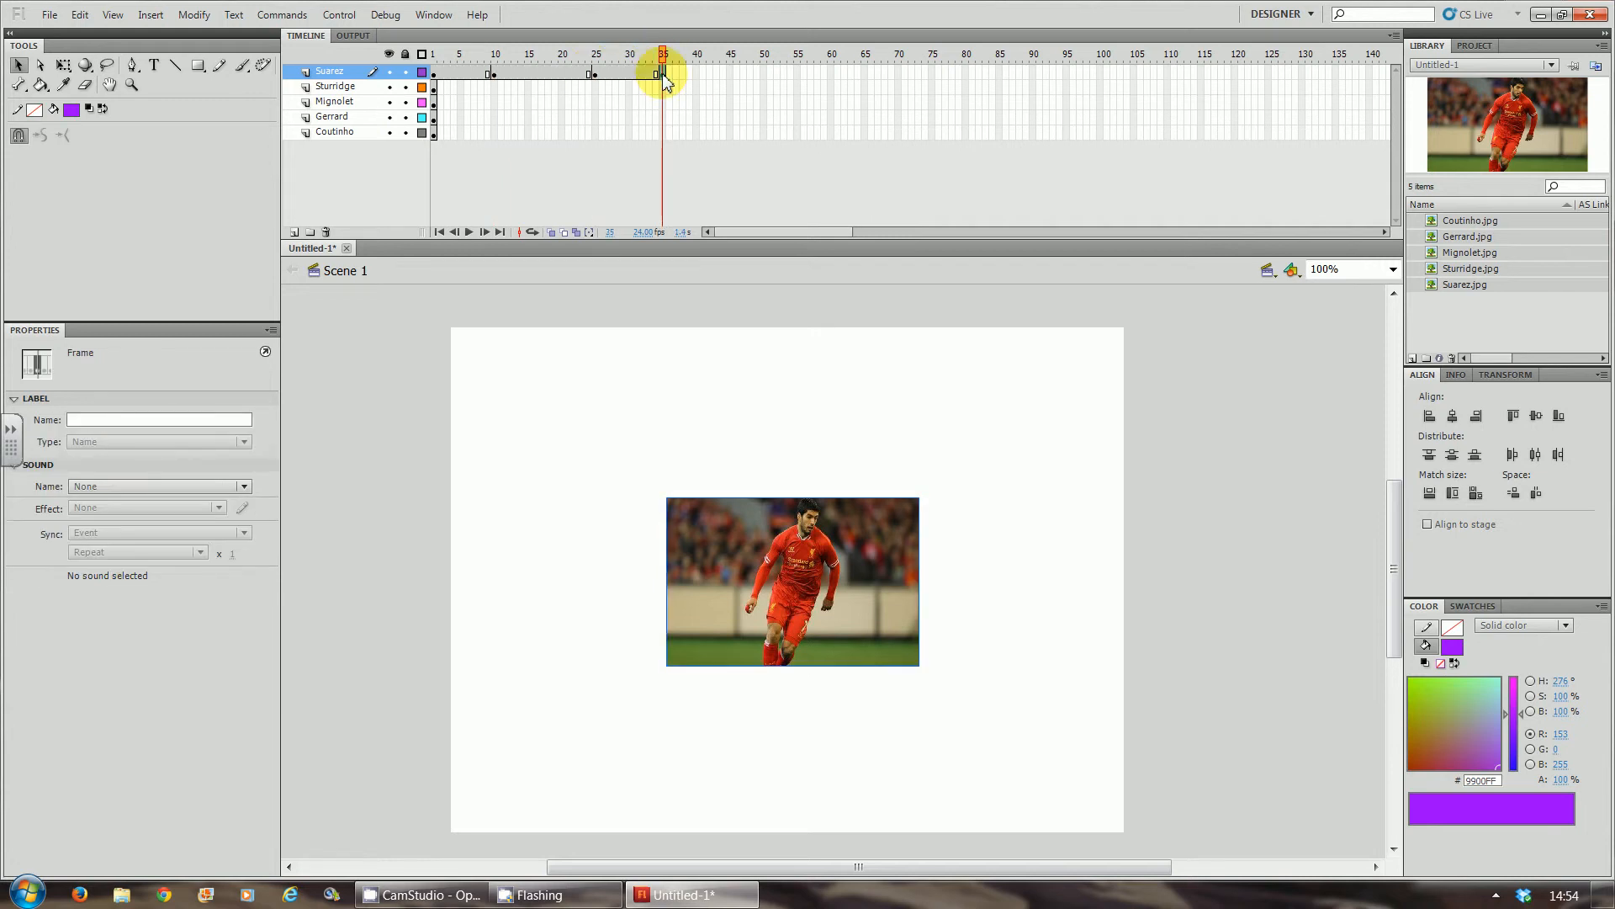
Step: Move the Suarez image off the stage's right side in frame 1, about X 802, and off its left side in frame 35, about X -302
left_click(435, 79)
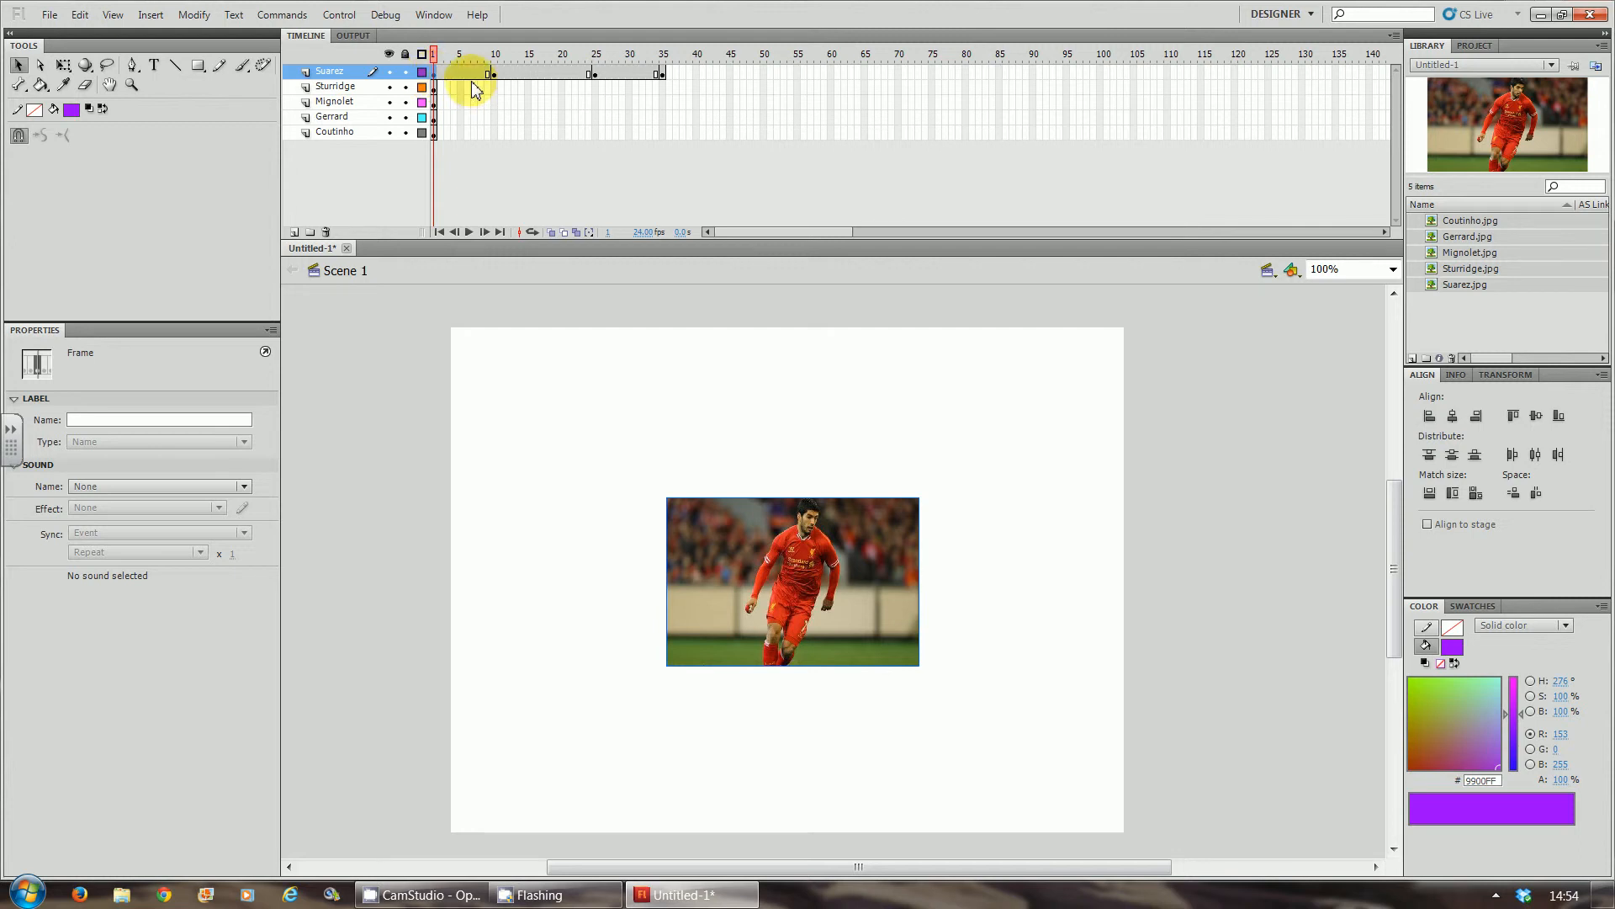
mouse_move(719, 576)
left_mouse_down()
mouse_move(1196, 577)
mouse_move(1175, 577)
left_mouse_up()
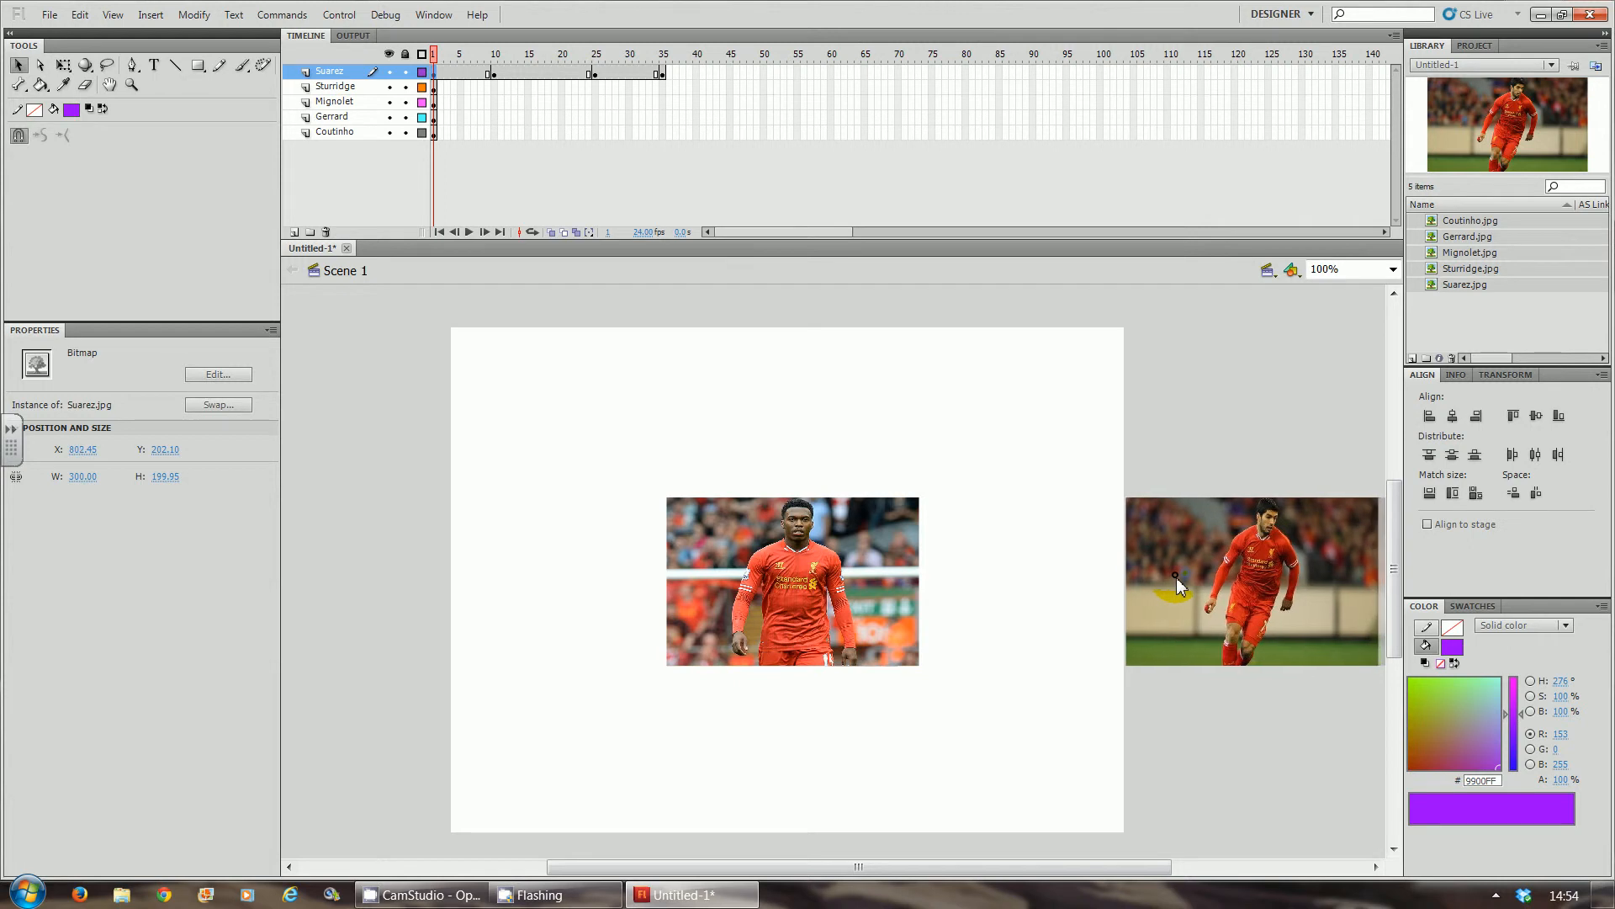
left_click(662, 75)
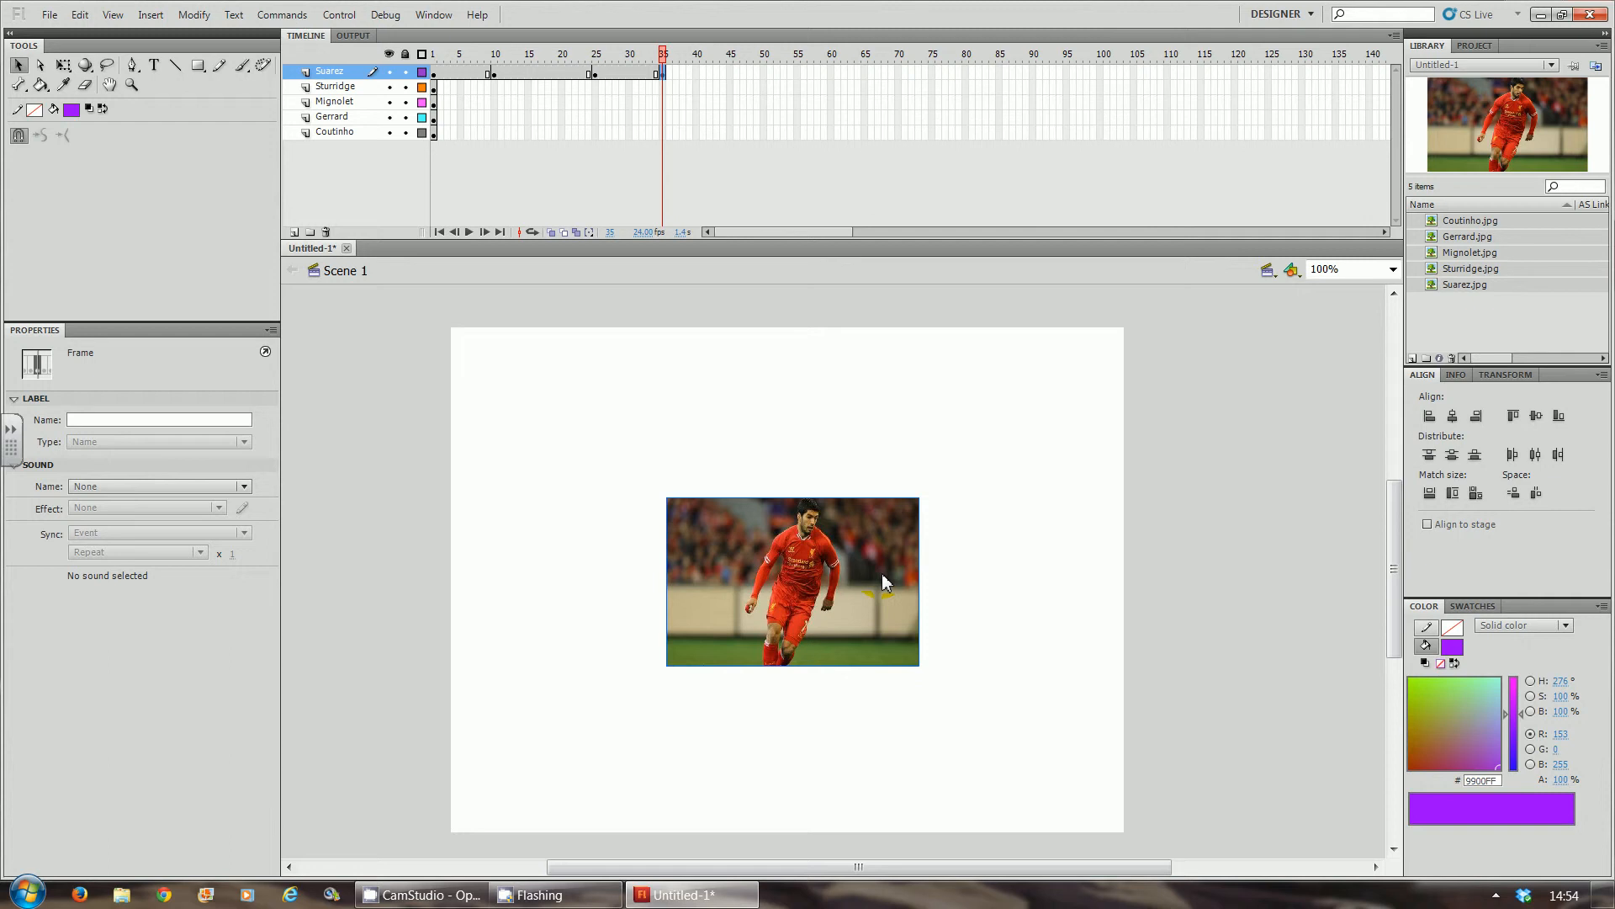
left_click_drag(881, 573, 412, 575)
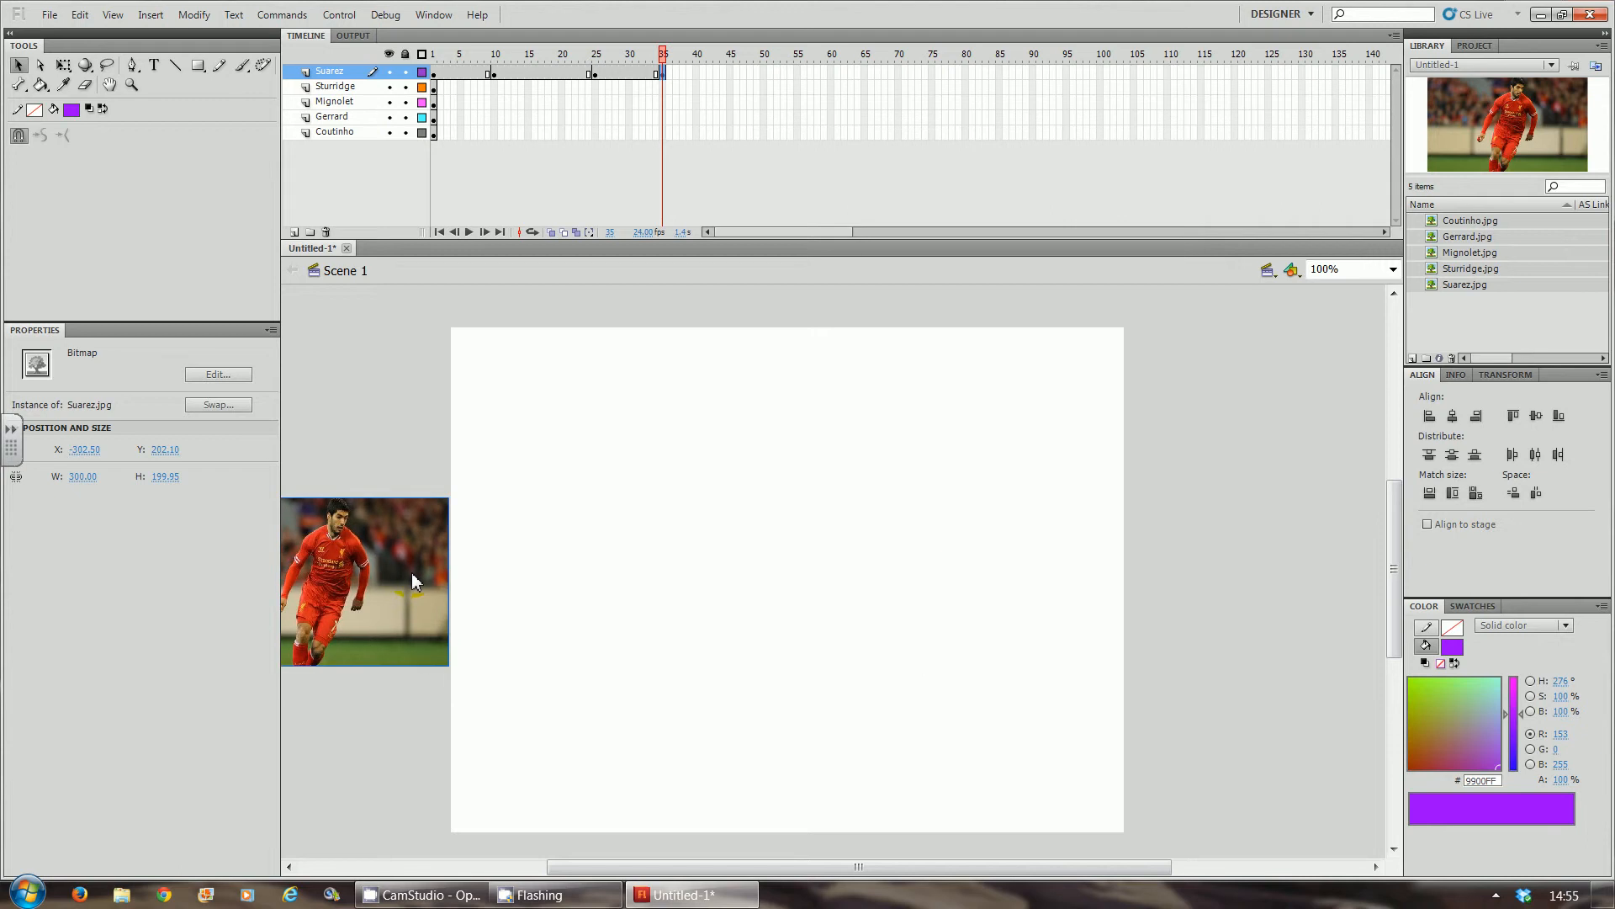
Step: Create classic tweens on the Suarez layer between frames 1 and 10 and between frames 25 and 35, then preview the exit motion
right_click(449, 74)
left_click(462, 126)
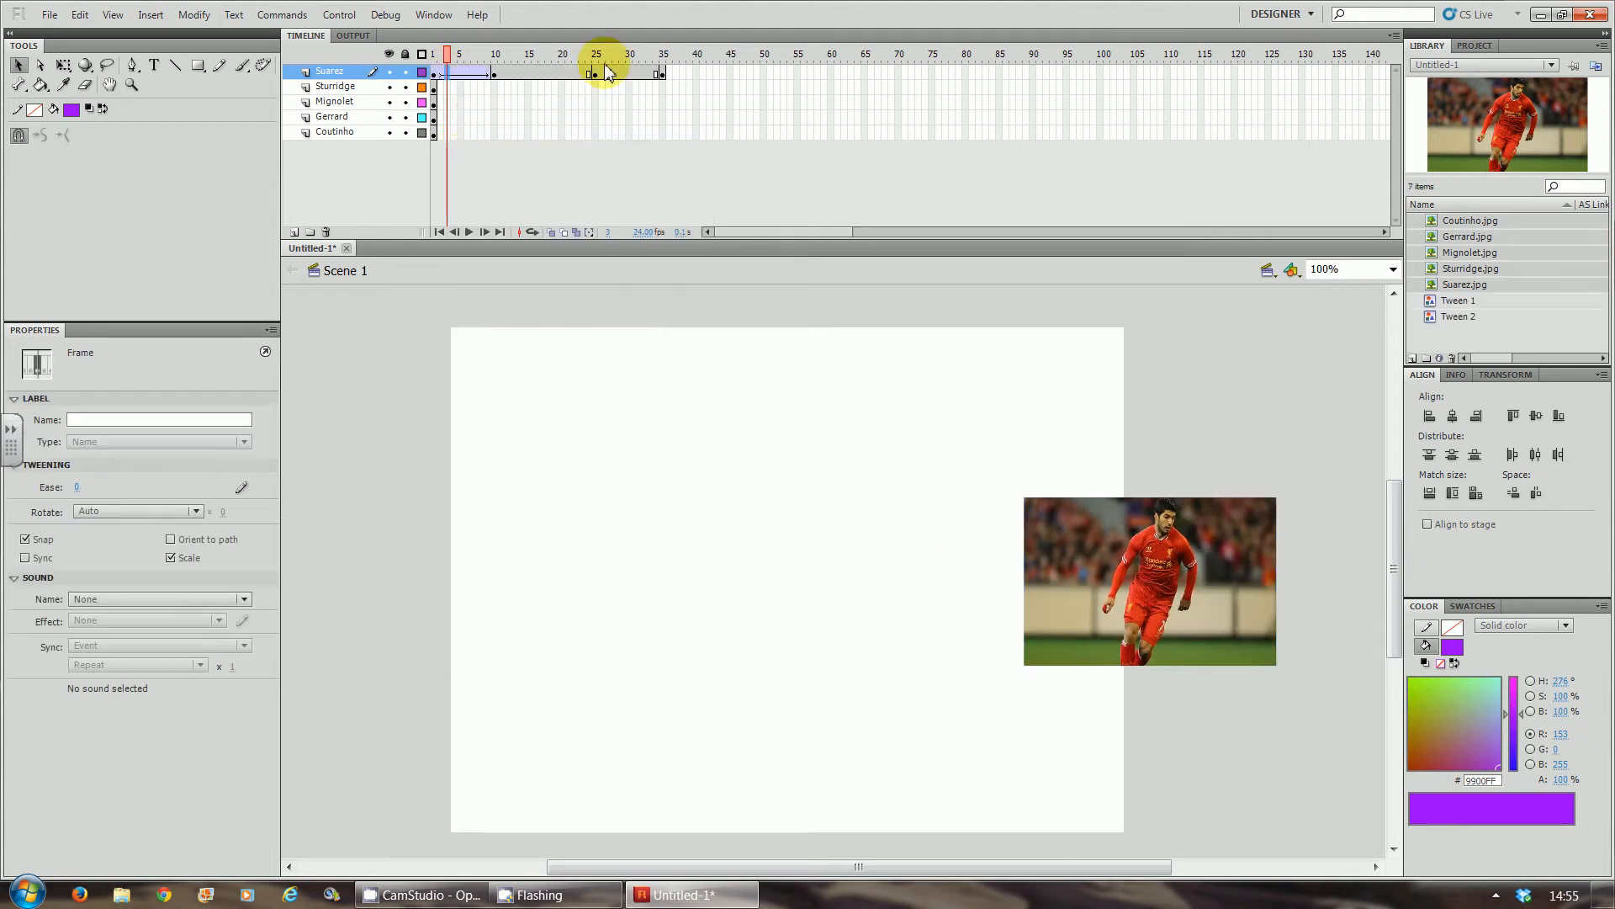
right_click(607, 74)
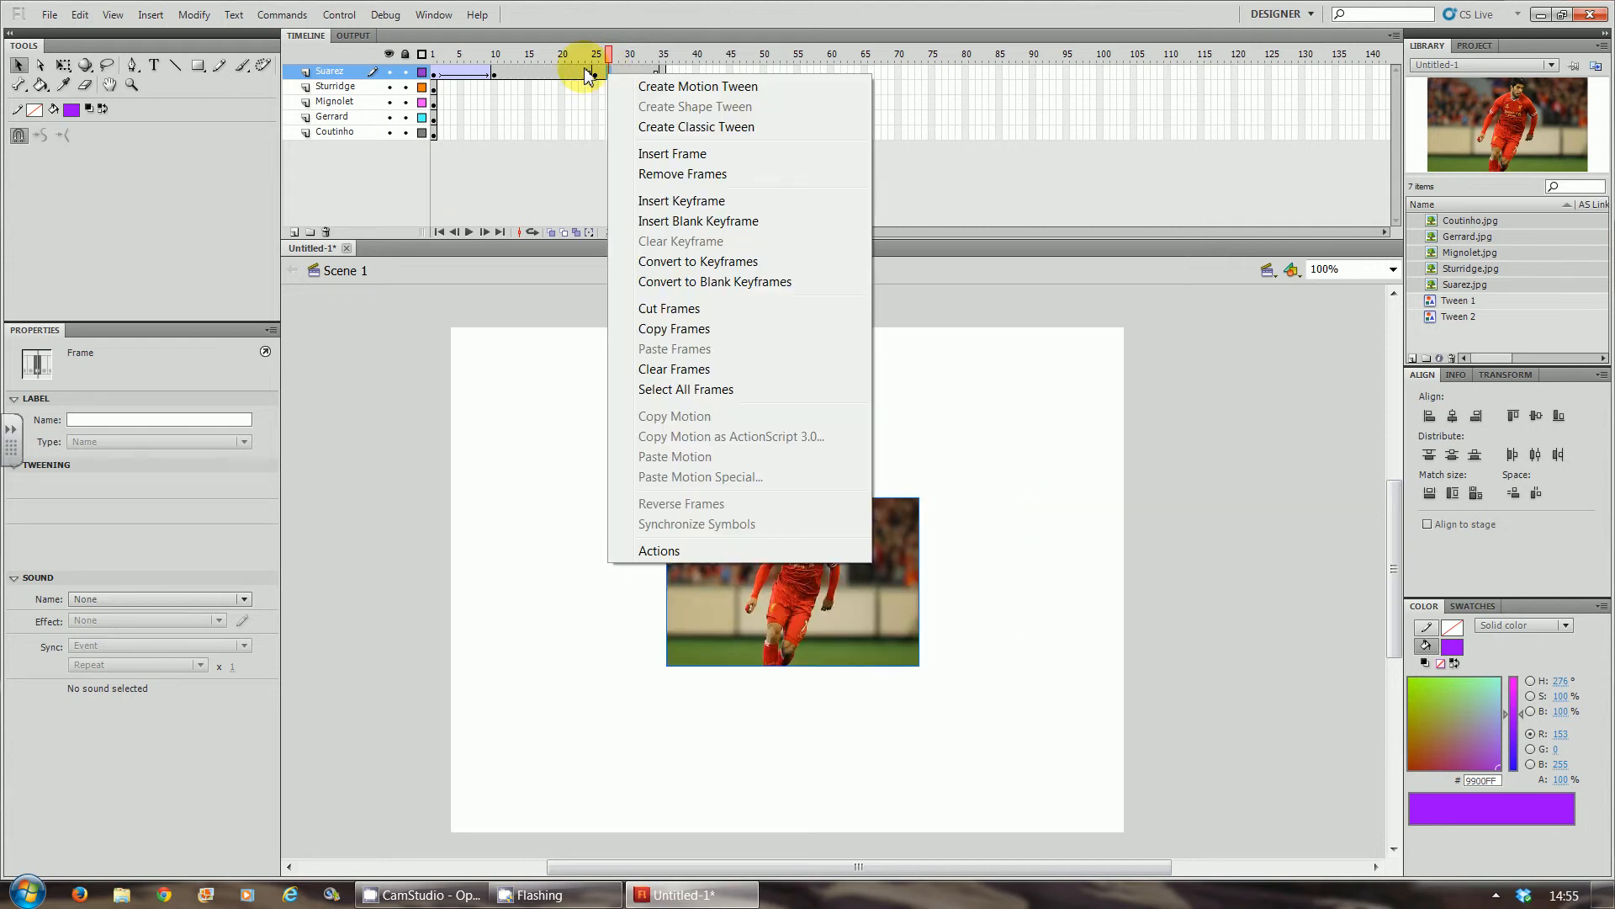
left_click(620, 128)
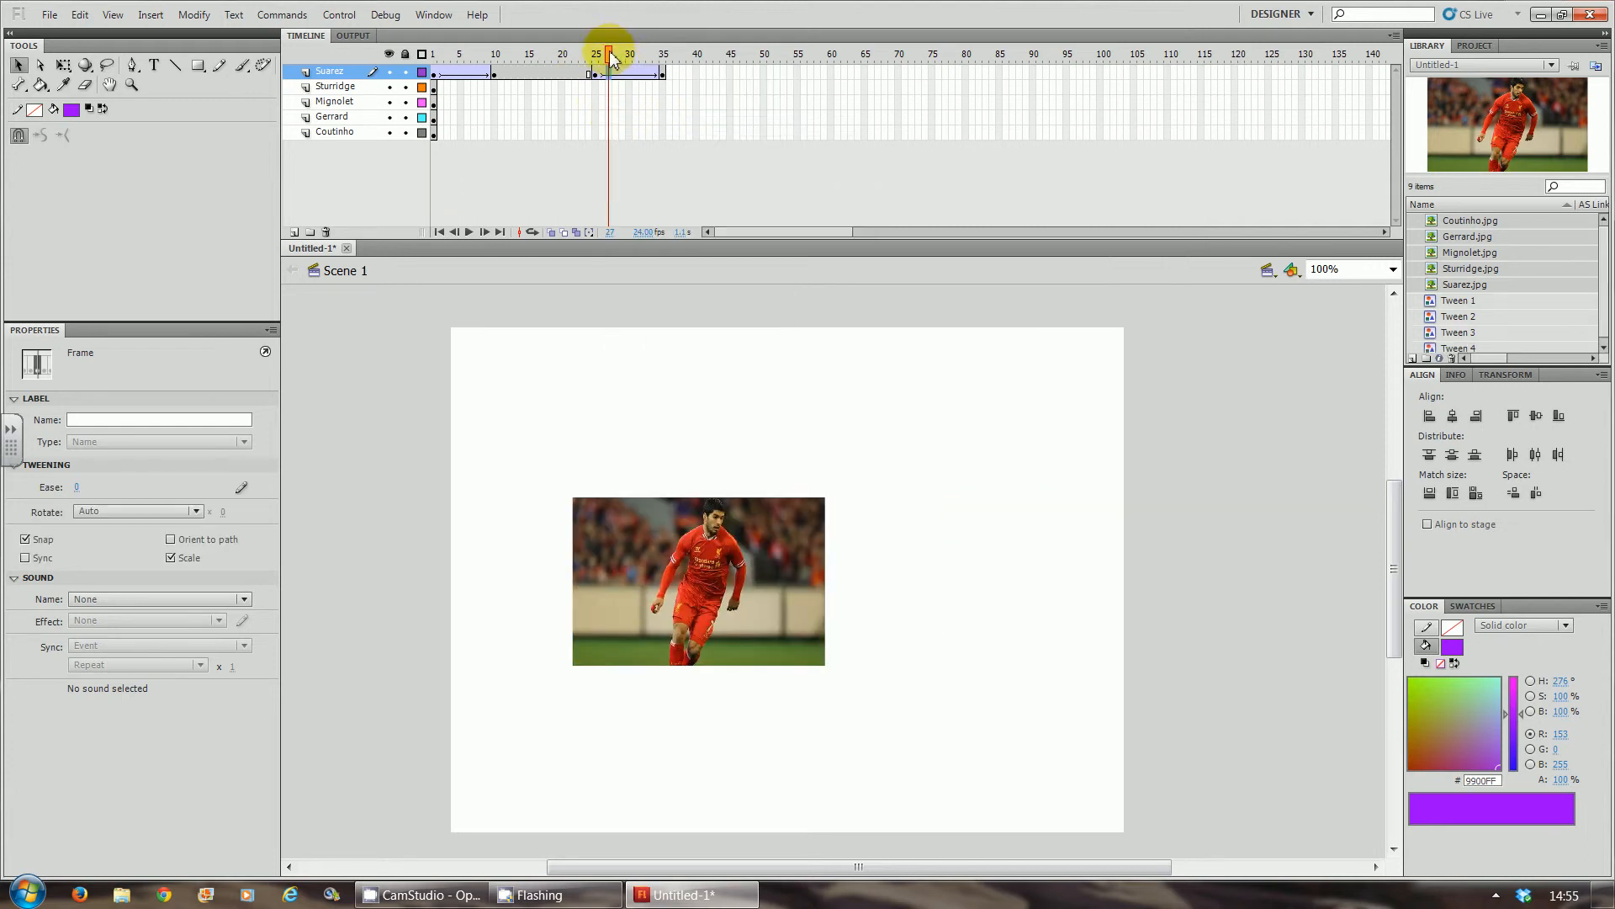
left_click_drag(612, 50, 688, 83)
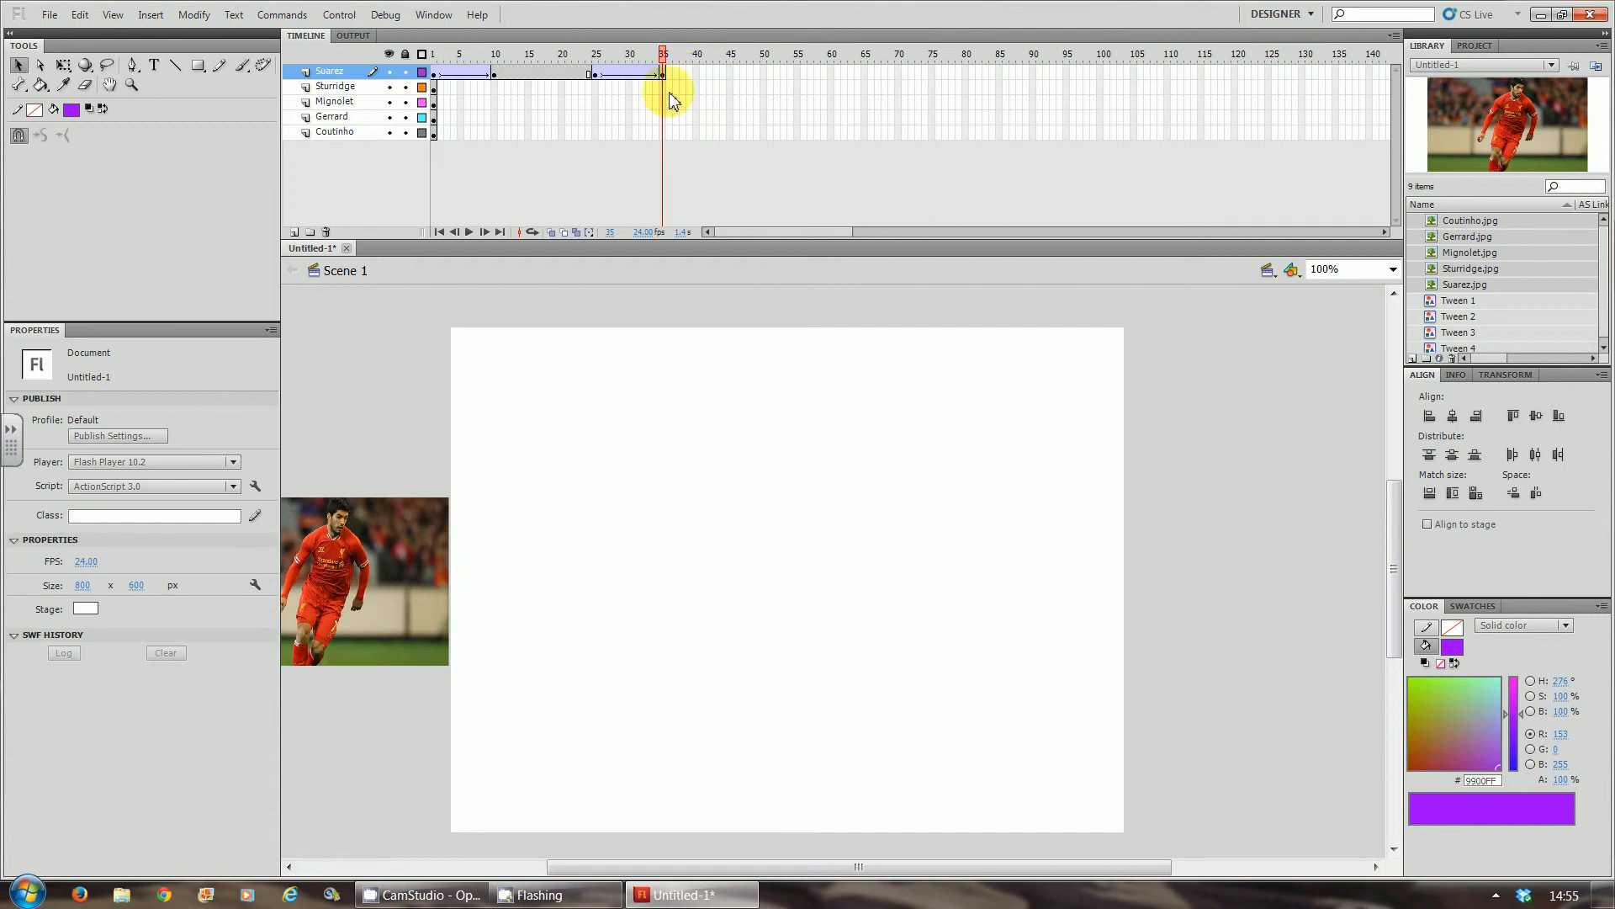
Step: Insert keyframes on the Sturridge layer at frames 35, 45, 60 and 70
left_click(662, 87)
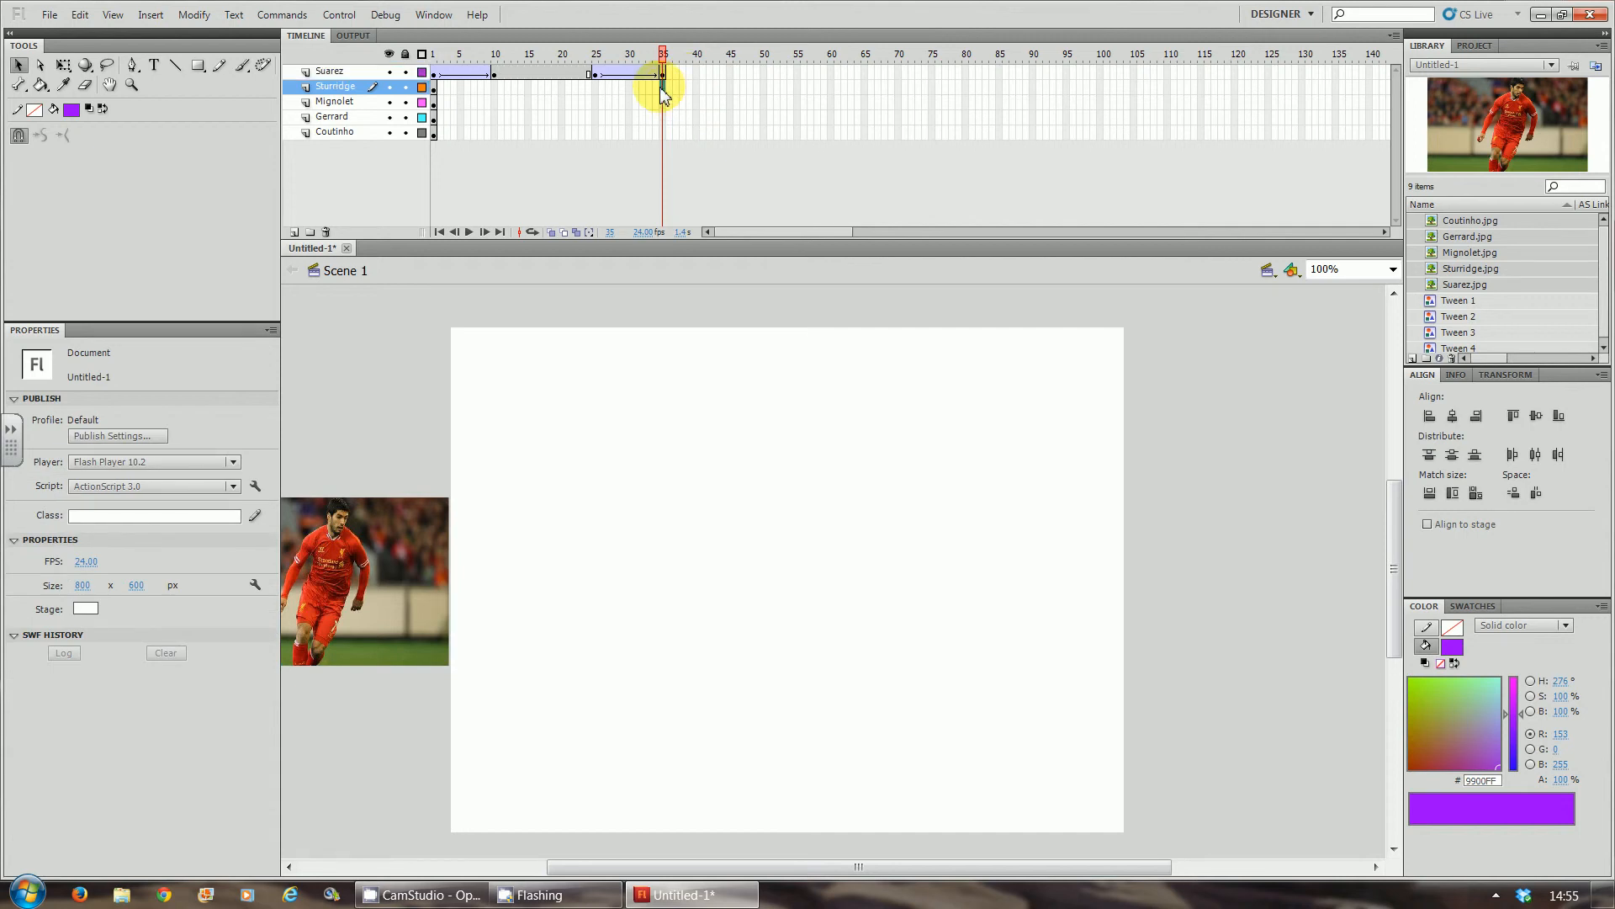
key("F6")
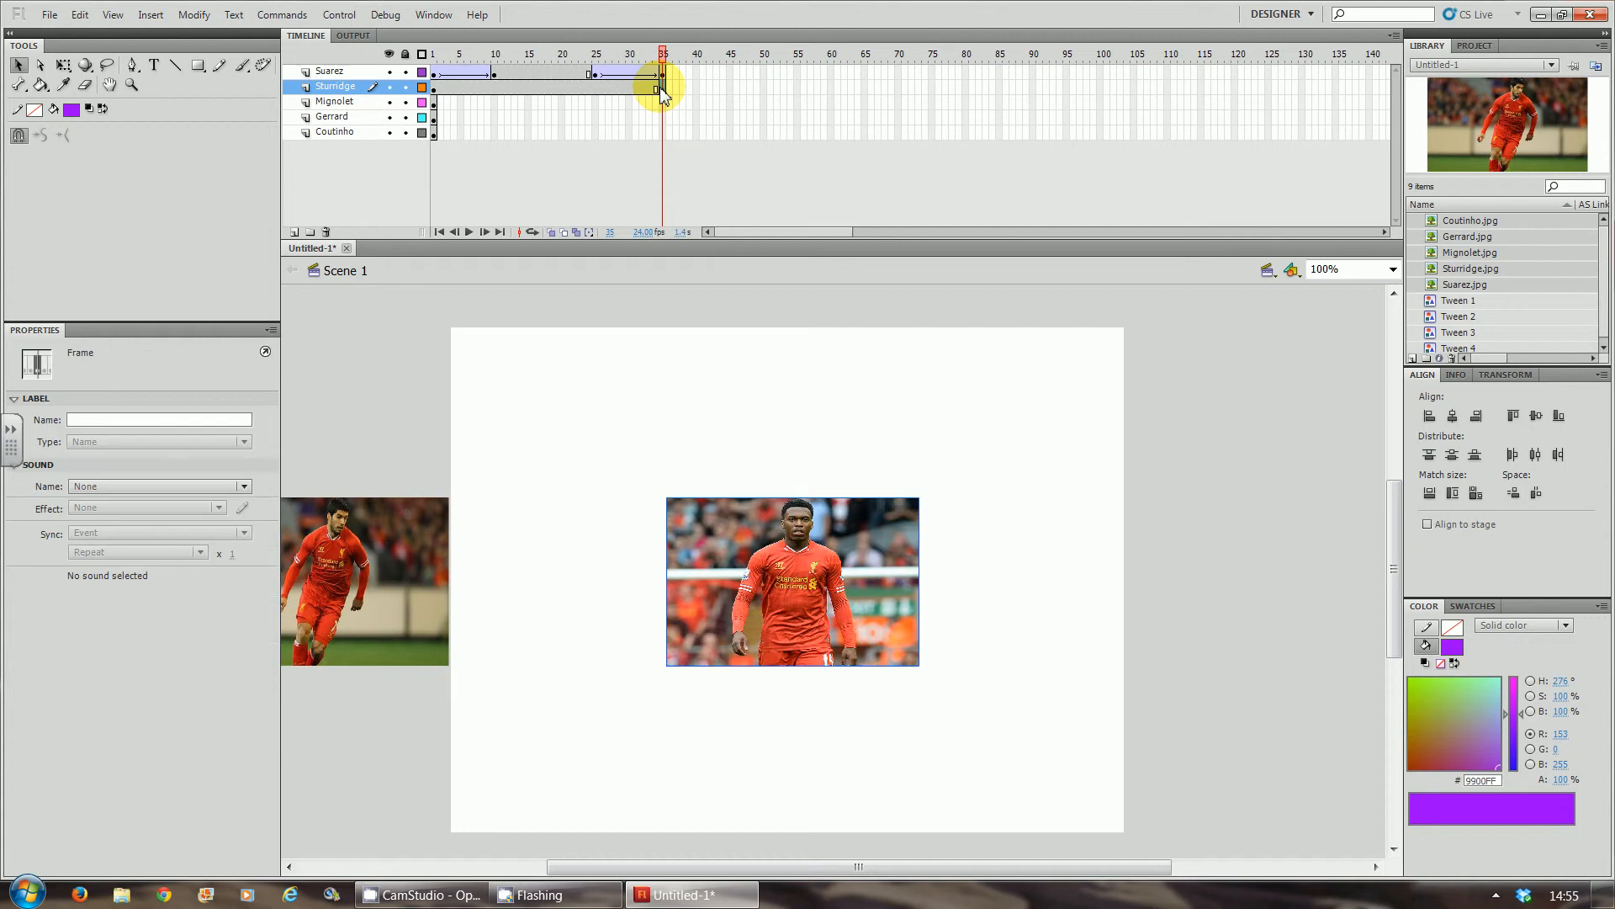
left_click(731, 88)
key("F6")
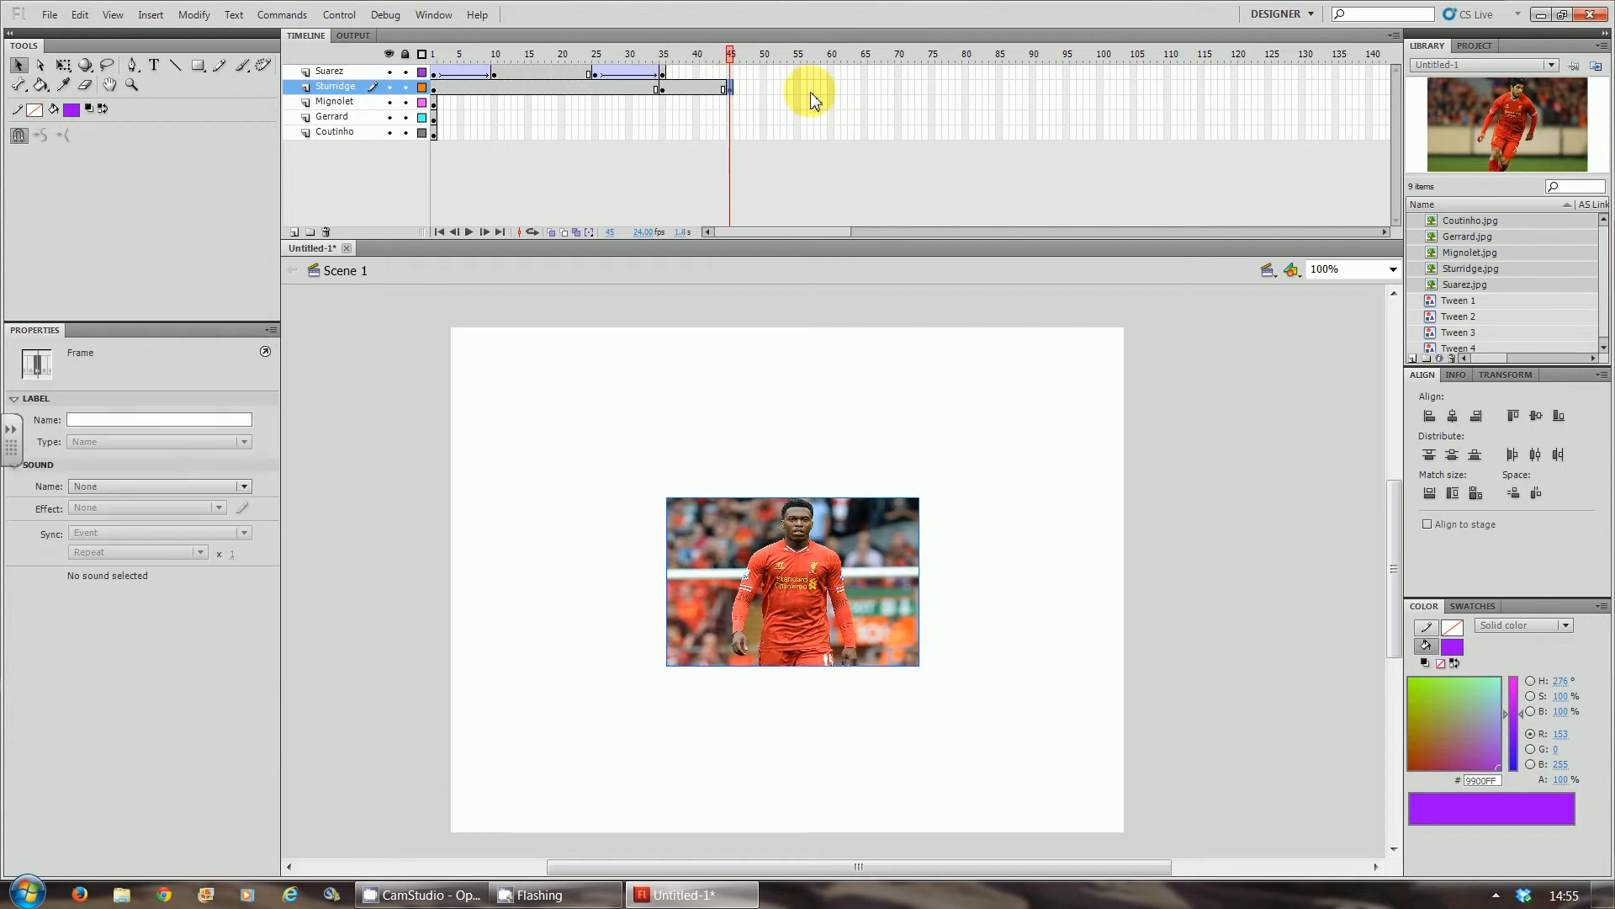
left_click(829, 89)
key("F6")
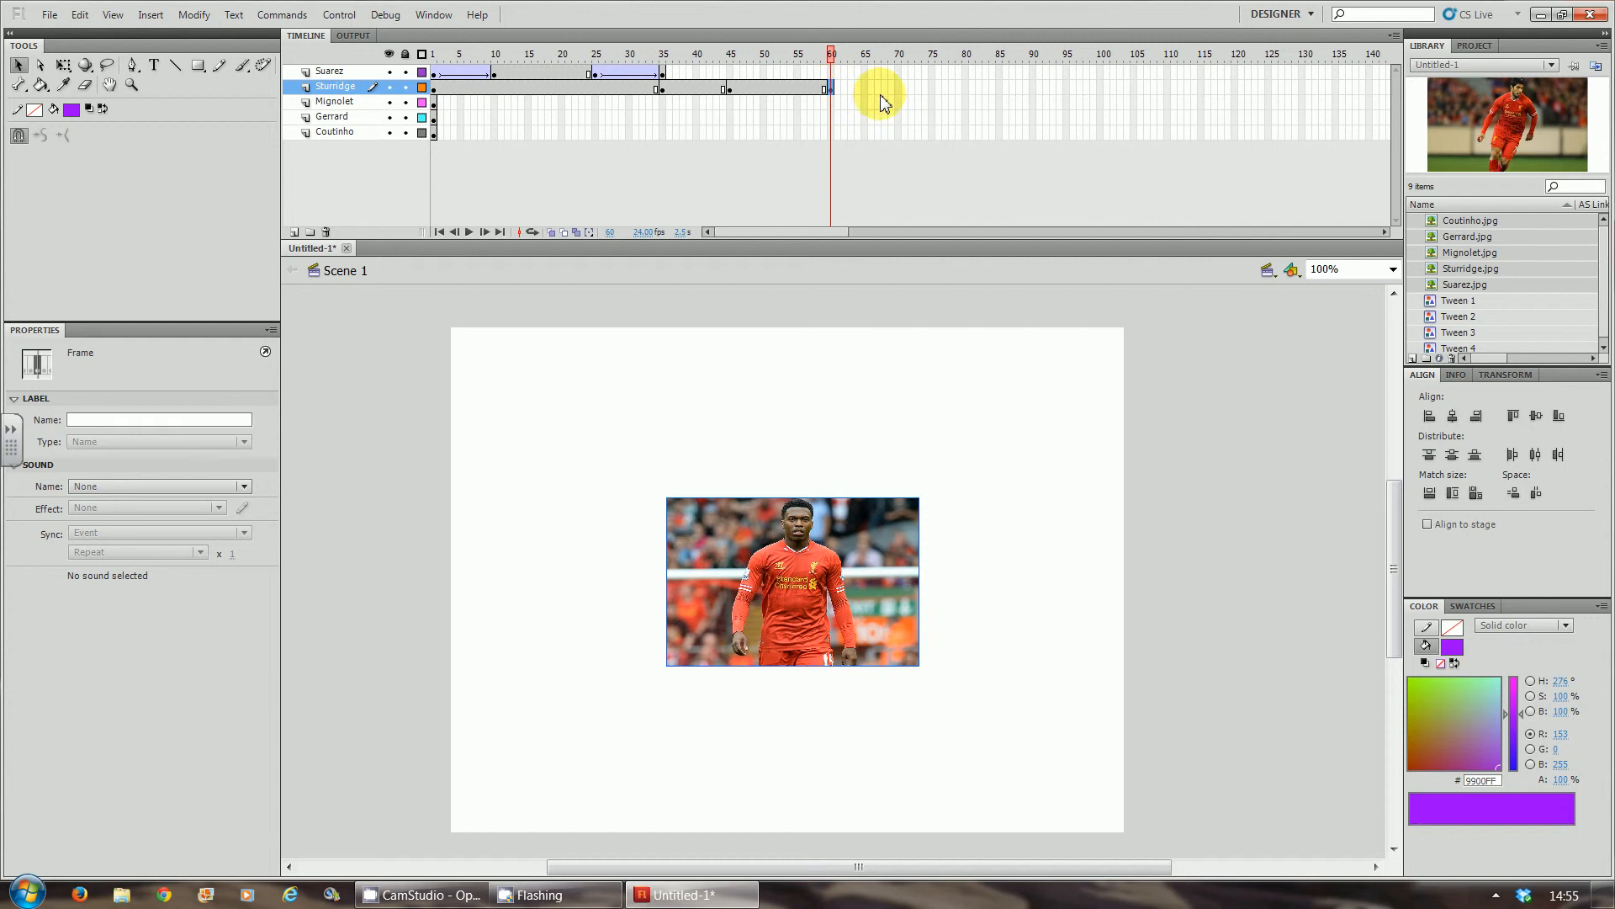
left_click(901, 89)
key("F6")
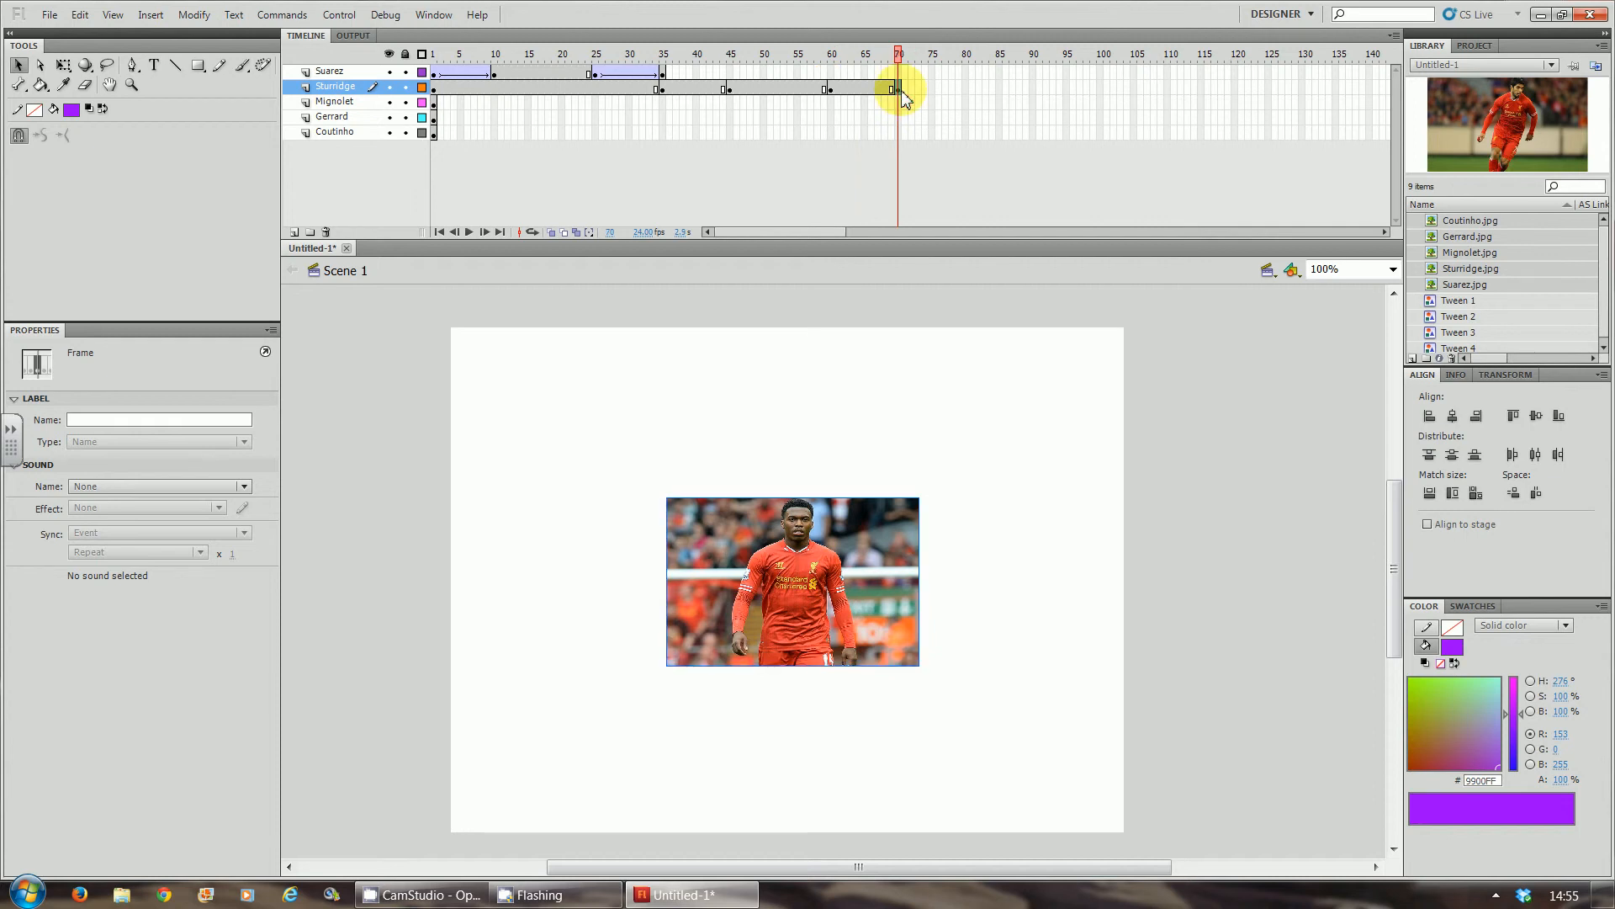
Step: Move the Sturridge image off the stage's right side in frame 35, about X 804, and off its left side in frame 70
left_click(663, 89)
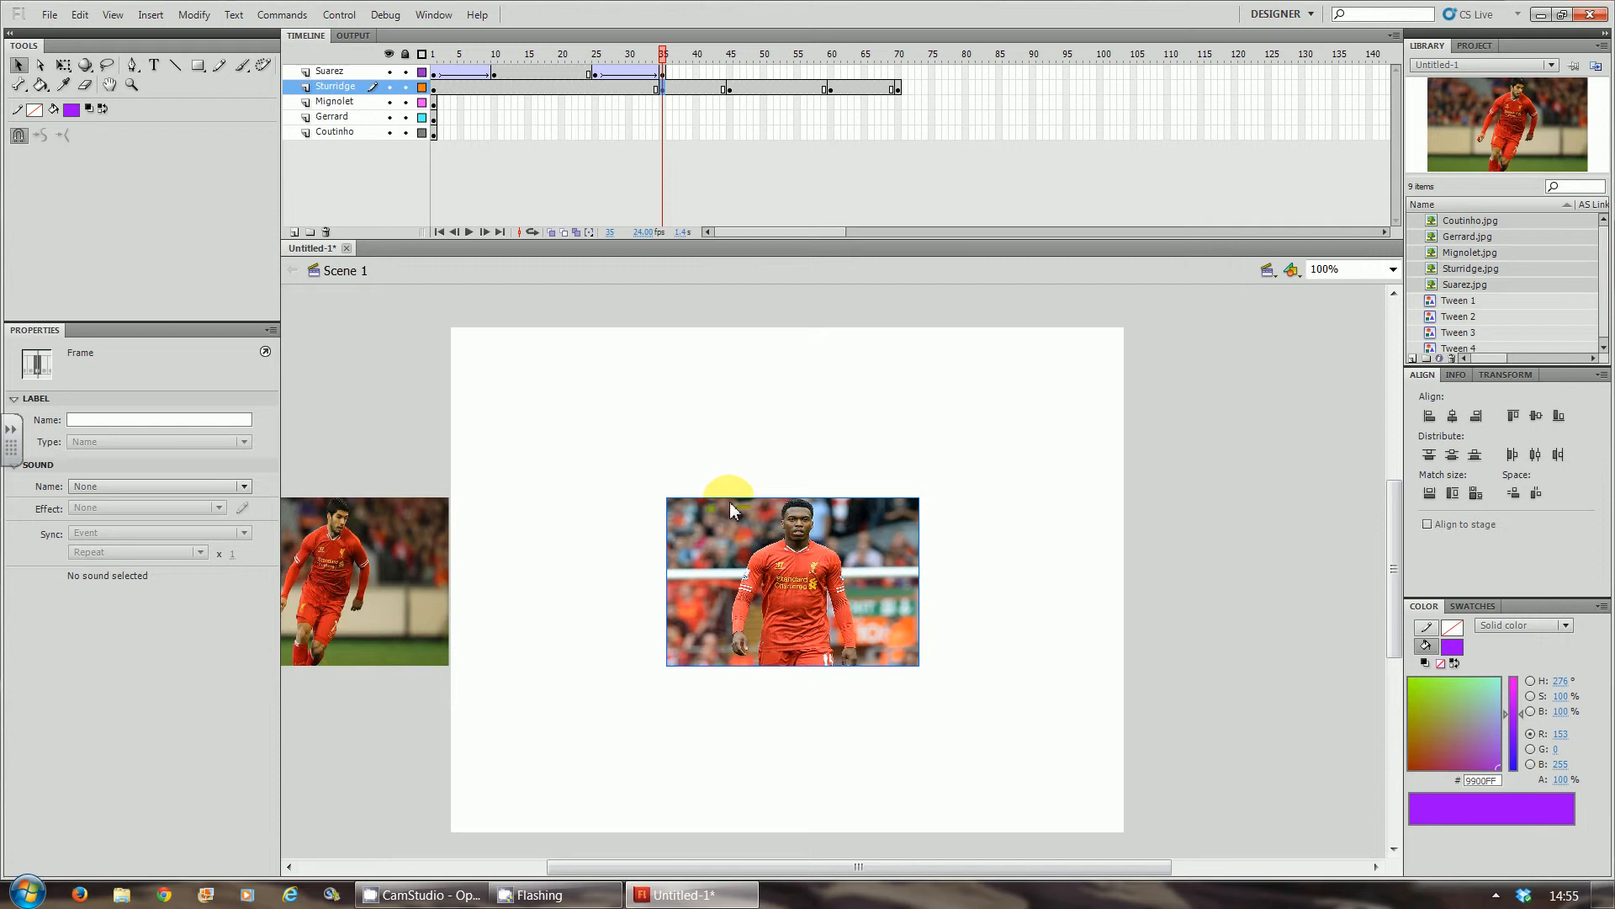
left_click_drag(727, 507, 1187, 499)
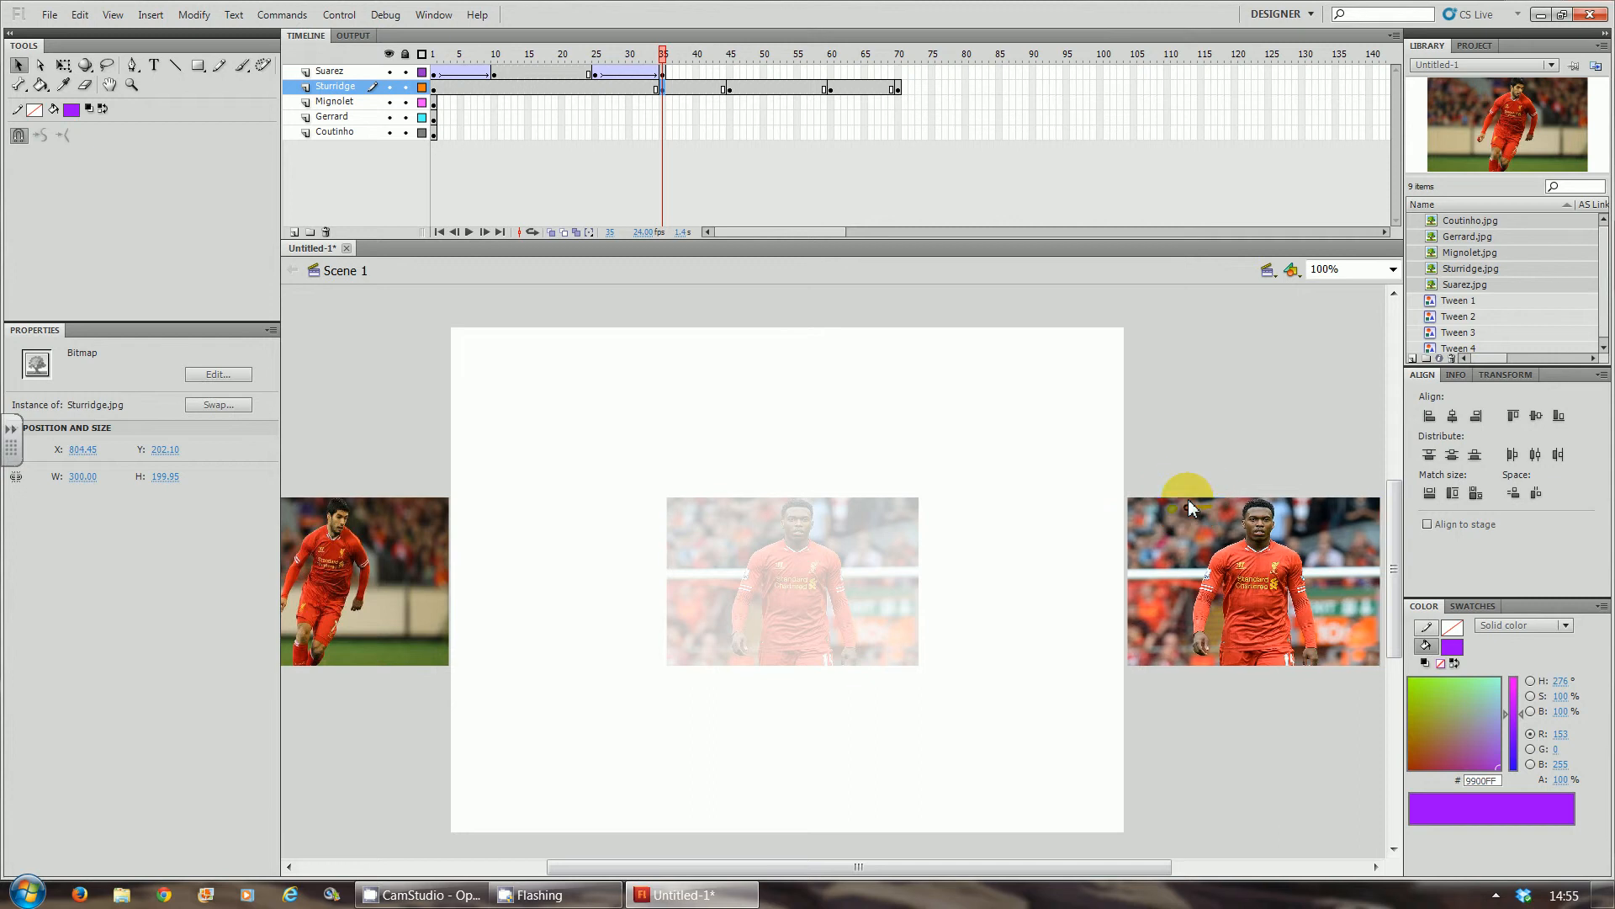
left_click(900, 88)
left_click_drag(867, 531, 402, 529)
Step: Create classic tweens on the Sturridge layer between frames 35 and 45 and between frames 60 and 70
right_click(683, 92)
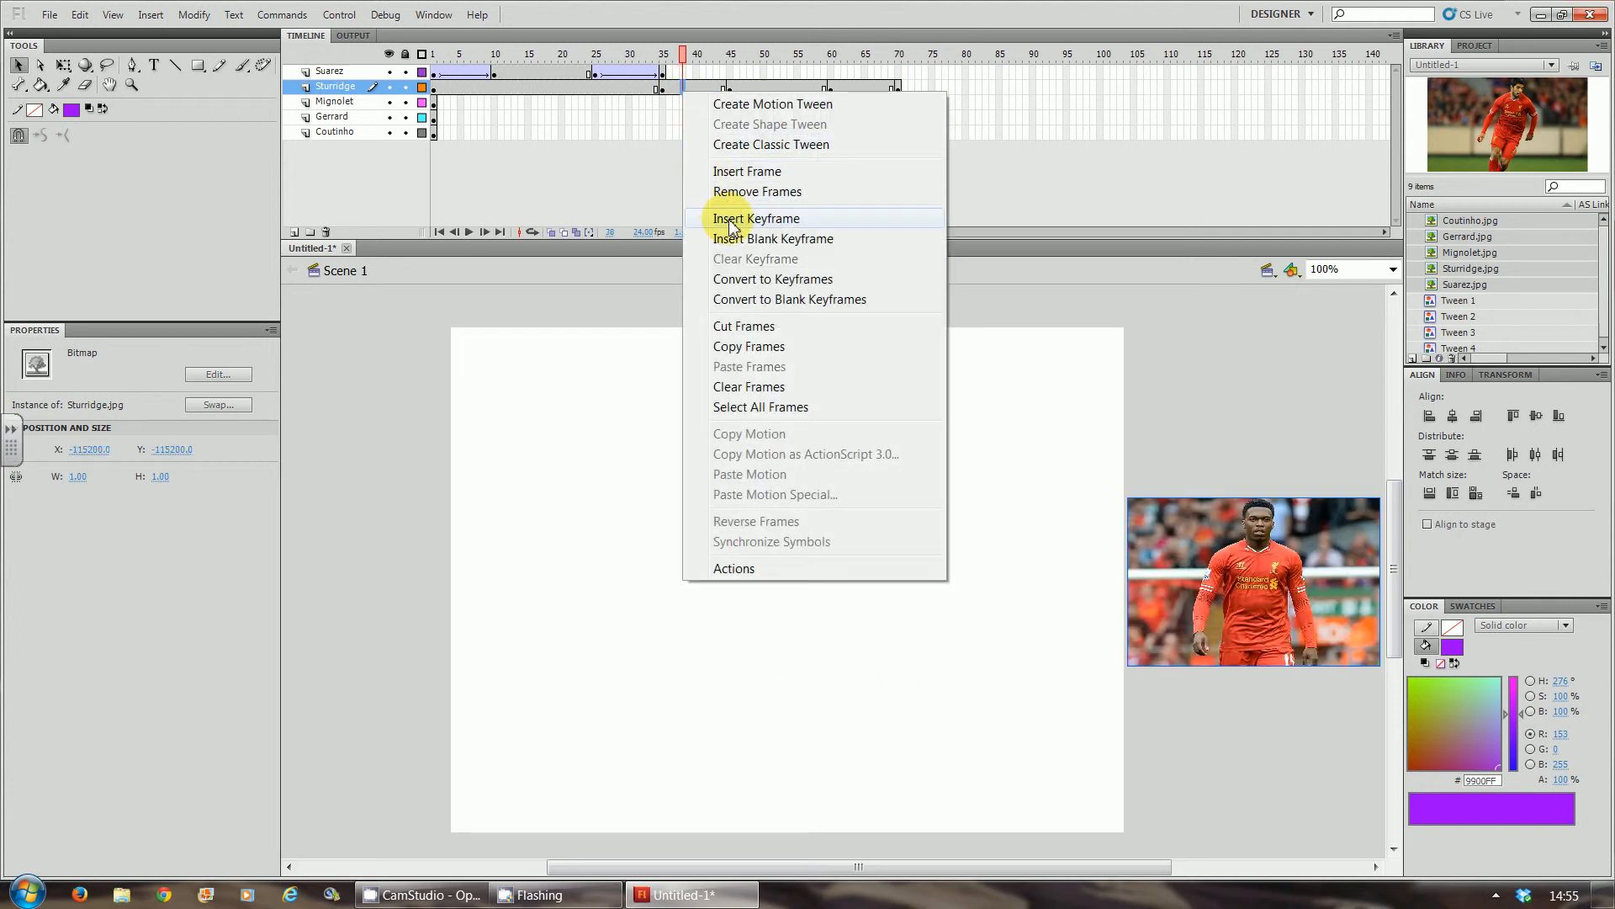
left_click(725, 144)
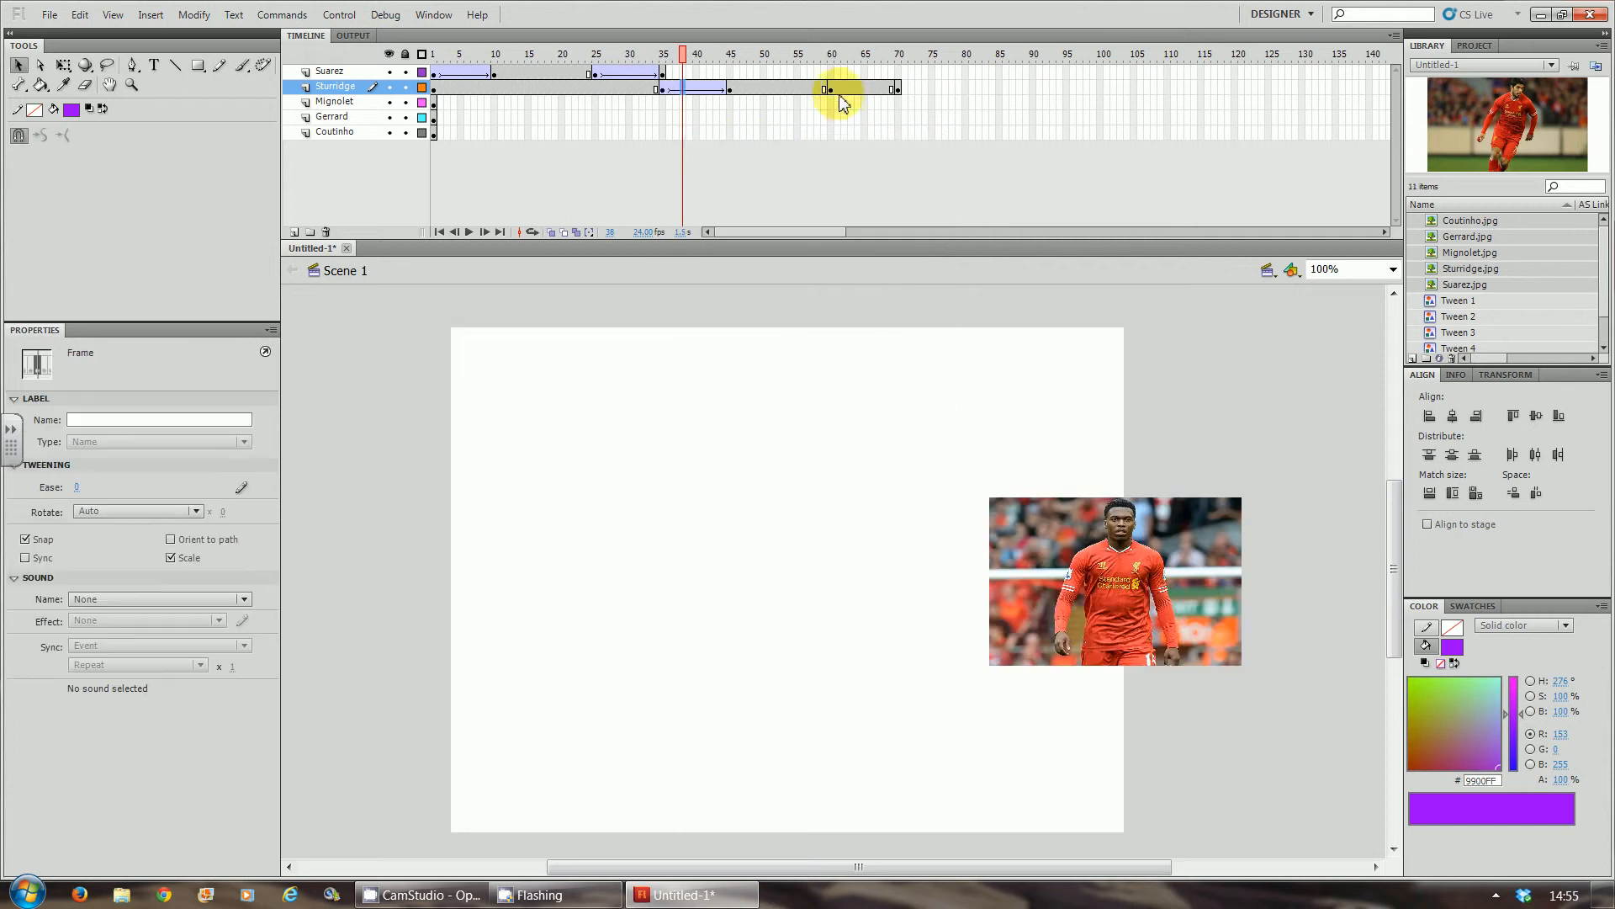
left_click(850, 89)
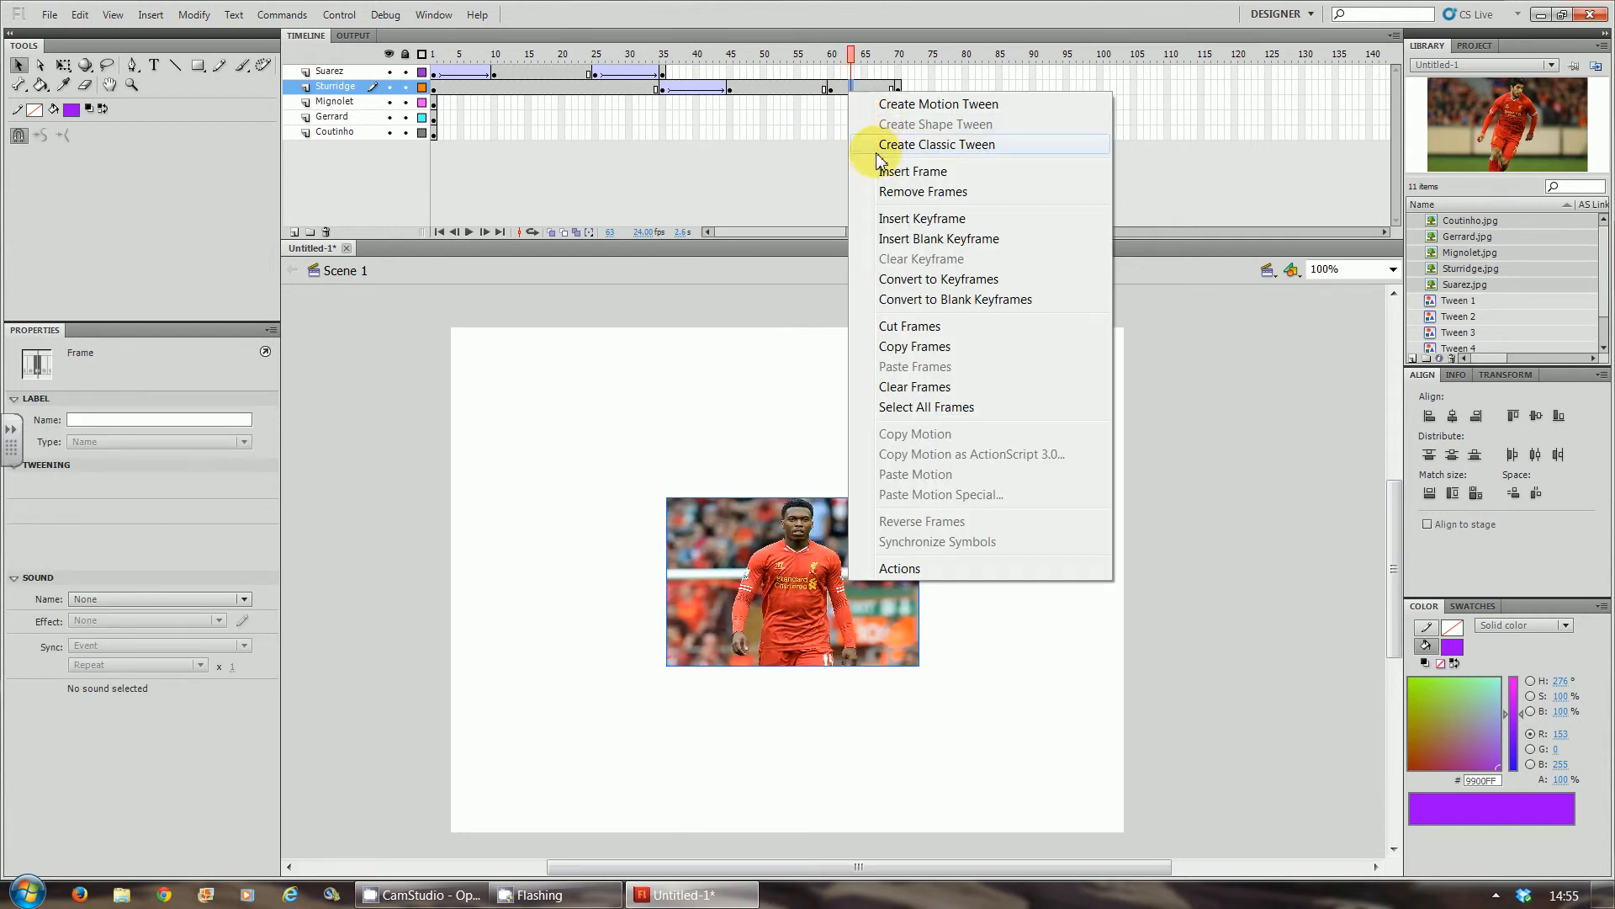
left_click(875, 153)
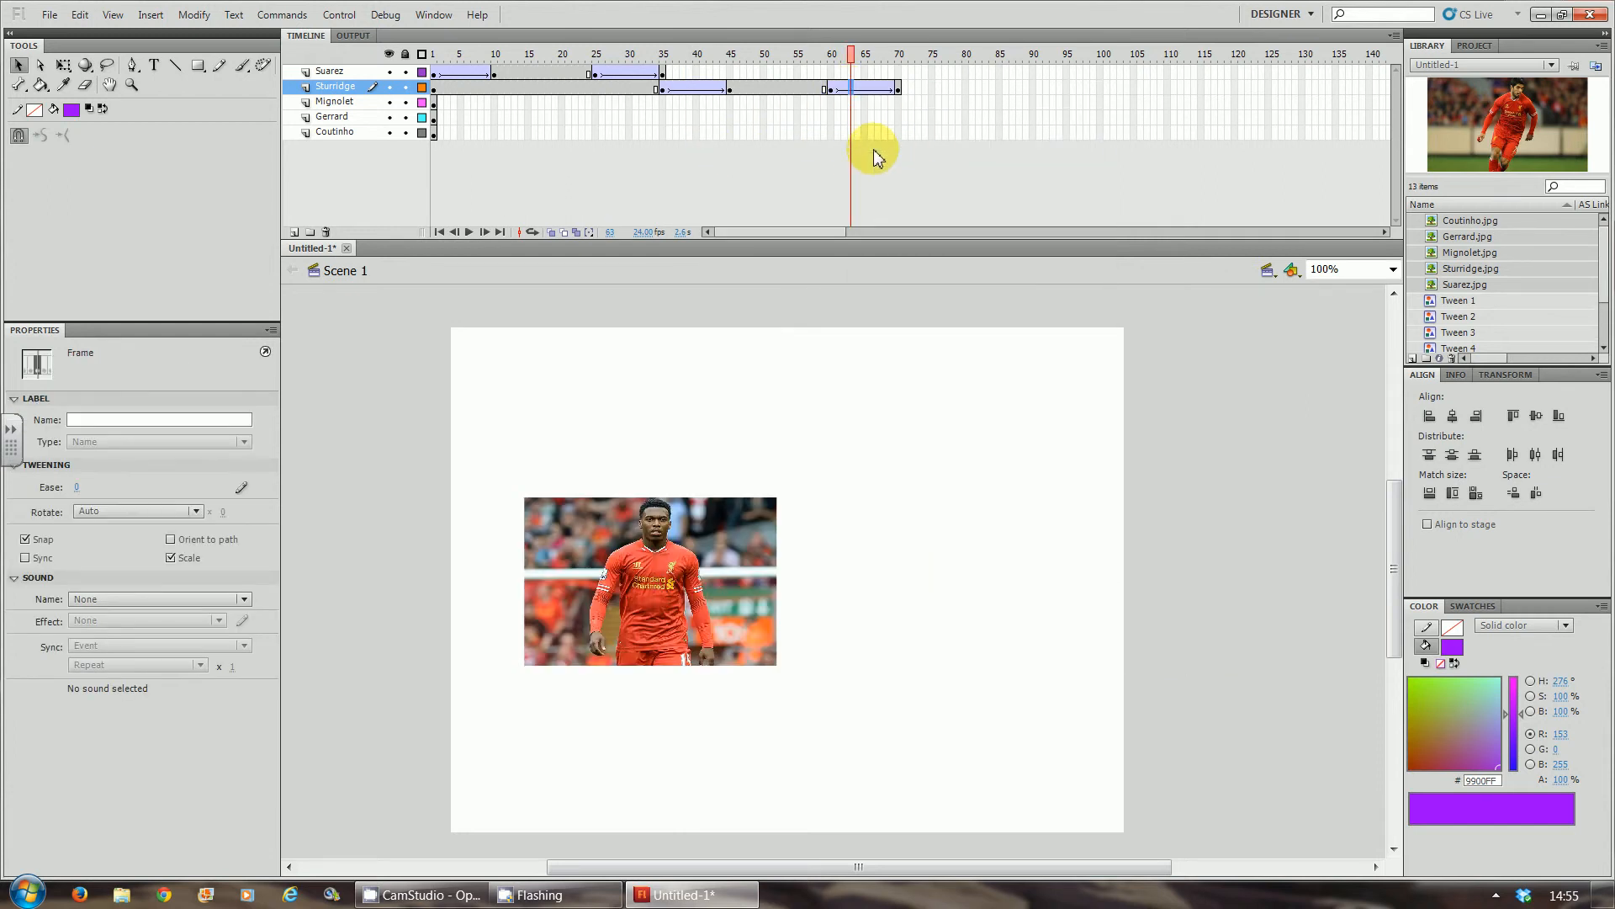
Step: Insert keyframes on the Mignolet layer at frames 70, 80, 95 and 105
left_click(898, 103)
key("F5")
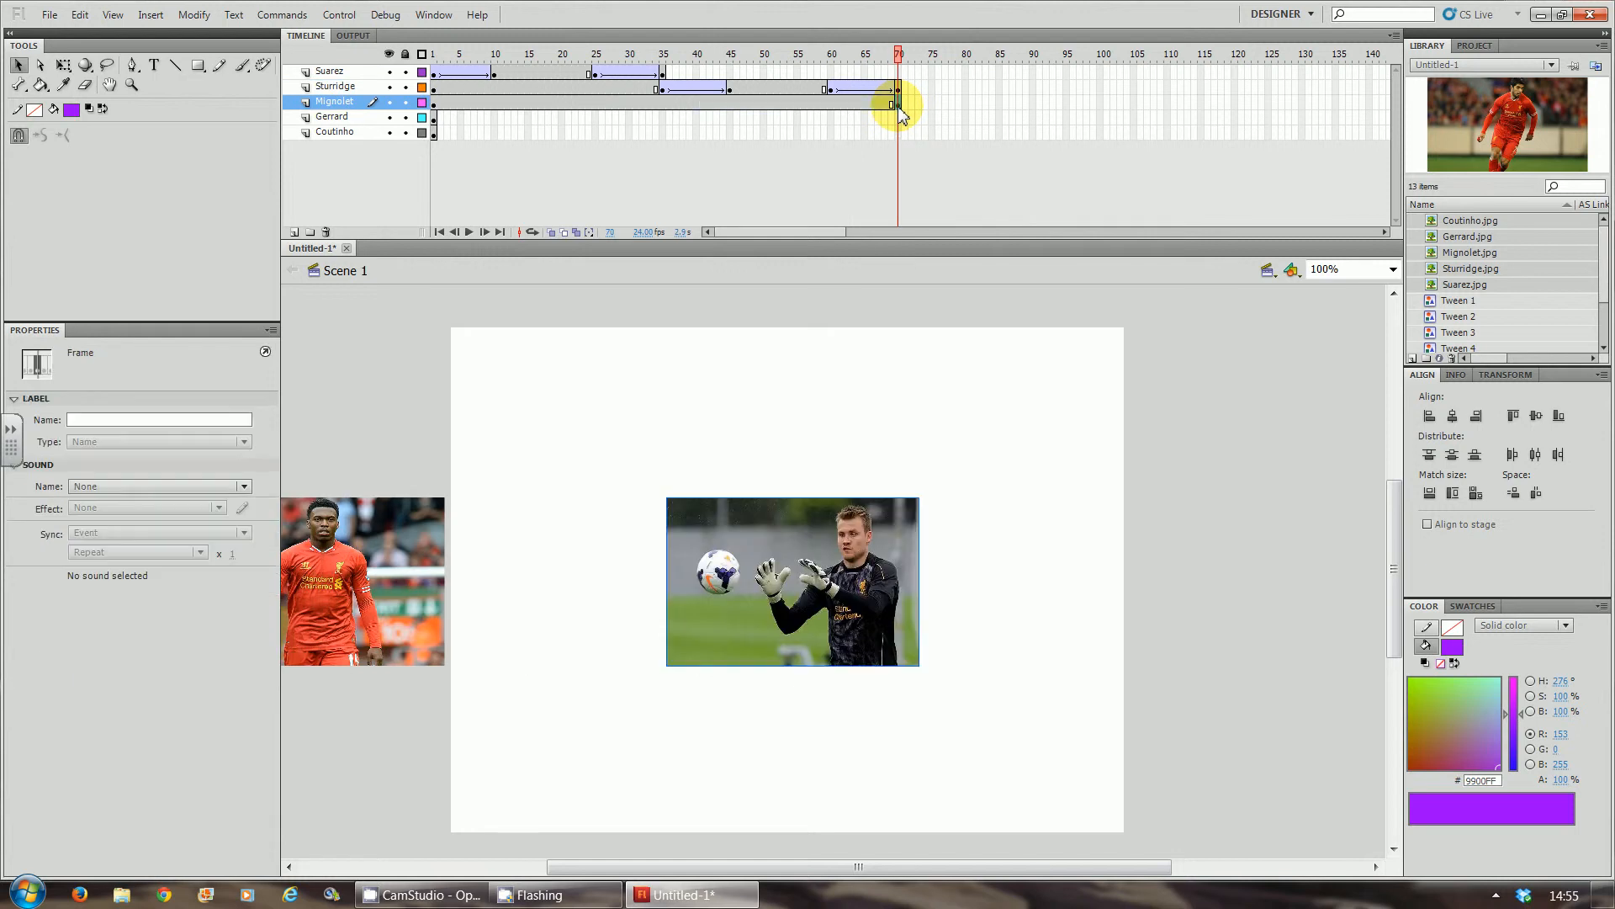
key("F6")
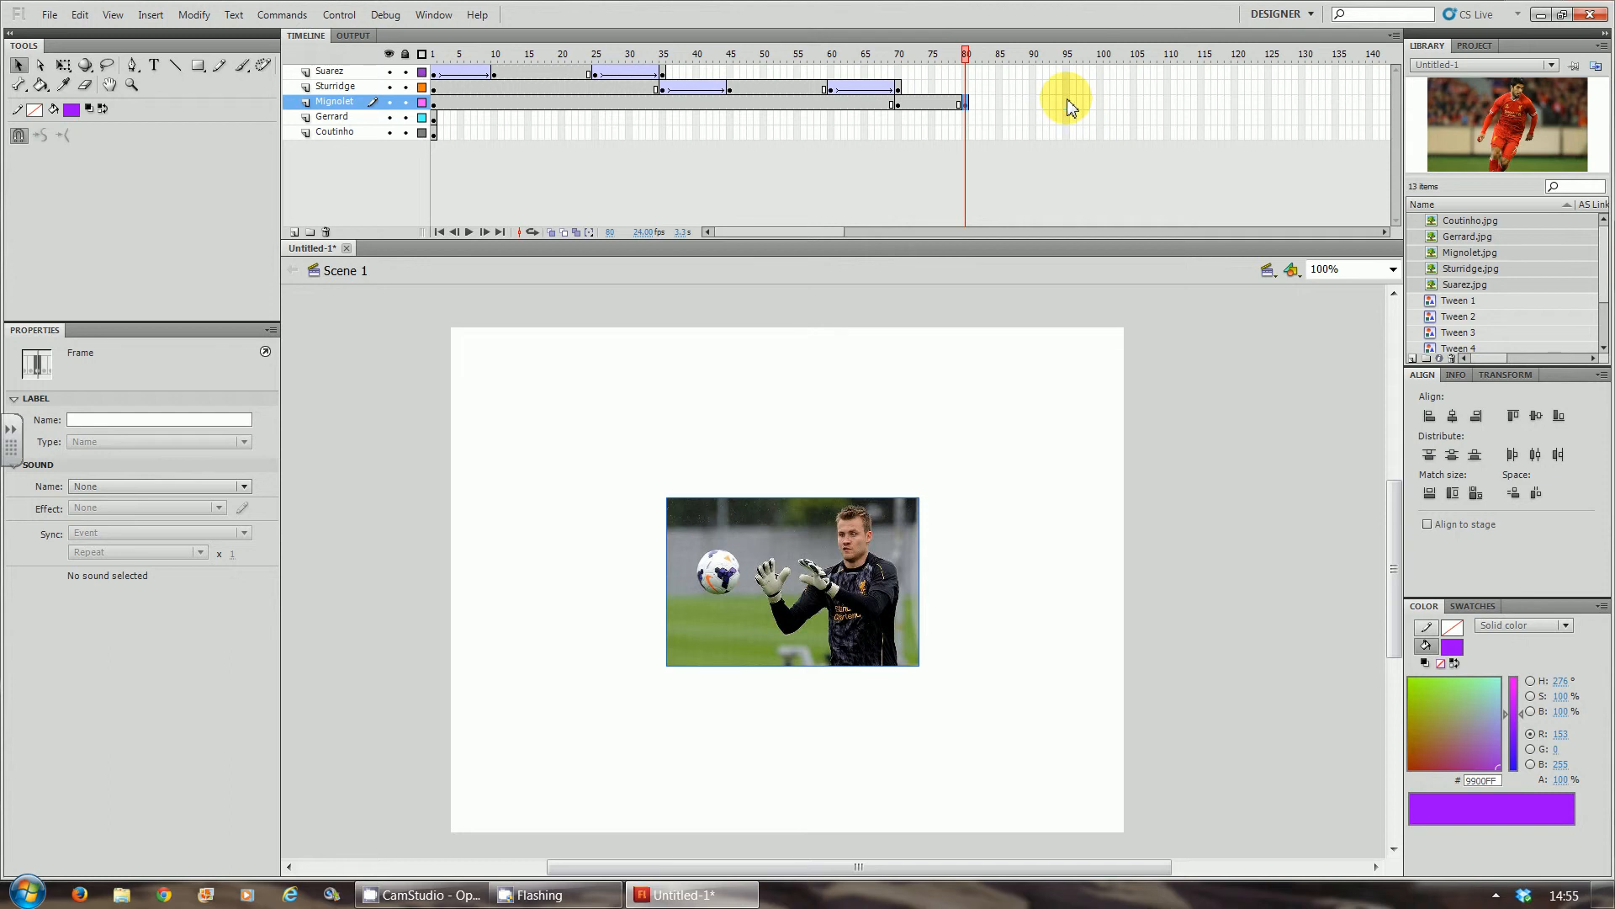
key("F6")
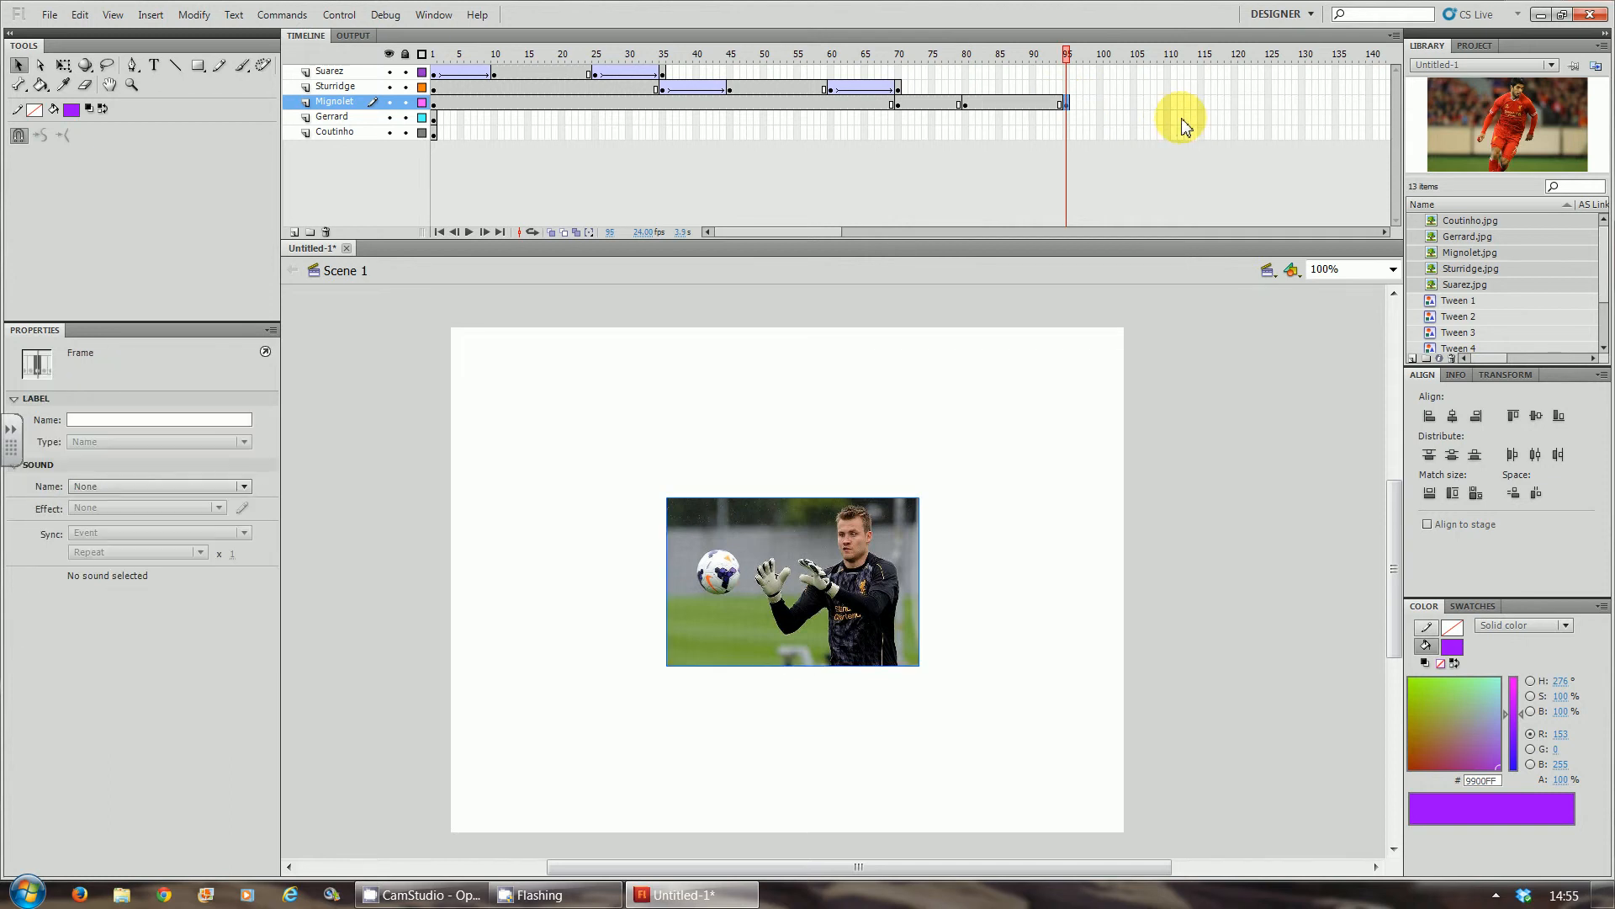
left_click(1132, 103)
key("F6")
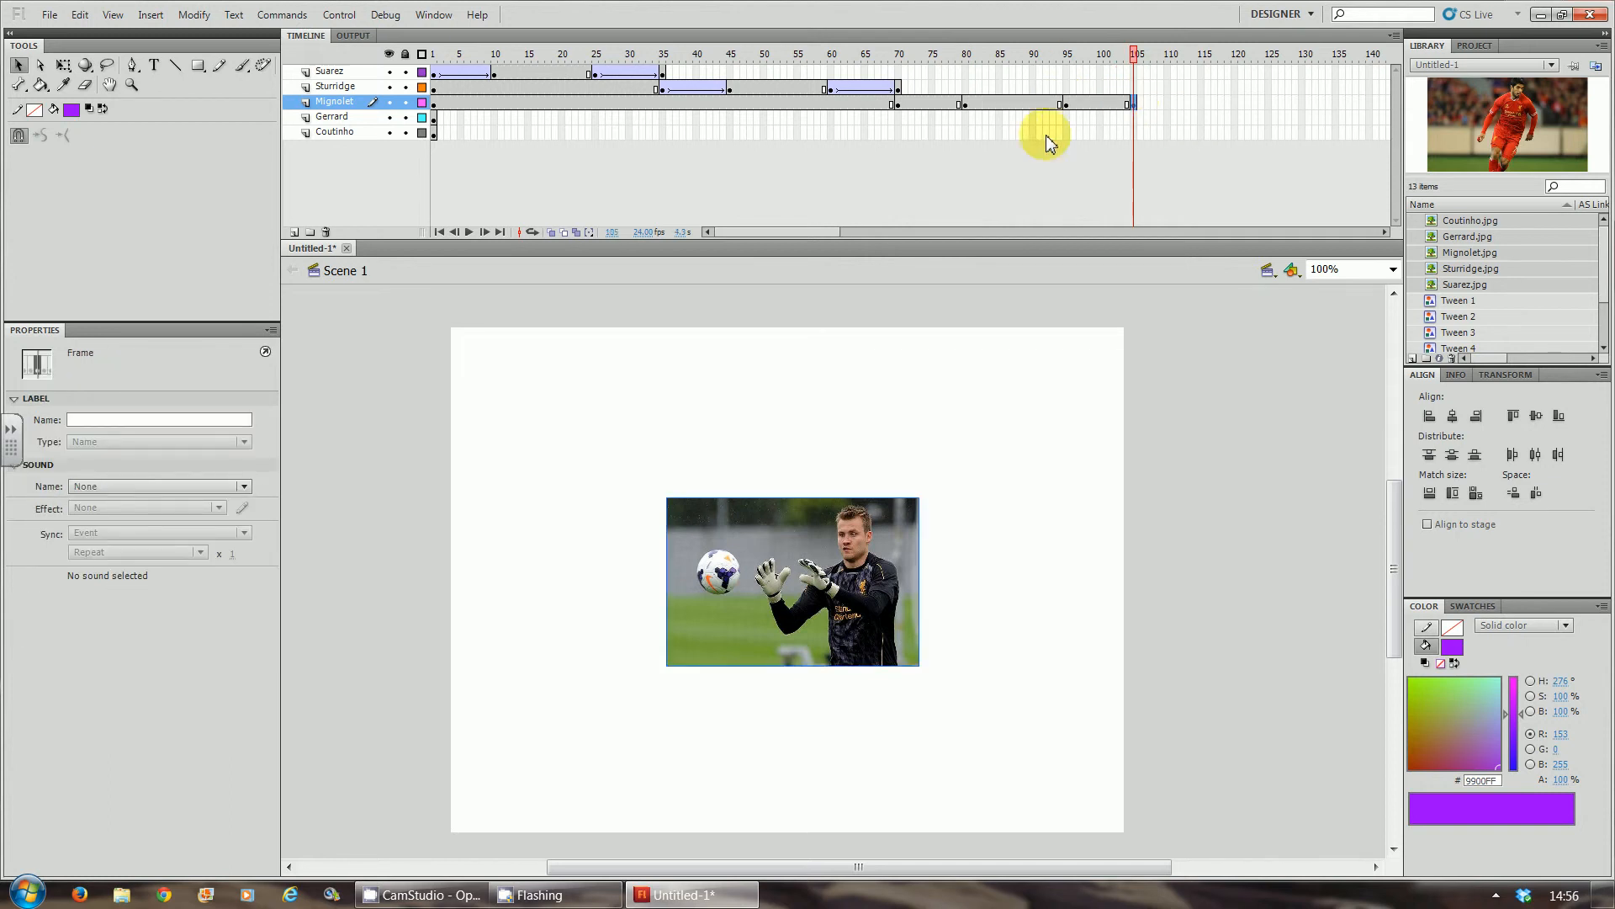
left_click(452, 896)
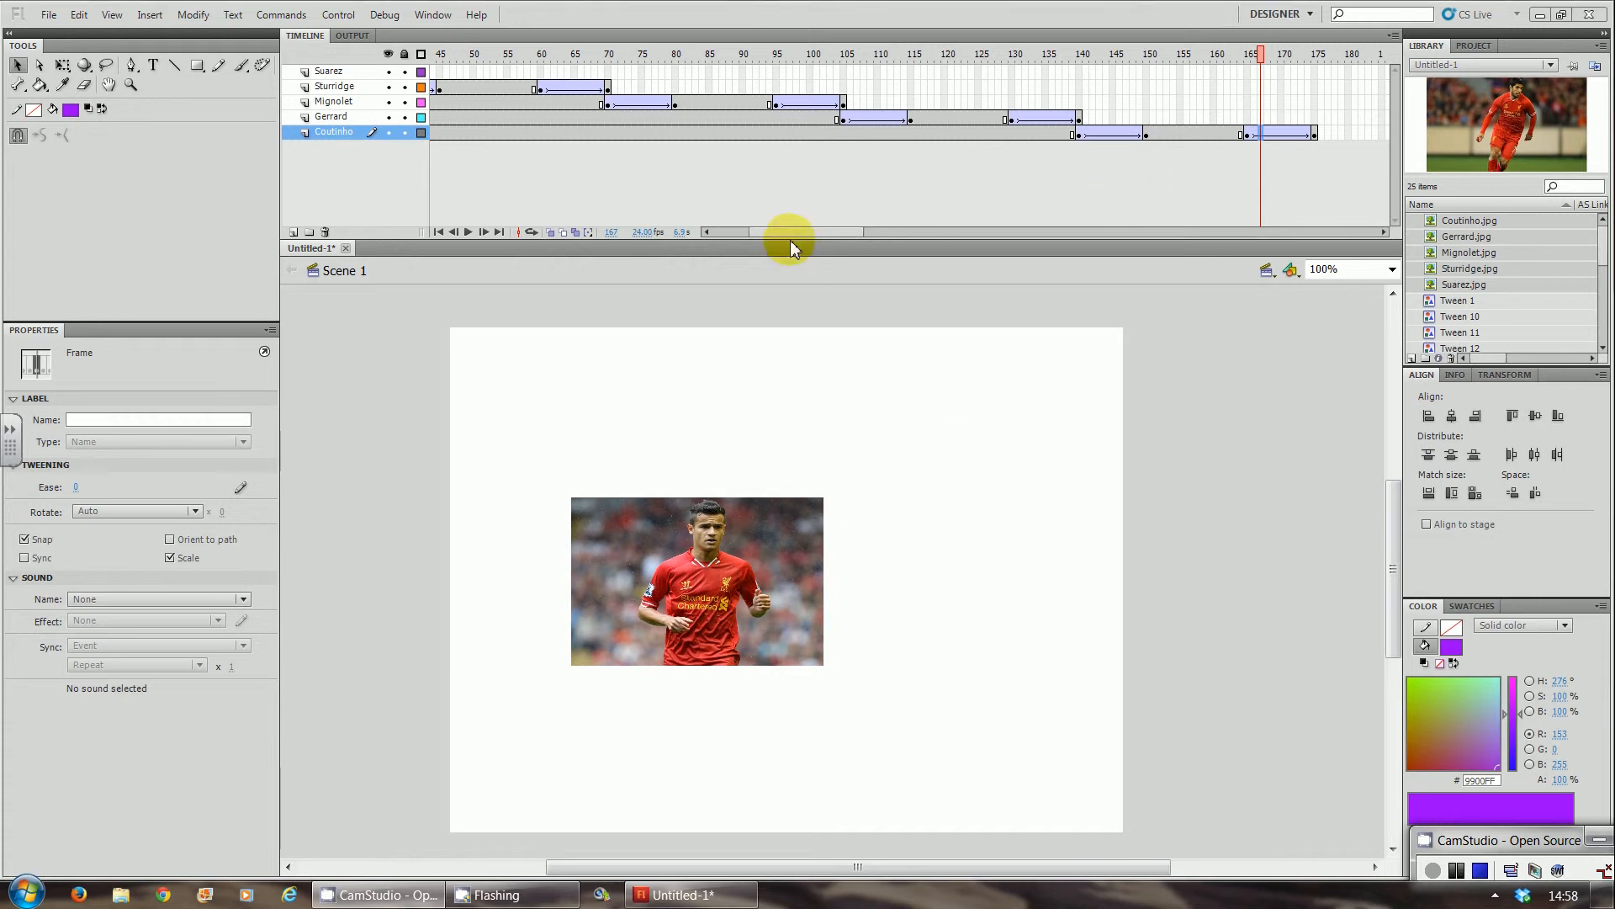
Step: Scrub the timeline from frame 1 to about frame 67, then test the movie to check how the player images overlap
left_click_drag(786, 229, 710, 223)
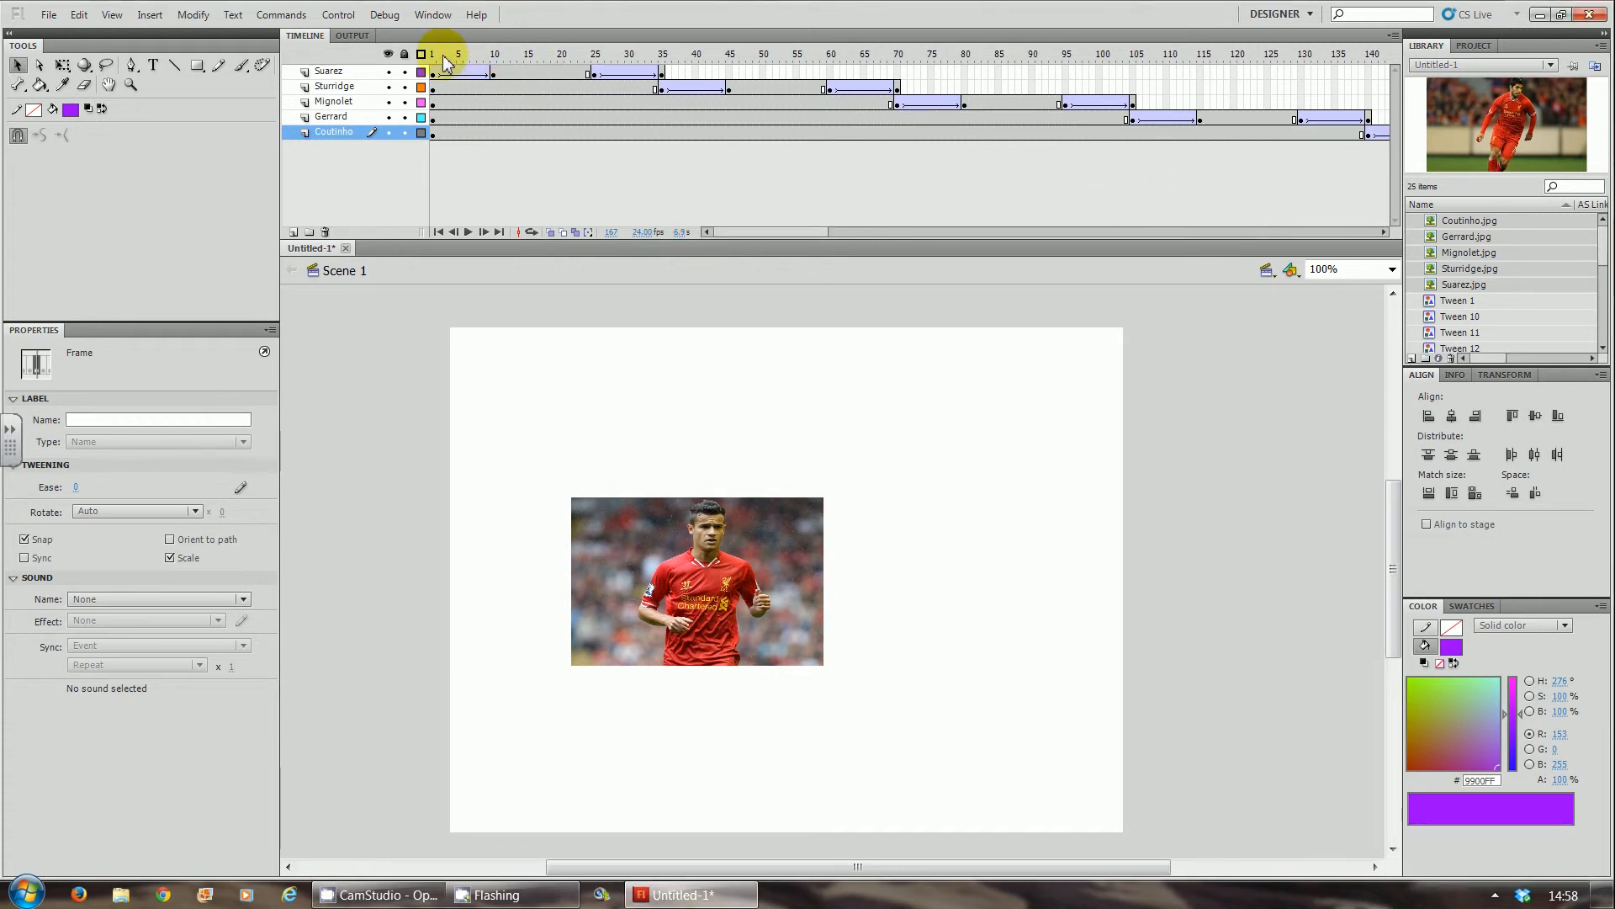
left_click_drag(429, 55, 878, 100)
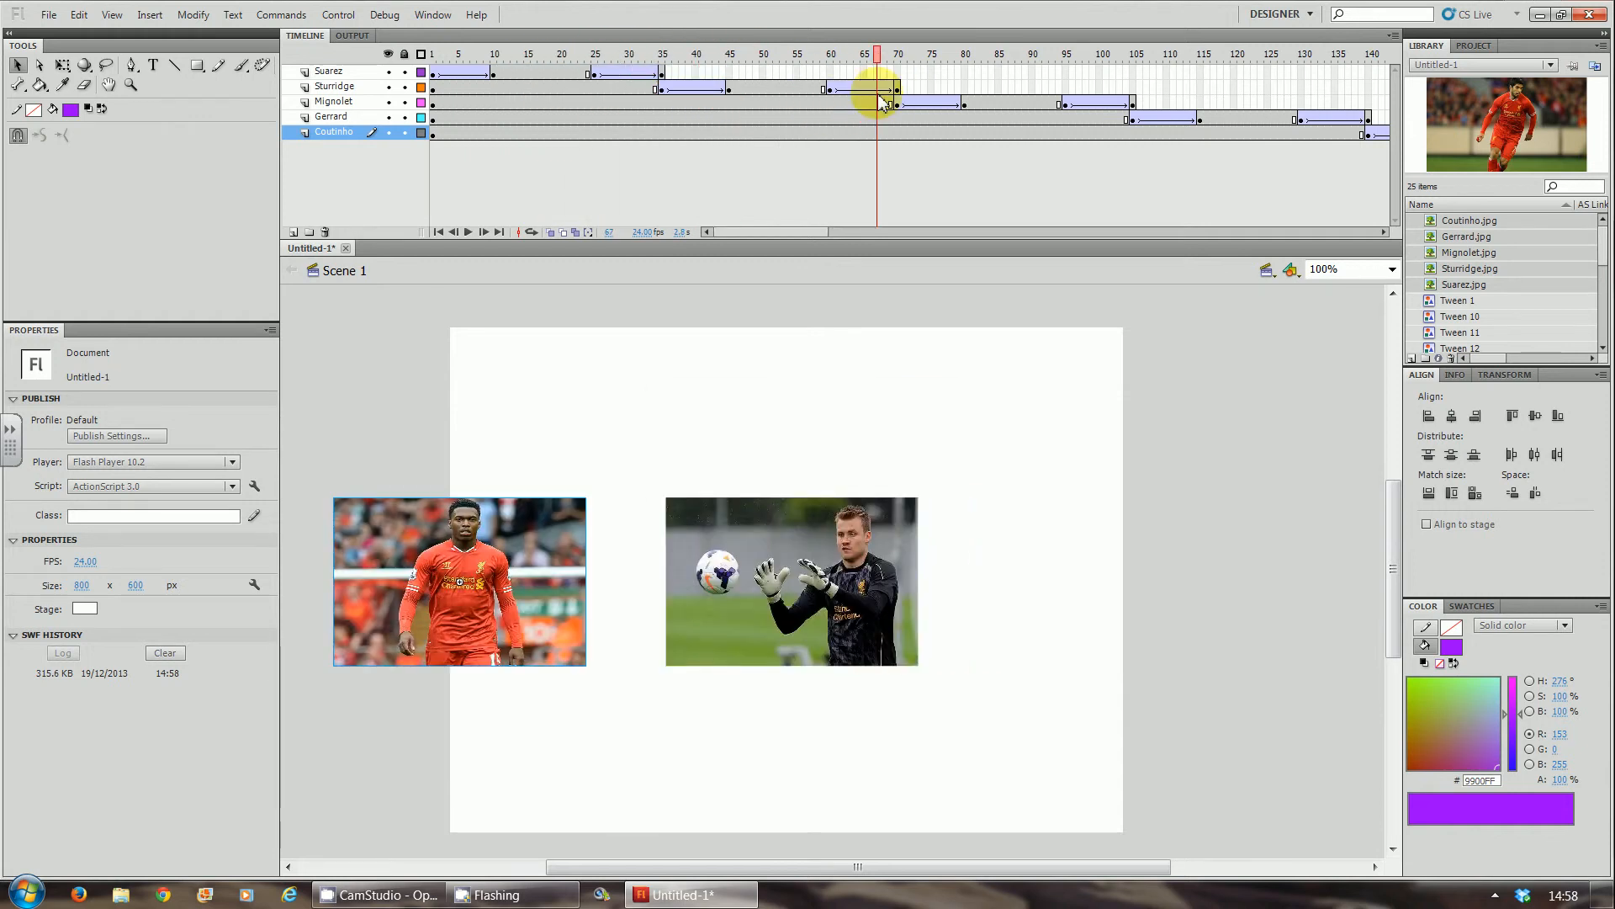
key("ctrl+Return")
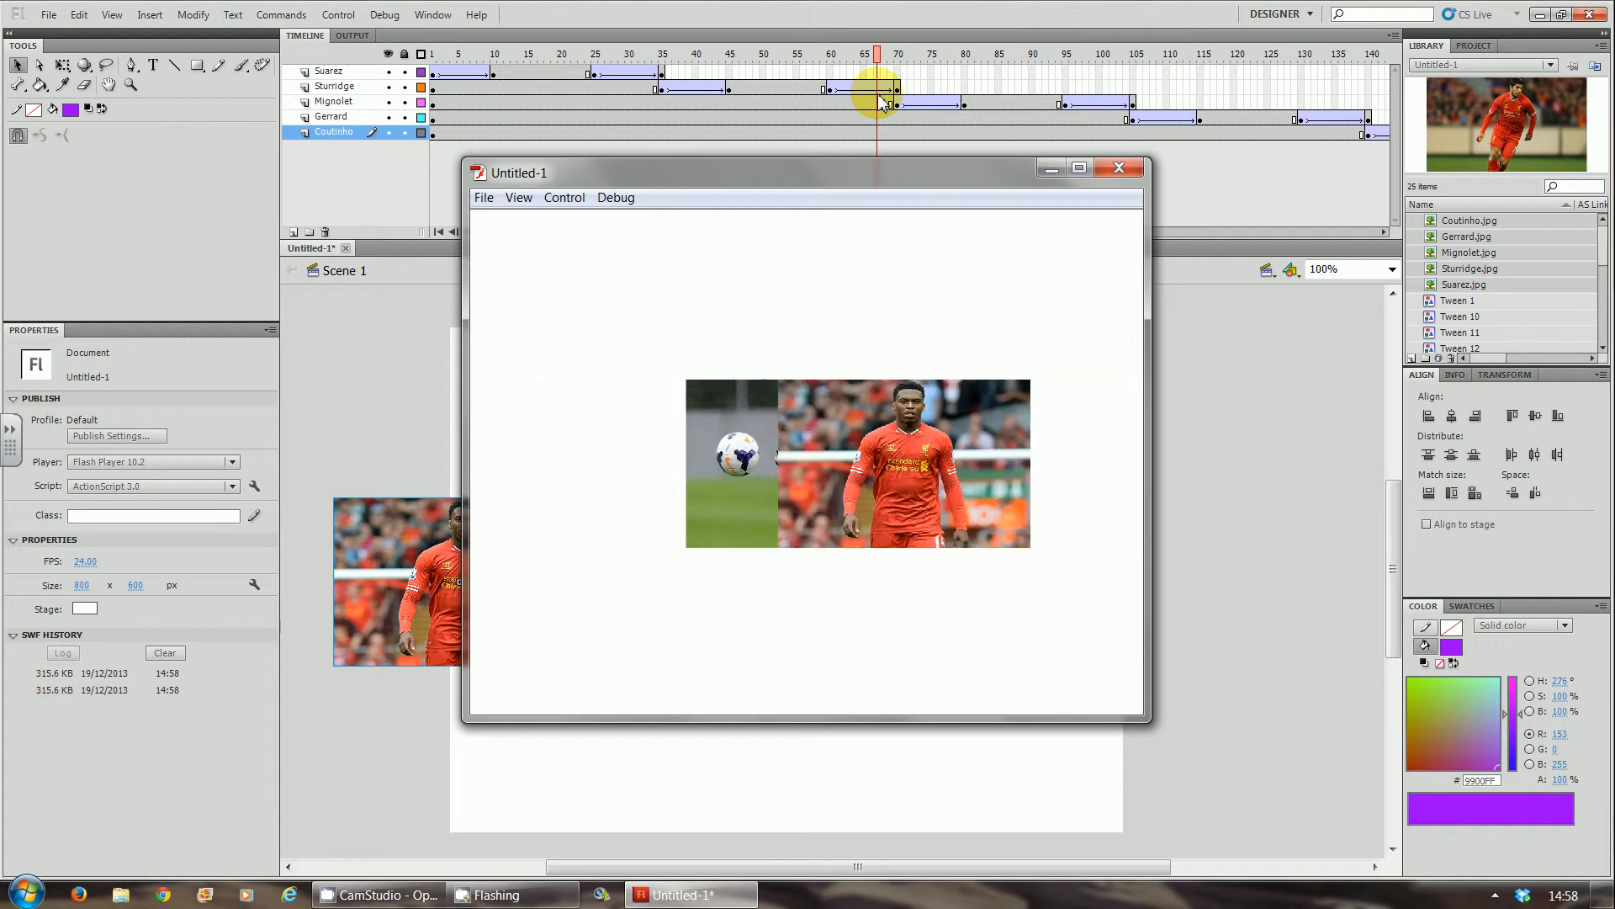
left_click(1141, 169)
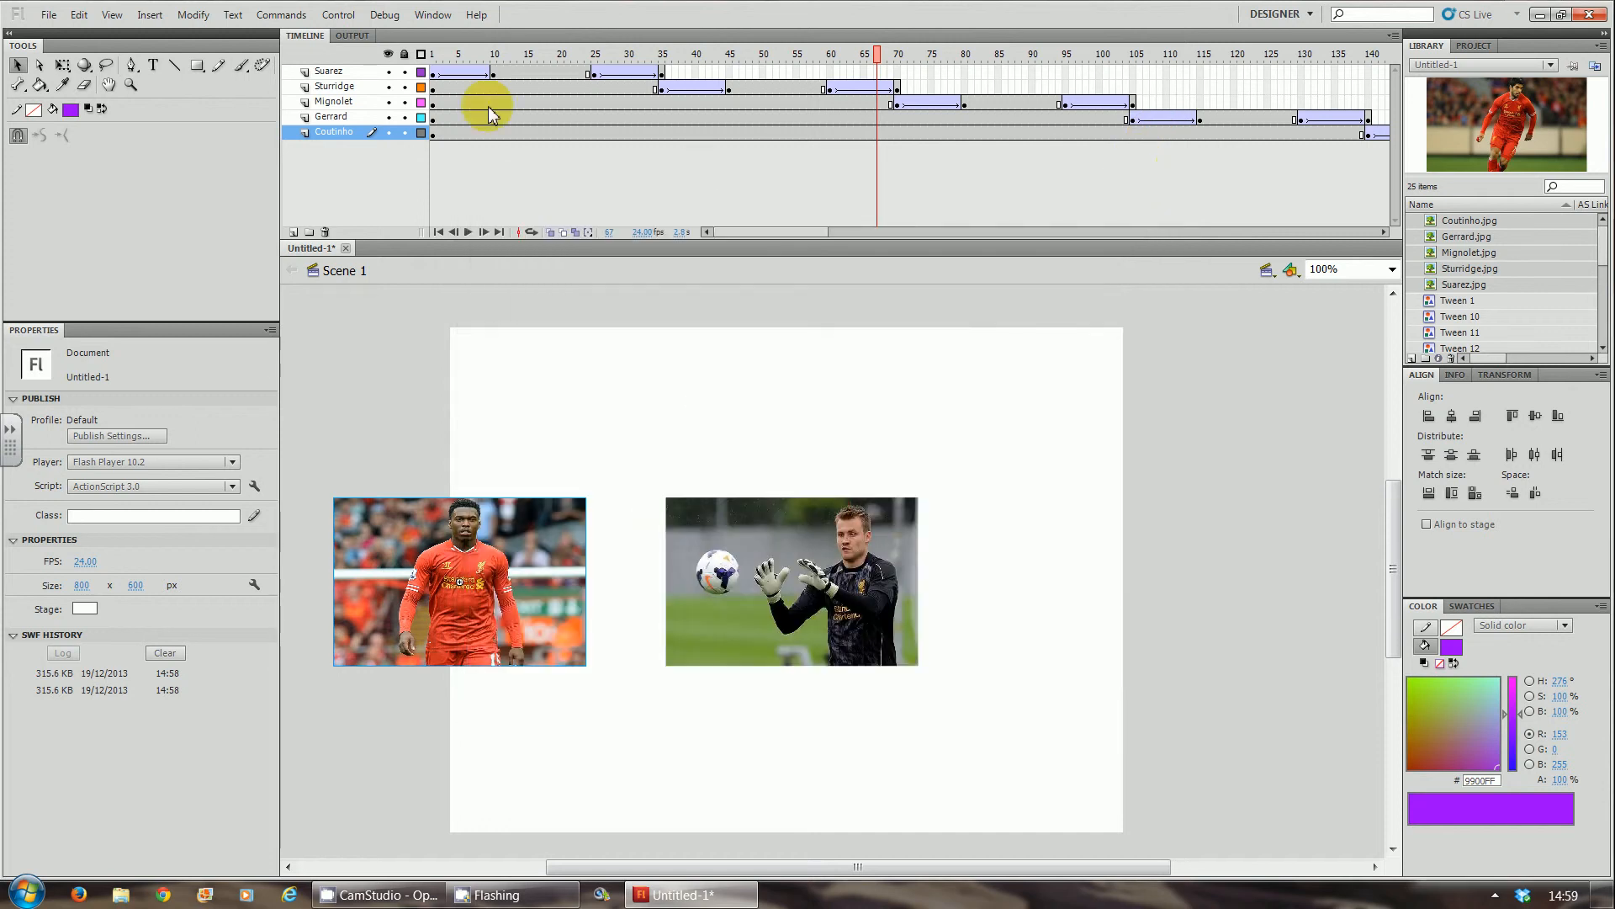
Step: Delete the images in frame 1 of the Sturridge, Mignolet, Gerrard and Coutinho layers
left_click(432, 88)
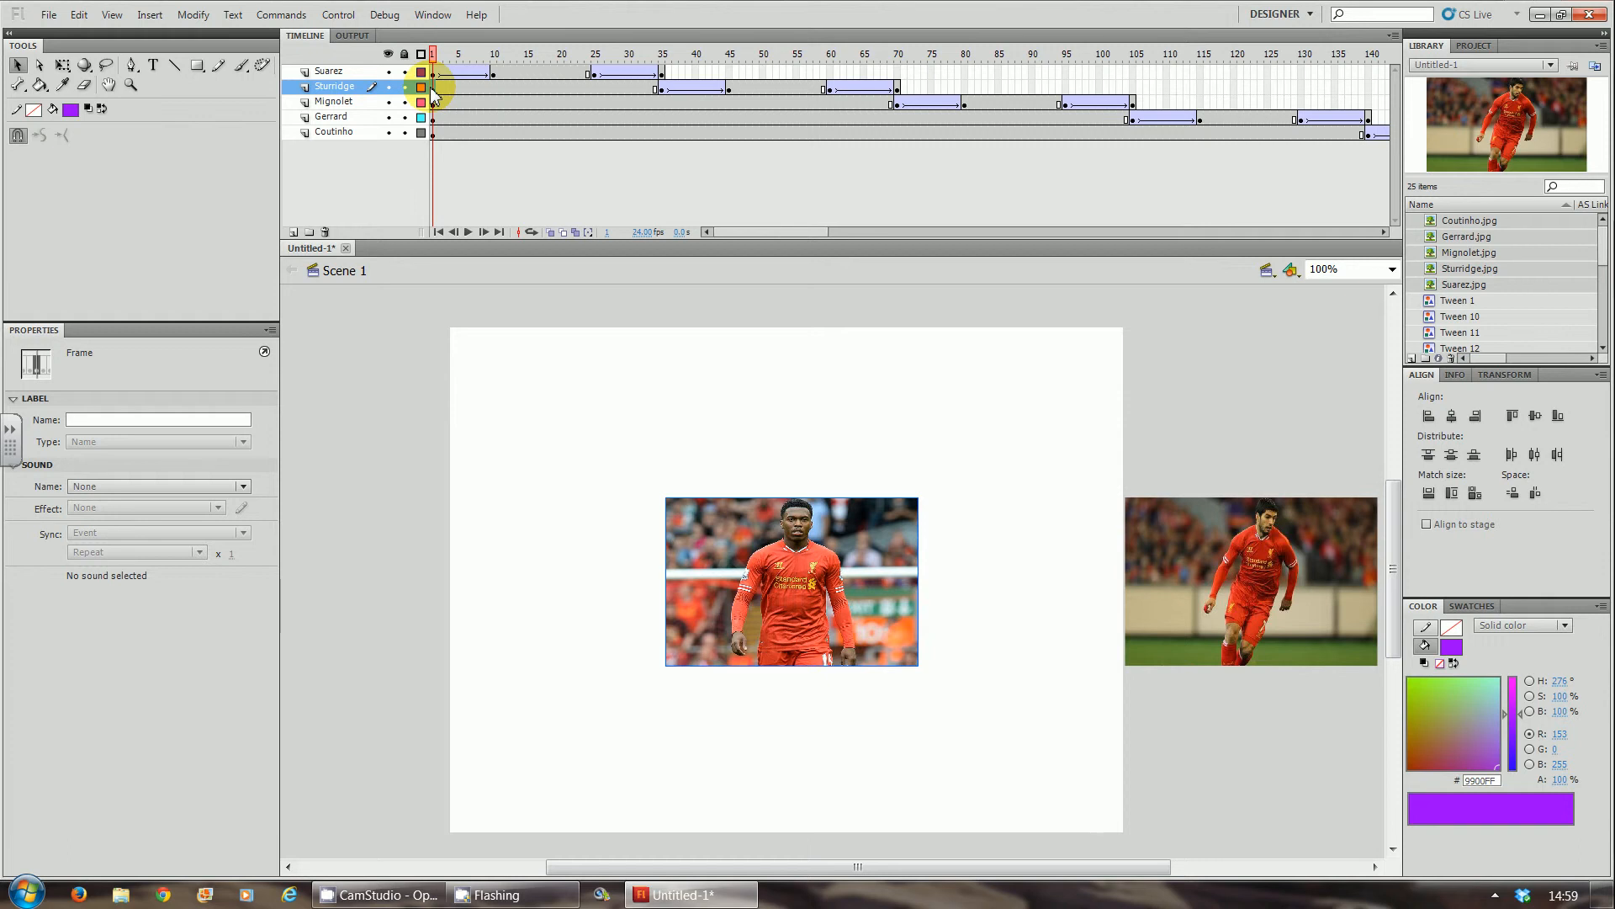
key("Delete")
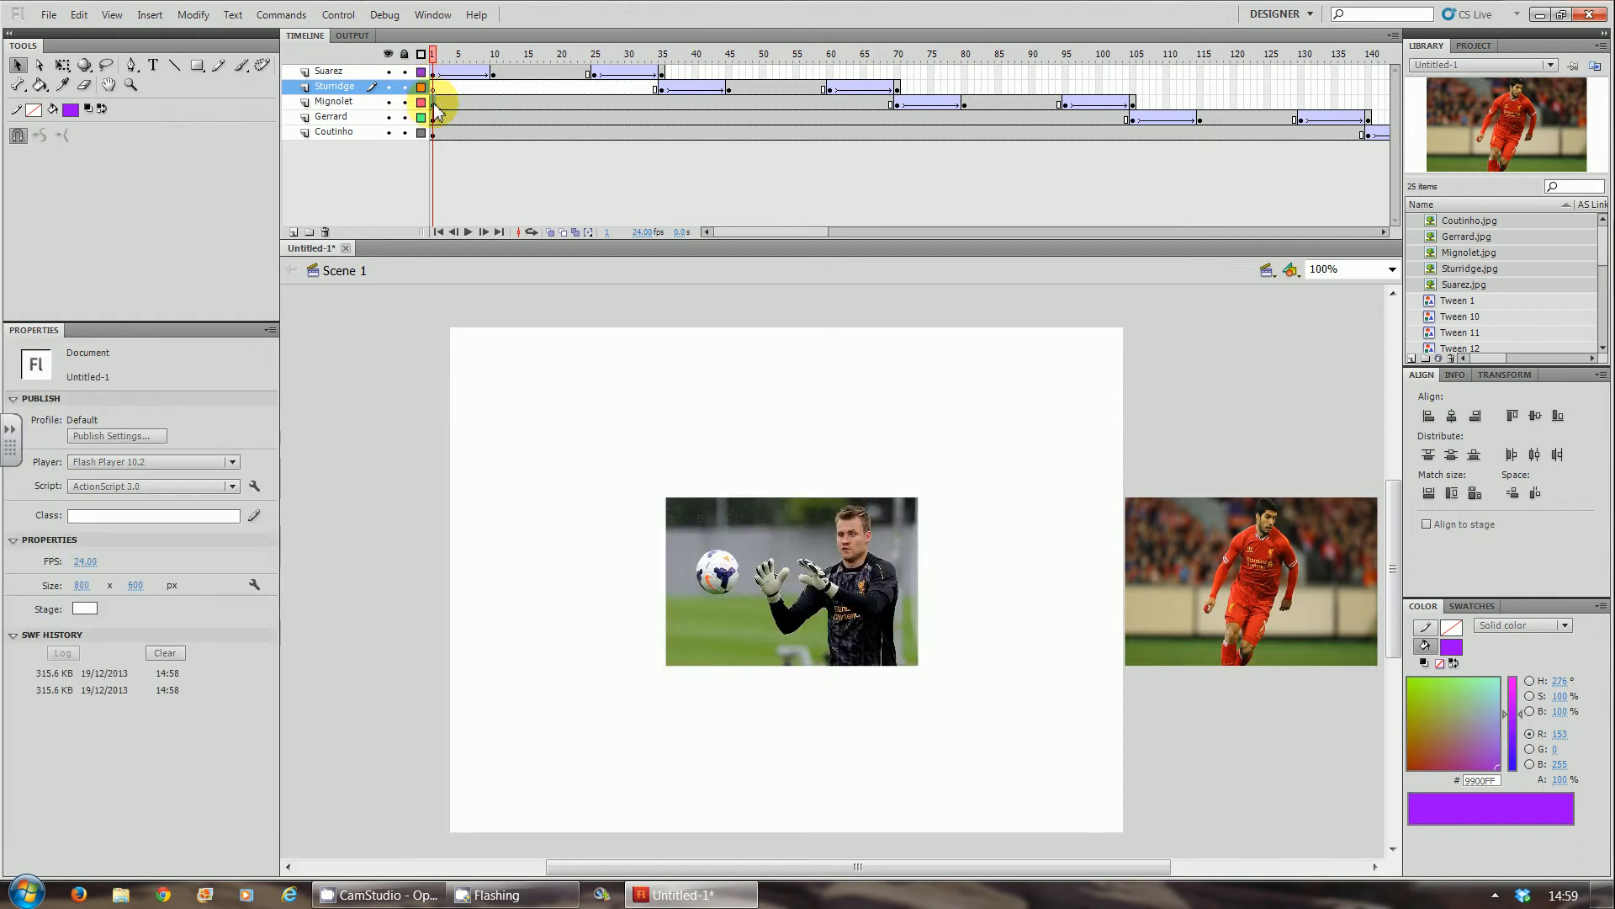
left_click(433, 102)
key("Delete")
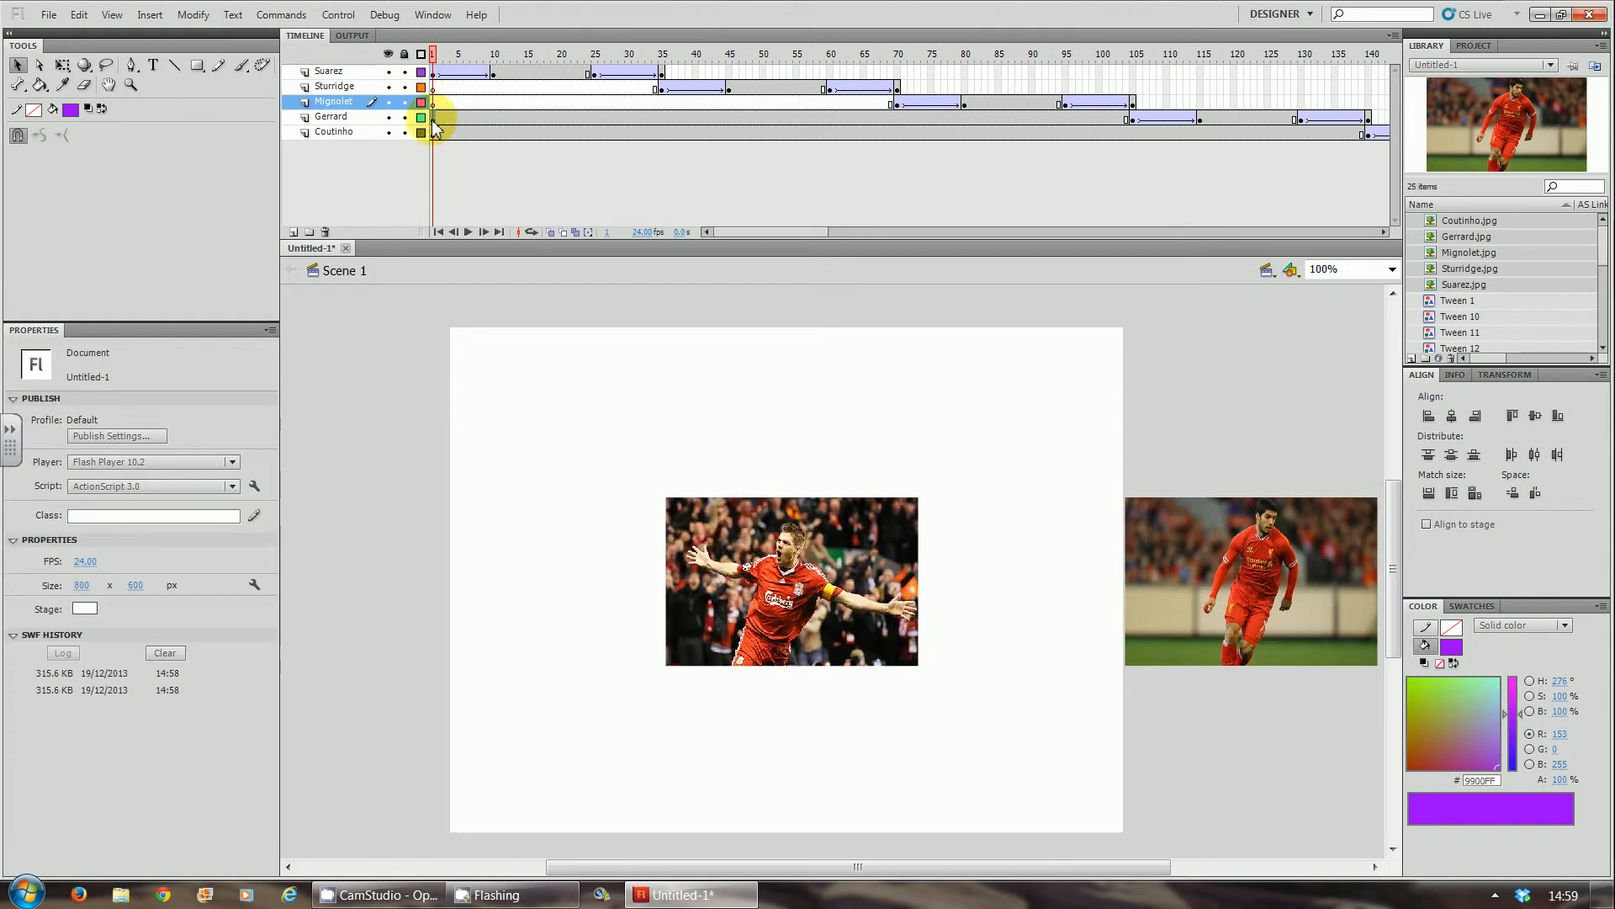
left_click(433, 118)
key("Delete")
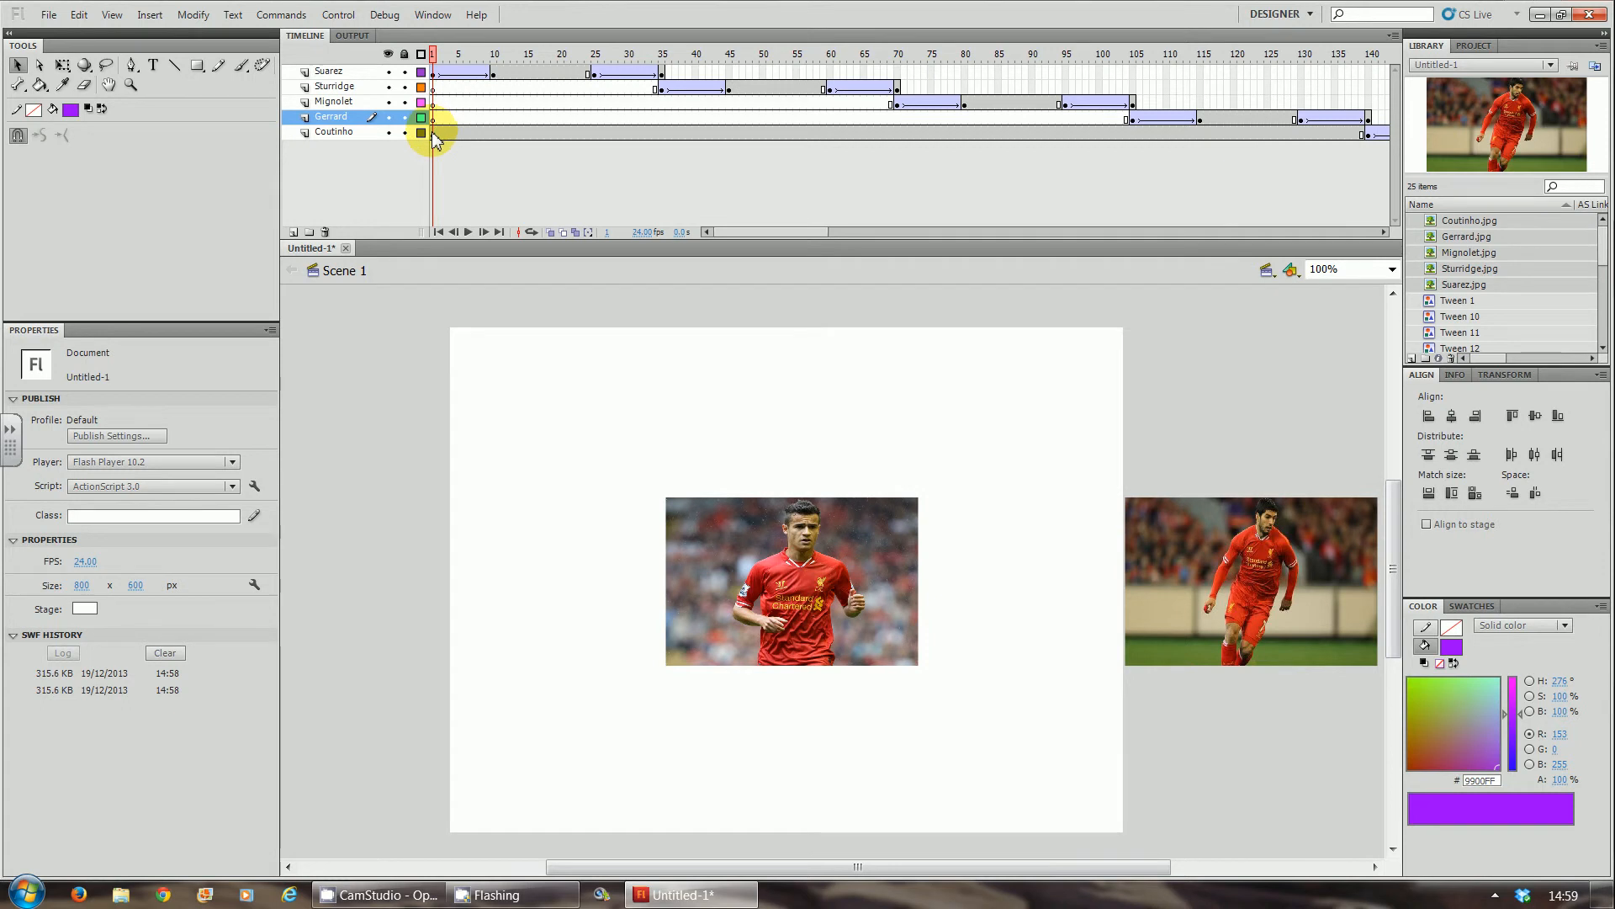
left_click(433, 133)
key("Delete")
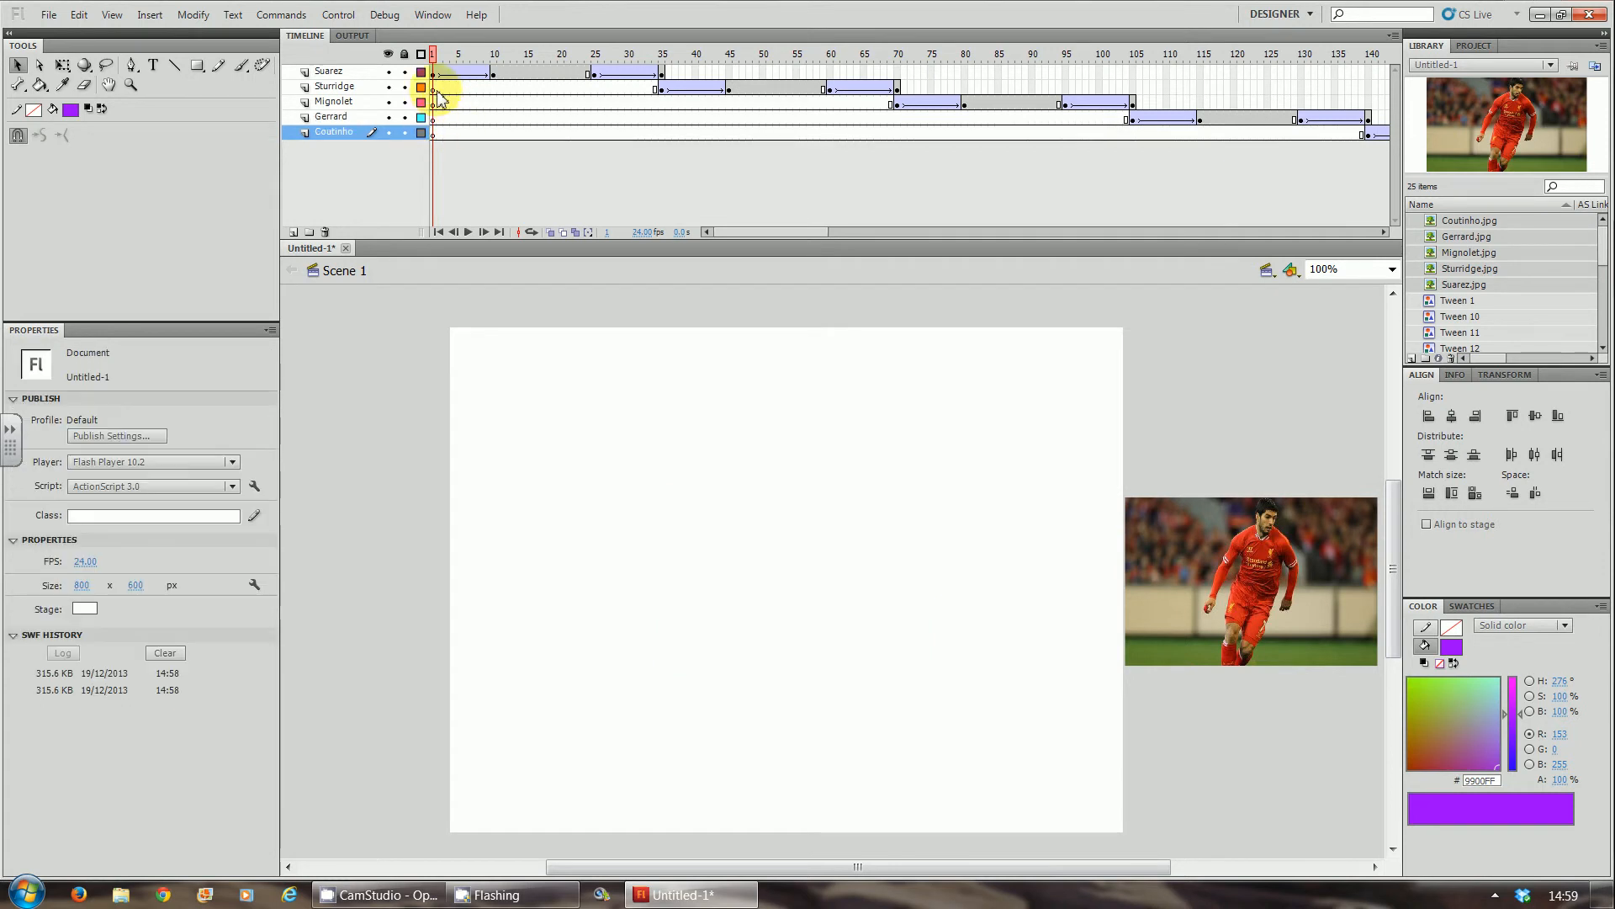
Step: Check the image positions at Sturridge frame 35 and Mignolet frame 70, then test the movie again
left_click(662, 88)
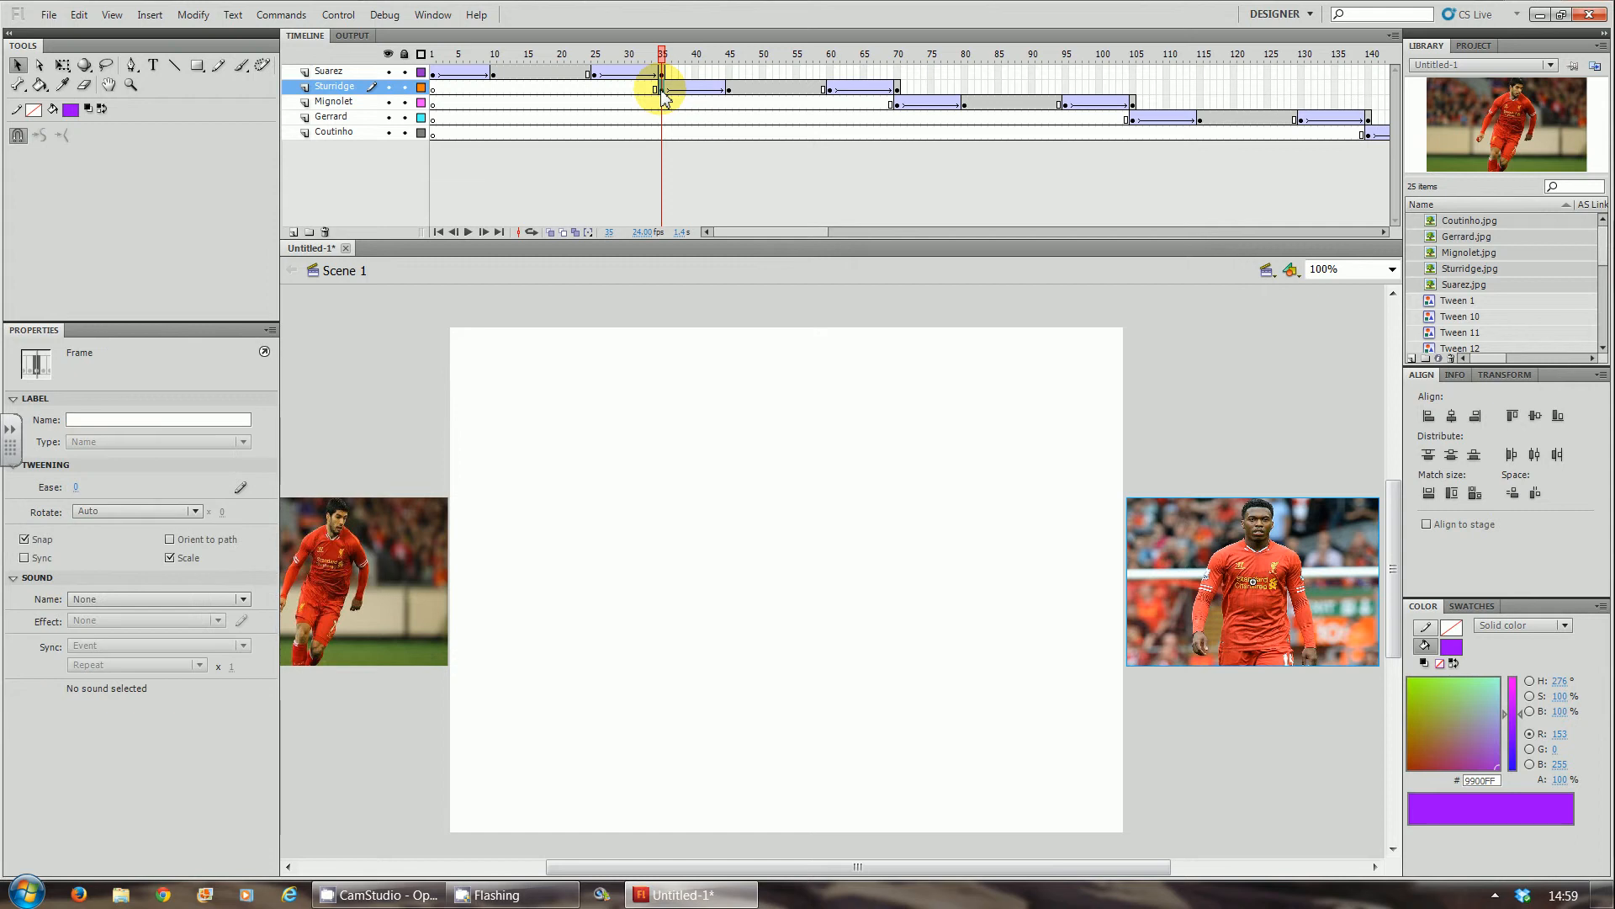
left_click(899, 104)
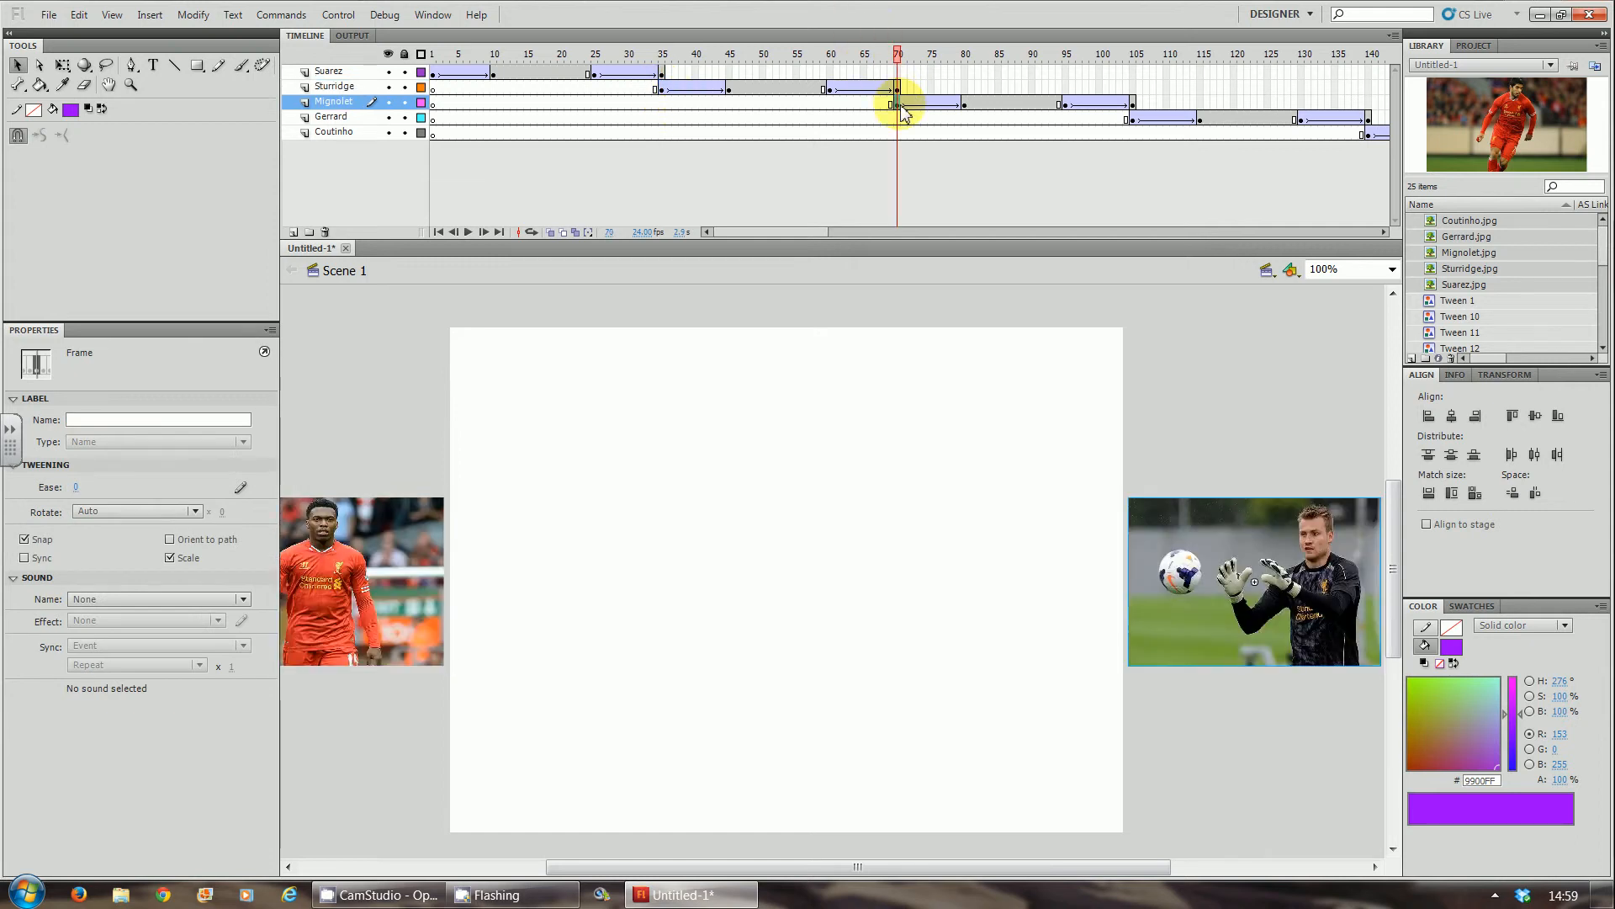
key("ctrl+Return")
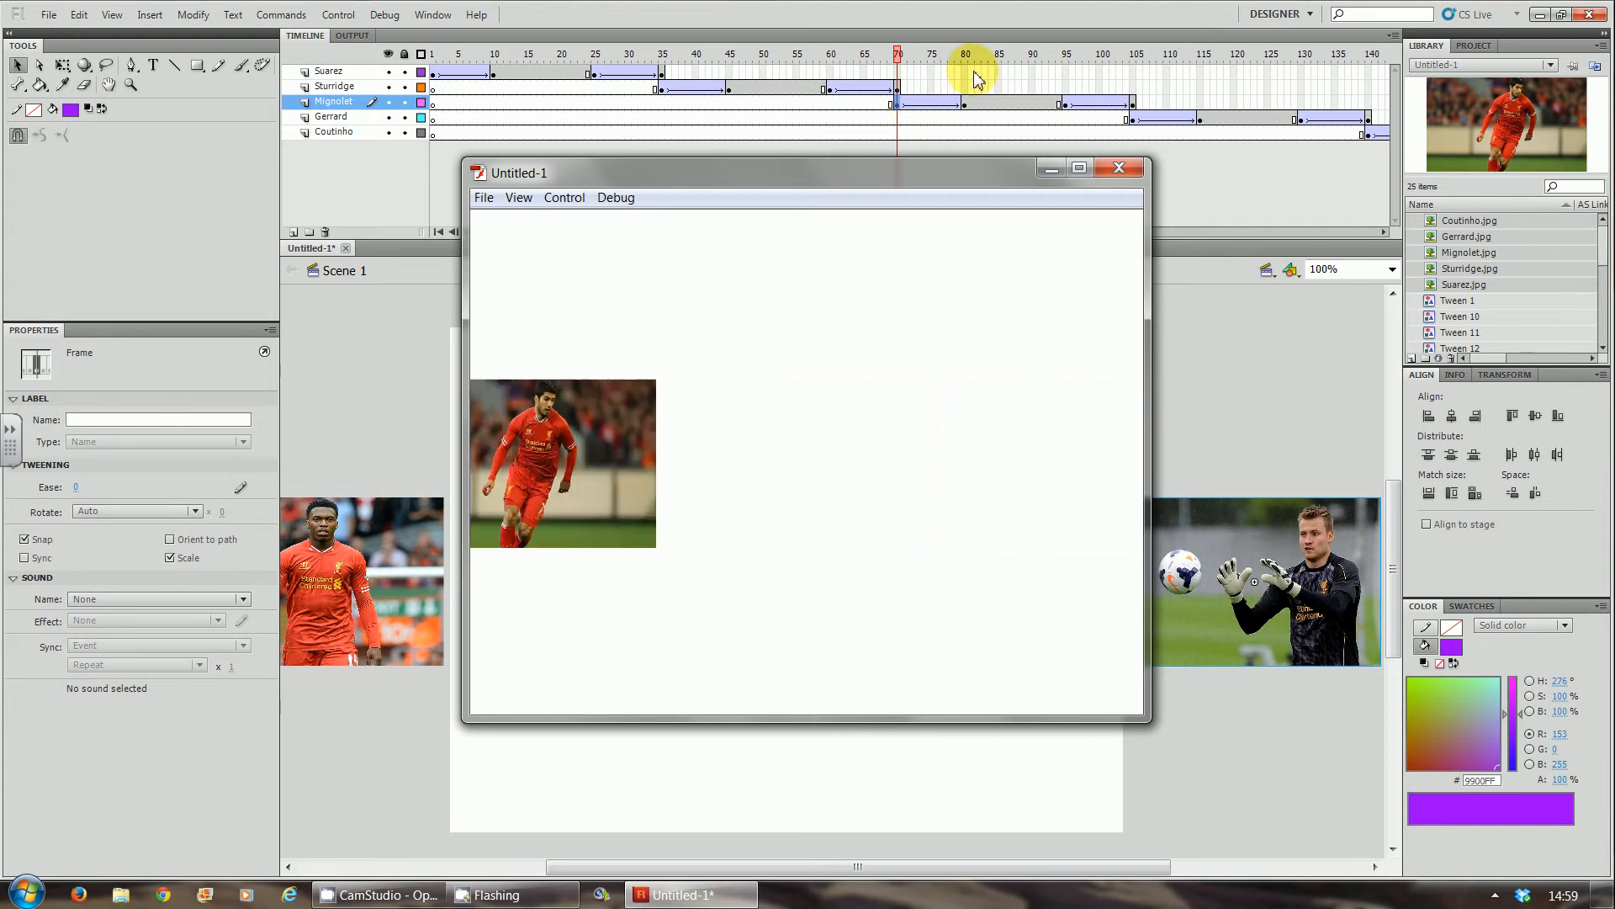
left_click(1120, 169)
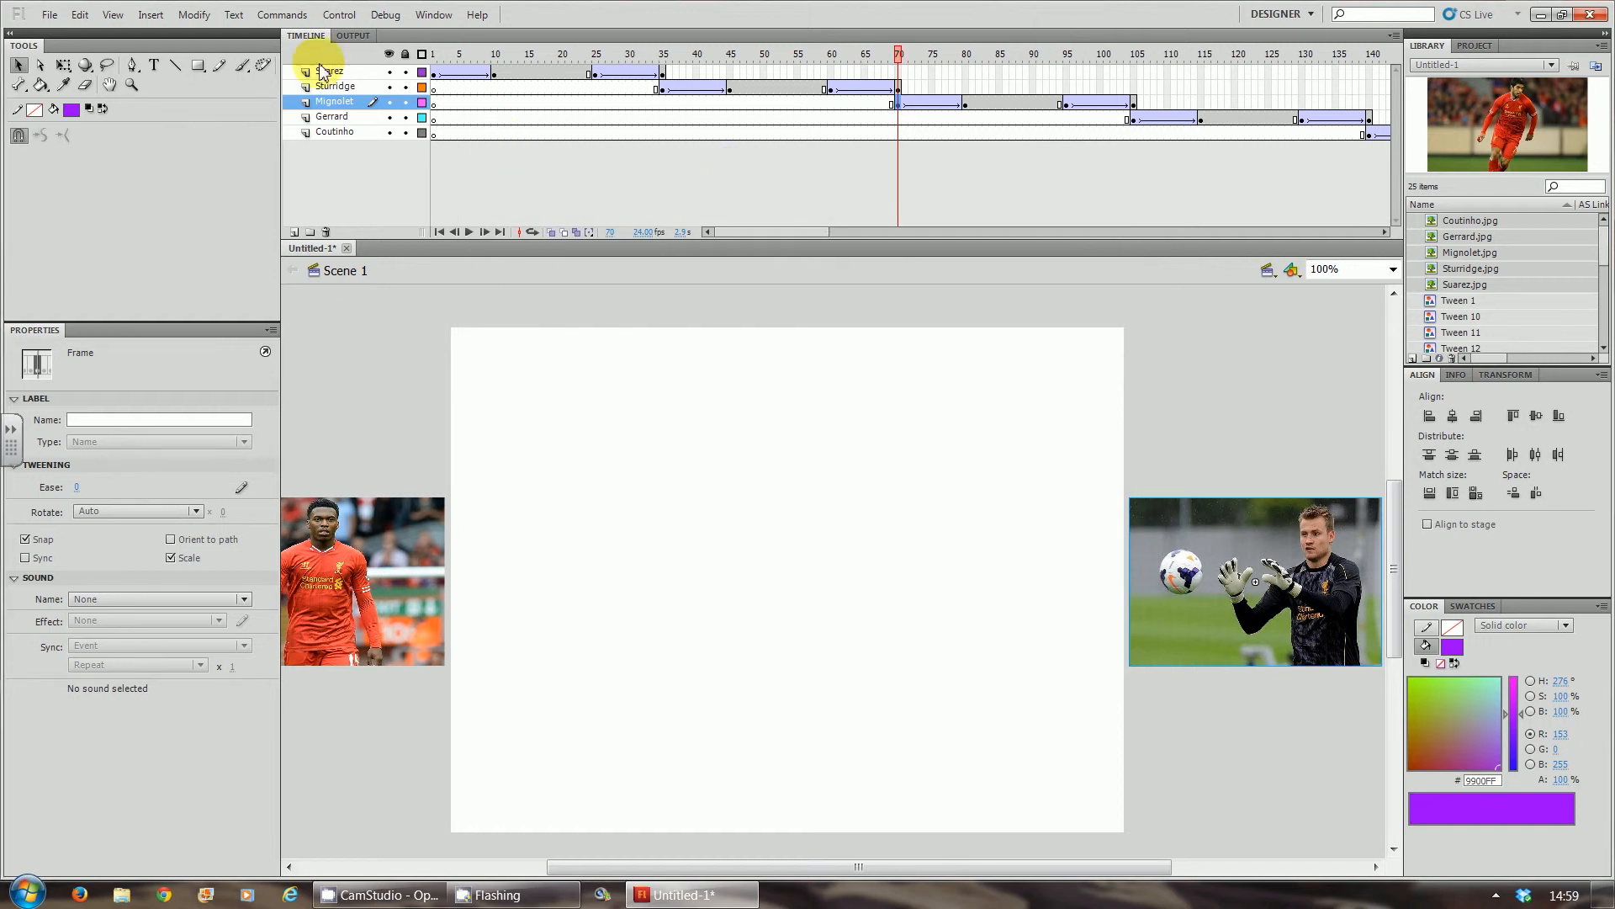
Step: Lock all five player layers and add a new layer named Suarez Text directly below the Suarez layer
left_click(404, 102)
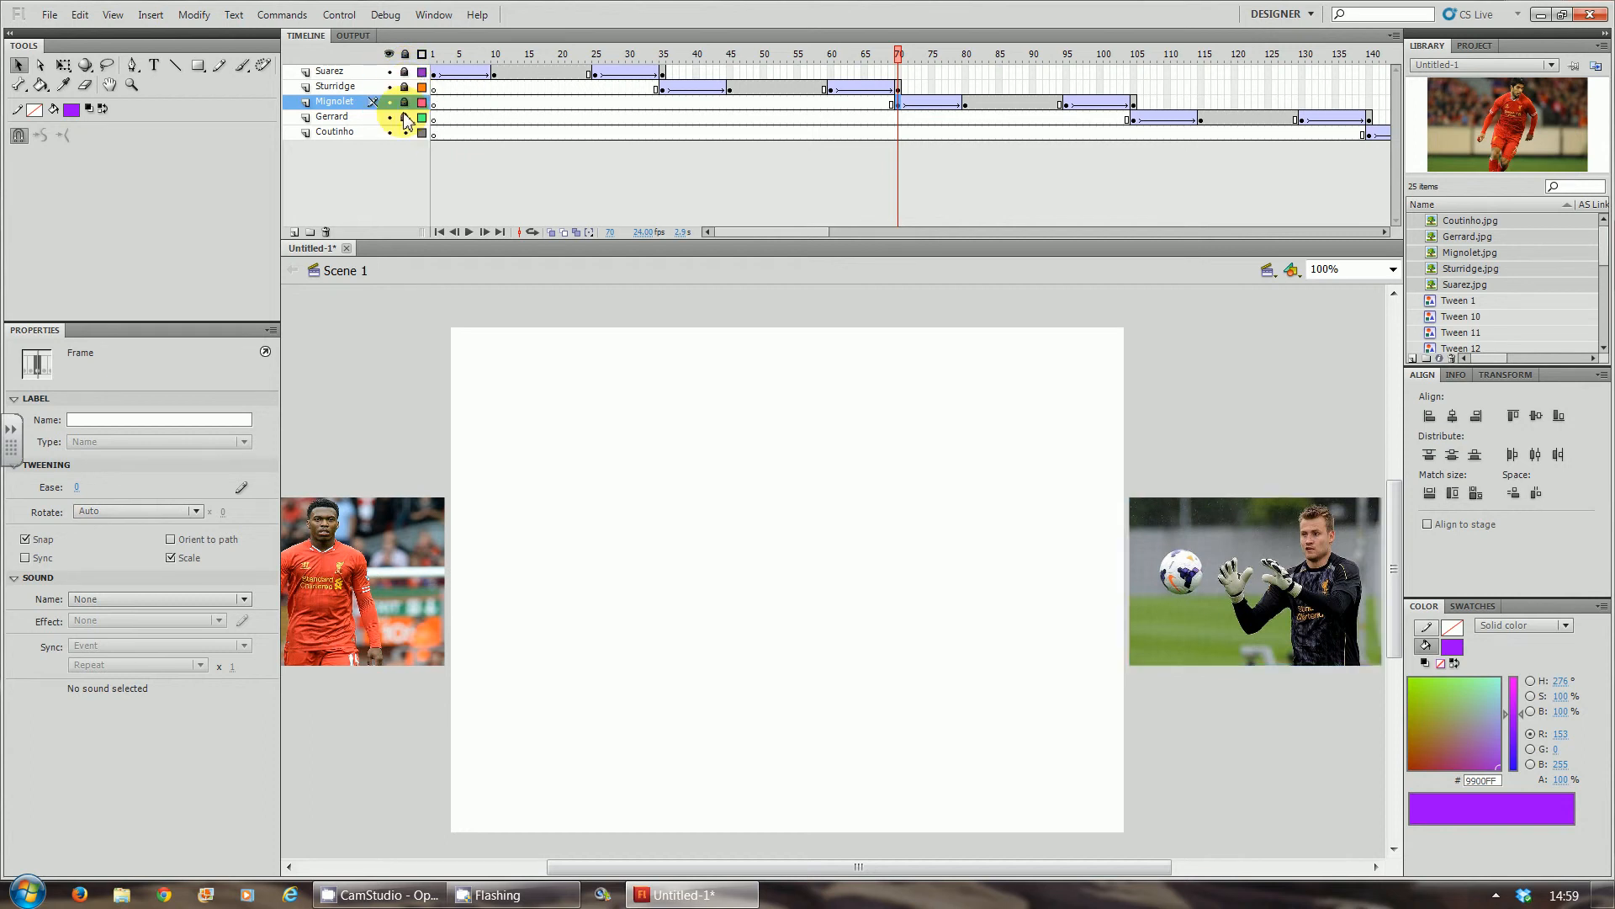
left_click(294, 231)
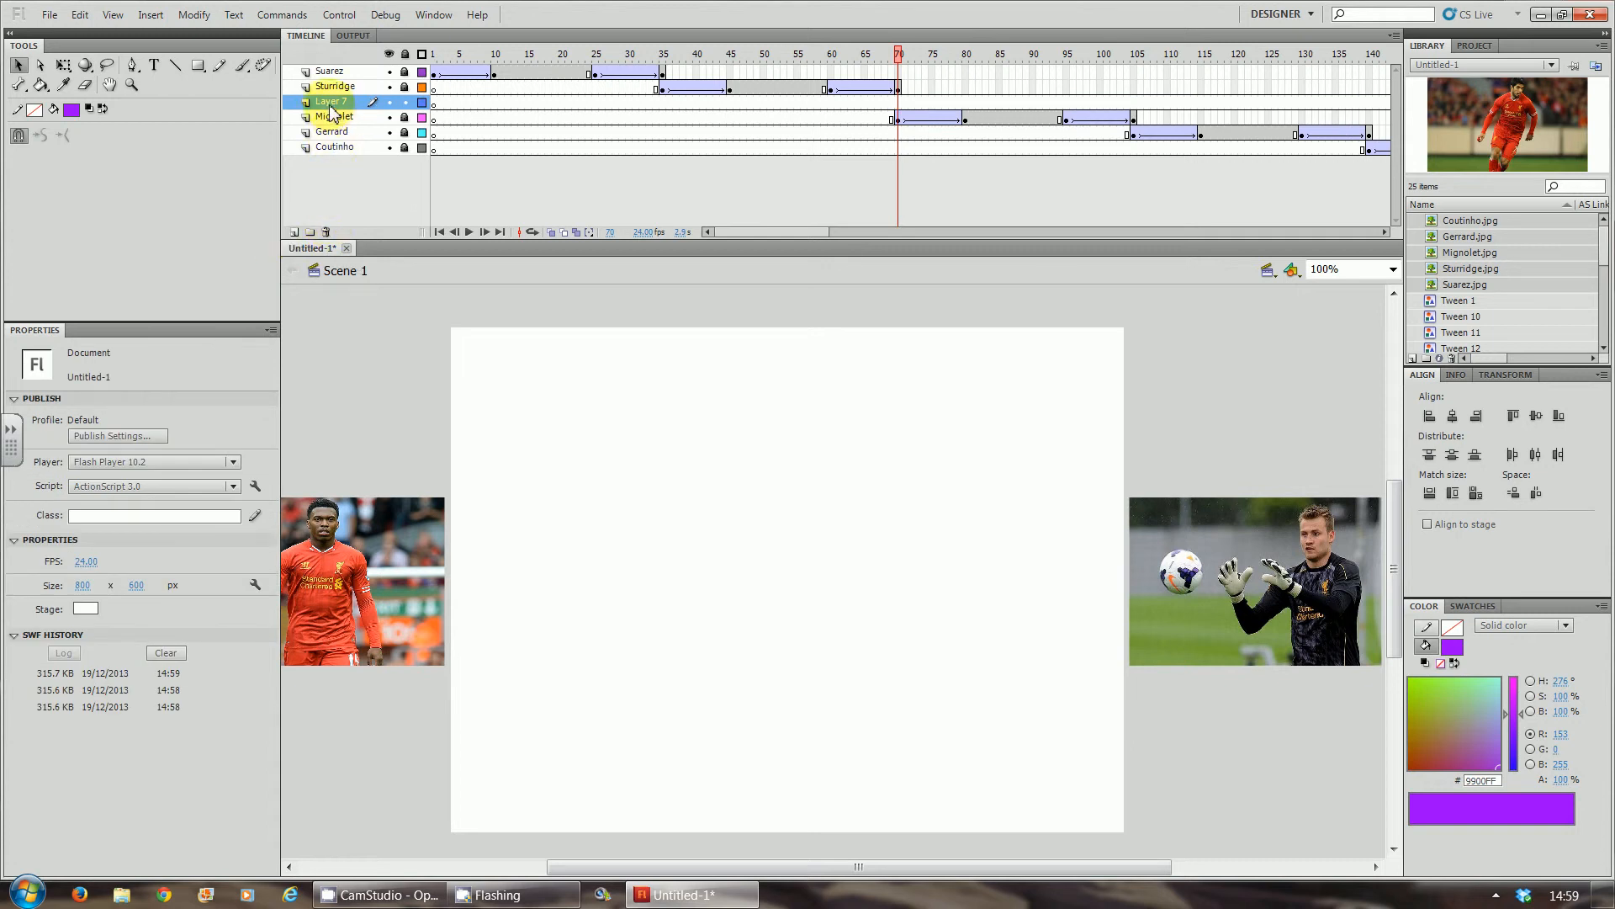
left_click_drag(332, 105, 332, 82)
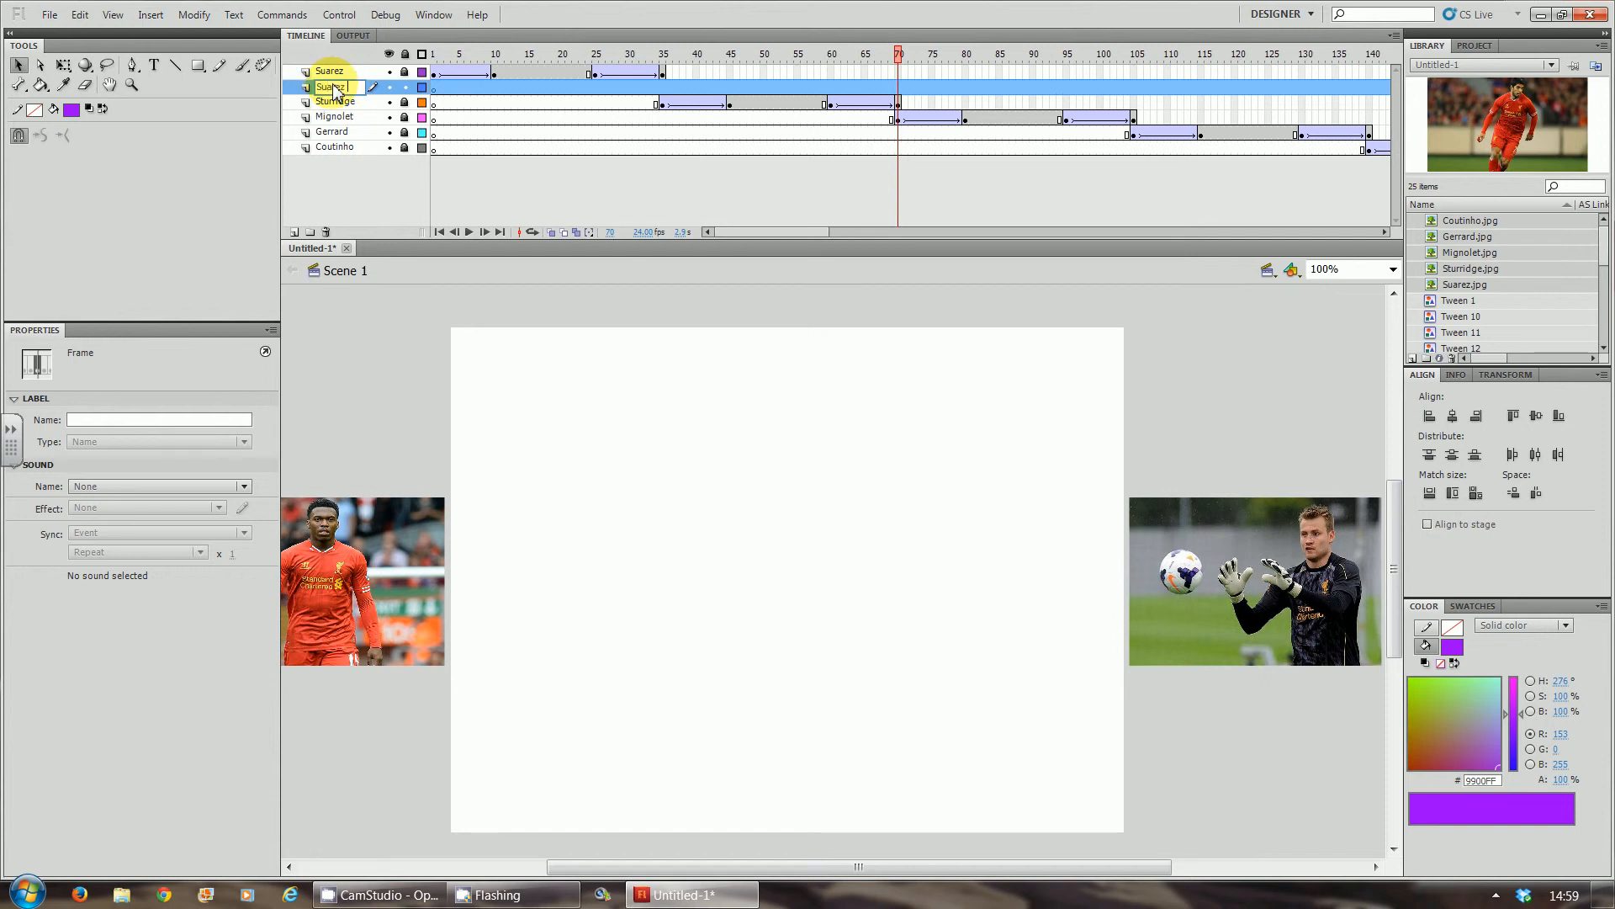
key("Return")
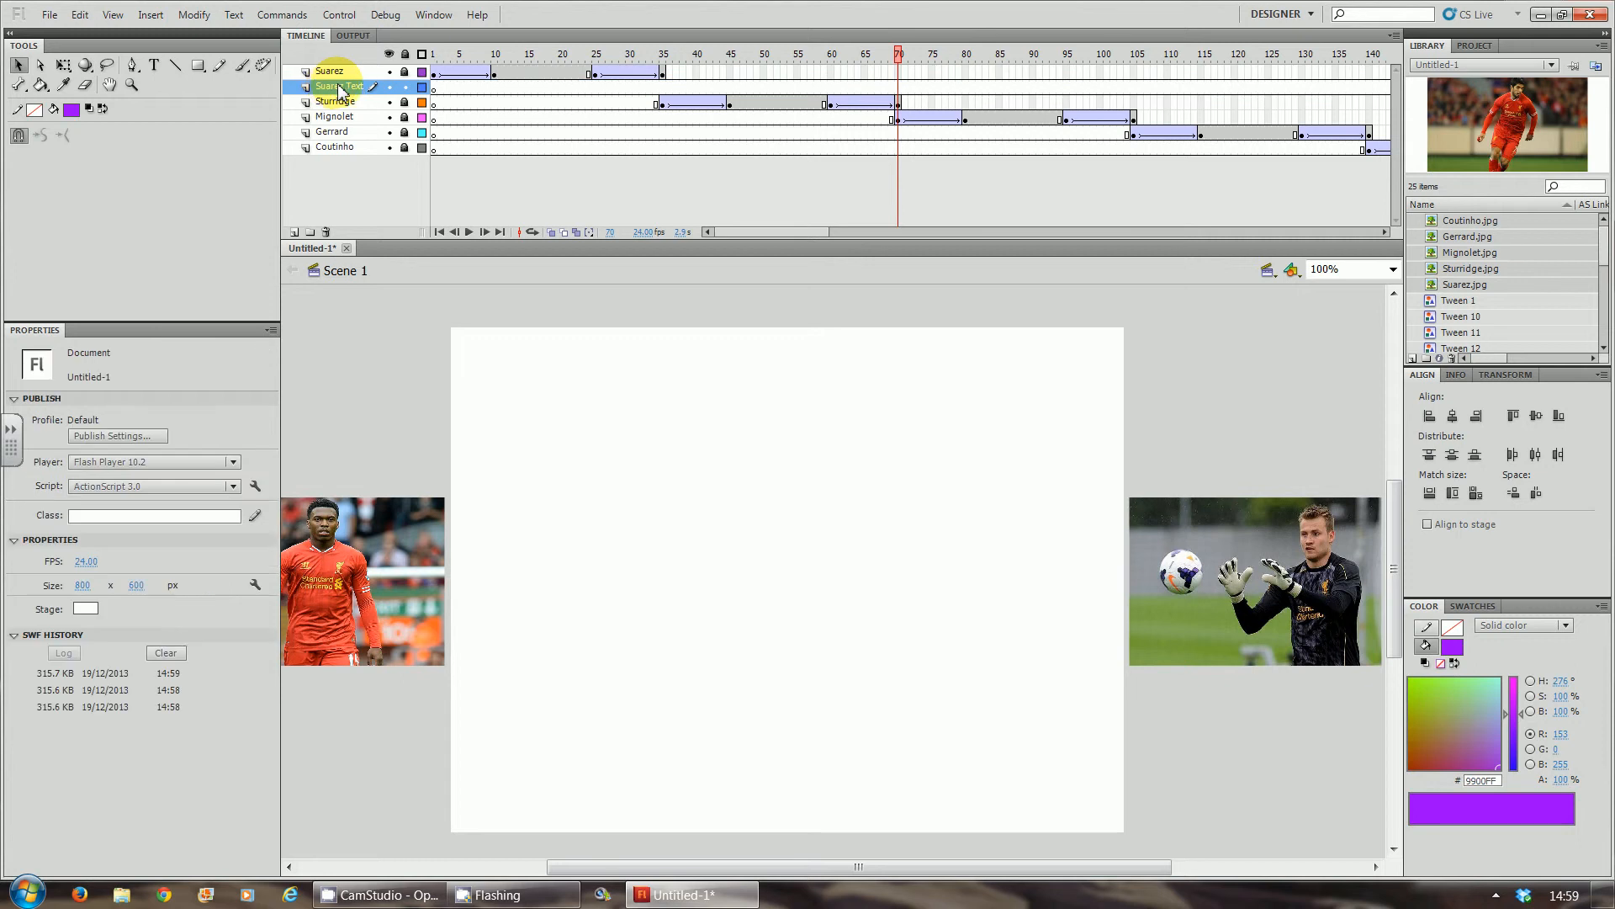
Step: Add the red (#FF0000) text Suarez near the stage's lower edge in frame 1 of the Suarez Text layer, centred horizontally
left_click(435, 87)
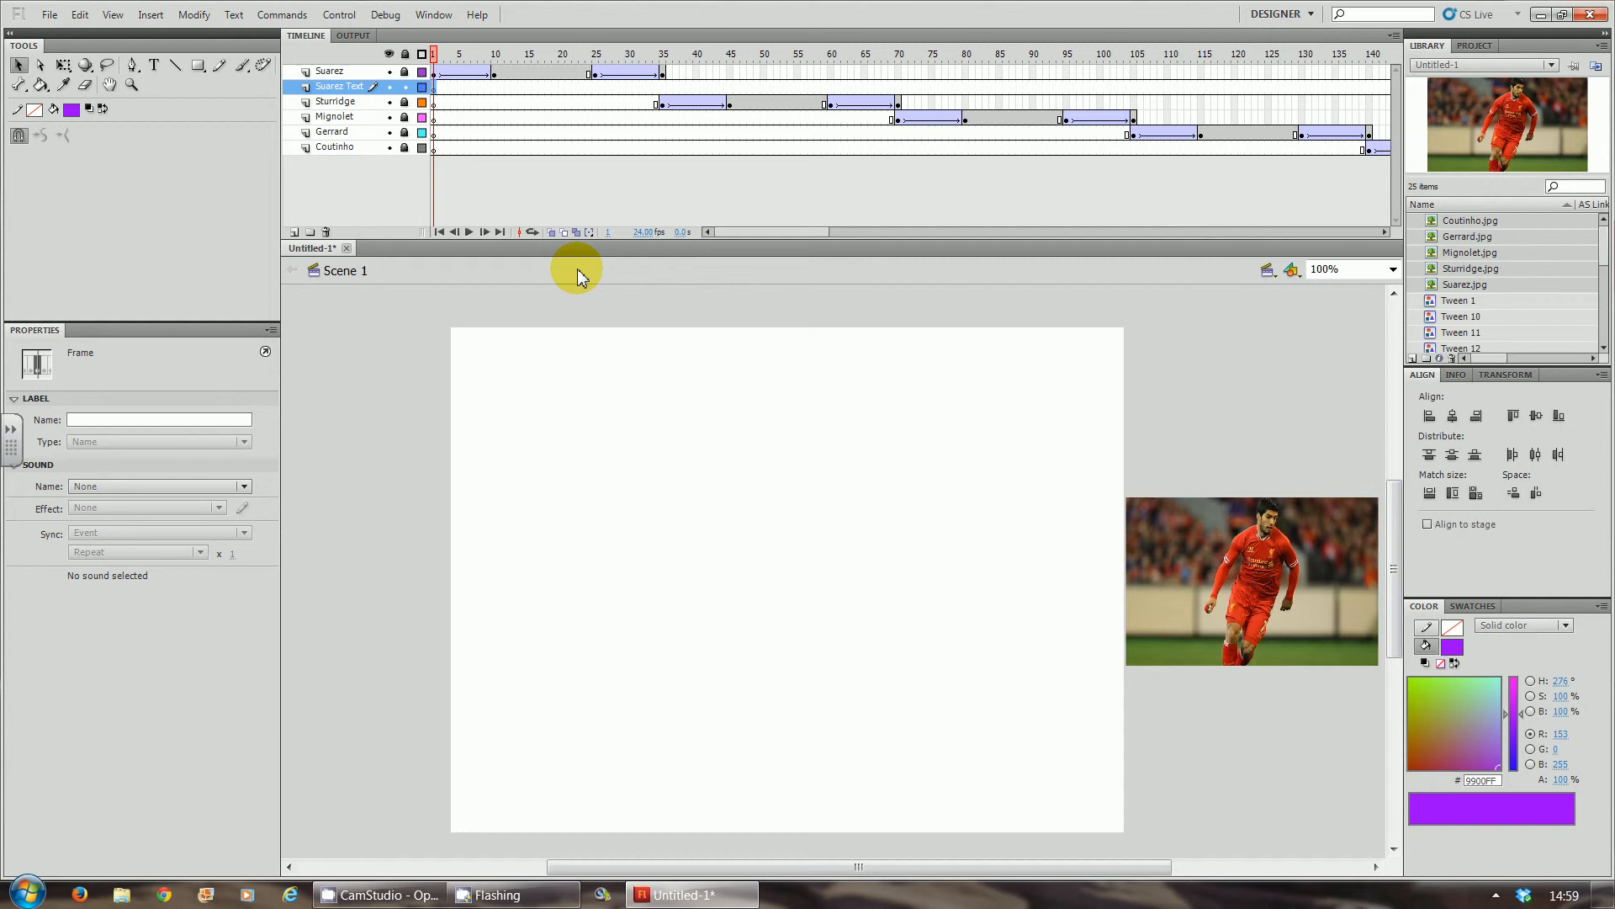
left_click(154, 66)
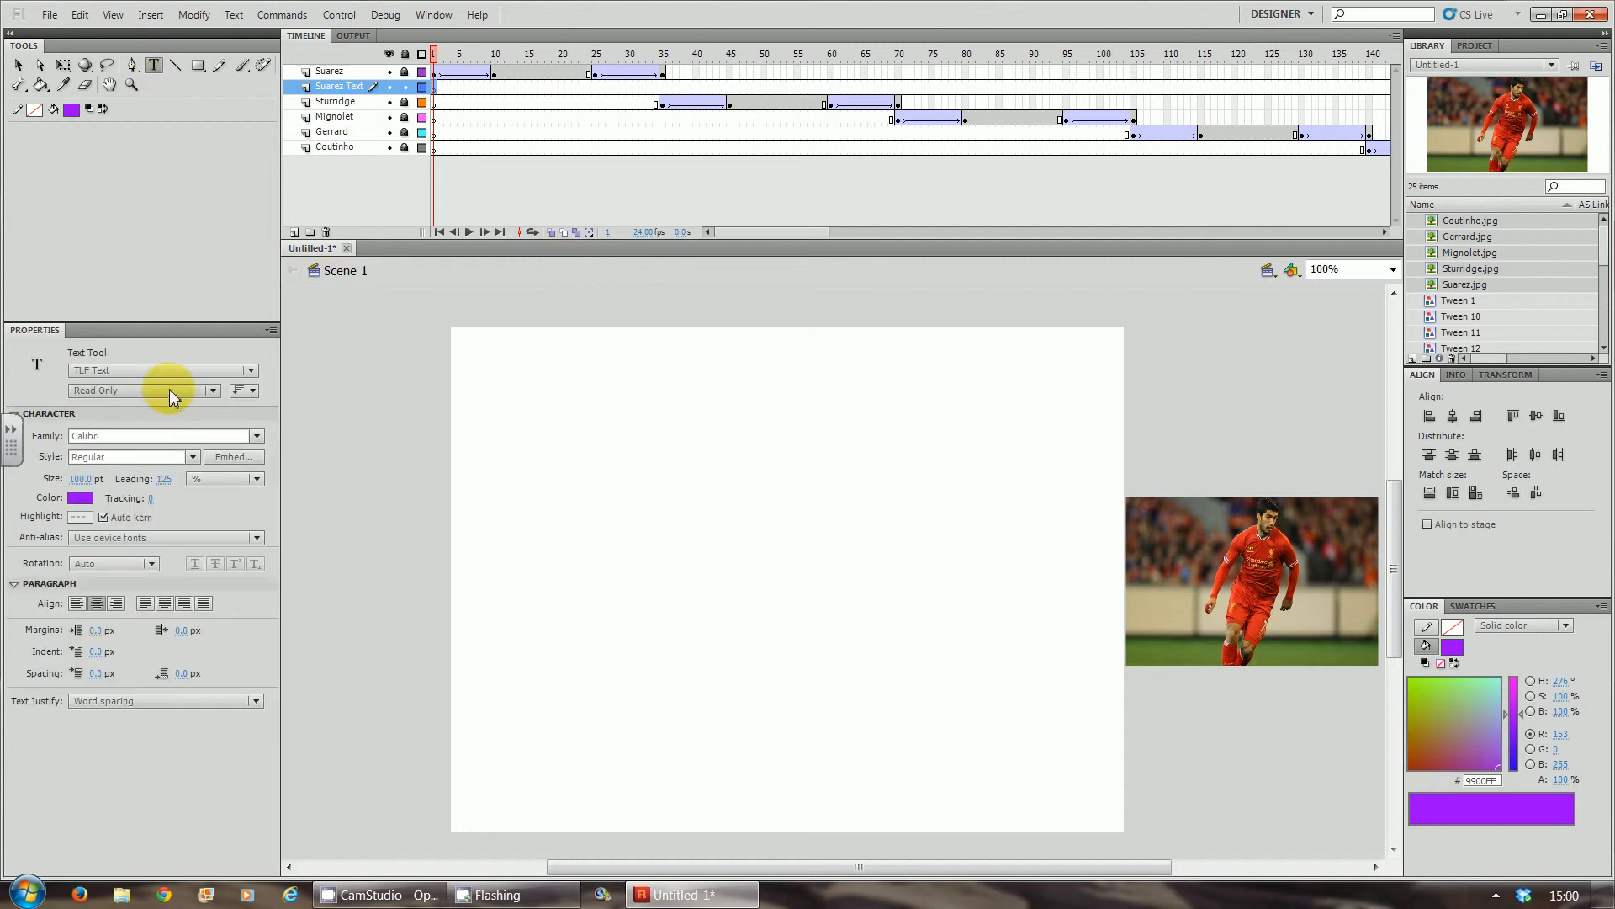
left_click(92, 502)
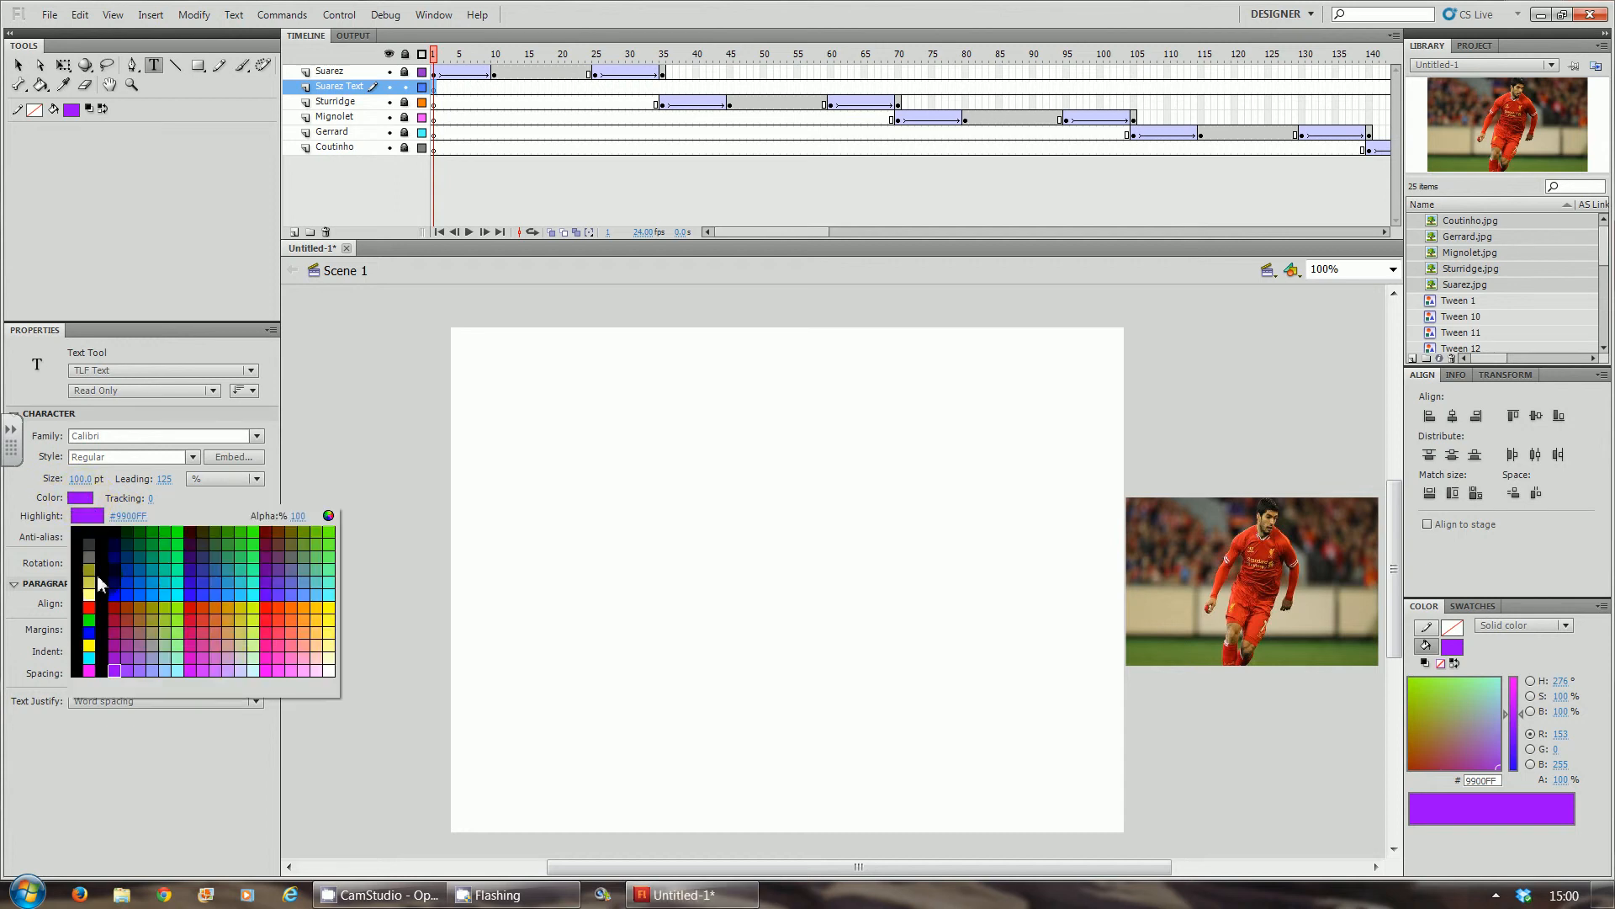
left_click(91, 614)
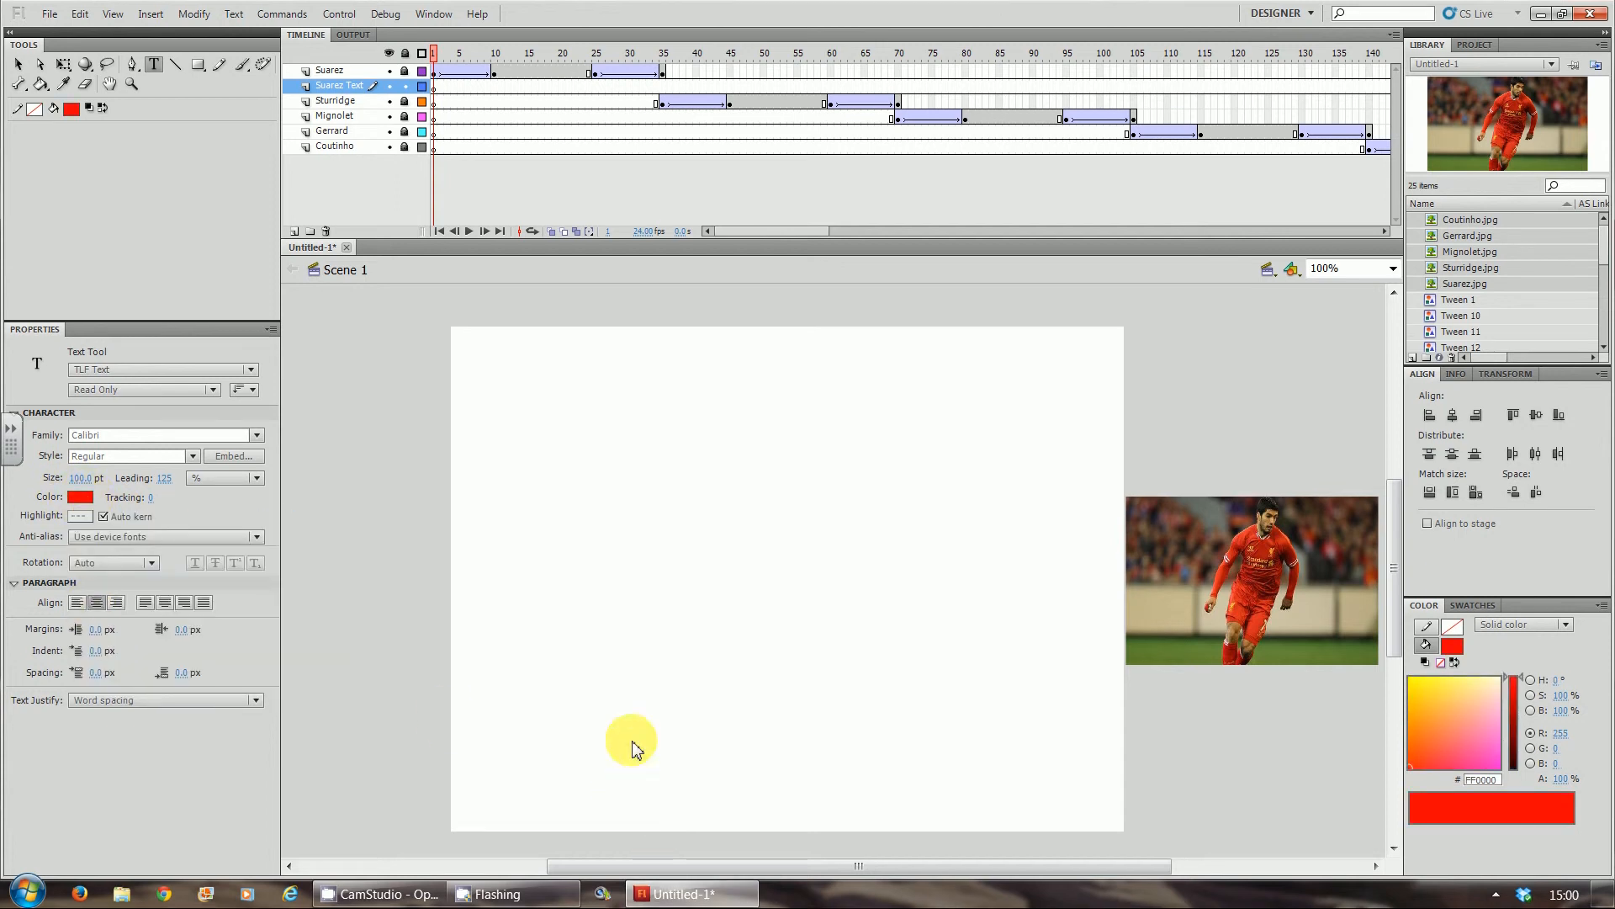
left_click_drag(600, 725, 1037, 772)
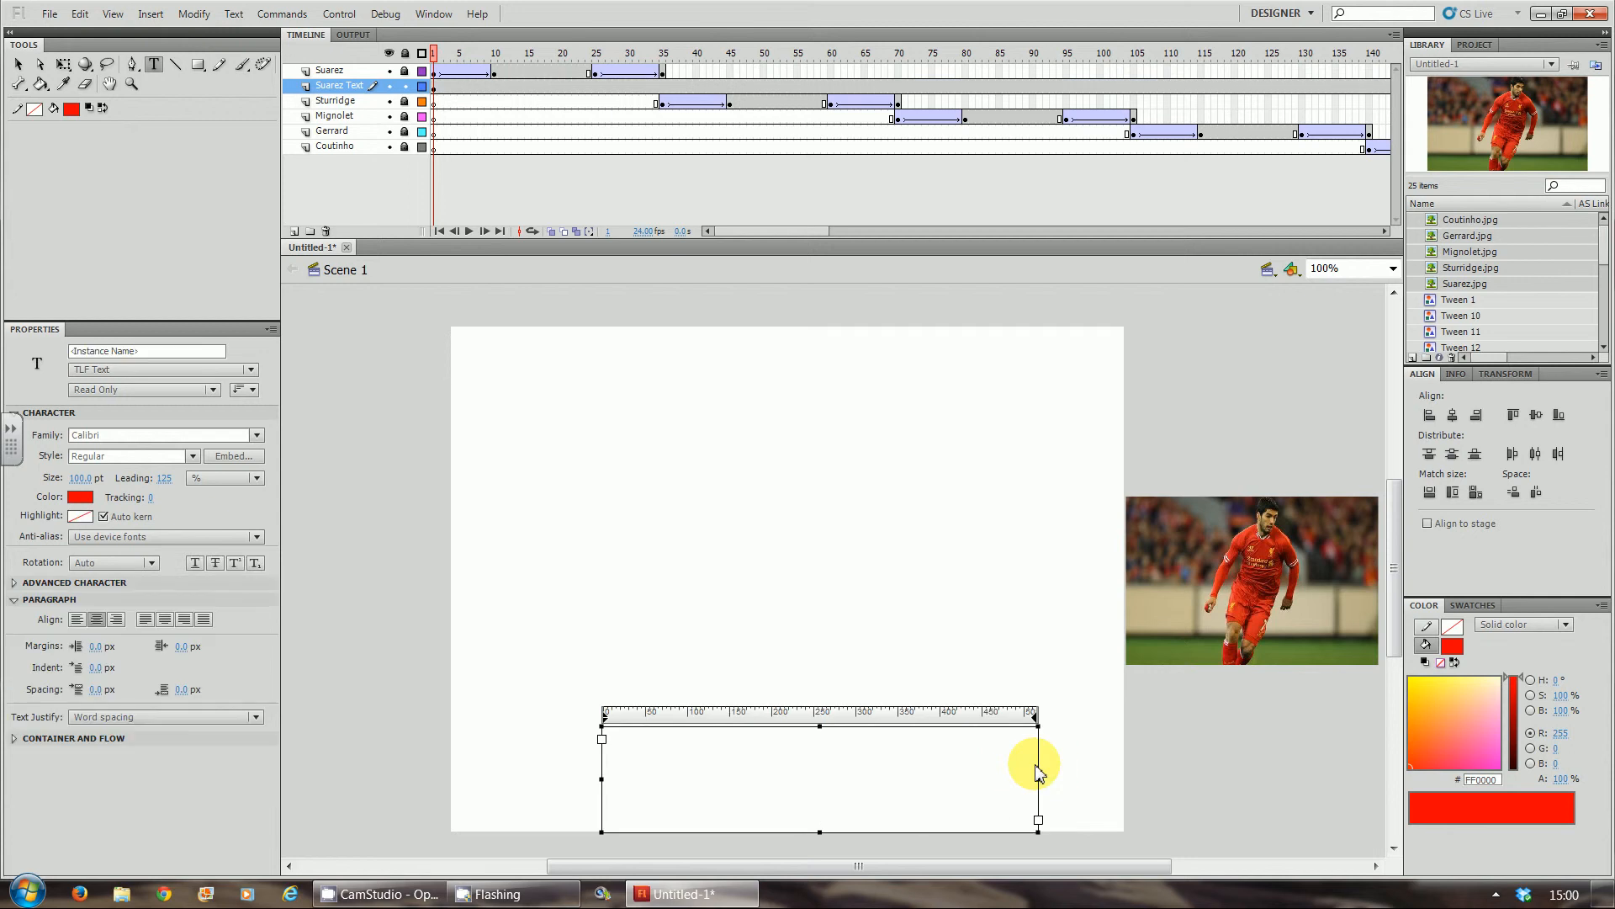
type("Suarex")
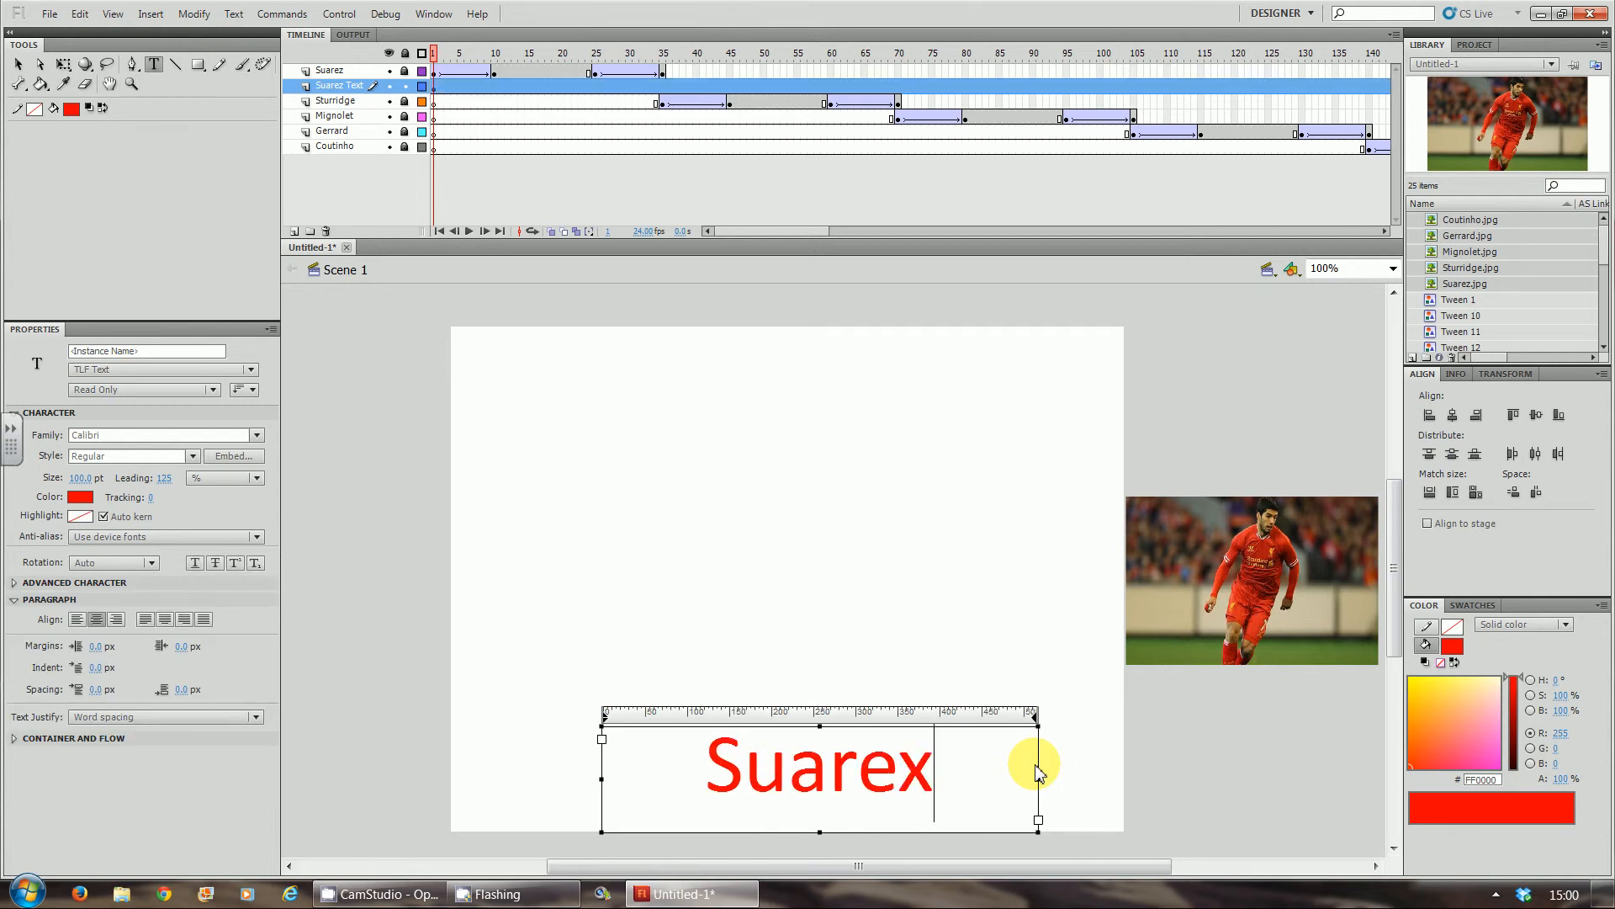
key("BackSpace")
type("z")
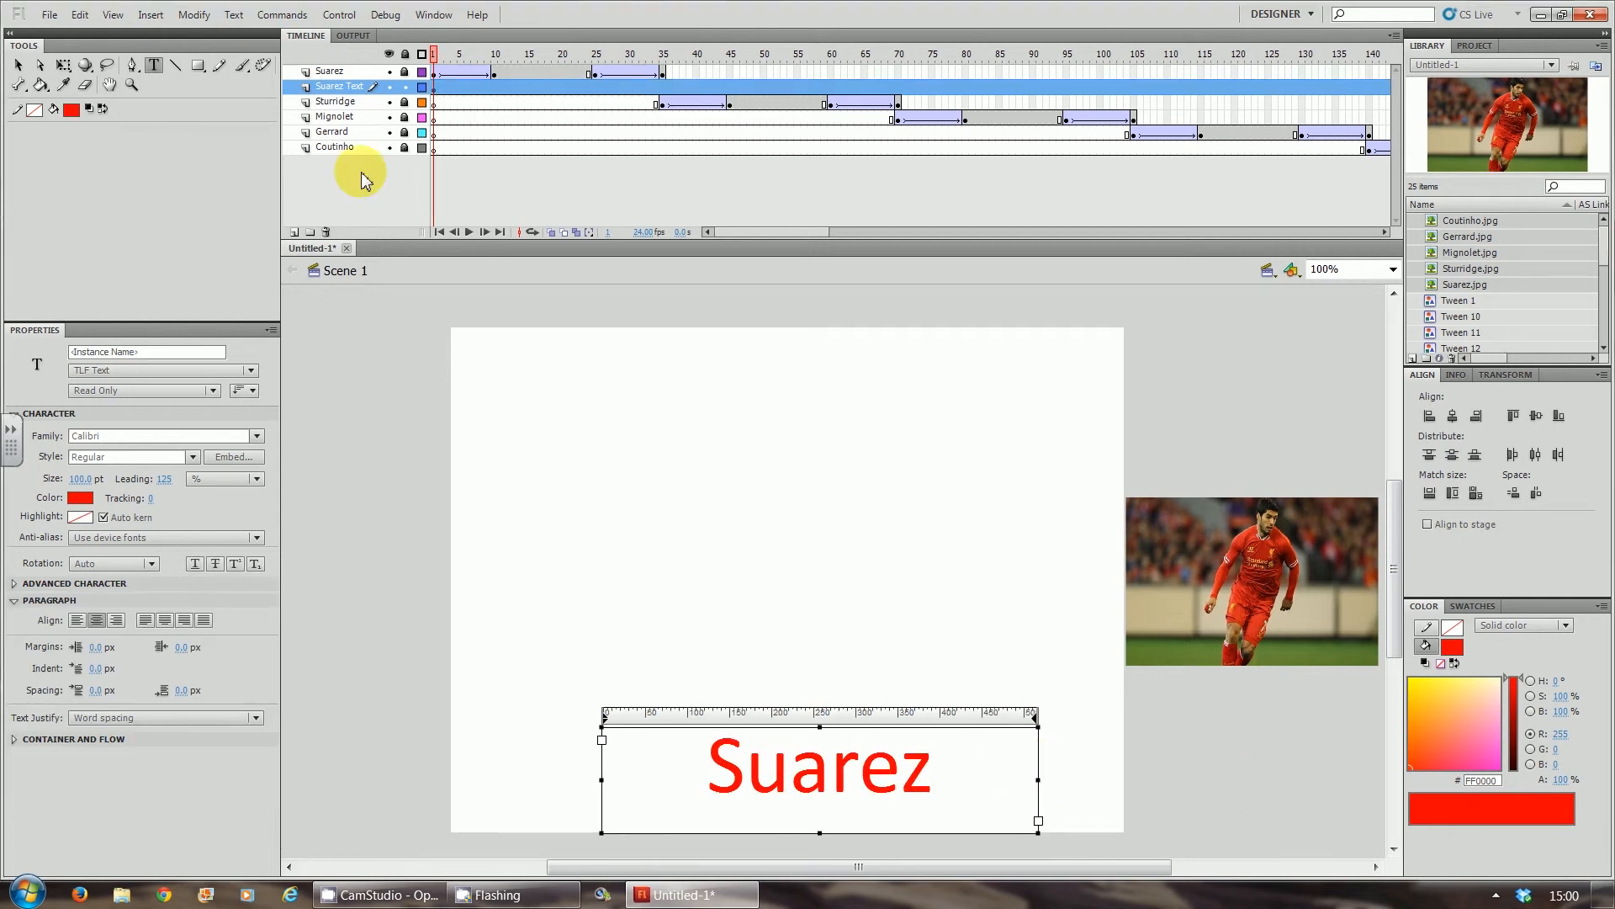
left_click(17, 65)
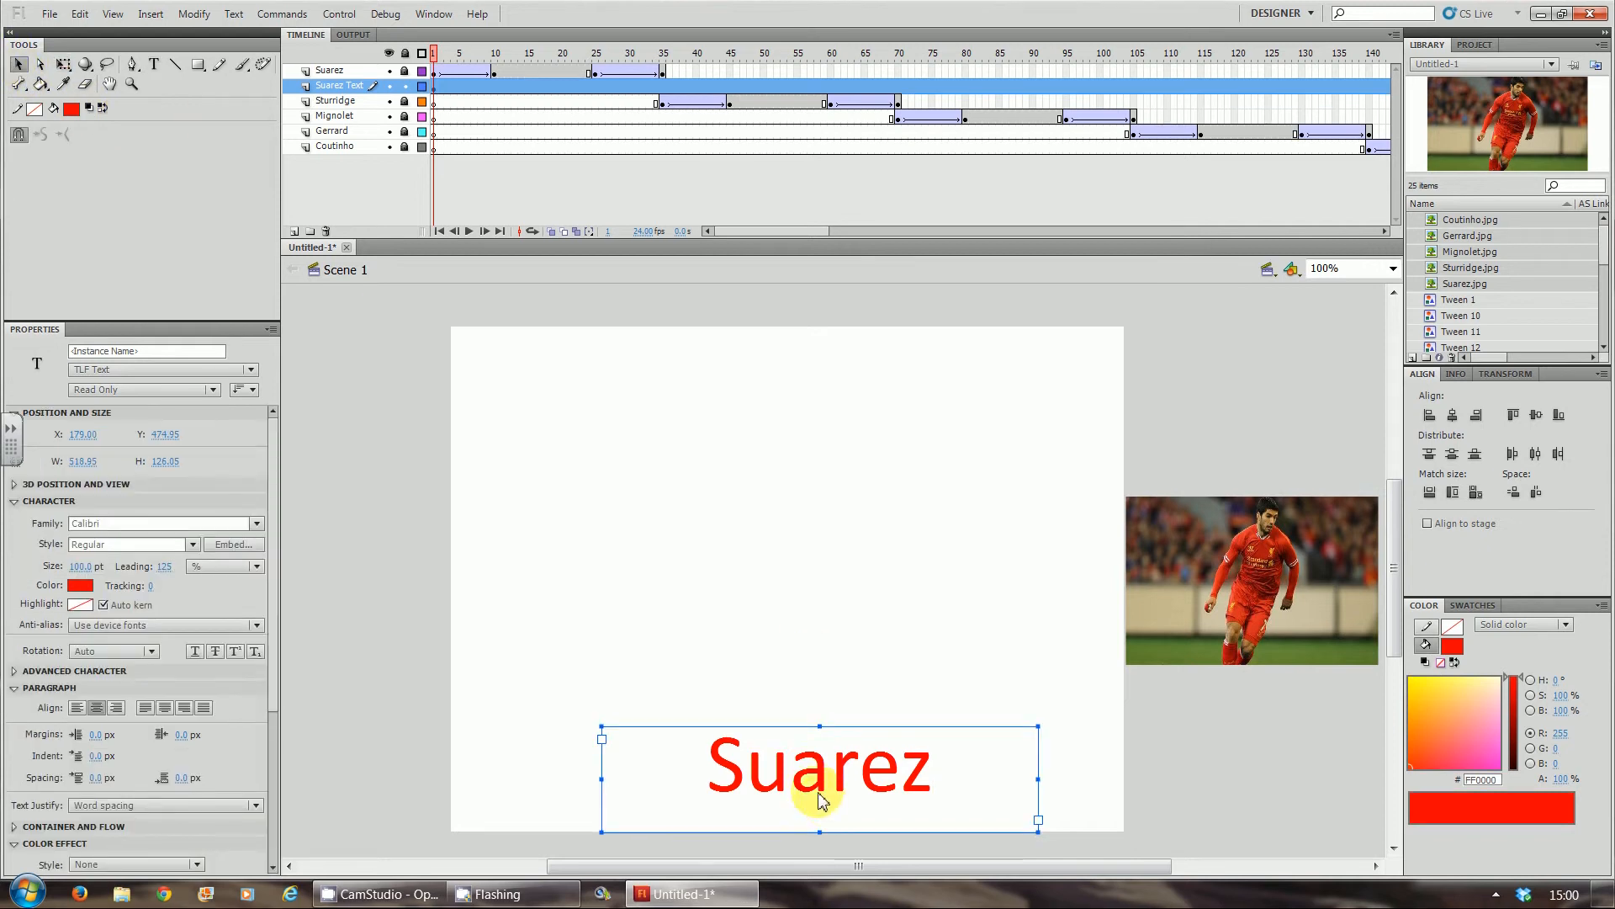
left_click_drag(821, 787, 786, 782)
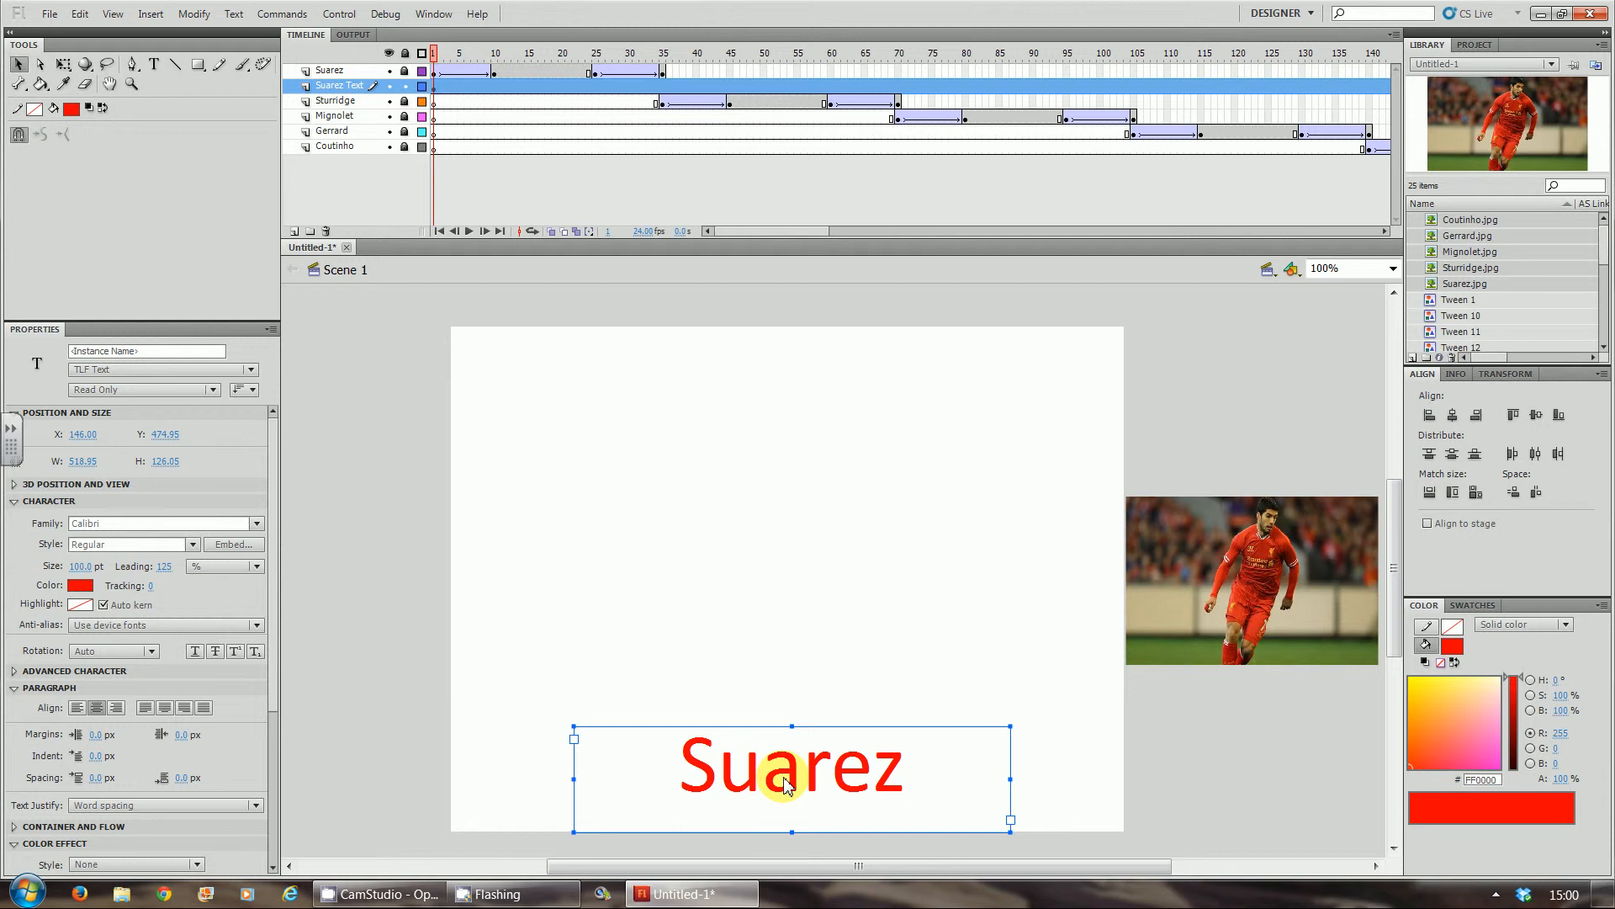
Step: Insert keyframes at frames 10, 25 and 35 of the Suarez Text layer
left_click(494, 88)
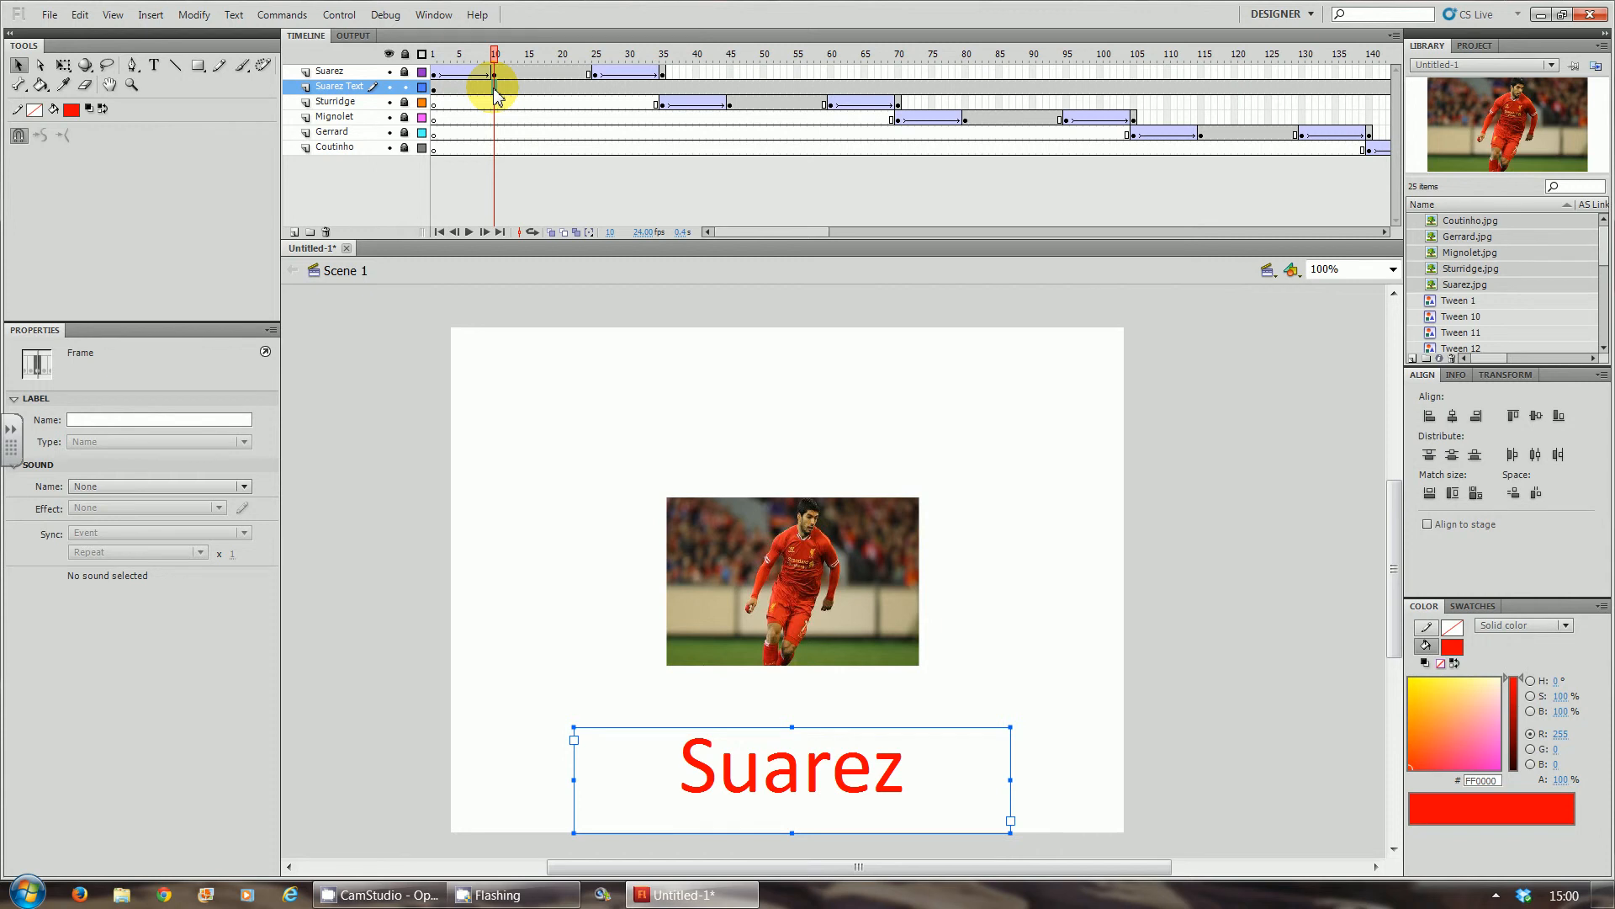
left_click(589, 89)
key("F6")
left_click(590, 89)
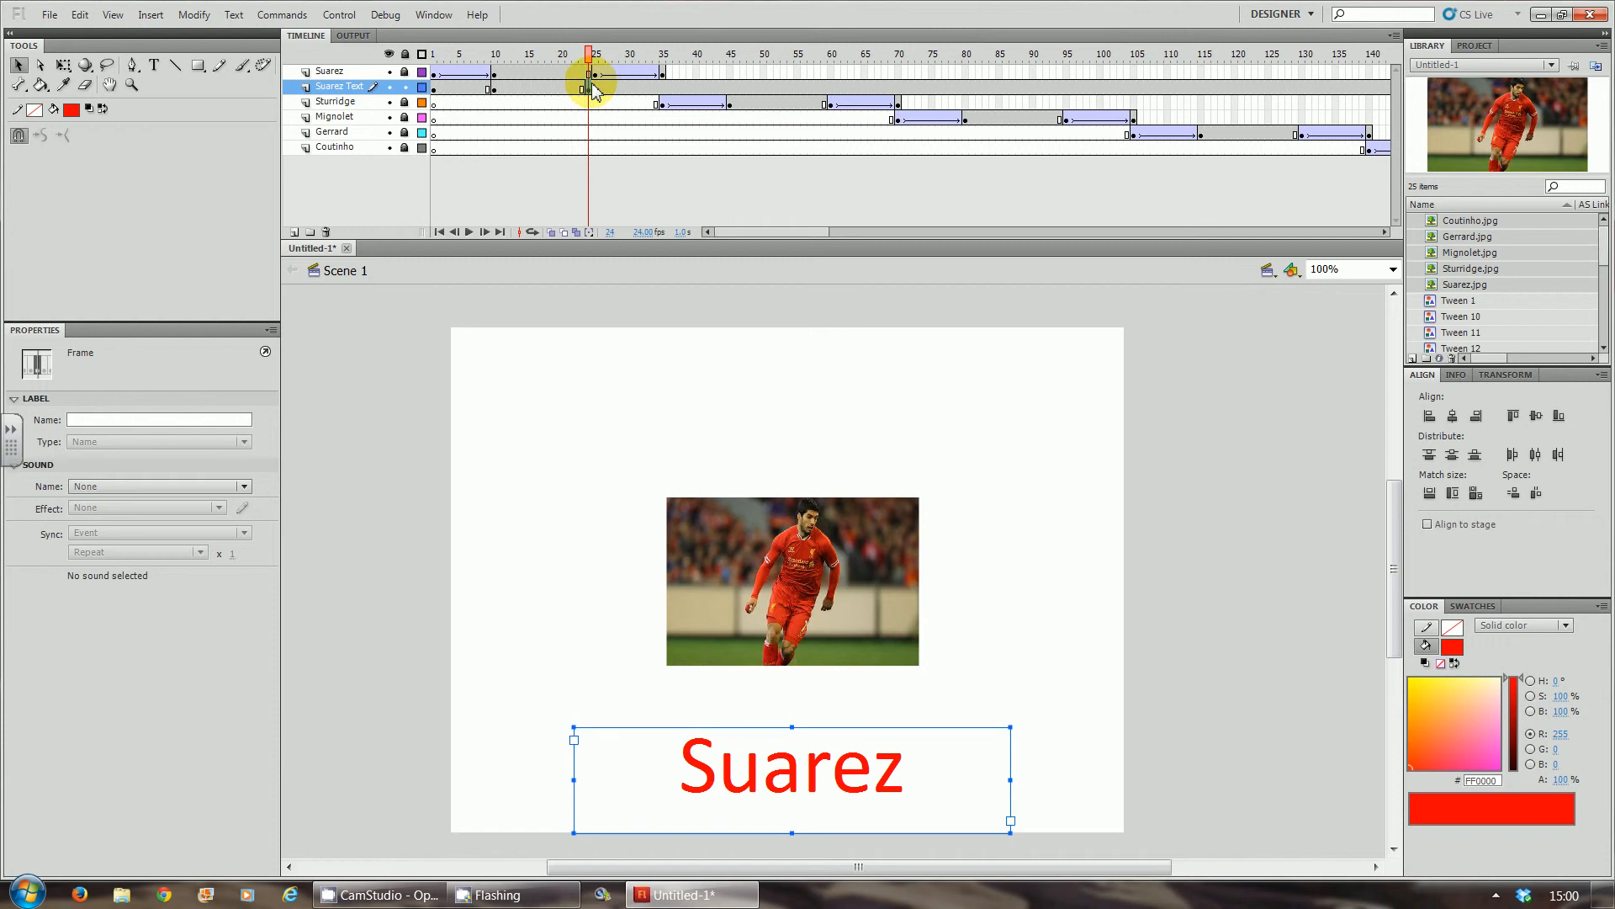
left_click(597, 88)
key("ctrl+z")
left_click(595, 87)
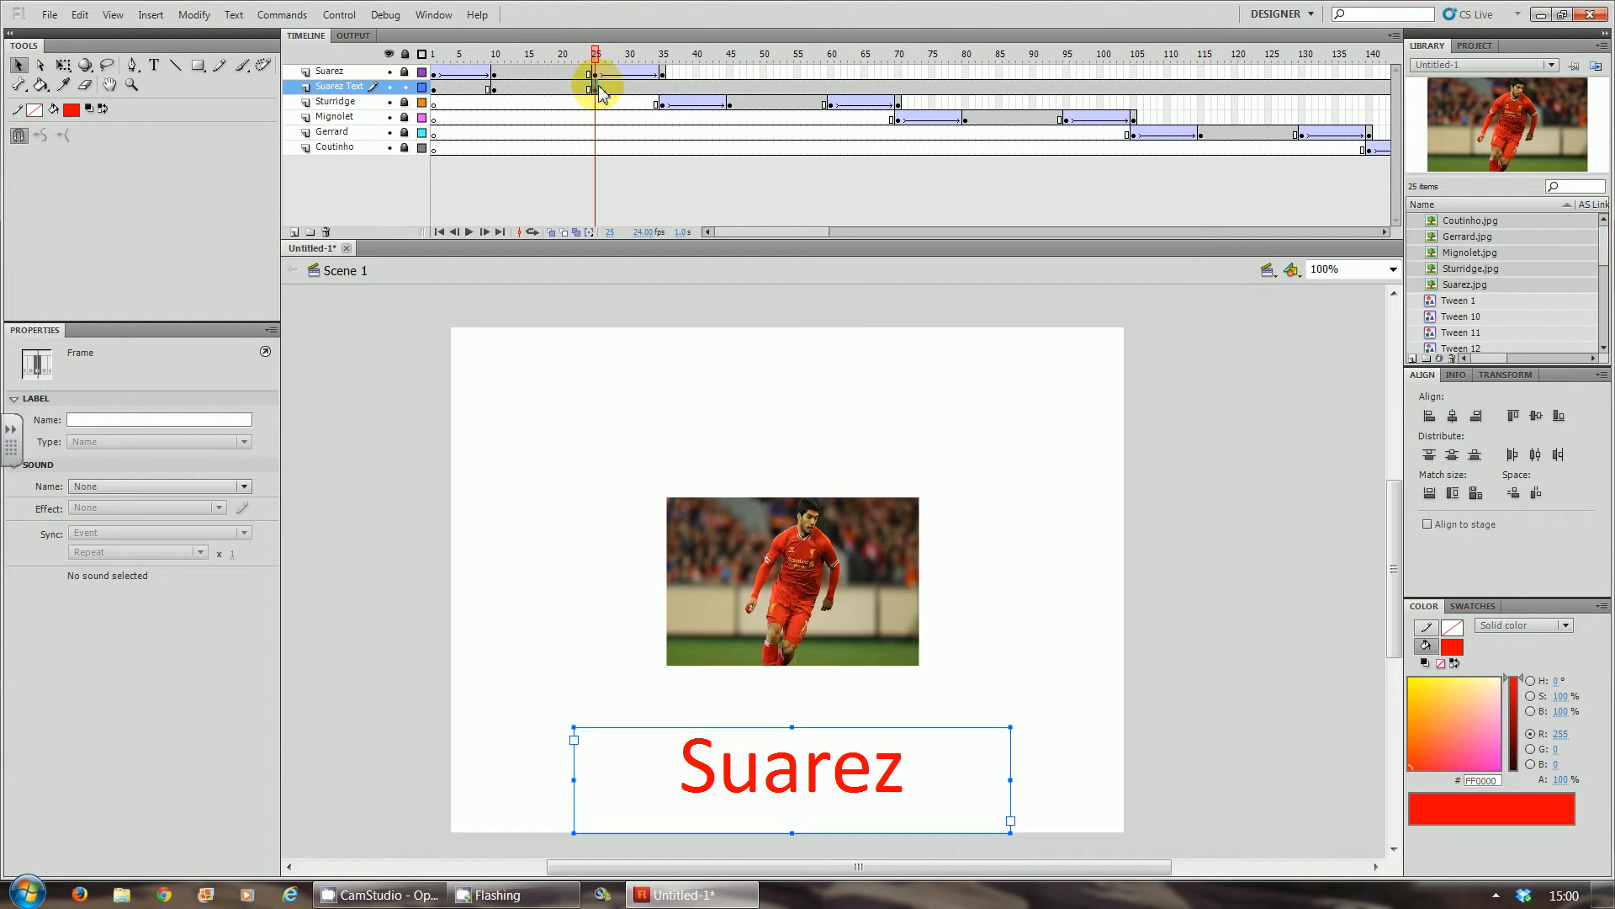
left_click(662, 87)
key("F6")
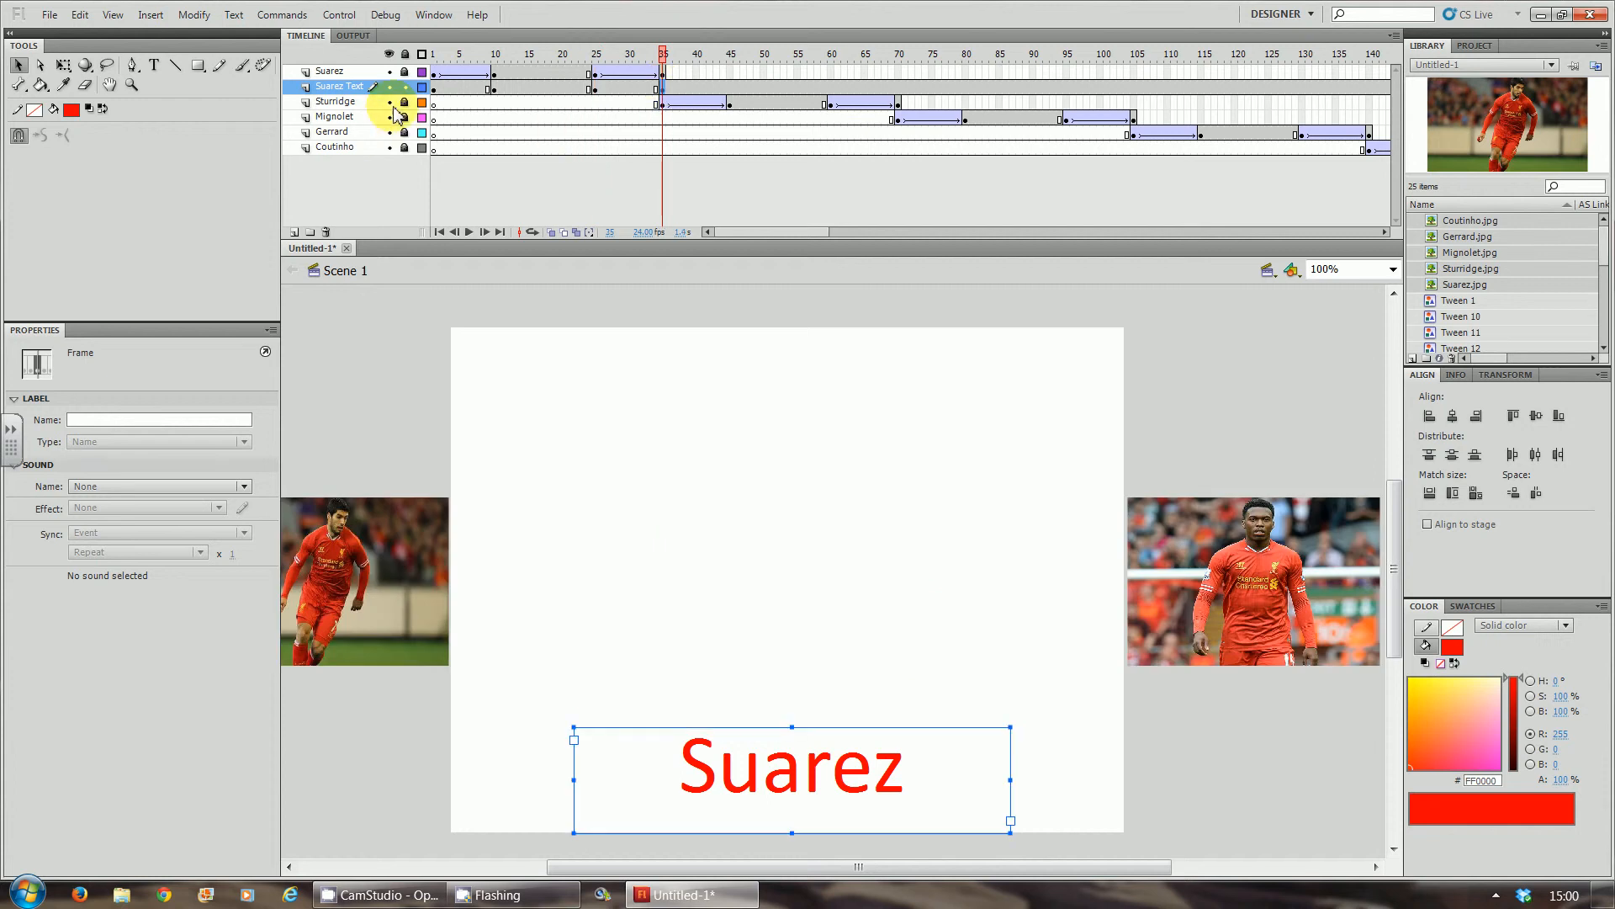
Step: Move the Suarez text just off the stage's left side in frame 1 and just off its right side in frame 35
left_click(434, 88)
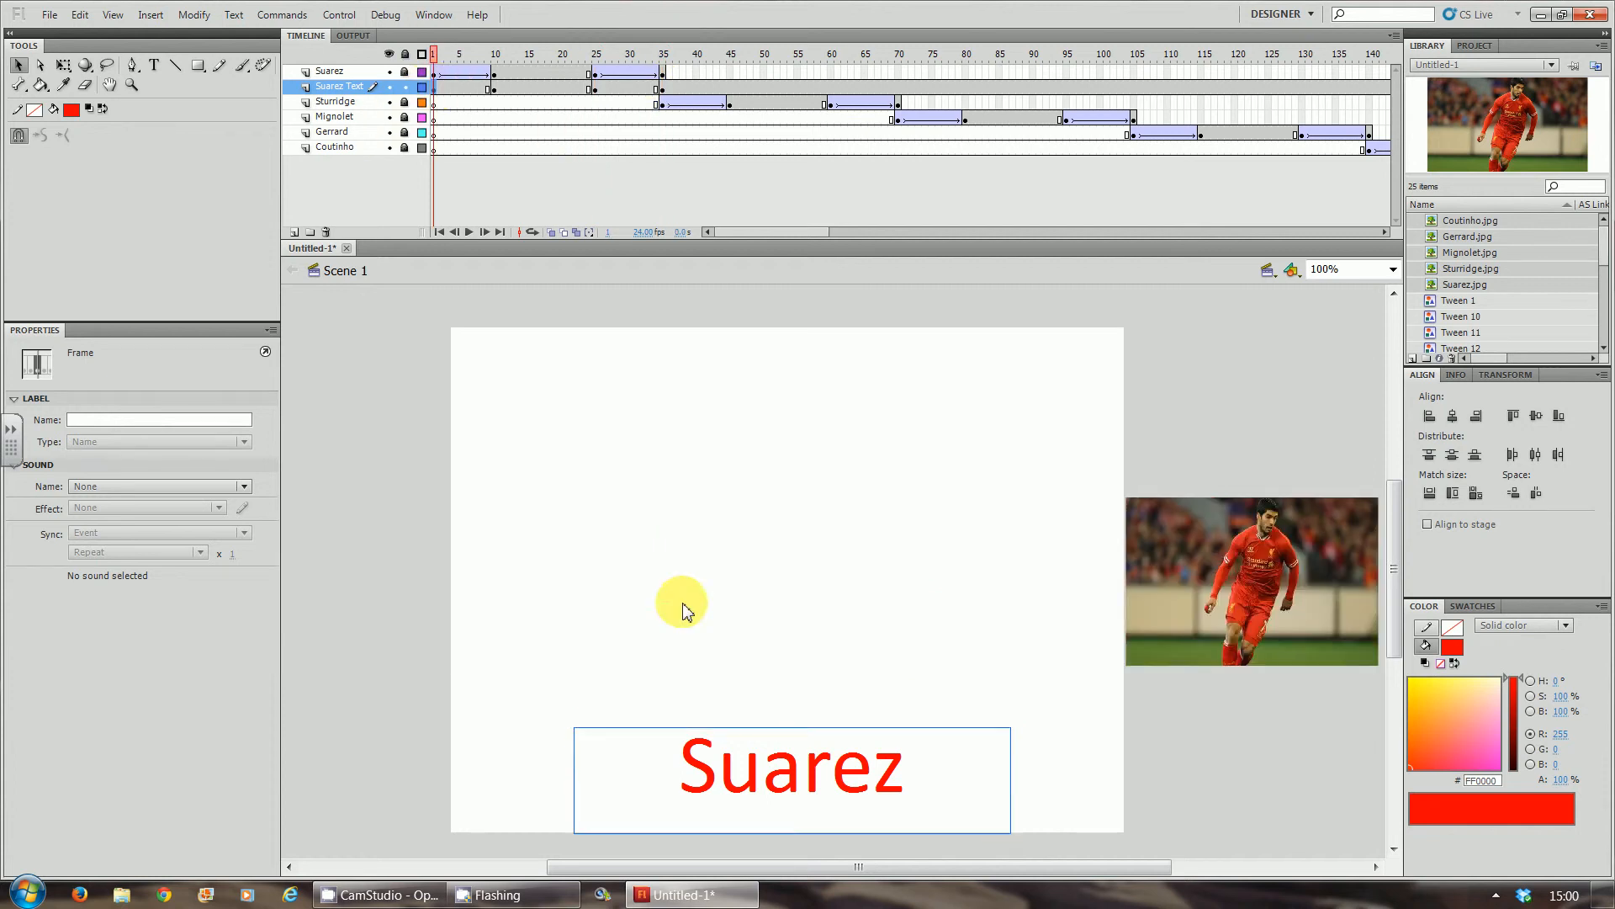
left_click_drag(703, 795, 369, 775)
left_click(556, 767)
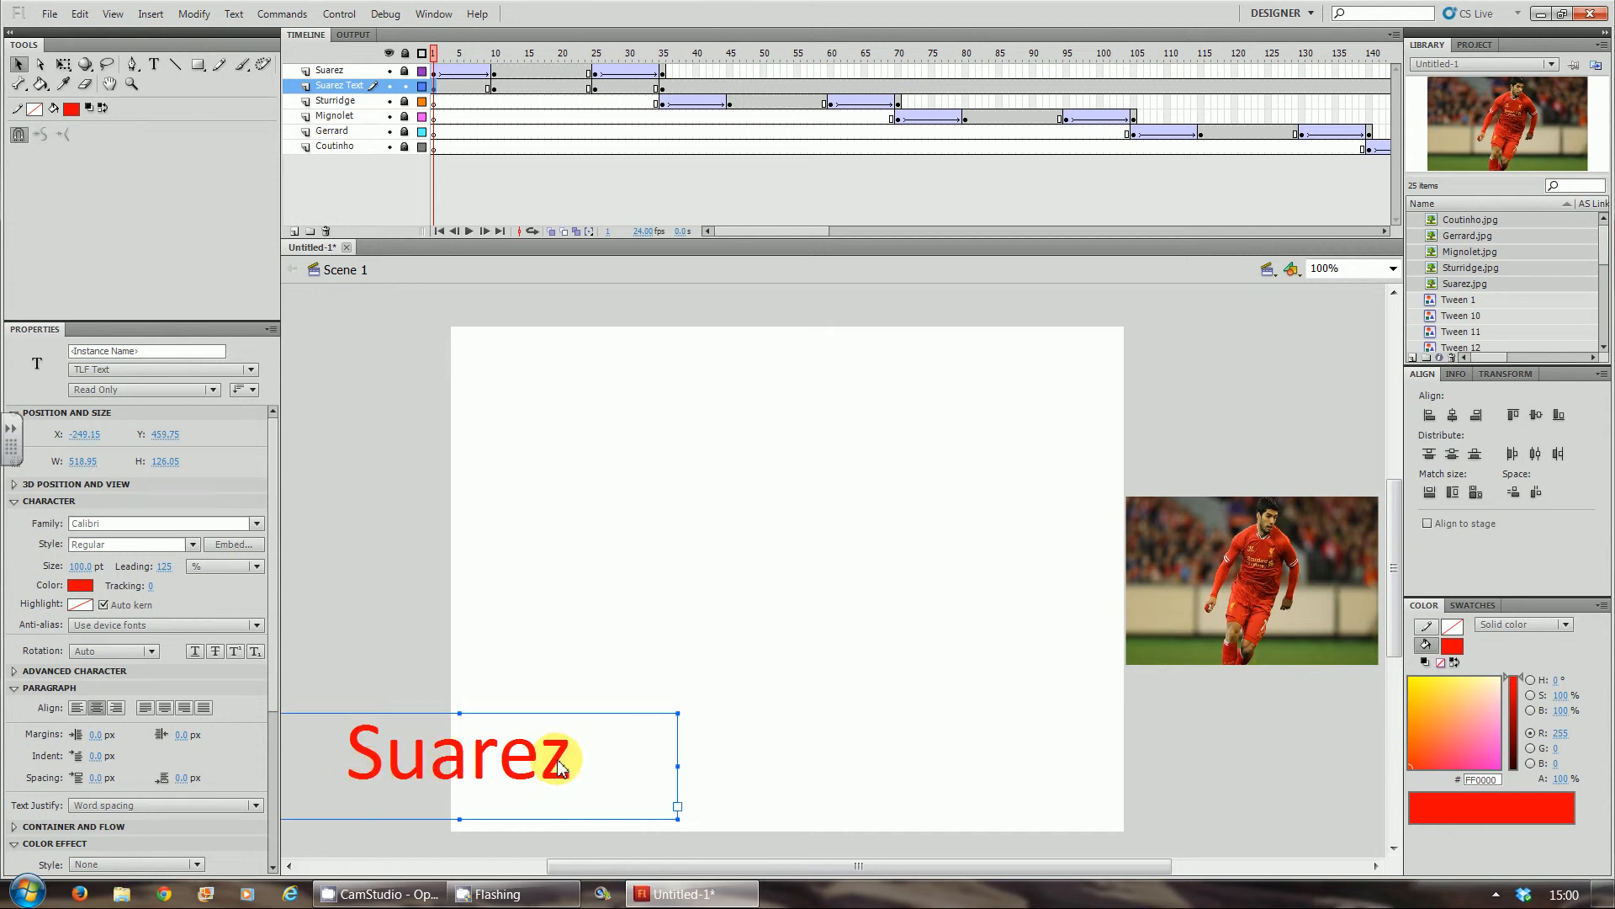
left_click_drag(557, 768, 422, 764)
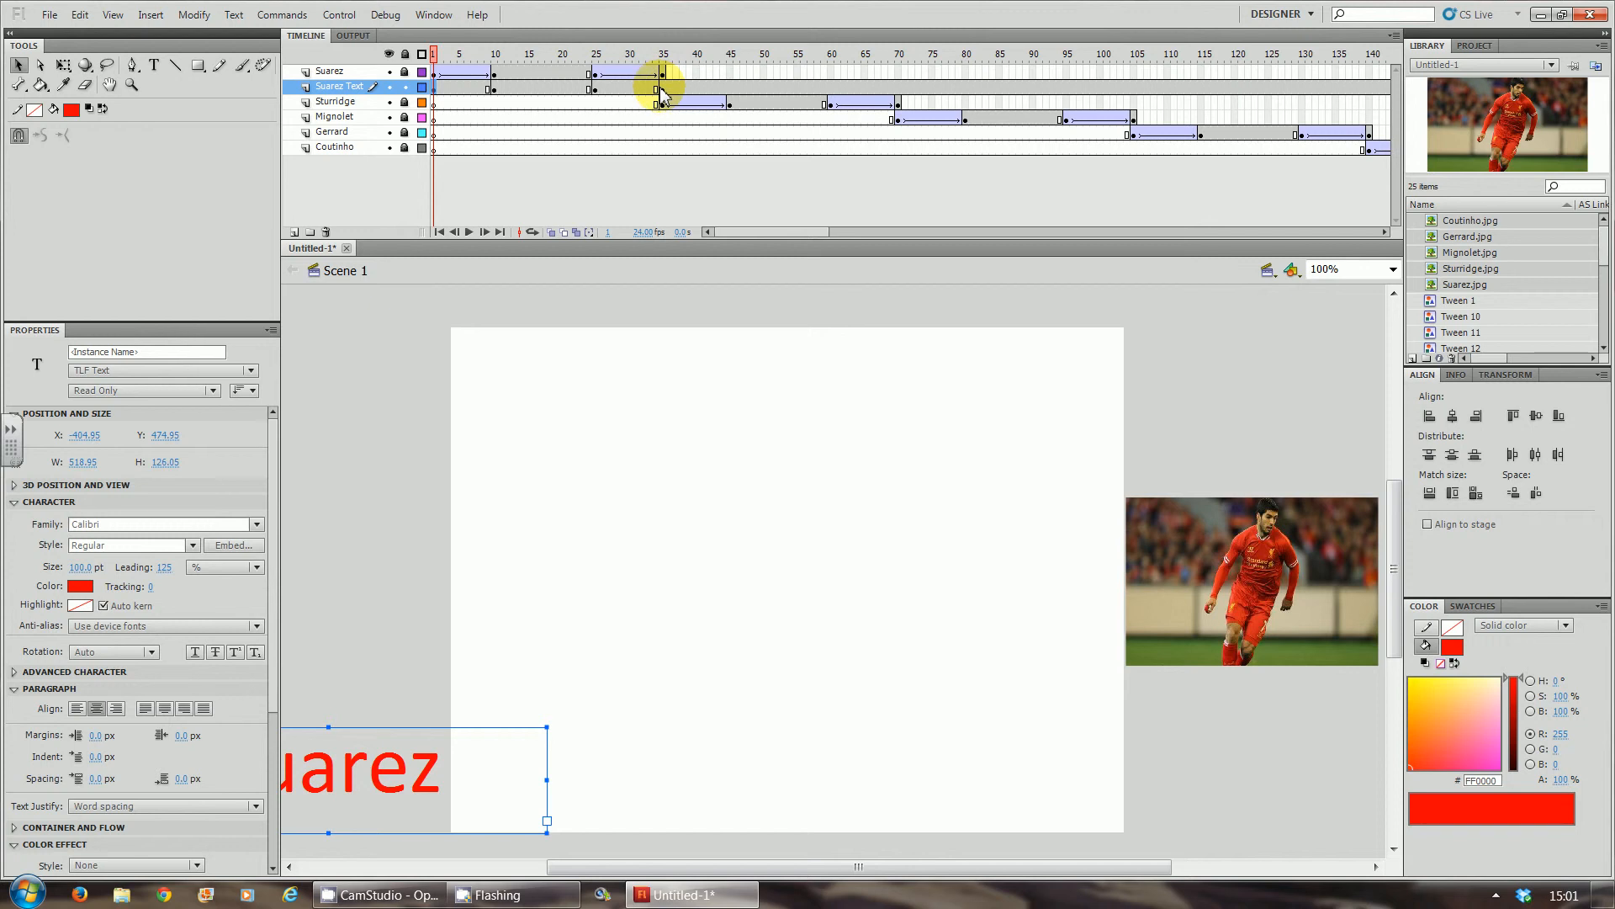
left_click(661, 87)
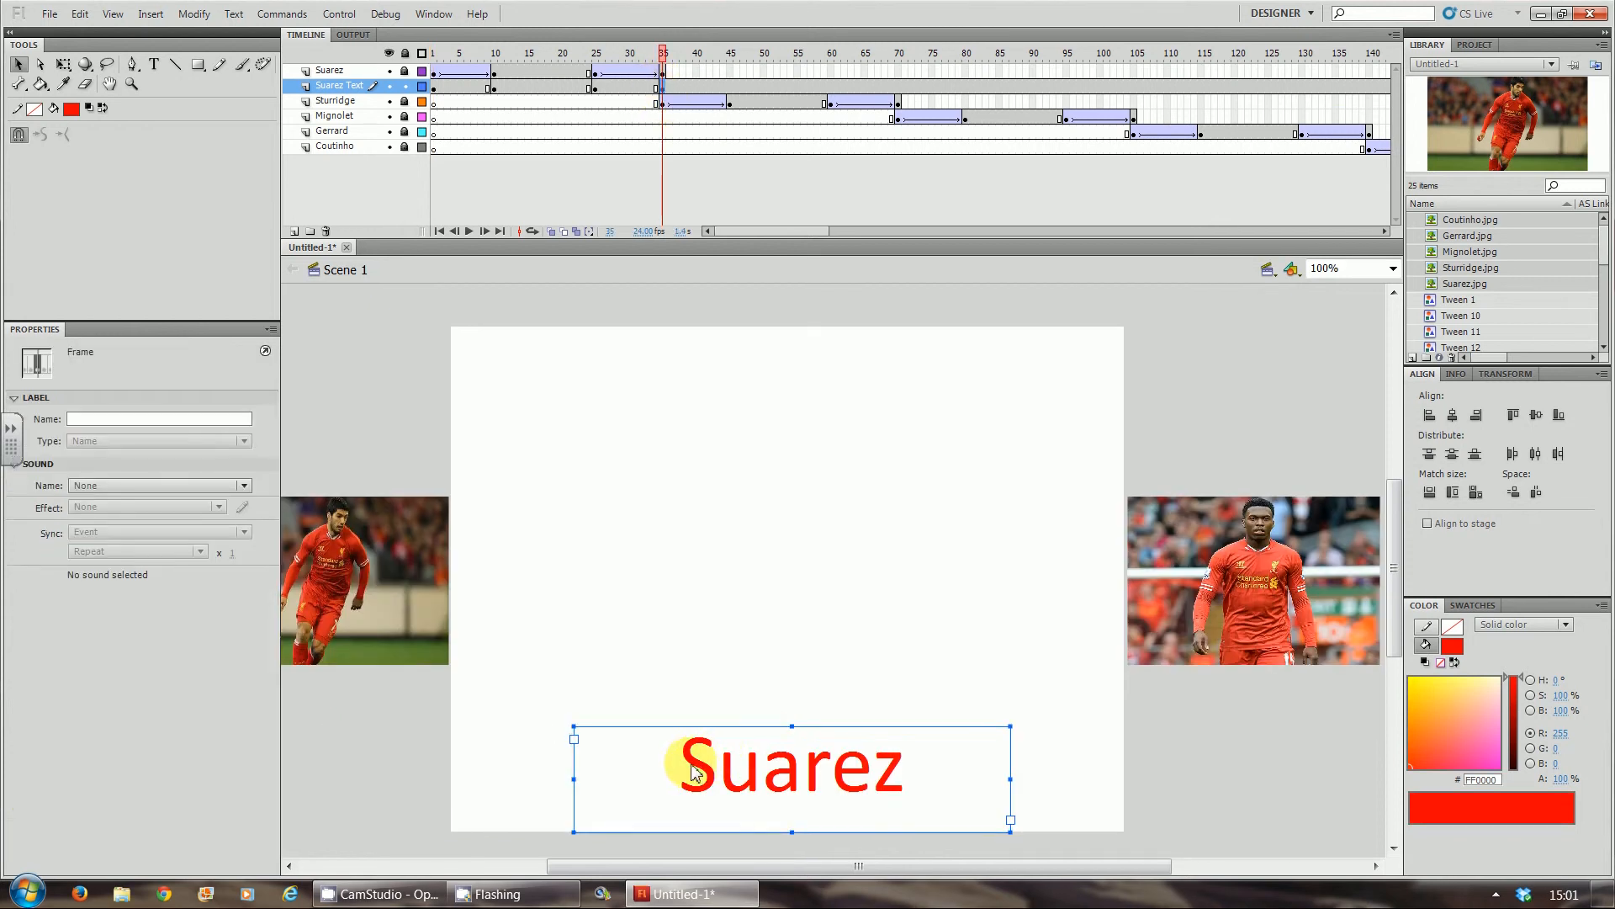
left_click_drag(697, 770, 1151, 761)
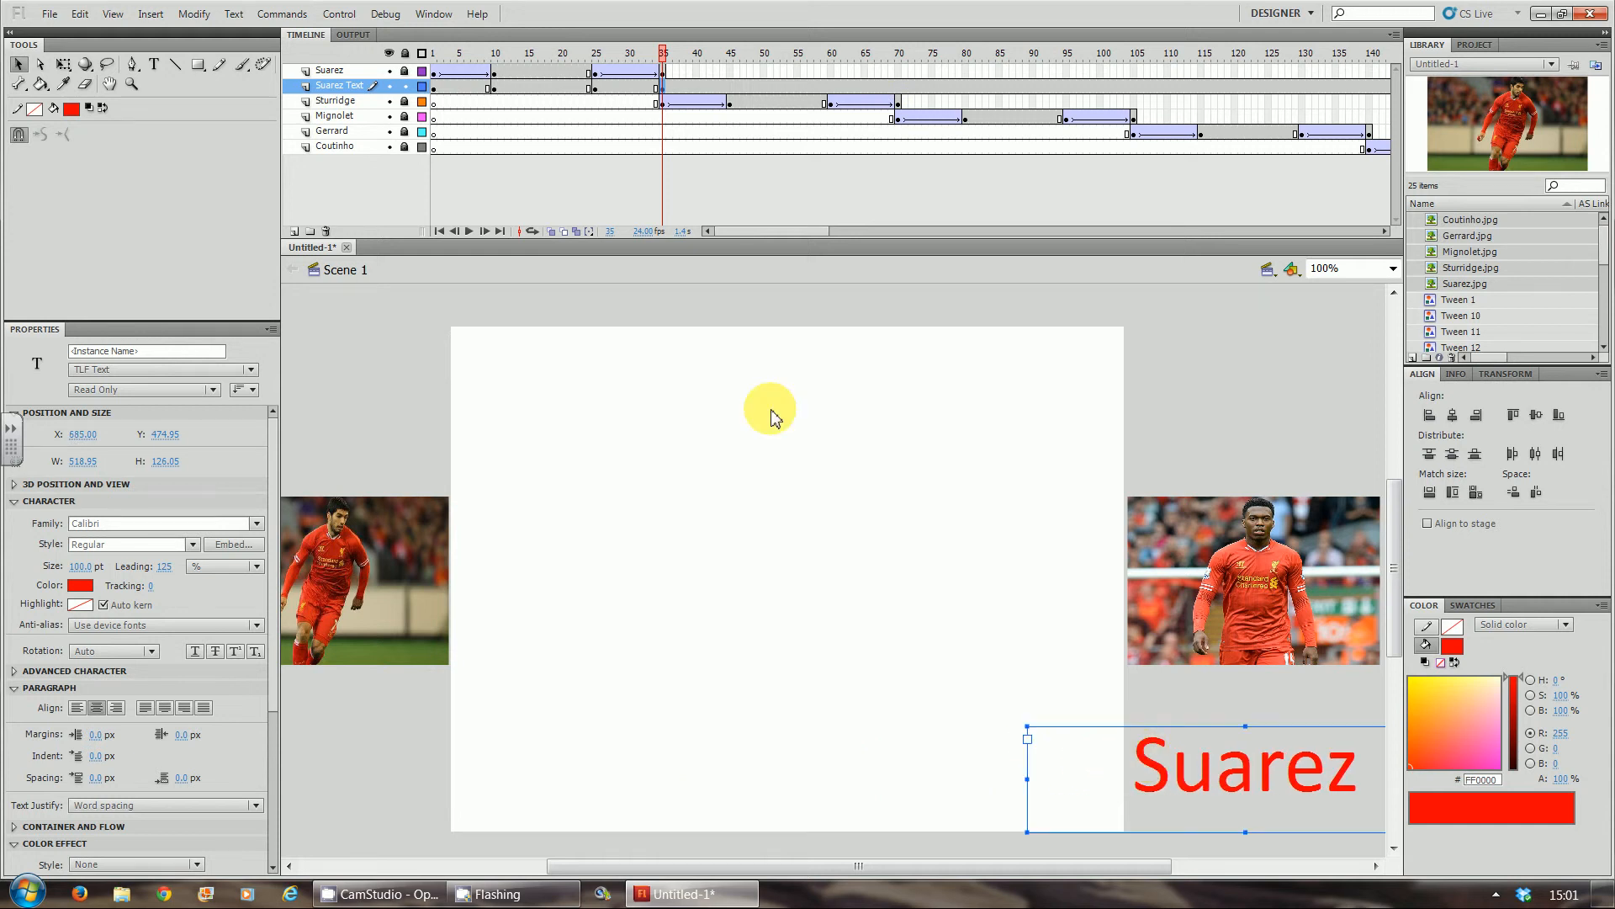
Step: Create classic tweens on the Suarez Text layer between frames 1 and 10 and frames 25 and 35, then scrub to frame 35
right_click(462, 88)
left_click(468, 139)
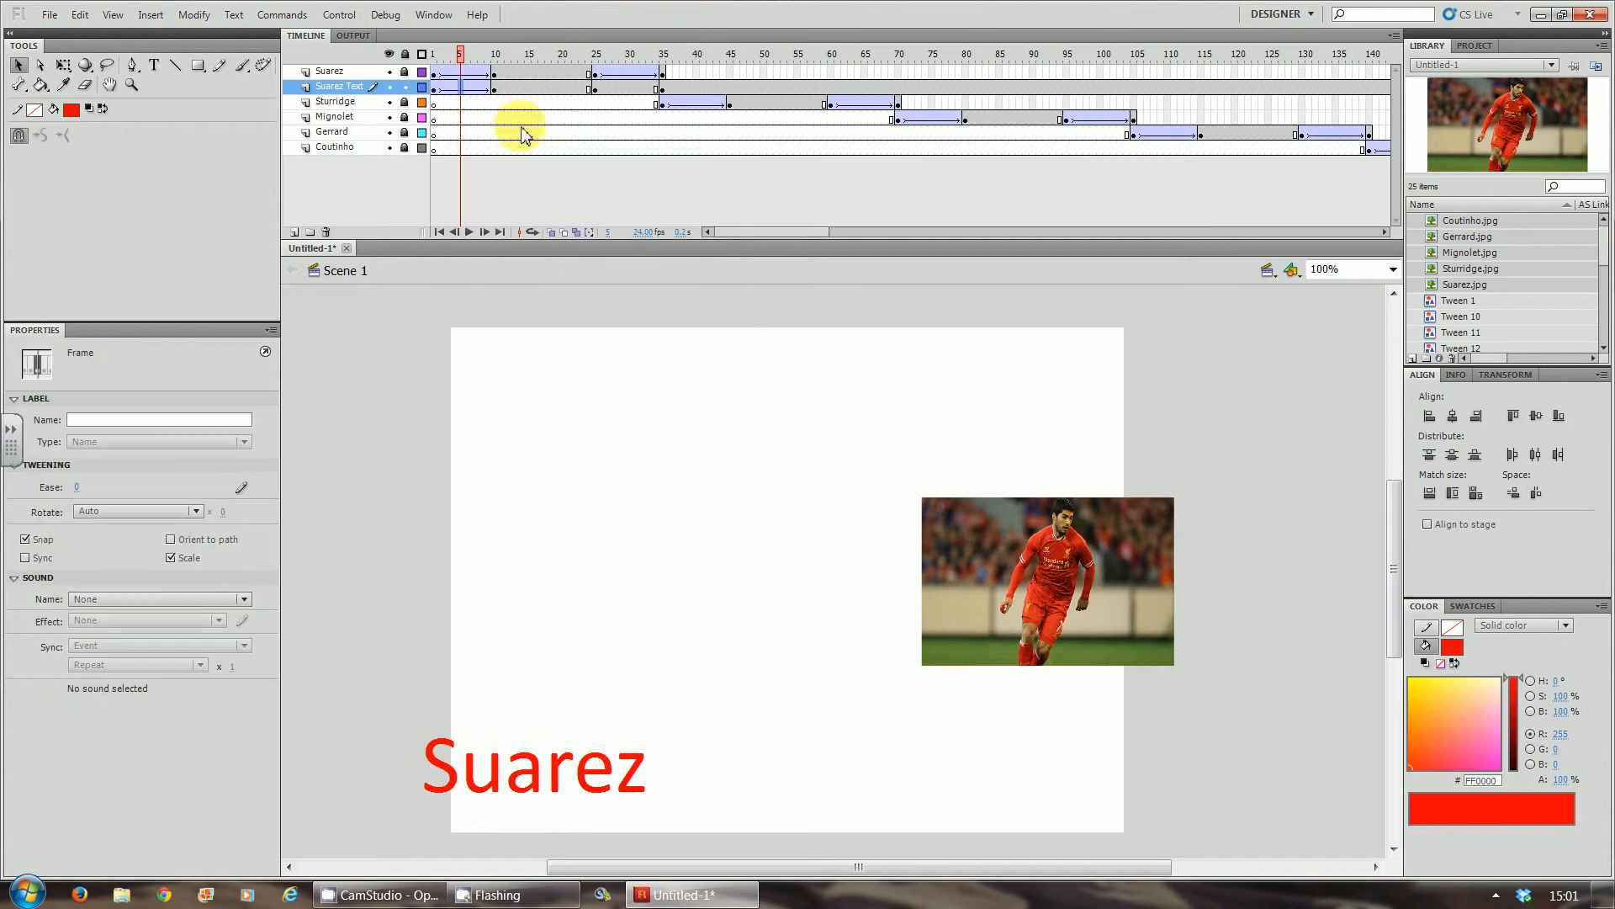
right_click(597, 88)
left_click(621, 152)
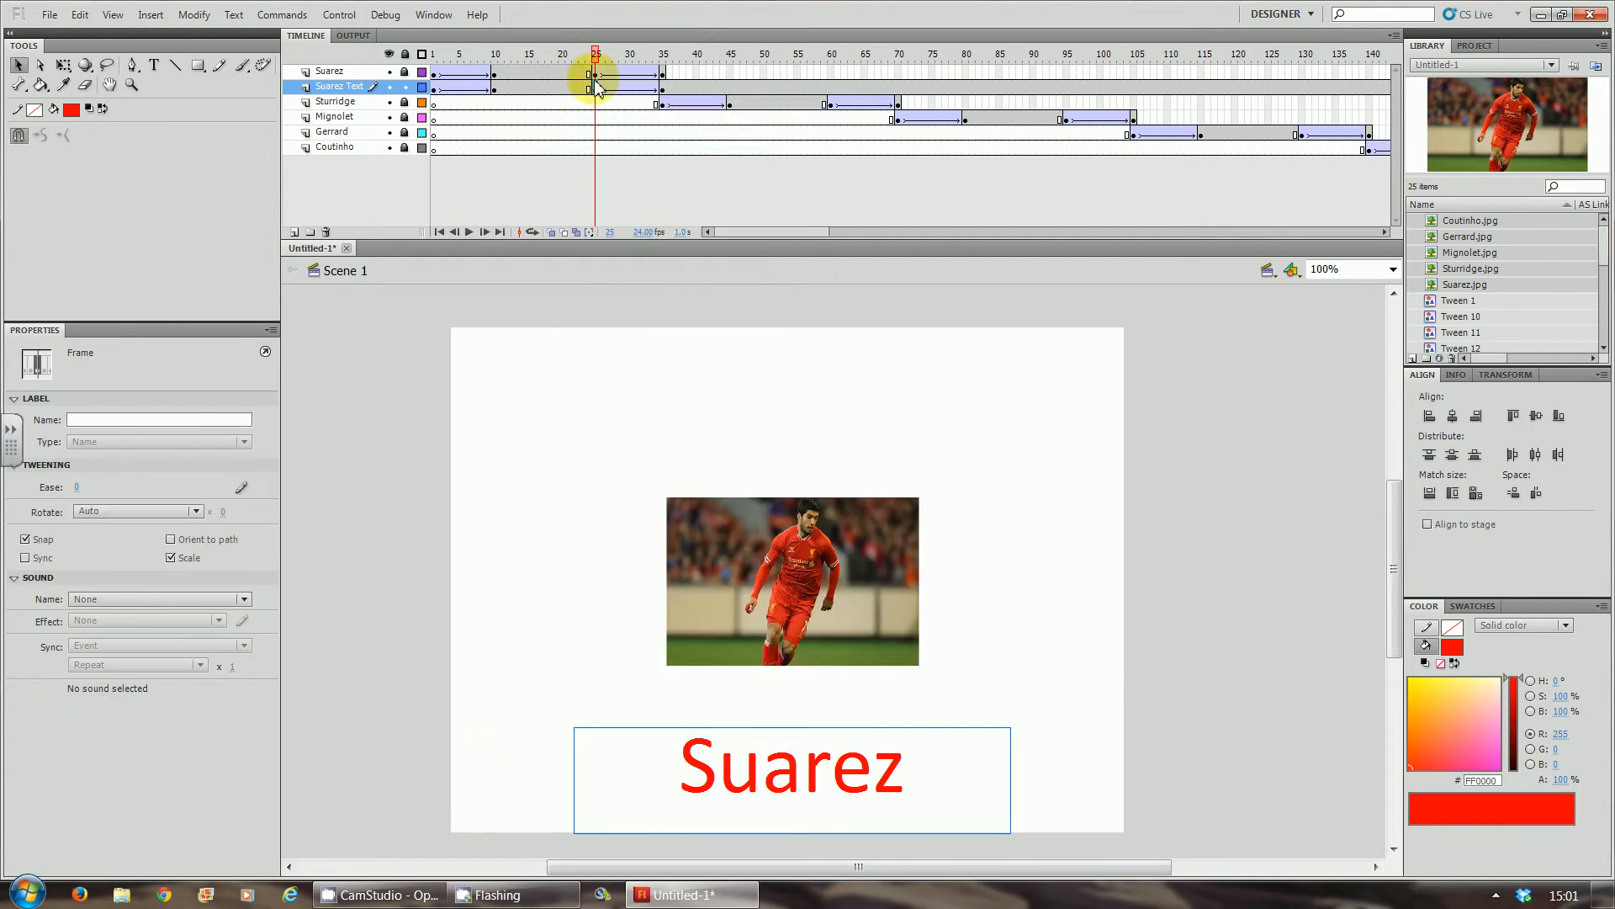
left_click_drag(602, 56, 663, 60)
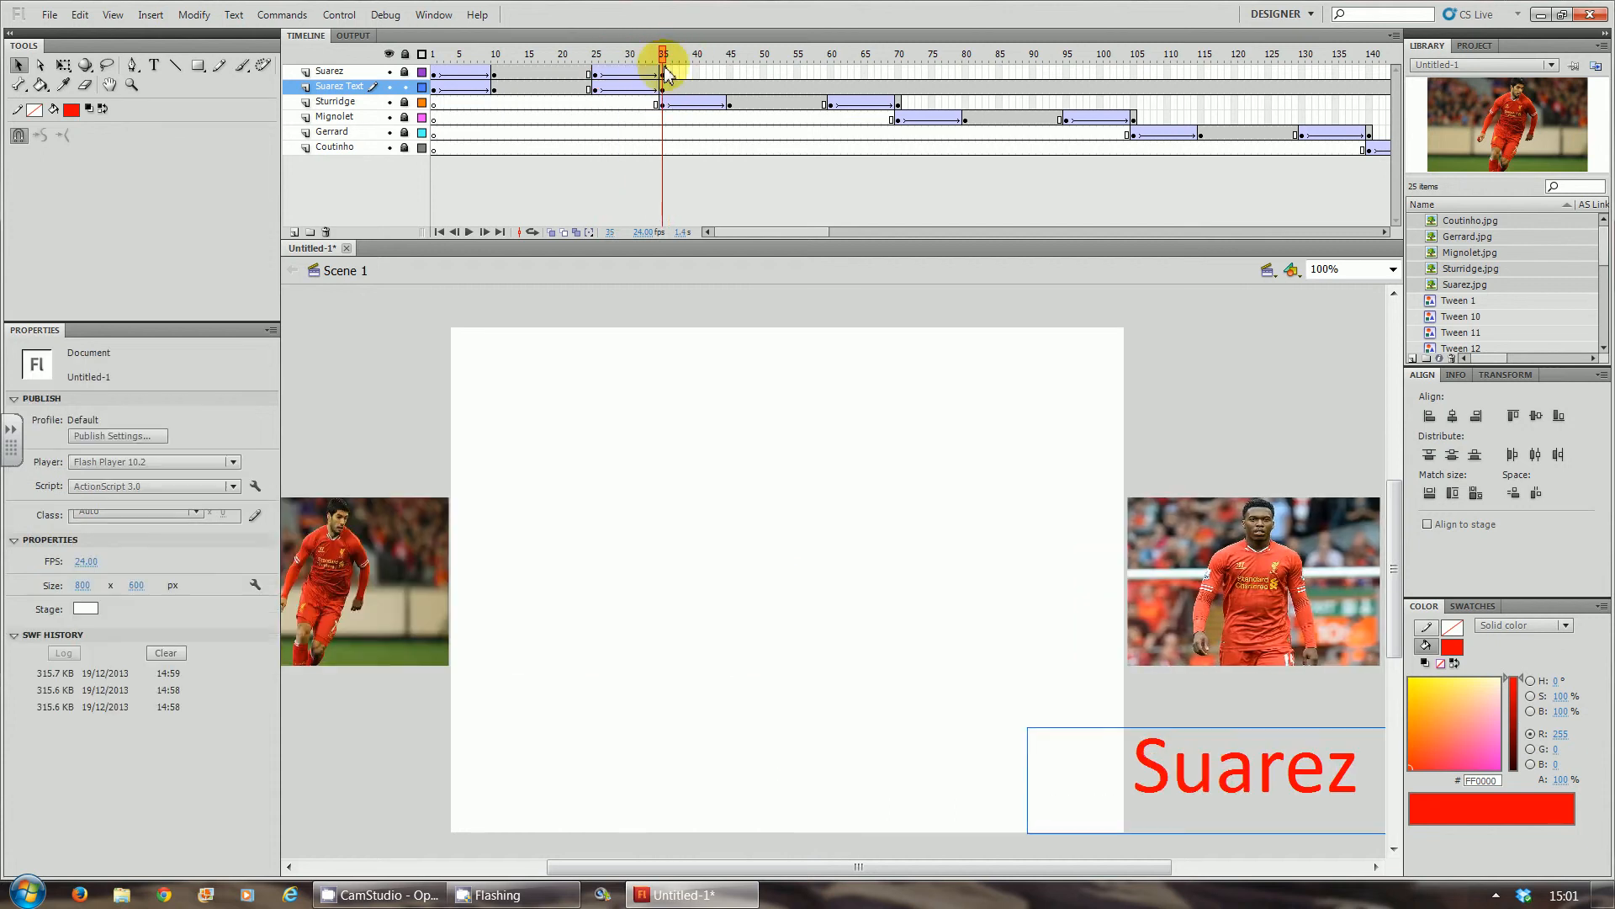
Step: Add a new layer named Sturridge Text directly below the Sturridge layer
left_click(295, 234)
left_click_drag(330, 87, 328, 134)
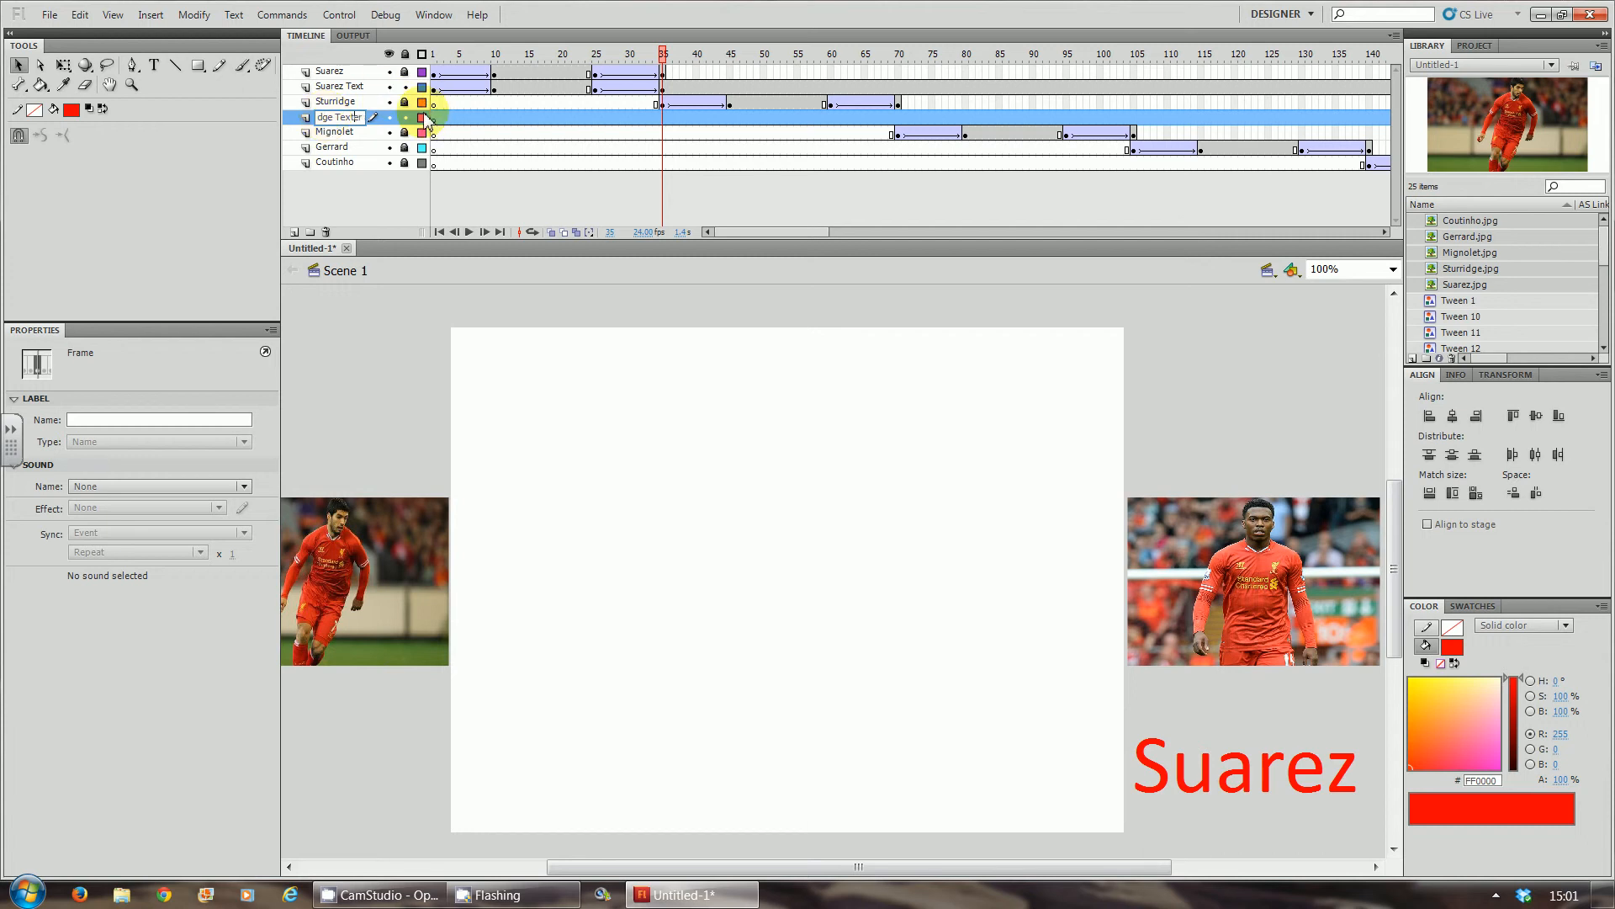
key("Return")
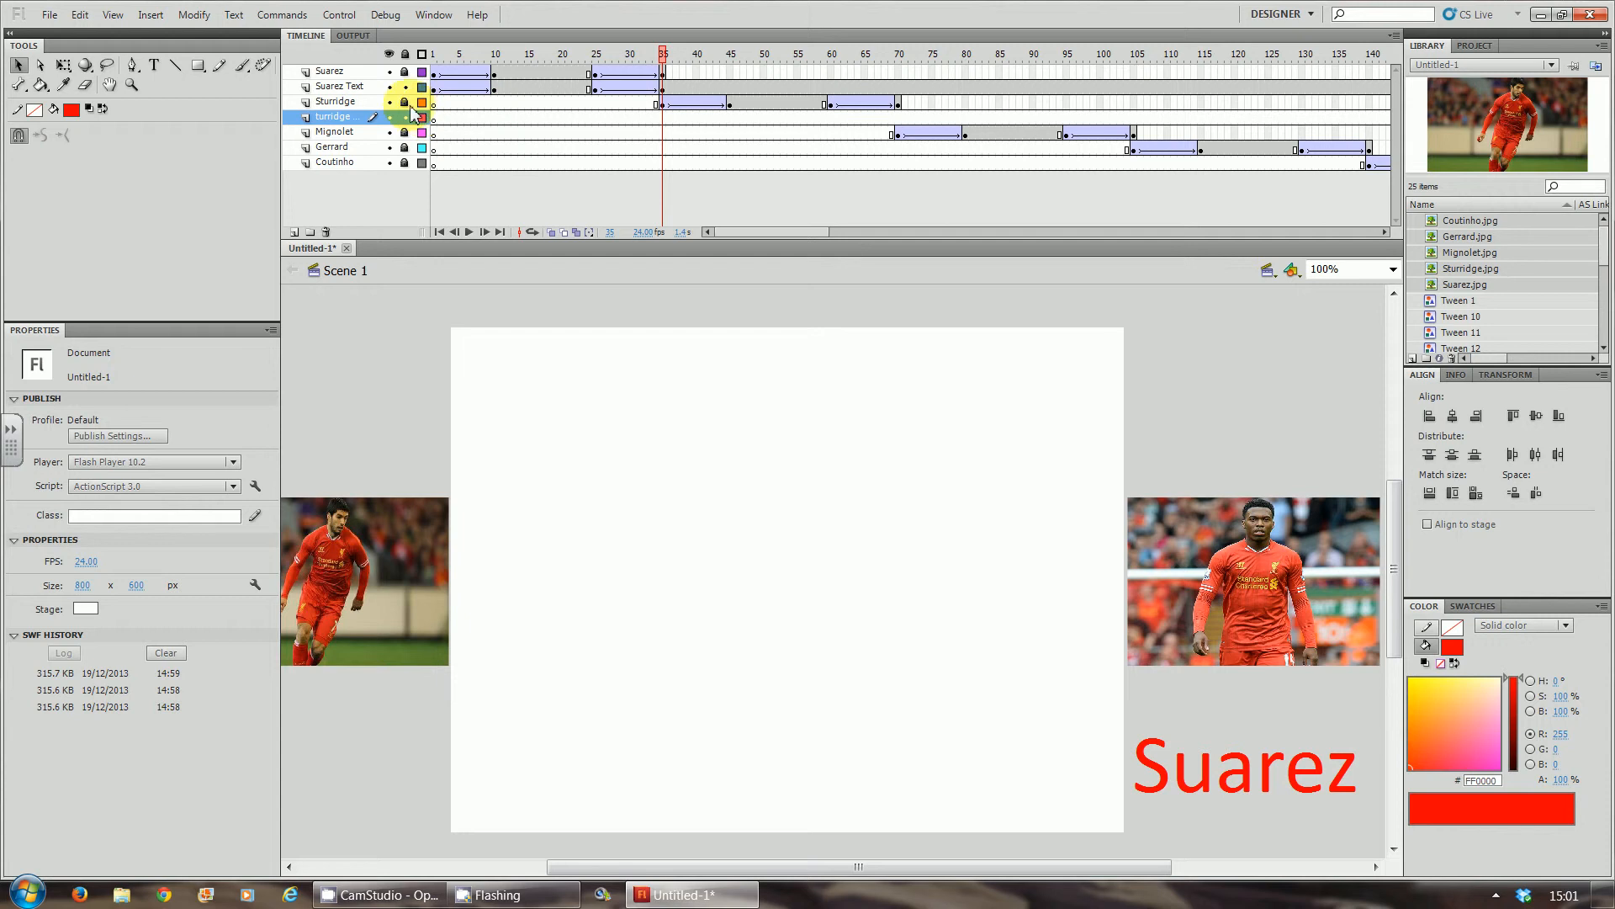
left_click(322, 122)
double_click(322, 121)
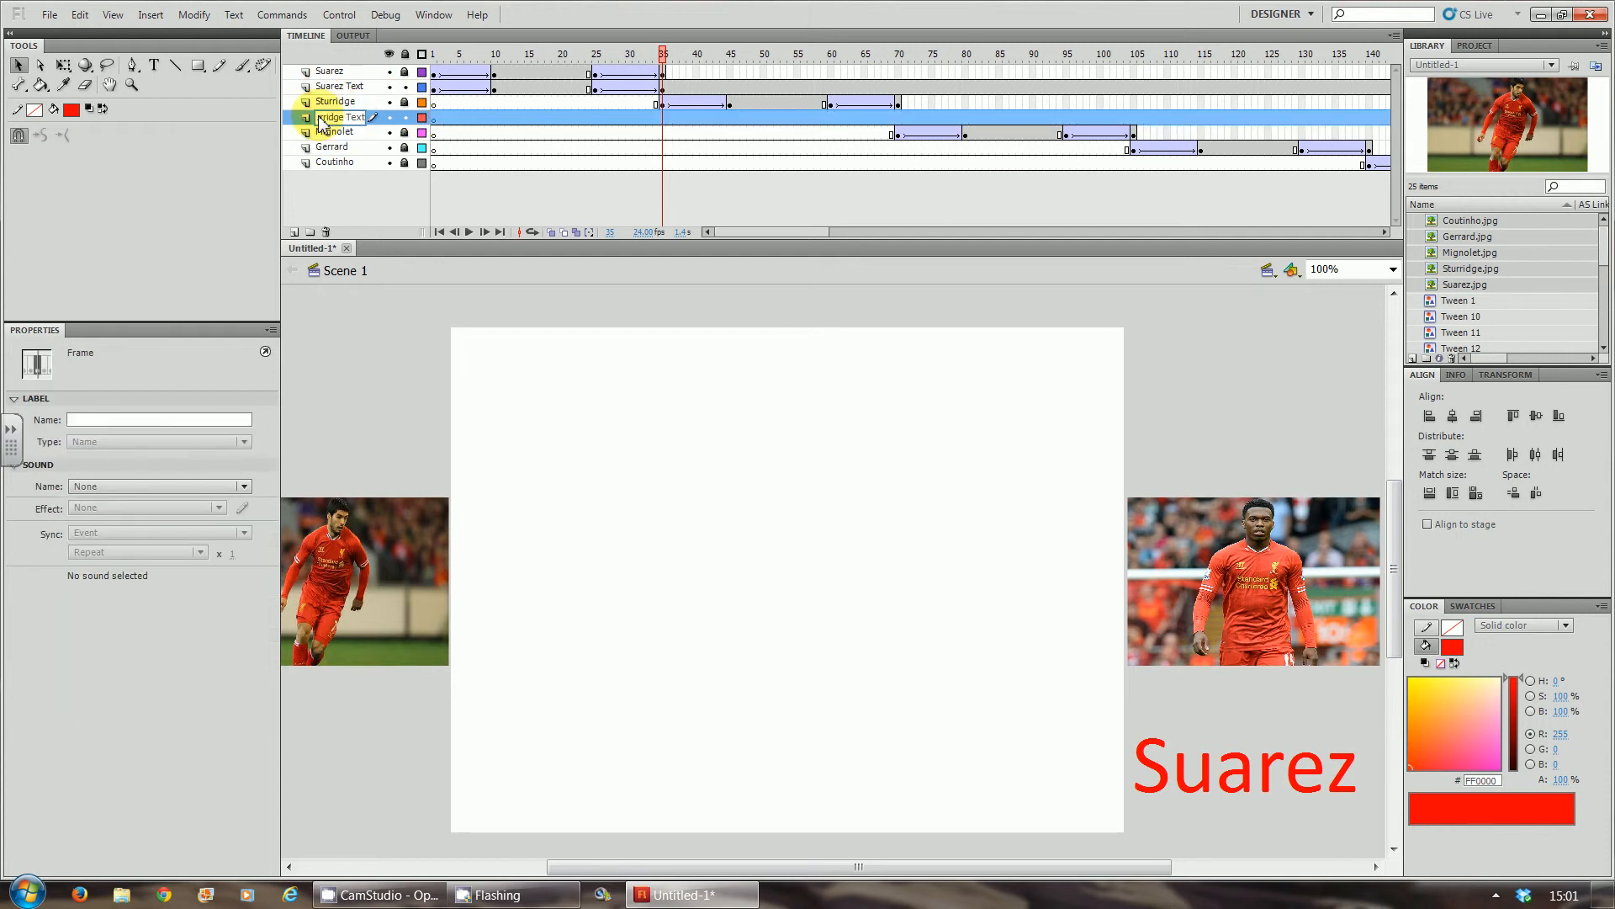
key("Return")
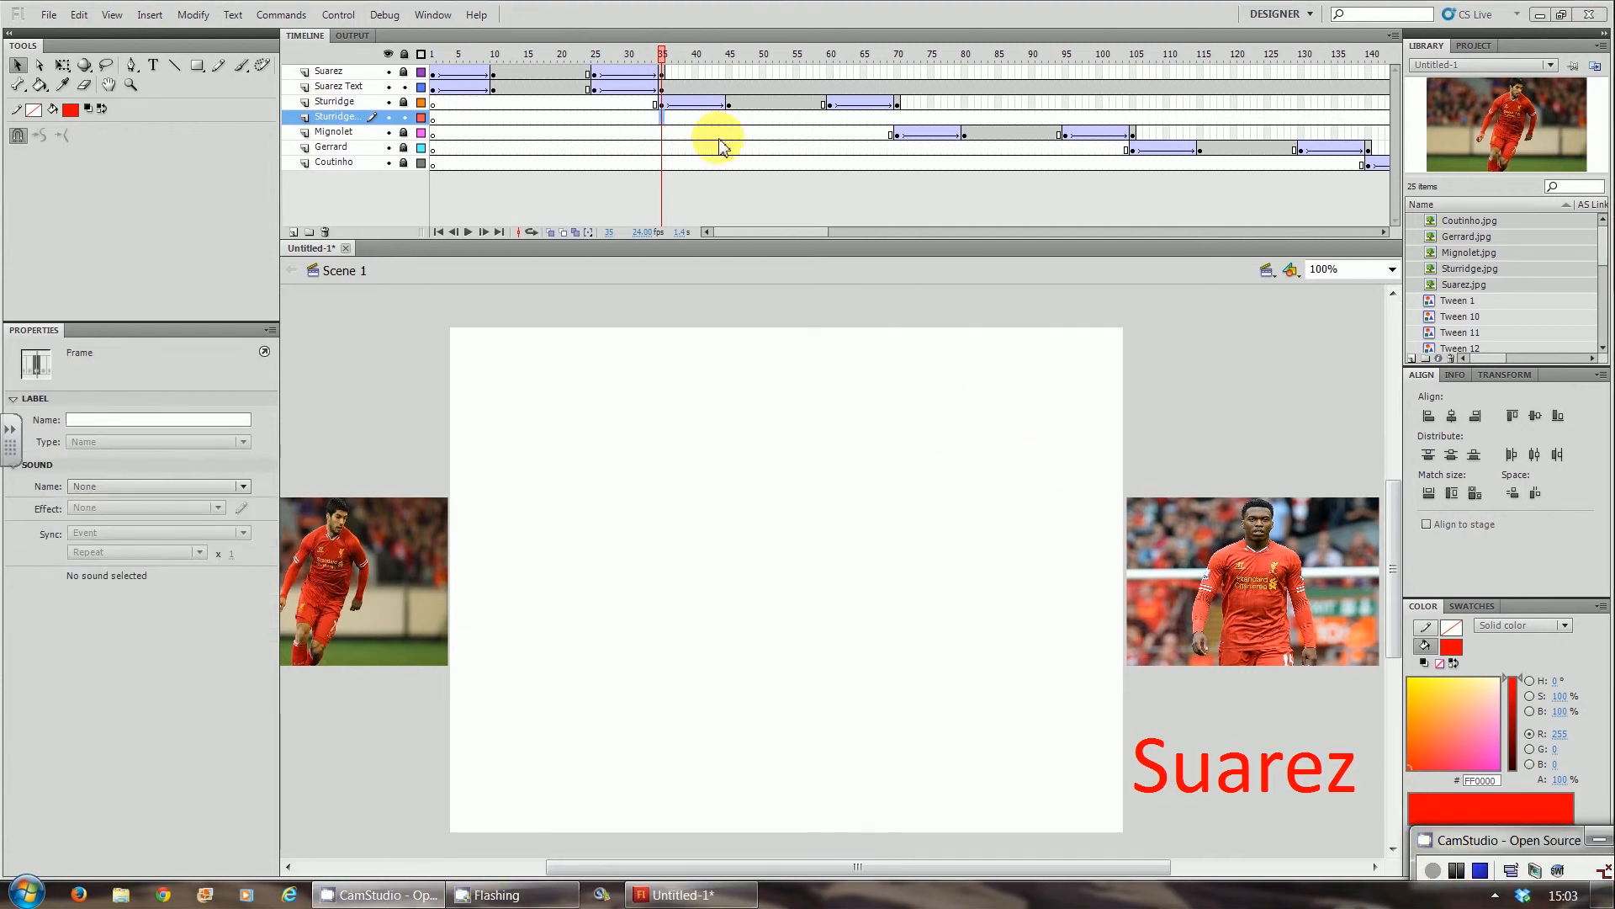
Step: Insert a keyframe at frame 35 of the Sturridge Text layer and add the red text Sturridge at about X 180, Y 476
left_click(665, 122)
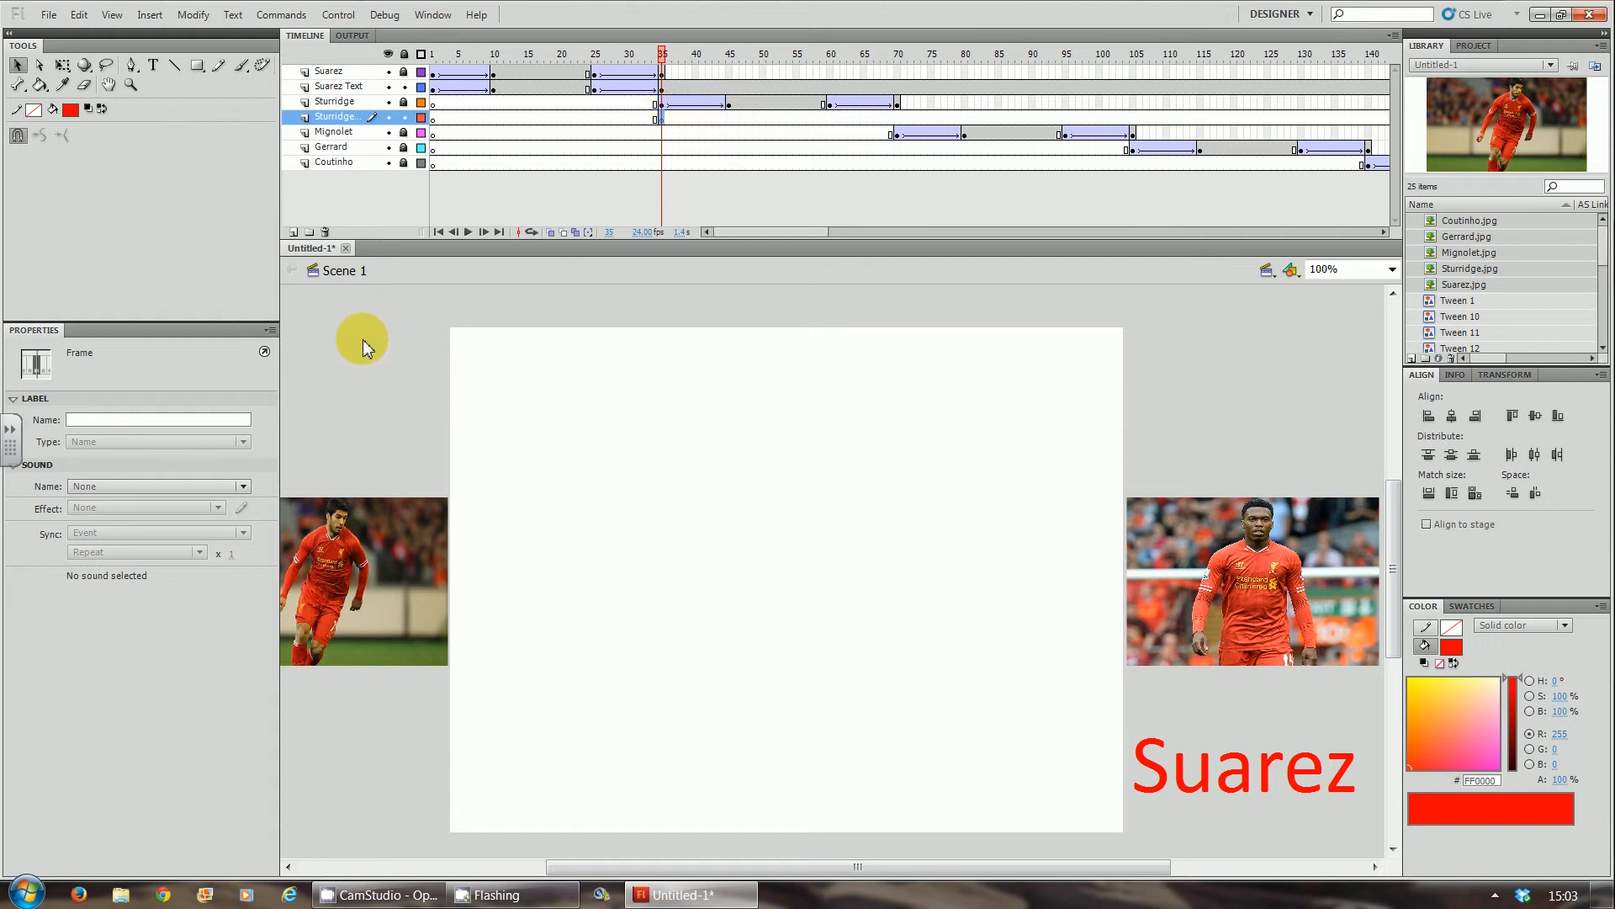
left_click(153, 65)
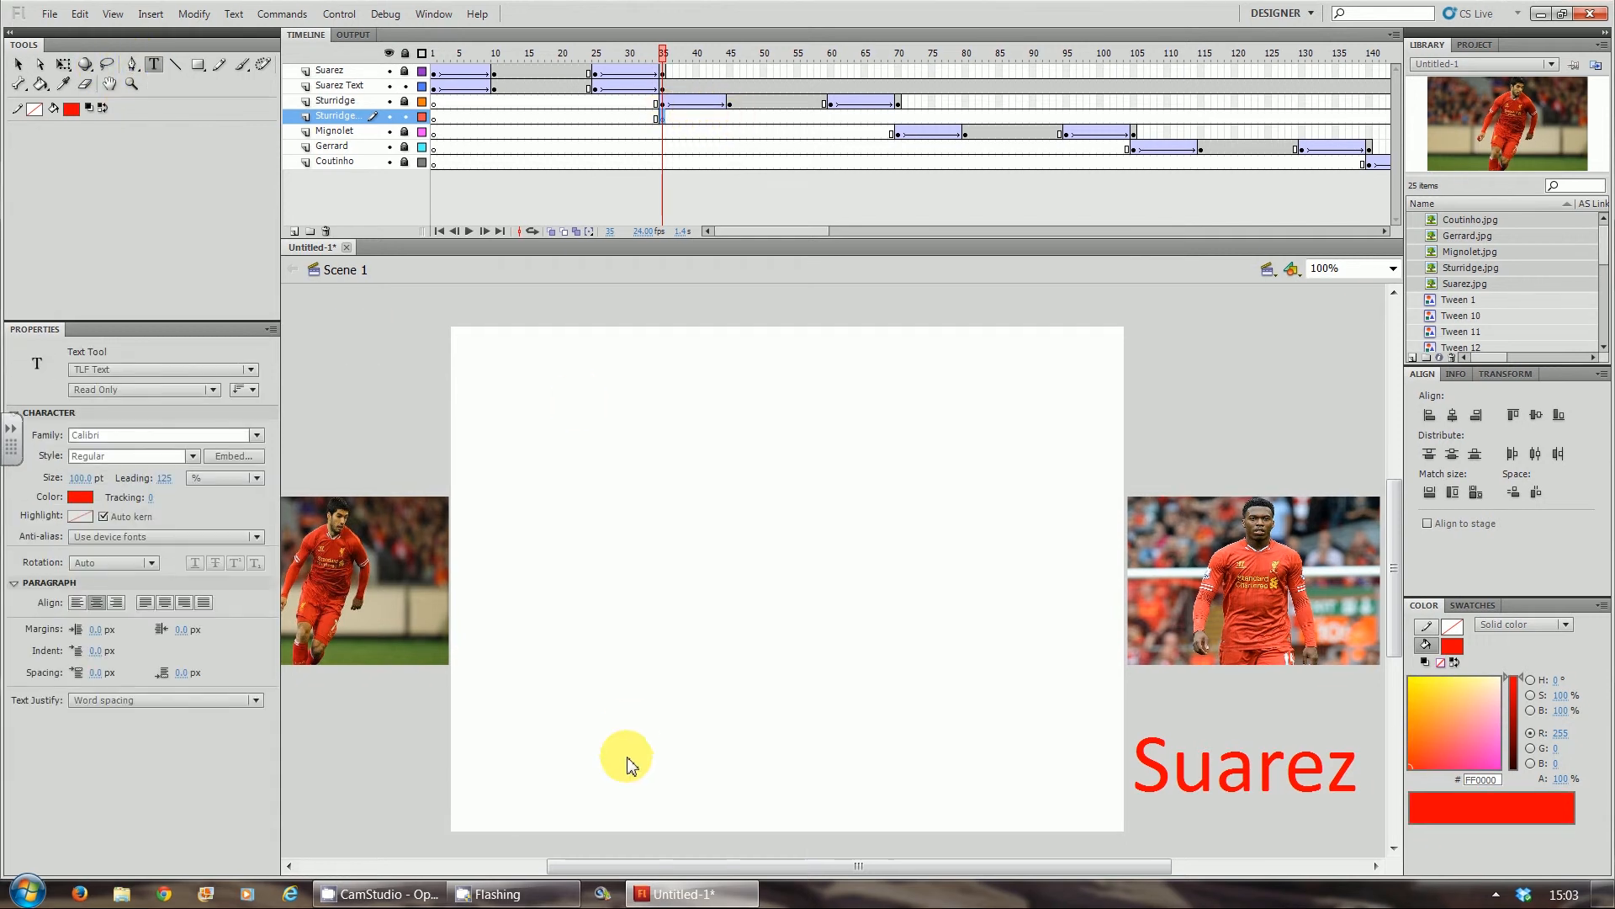
left_click_drag(601, 732, 1026, 770)
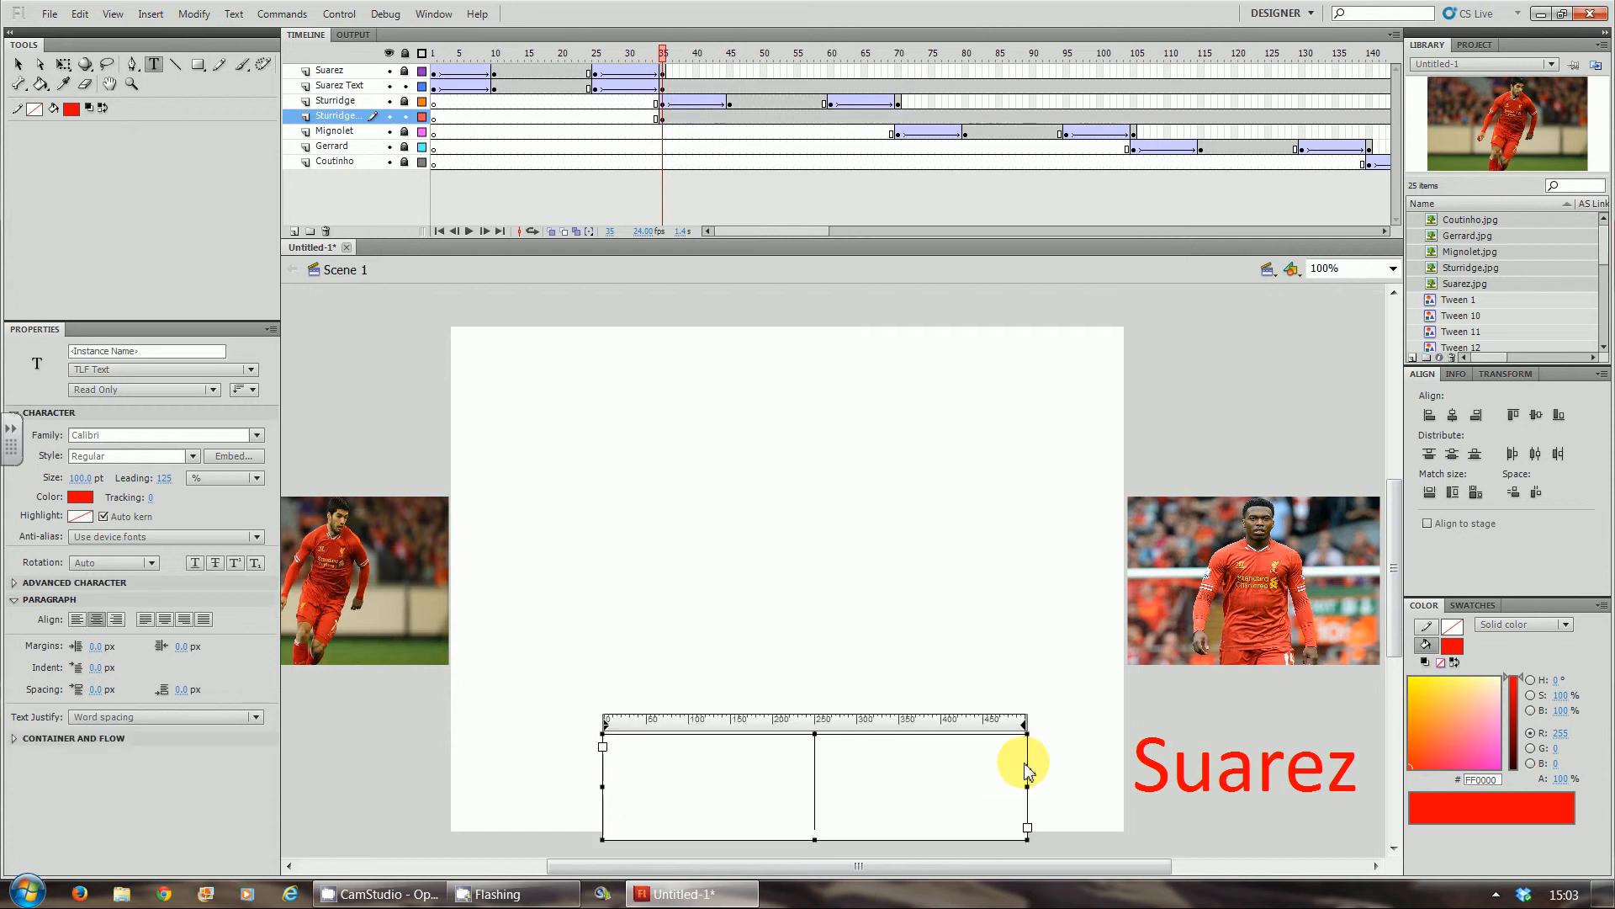
type("Sturr")
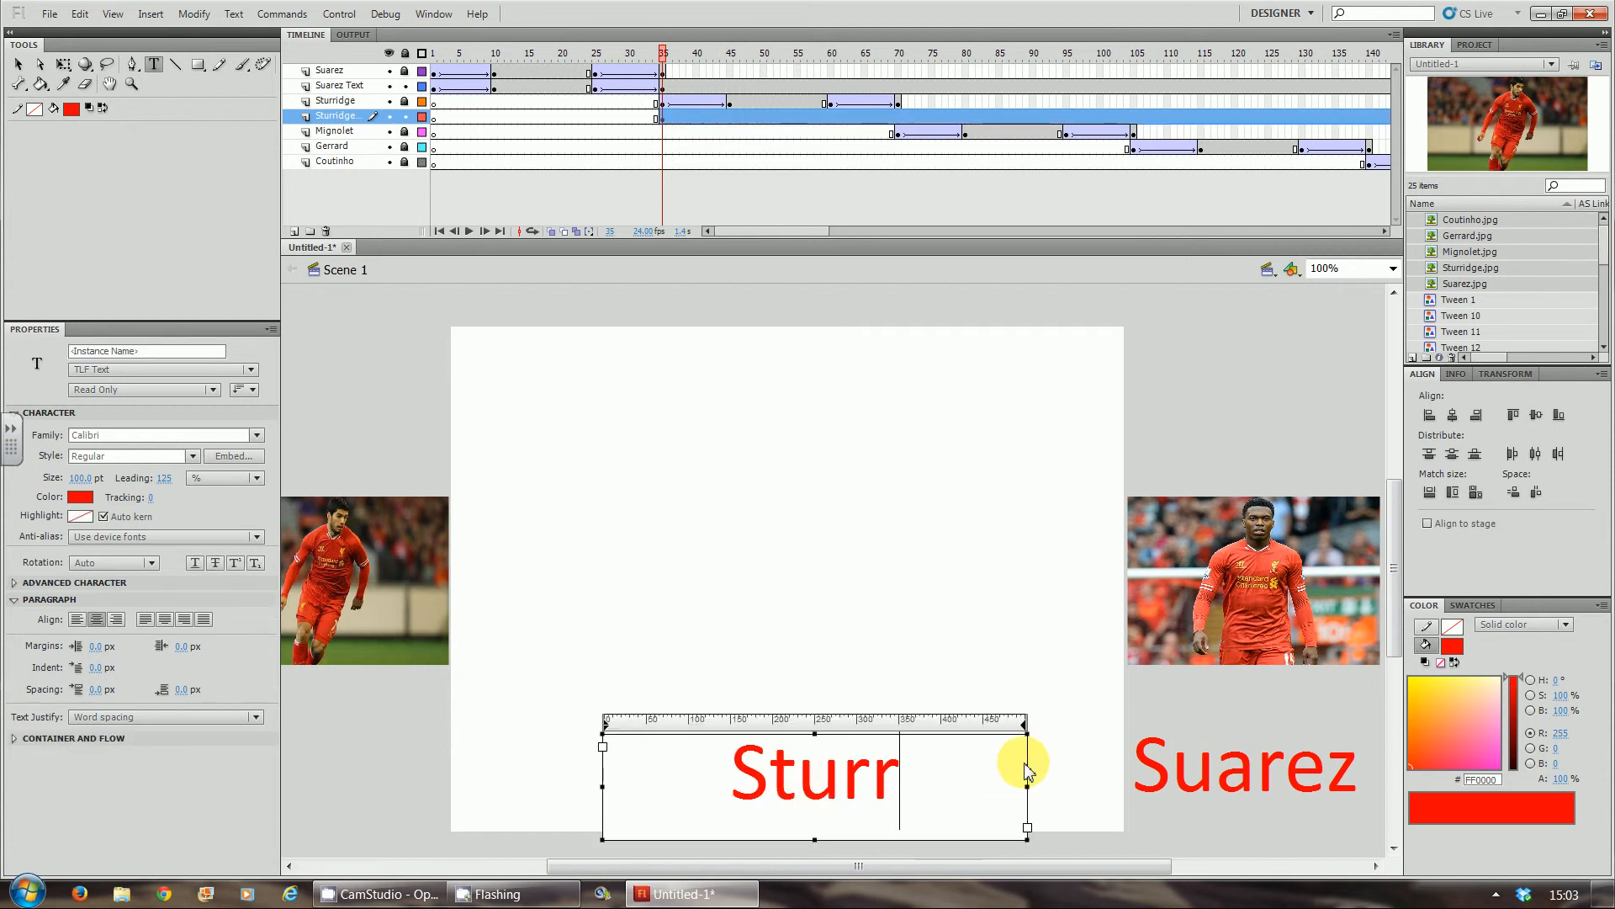
type("idge")
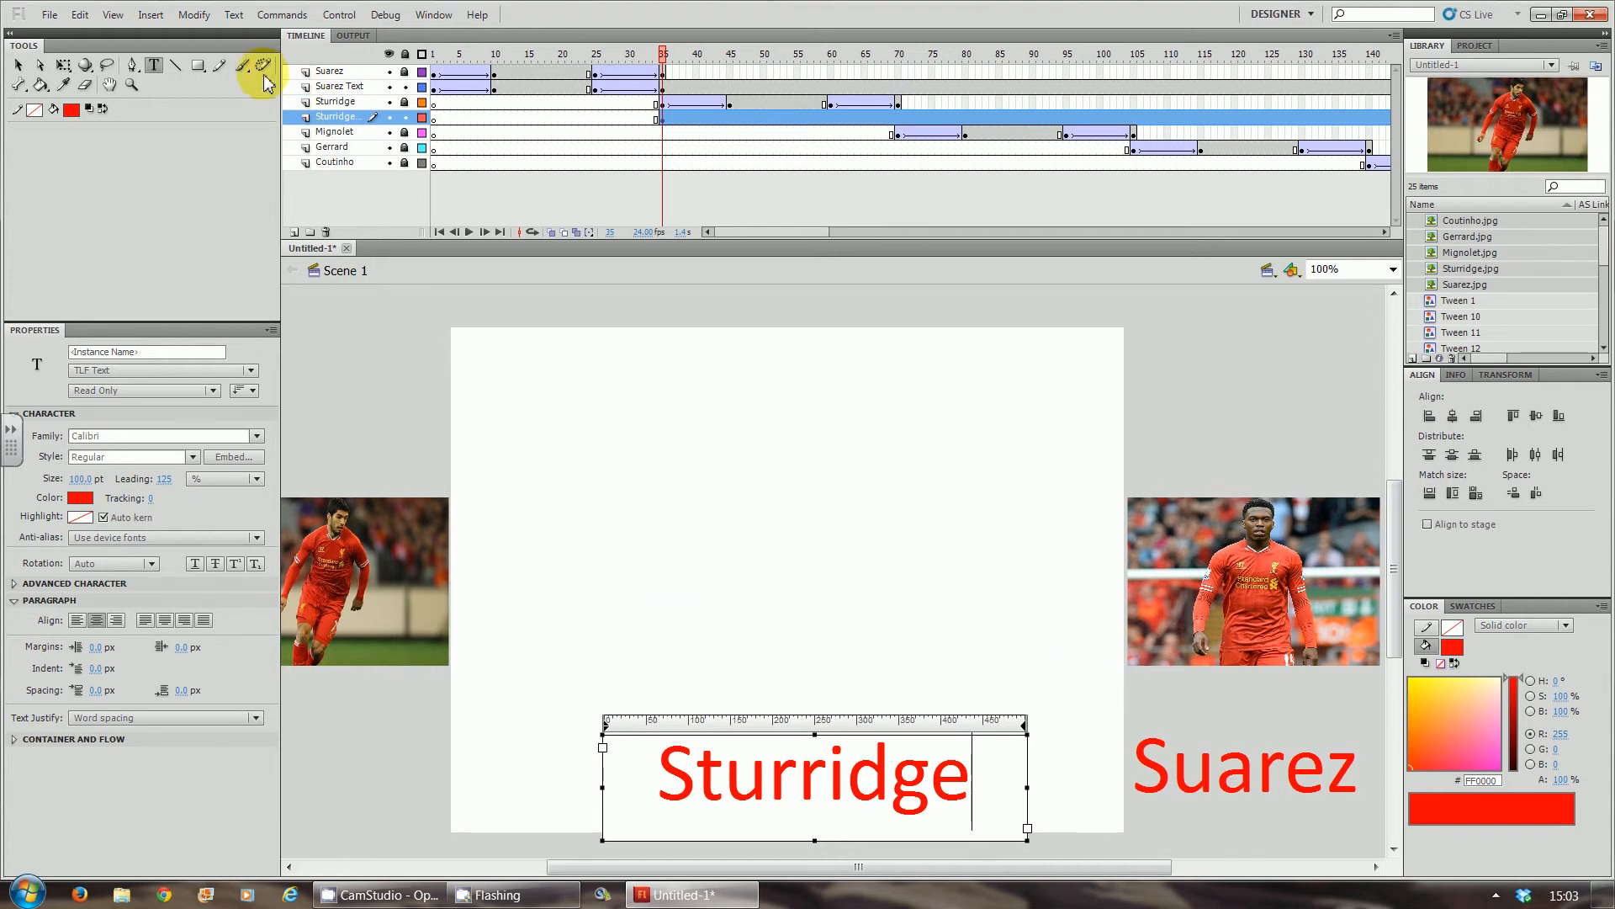
left_click(18, 64)
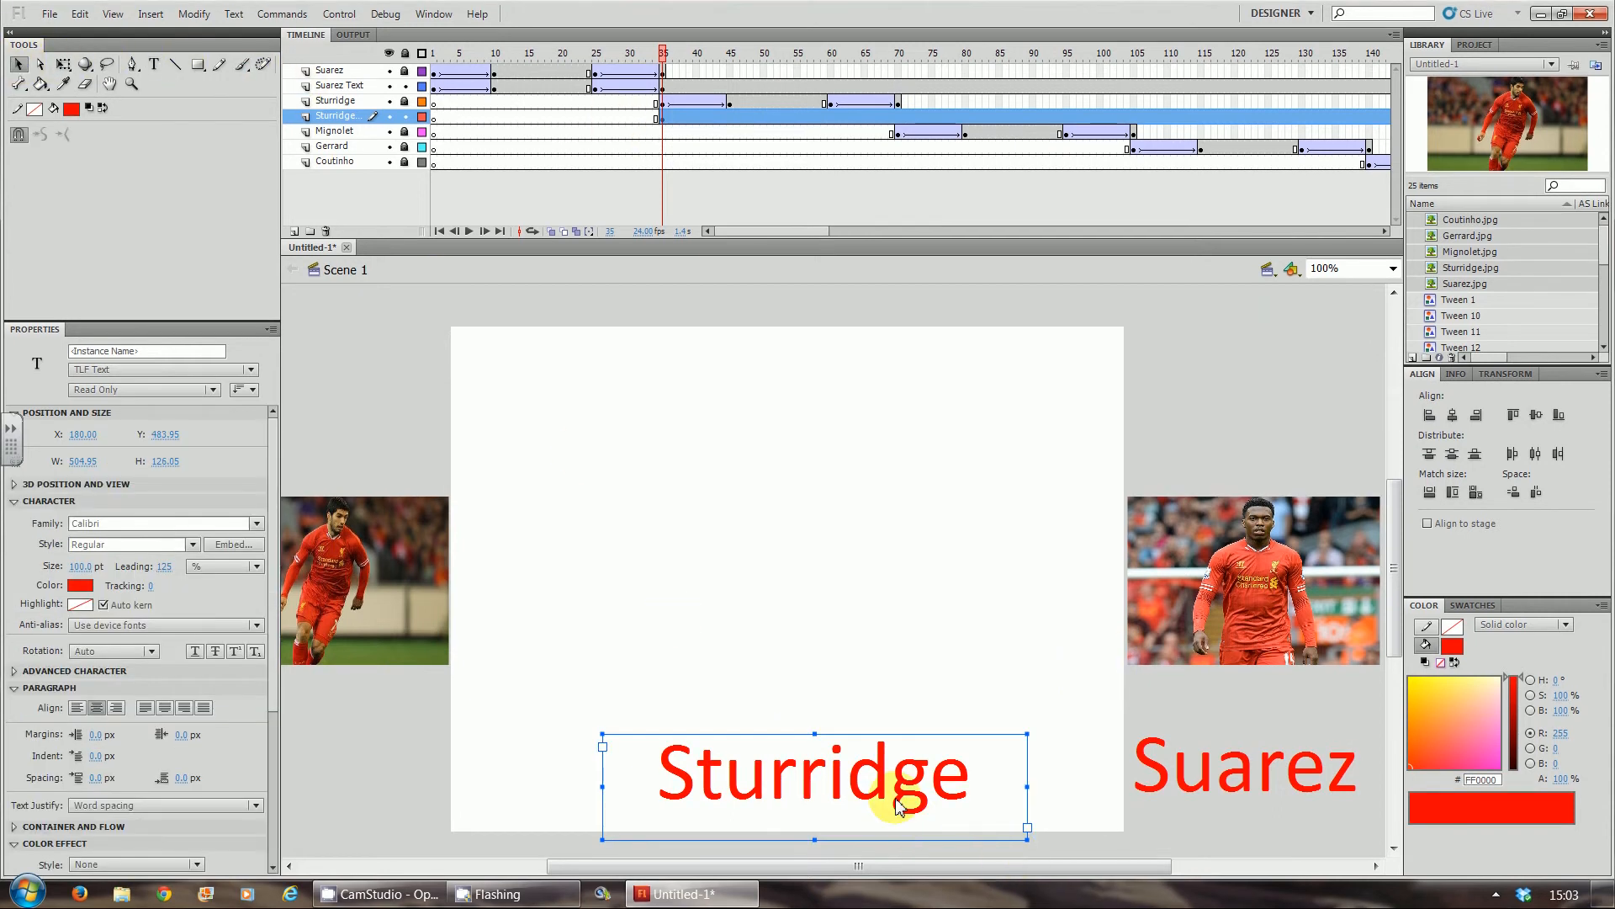
left_click_drag(902, 804, 901, 797)
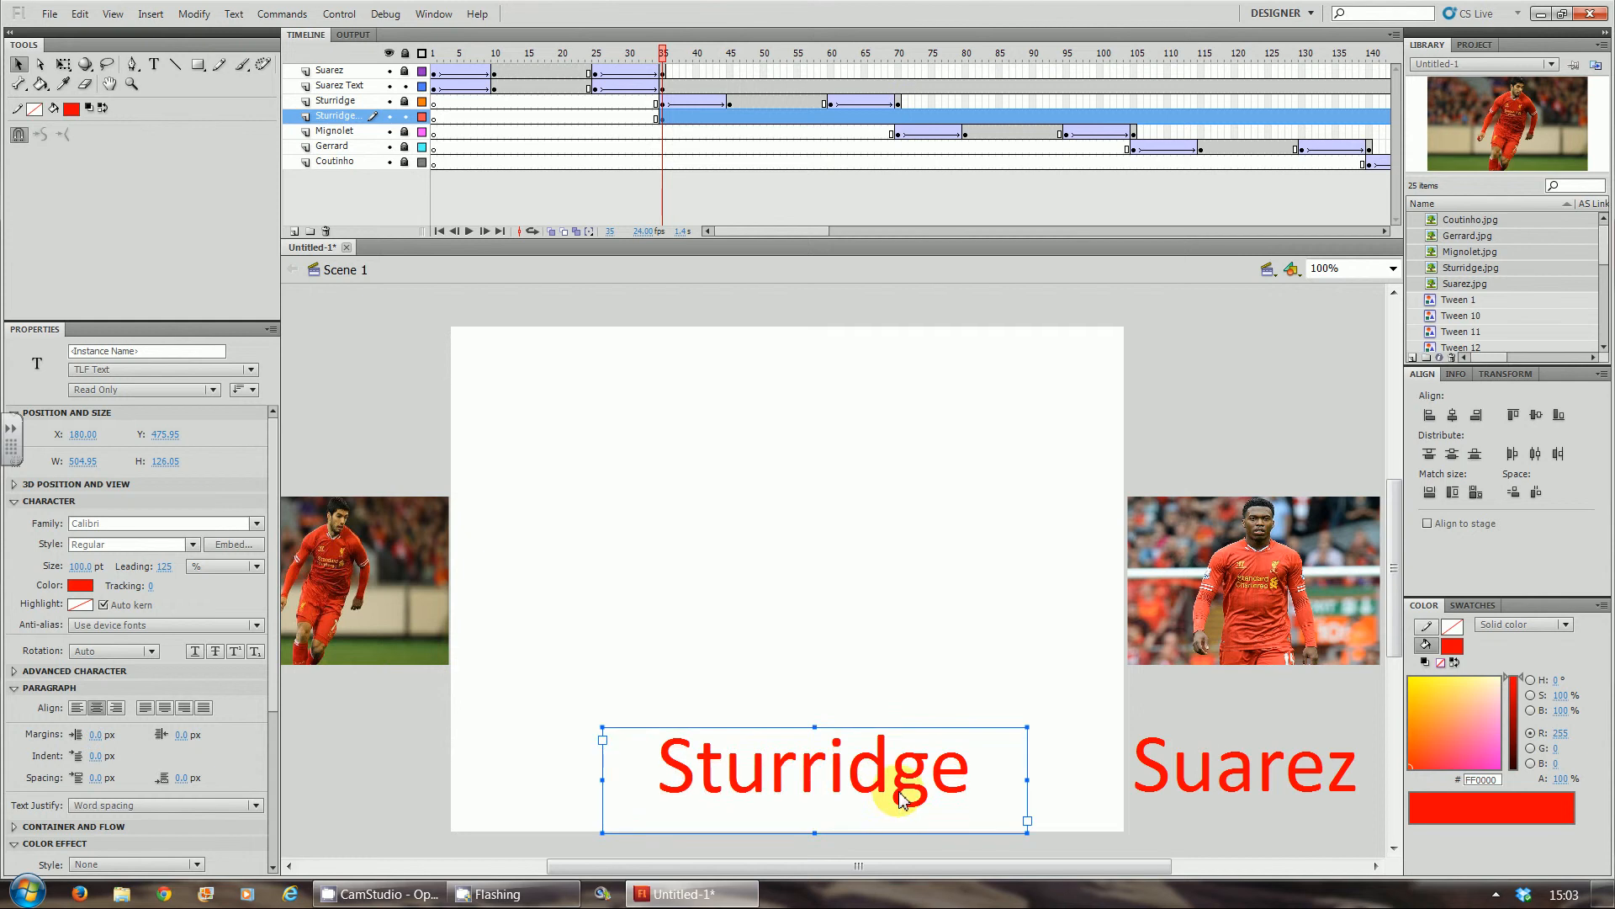
Step: Insert keyframes at frames 45, 60 and 70 of the Sturridge Text layer
left_click(731, 121)
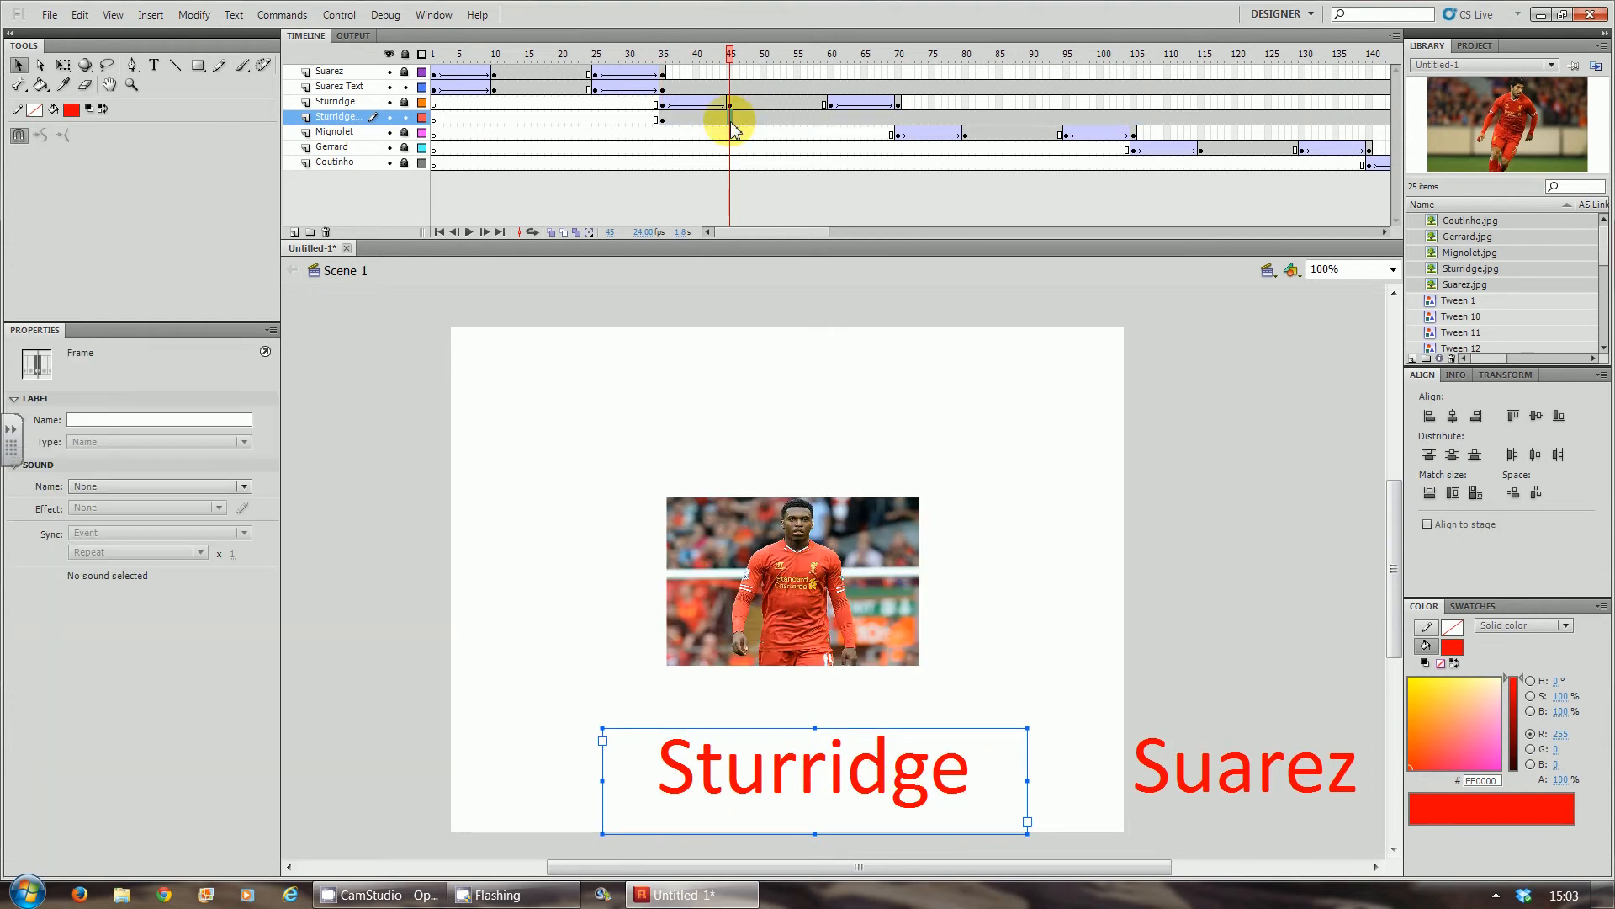
key("F6")
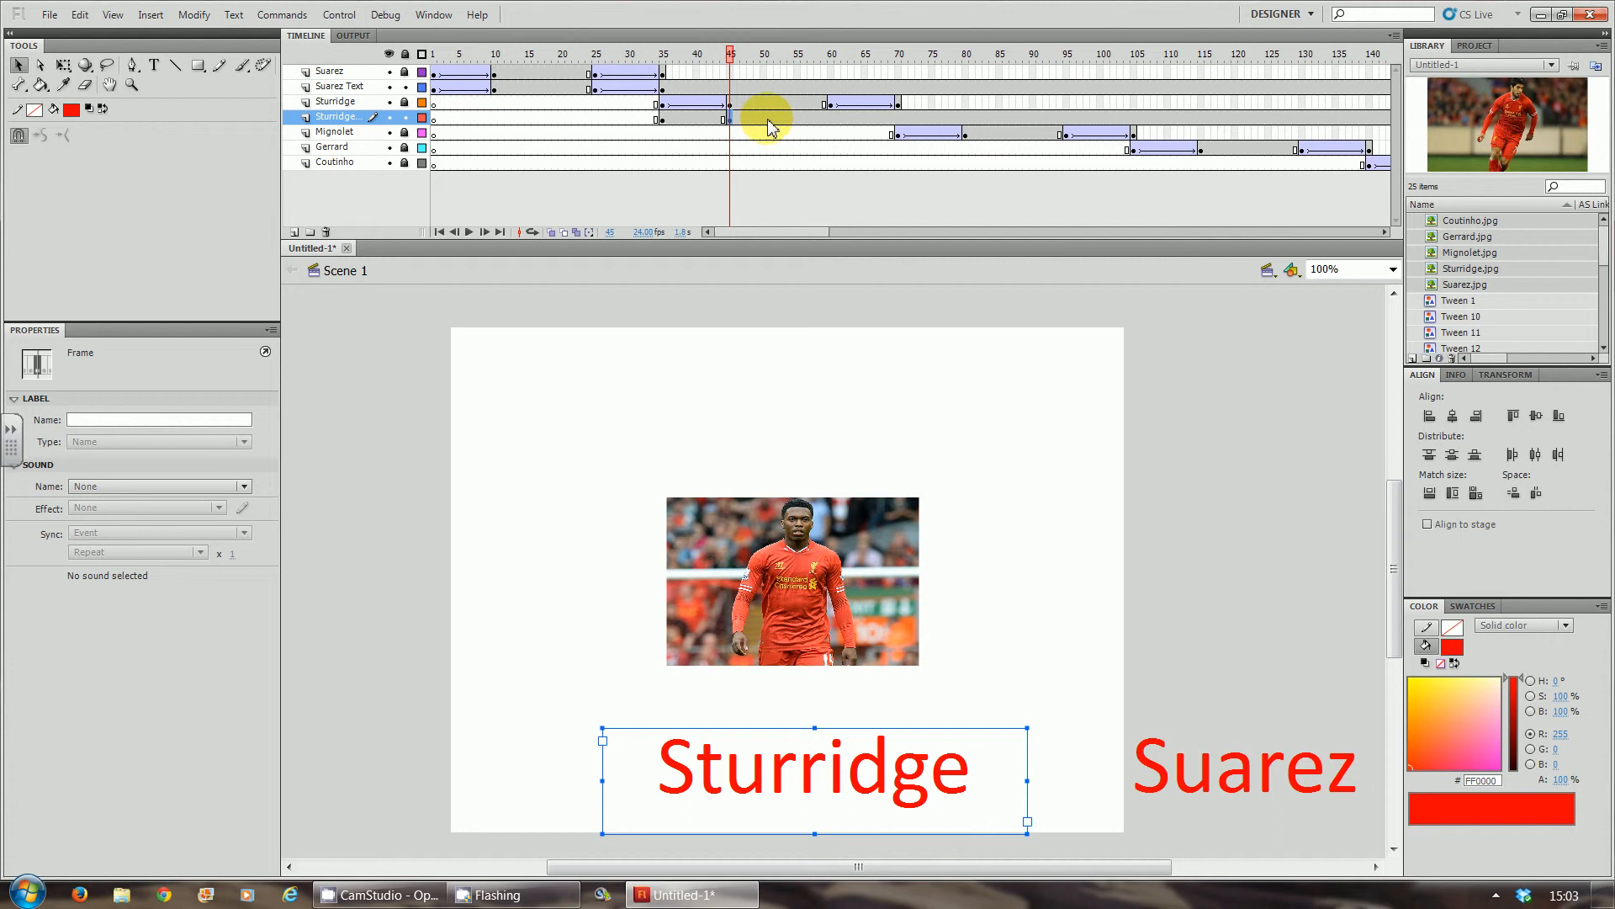
left_click(831, 120)
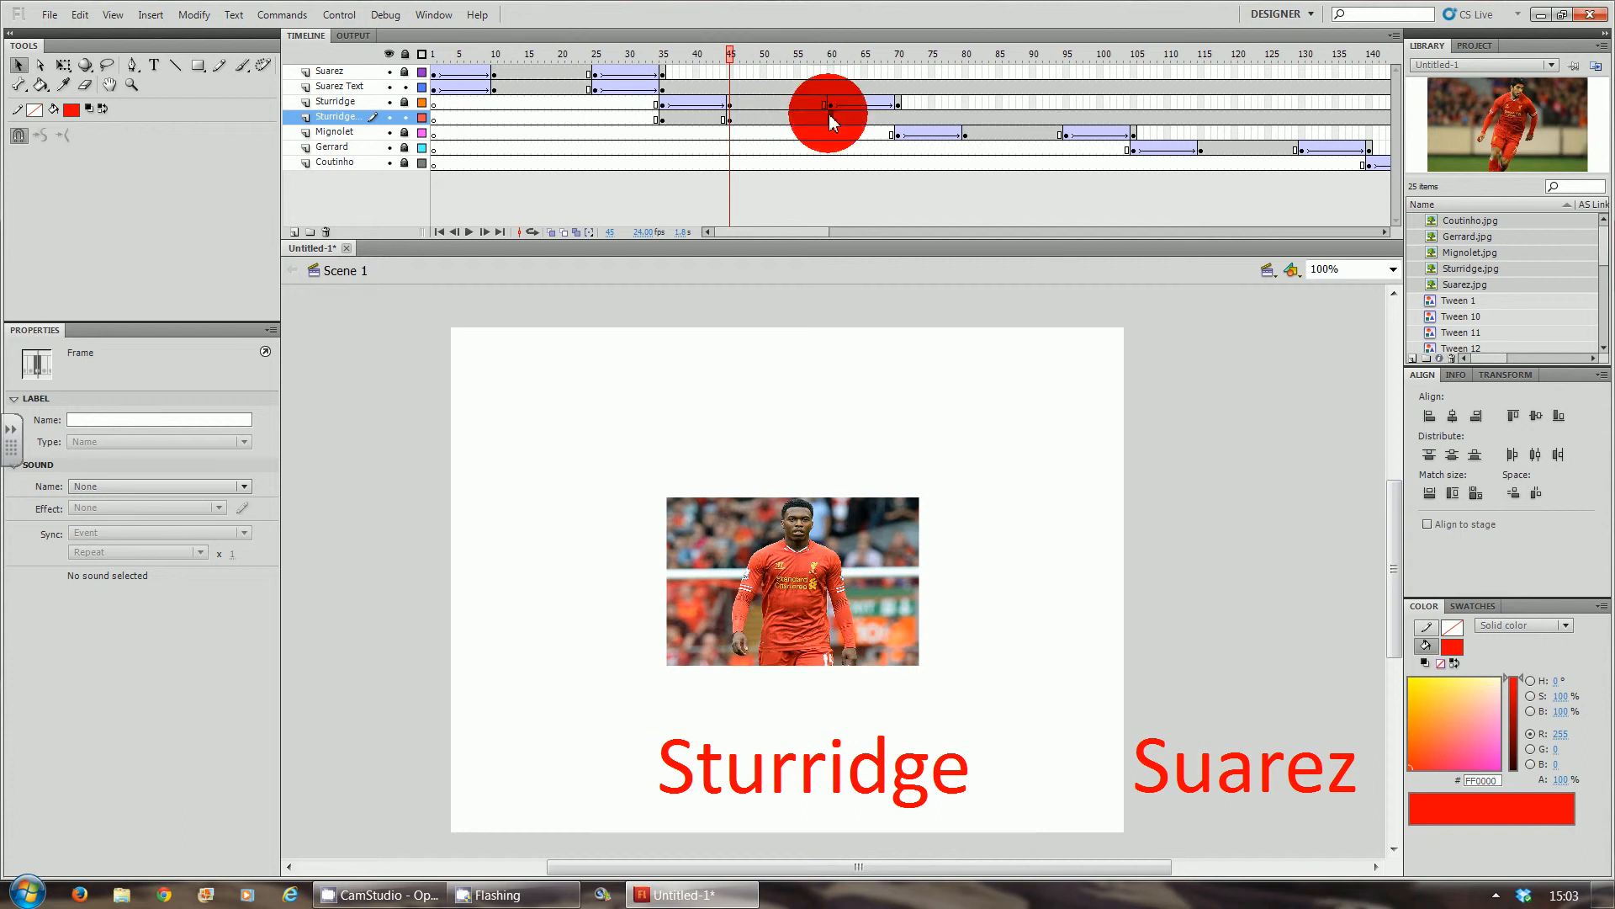
left_click(898, 120)
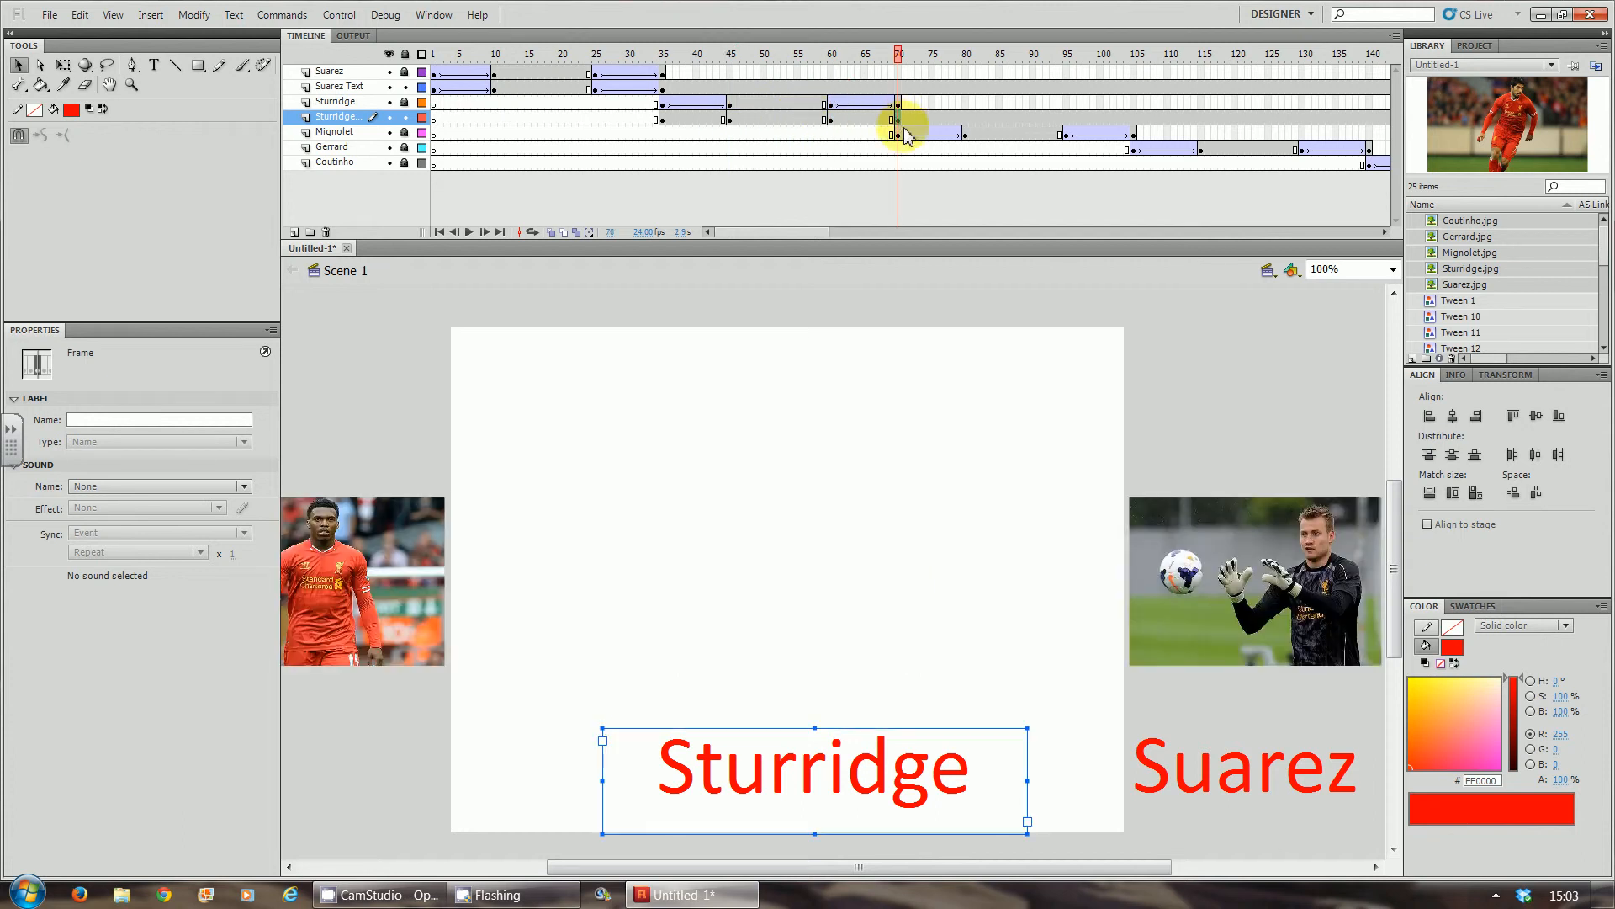
Step: Move the Sturridge text just off the stage's left side in frame 35 and just off its right side in frame 70
left_click(662, 119)
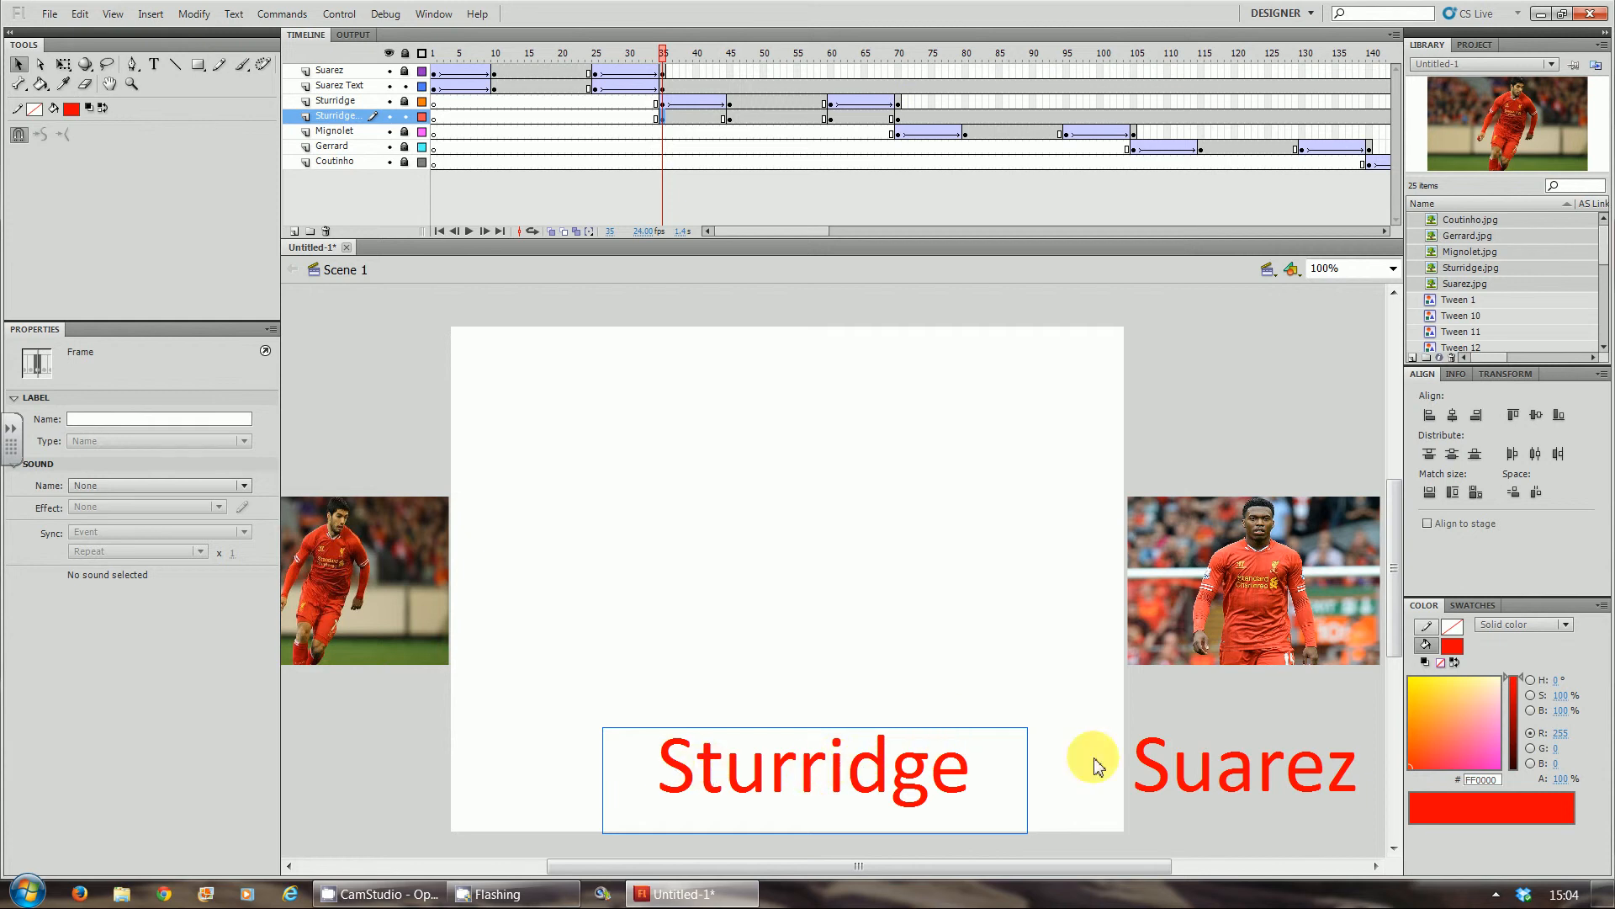
left_click_drag(959, 776, 436, 774)
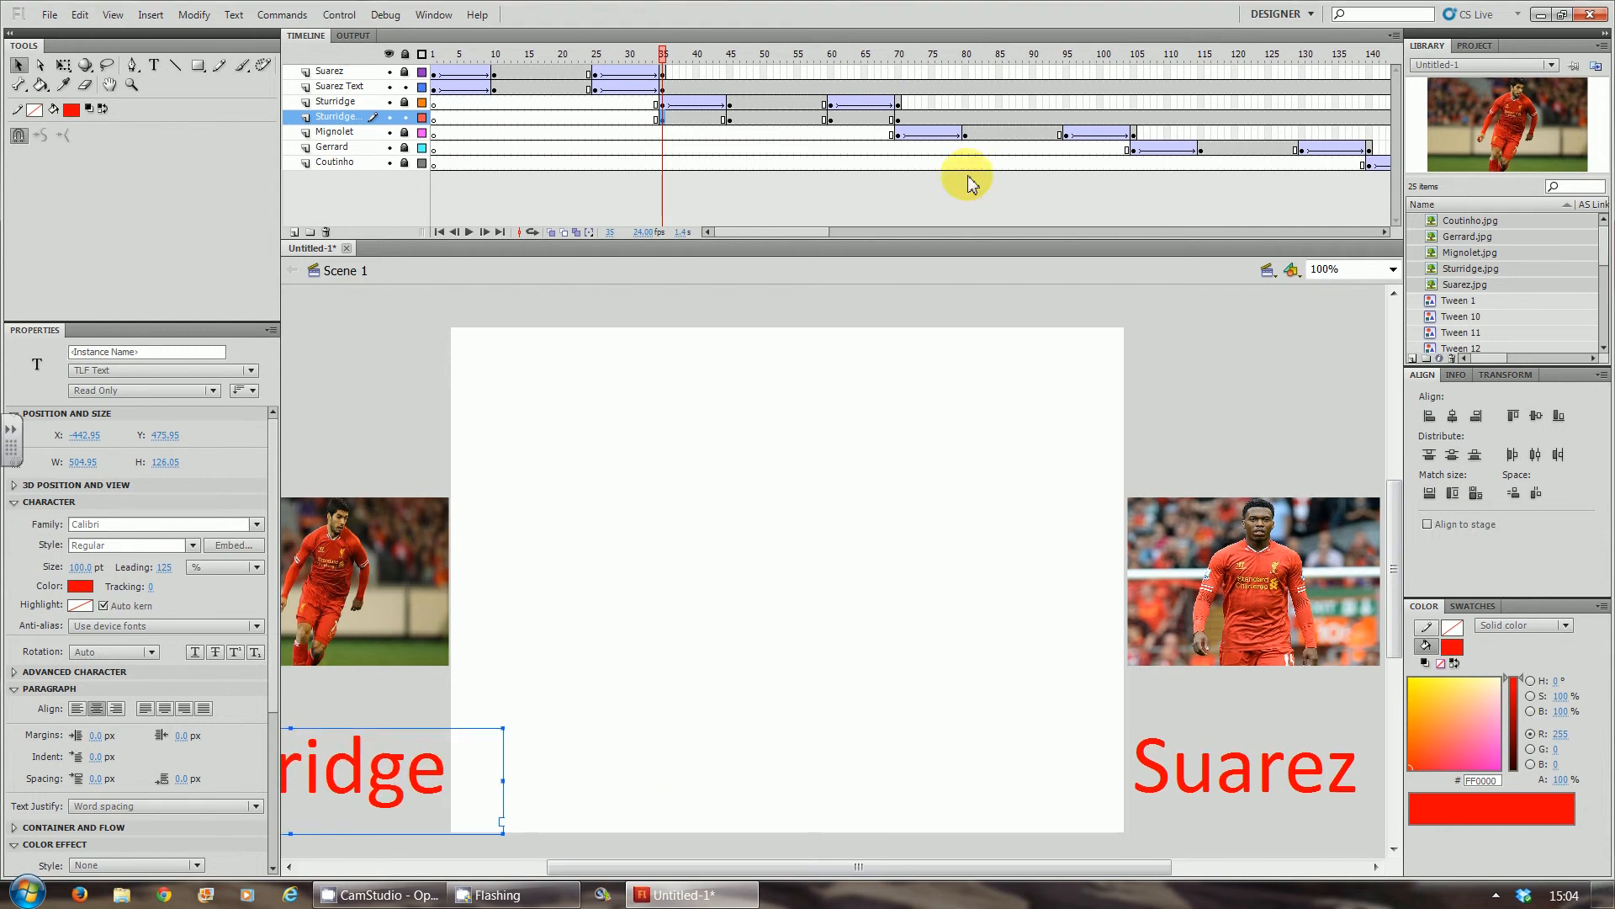
left_click(905, 118)
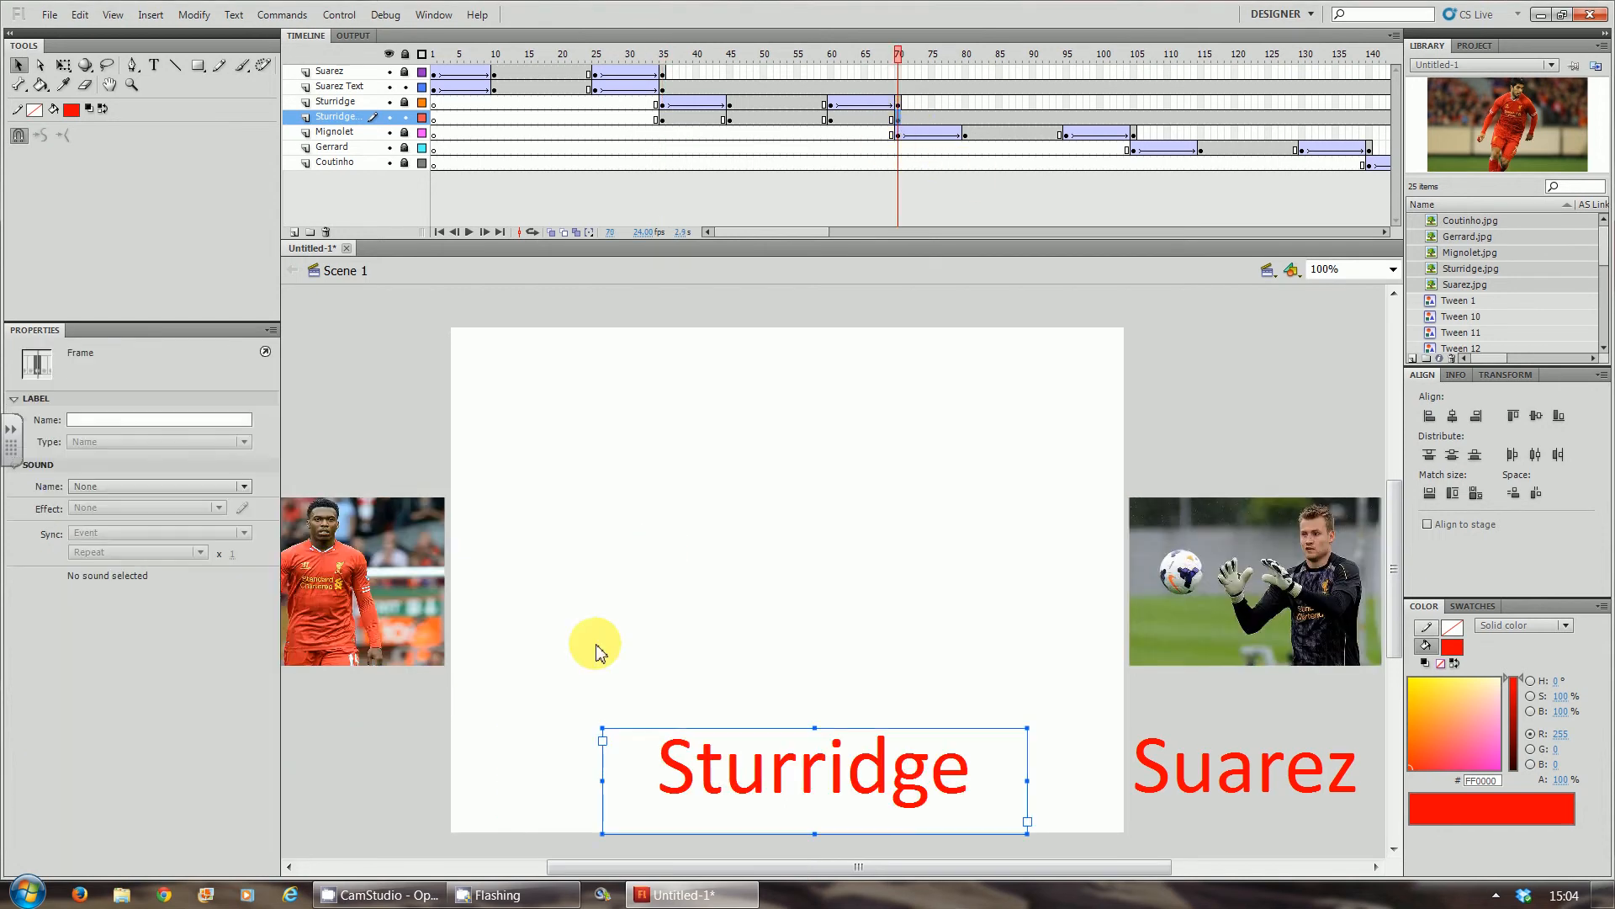
left_click_drag(683, 791, 1156, 787)
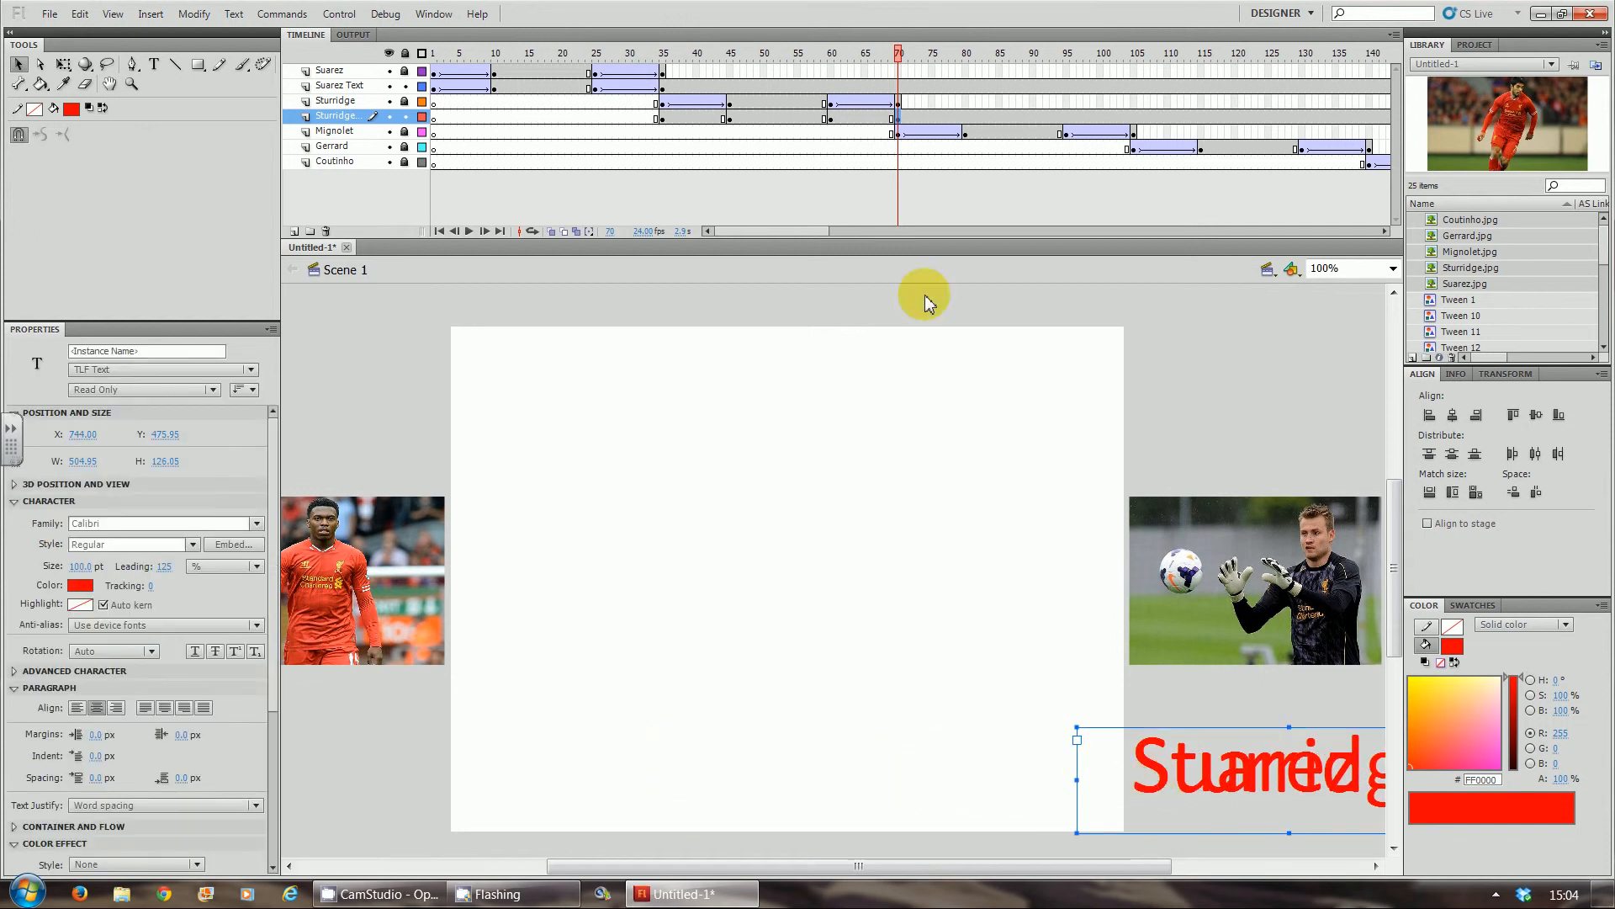
Step: Create classic tweens on the Sturridge Text layer between frames 35 and 45 and between frames 60 and 70
right_click(692, 122)
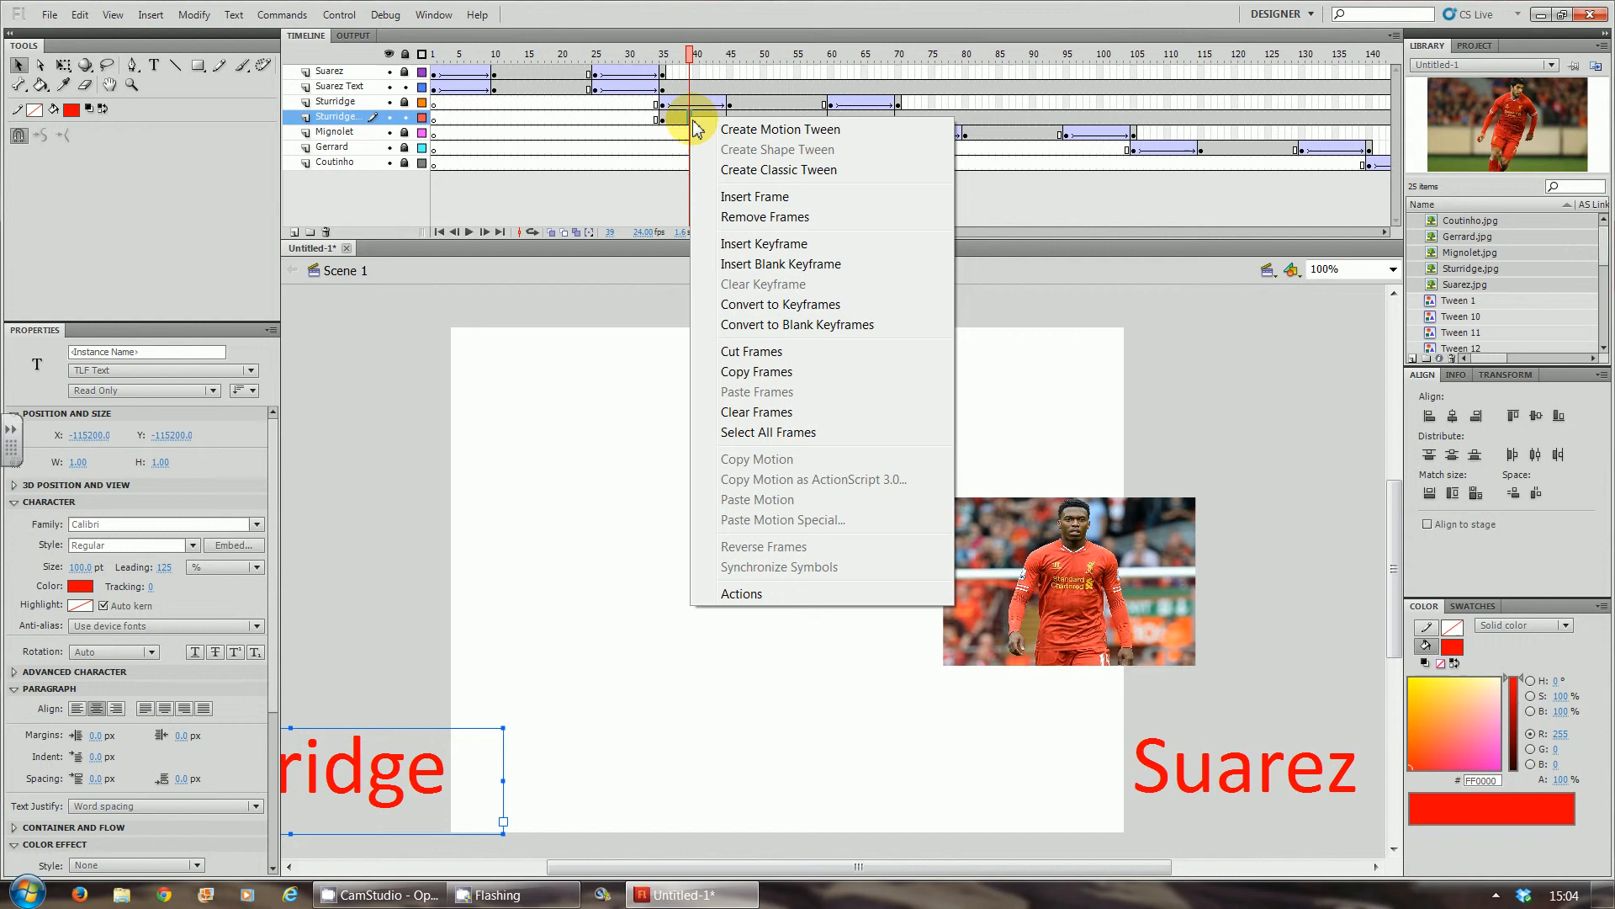
left_click(712, 165)
right_click(872, 122)
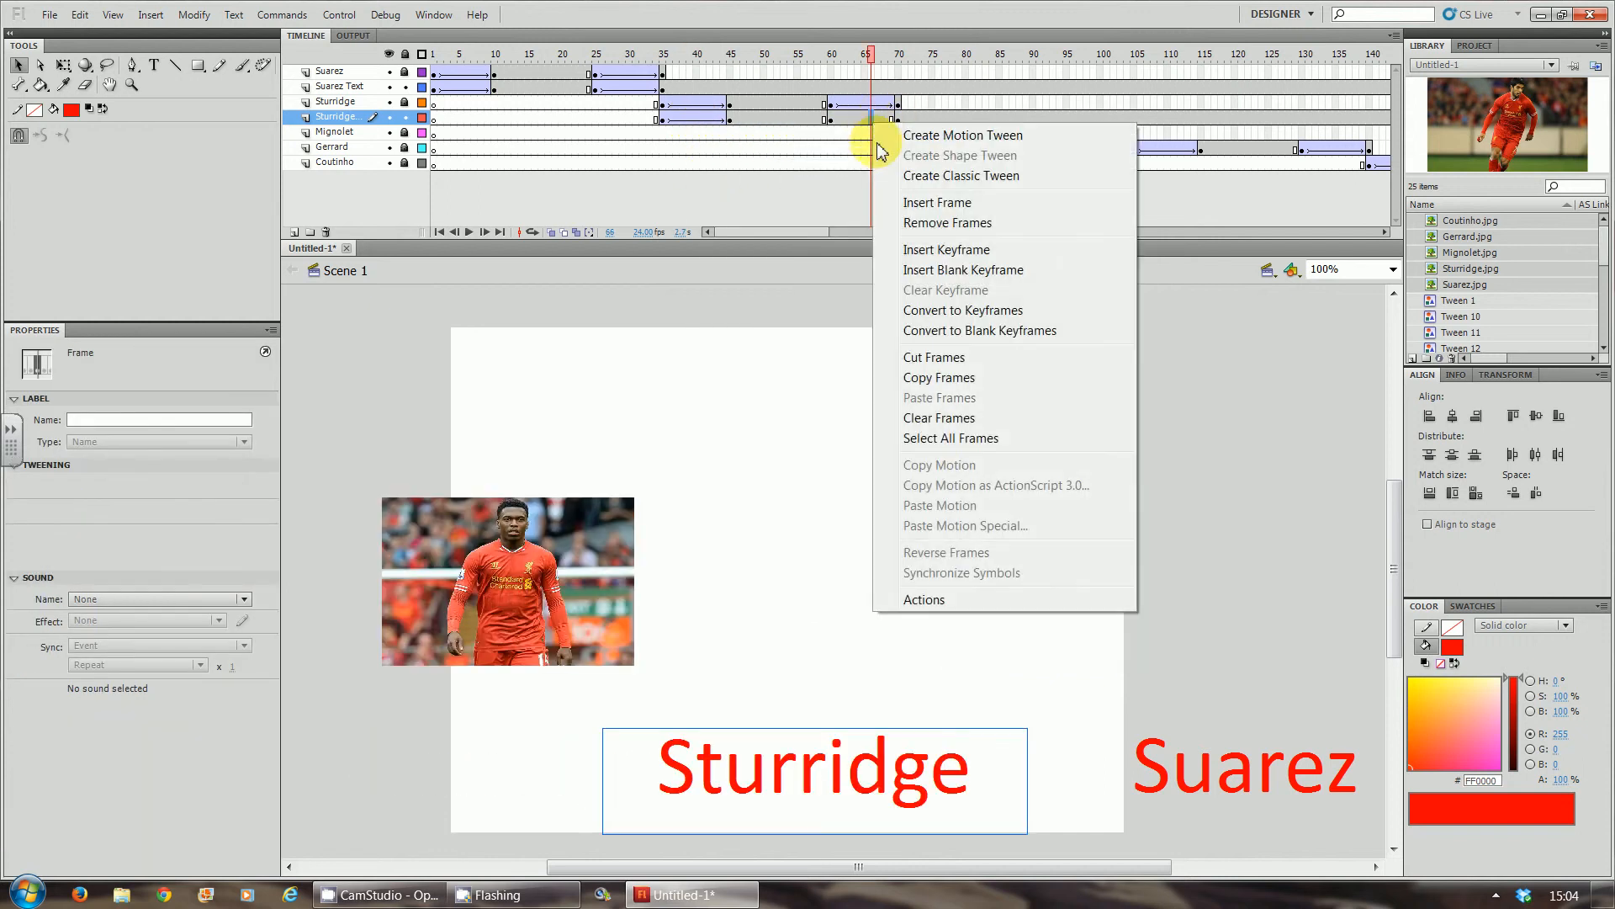
left_click(913, 177)
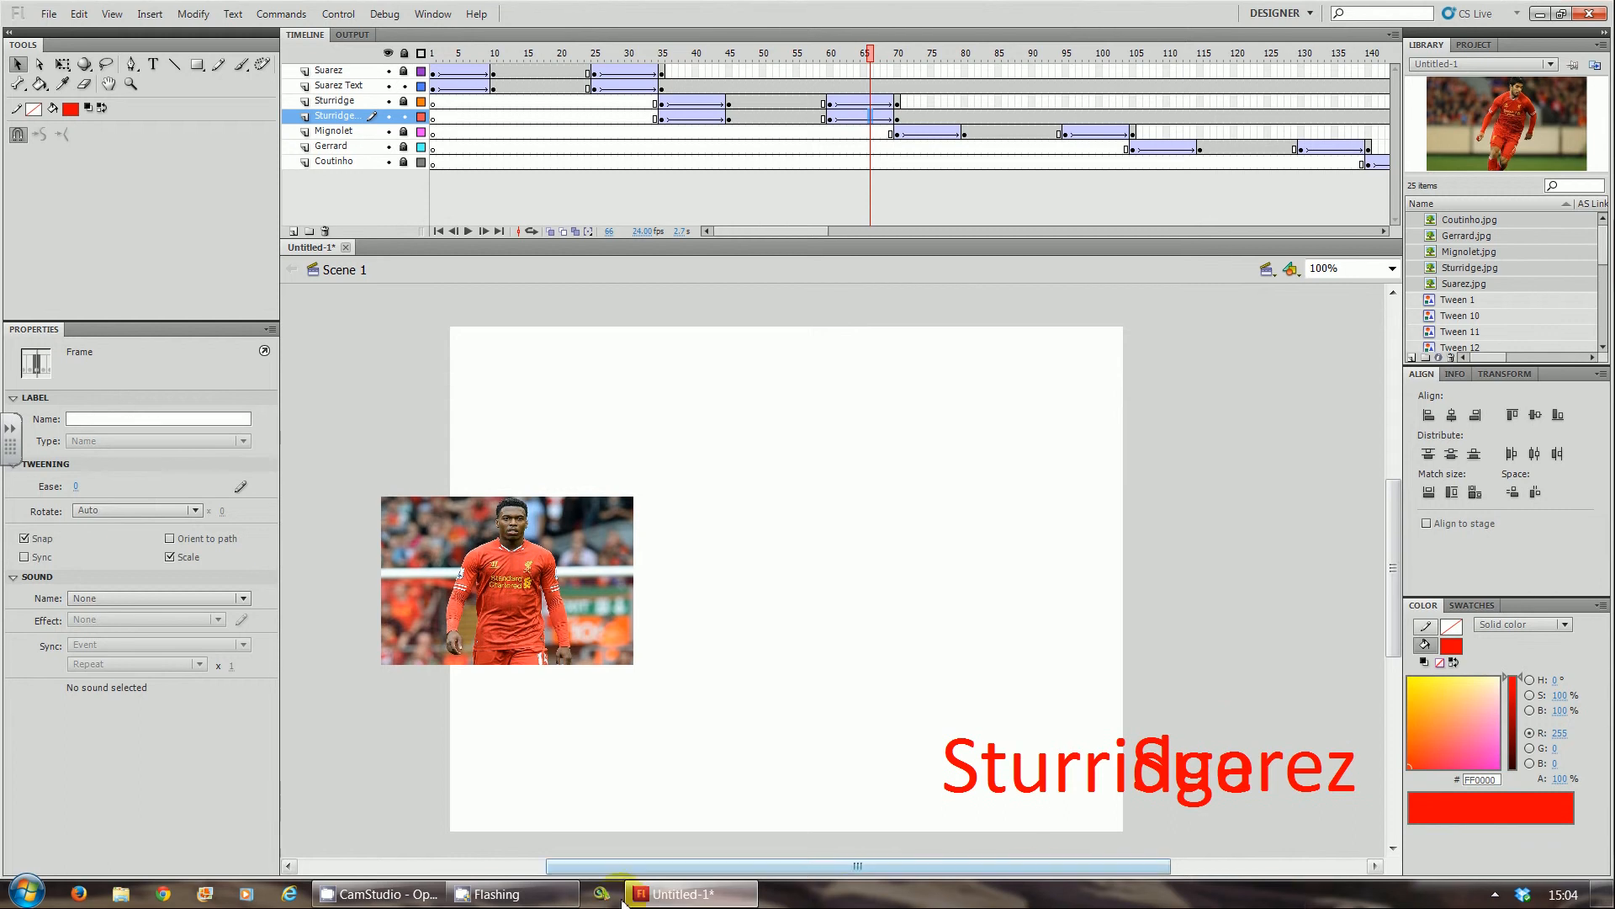
left_click(432, 895)
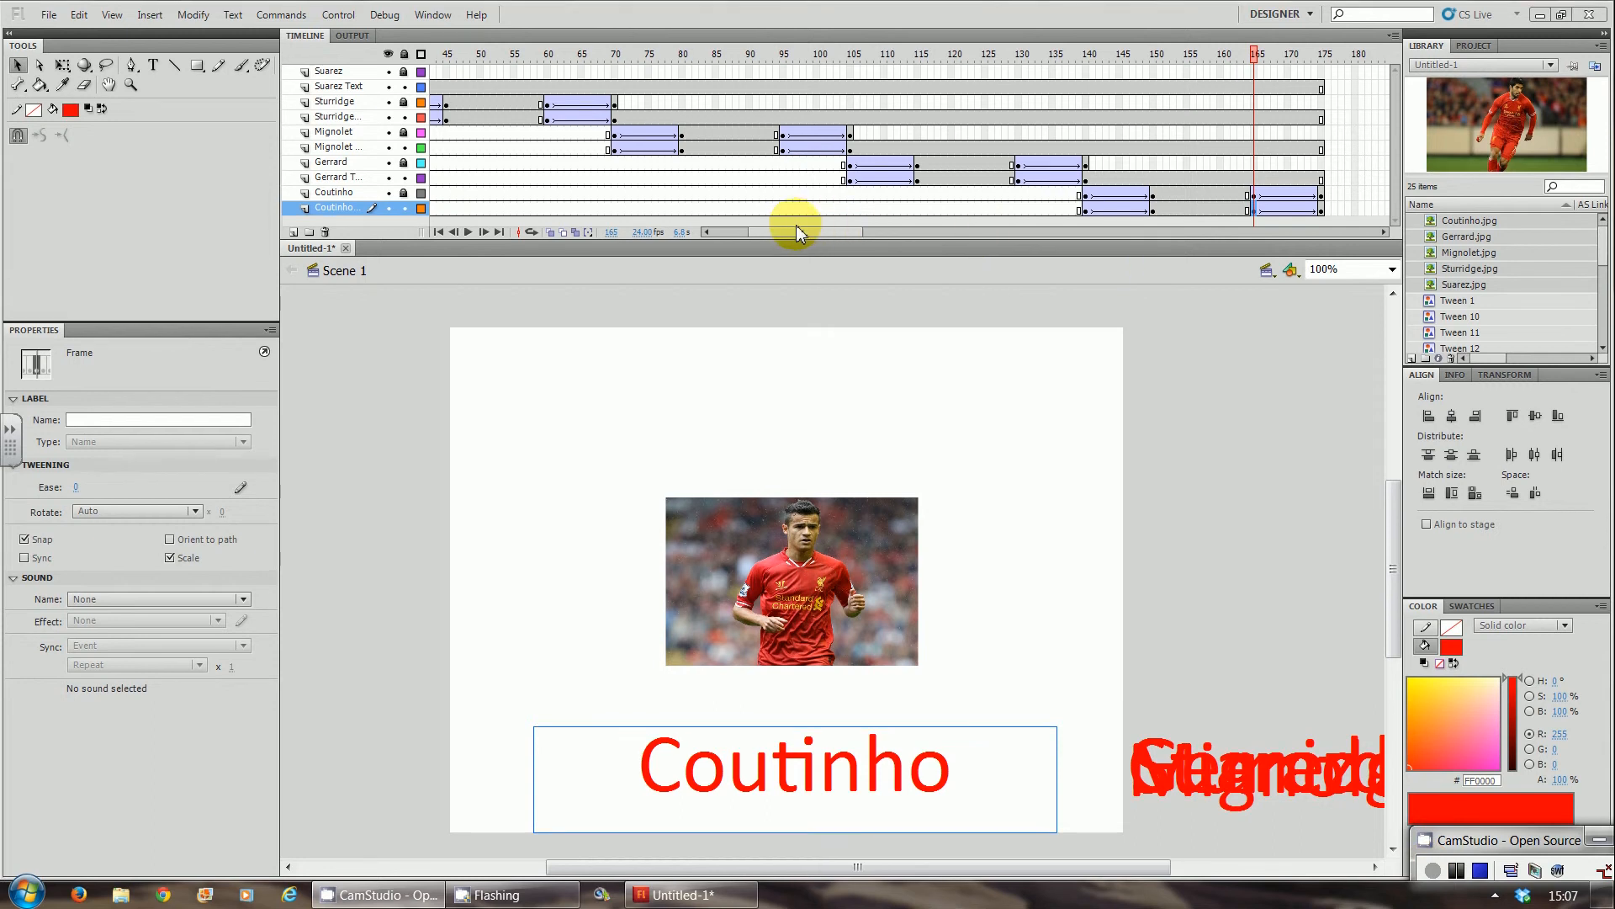
Step: Test the movie to check the sliding player images and name texts, and close the preview
left_click_drag(798, 231, 684, 224)
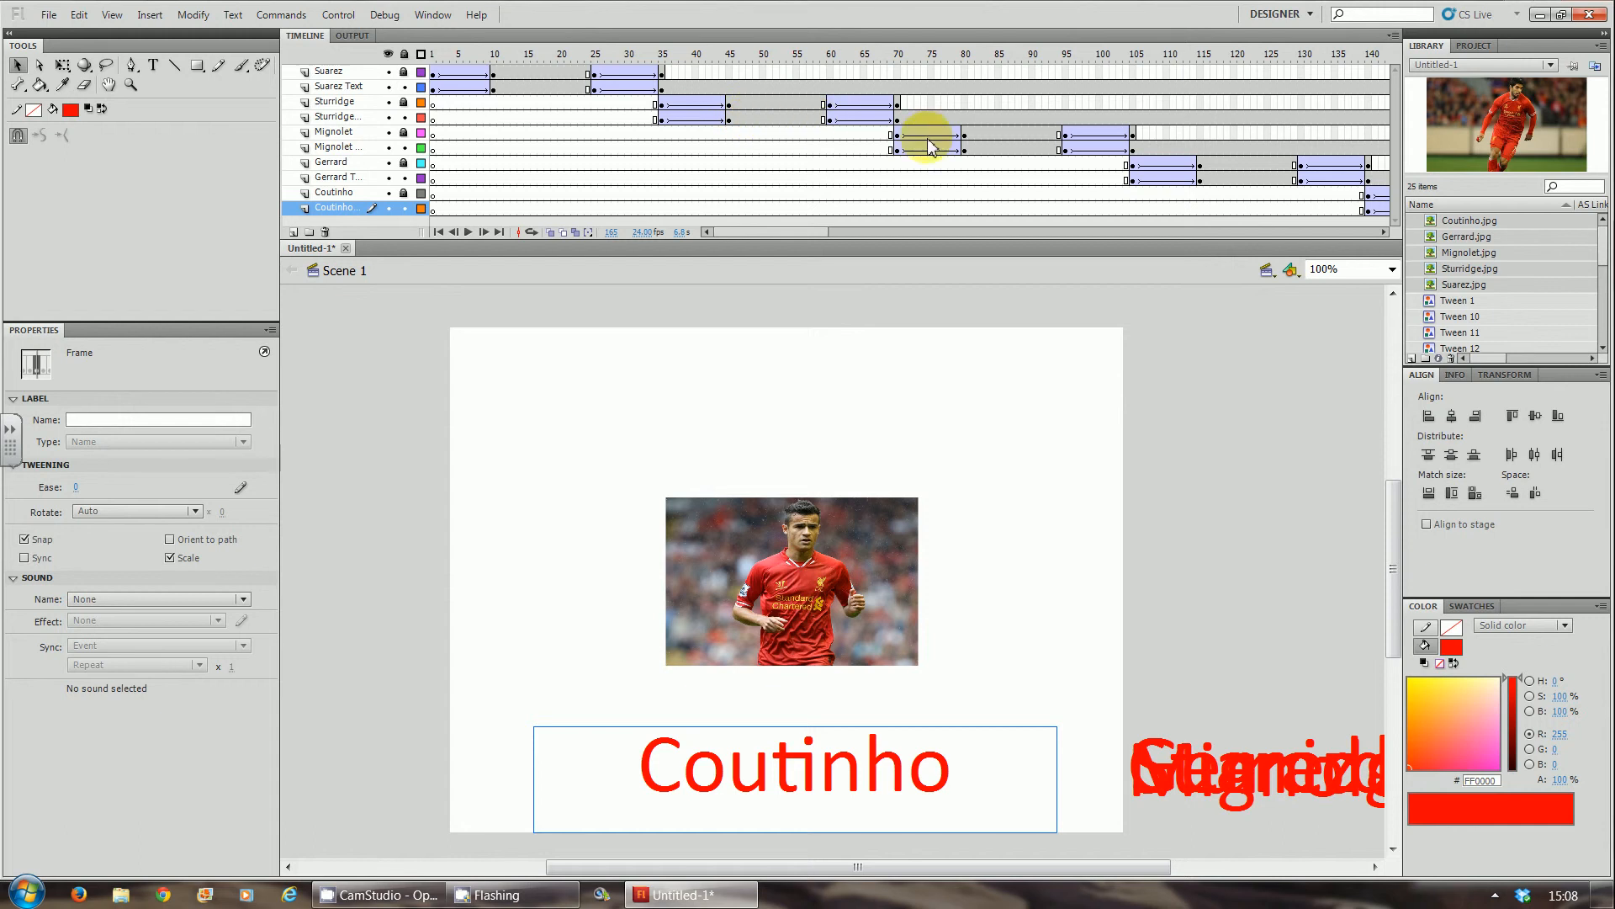
left_click_drag(800, 229, 872, 240)
key("ctrl+Return")
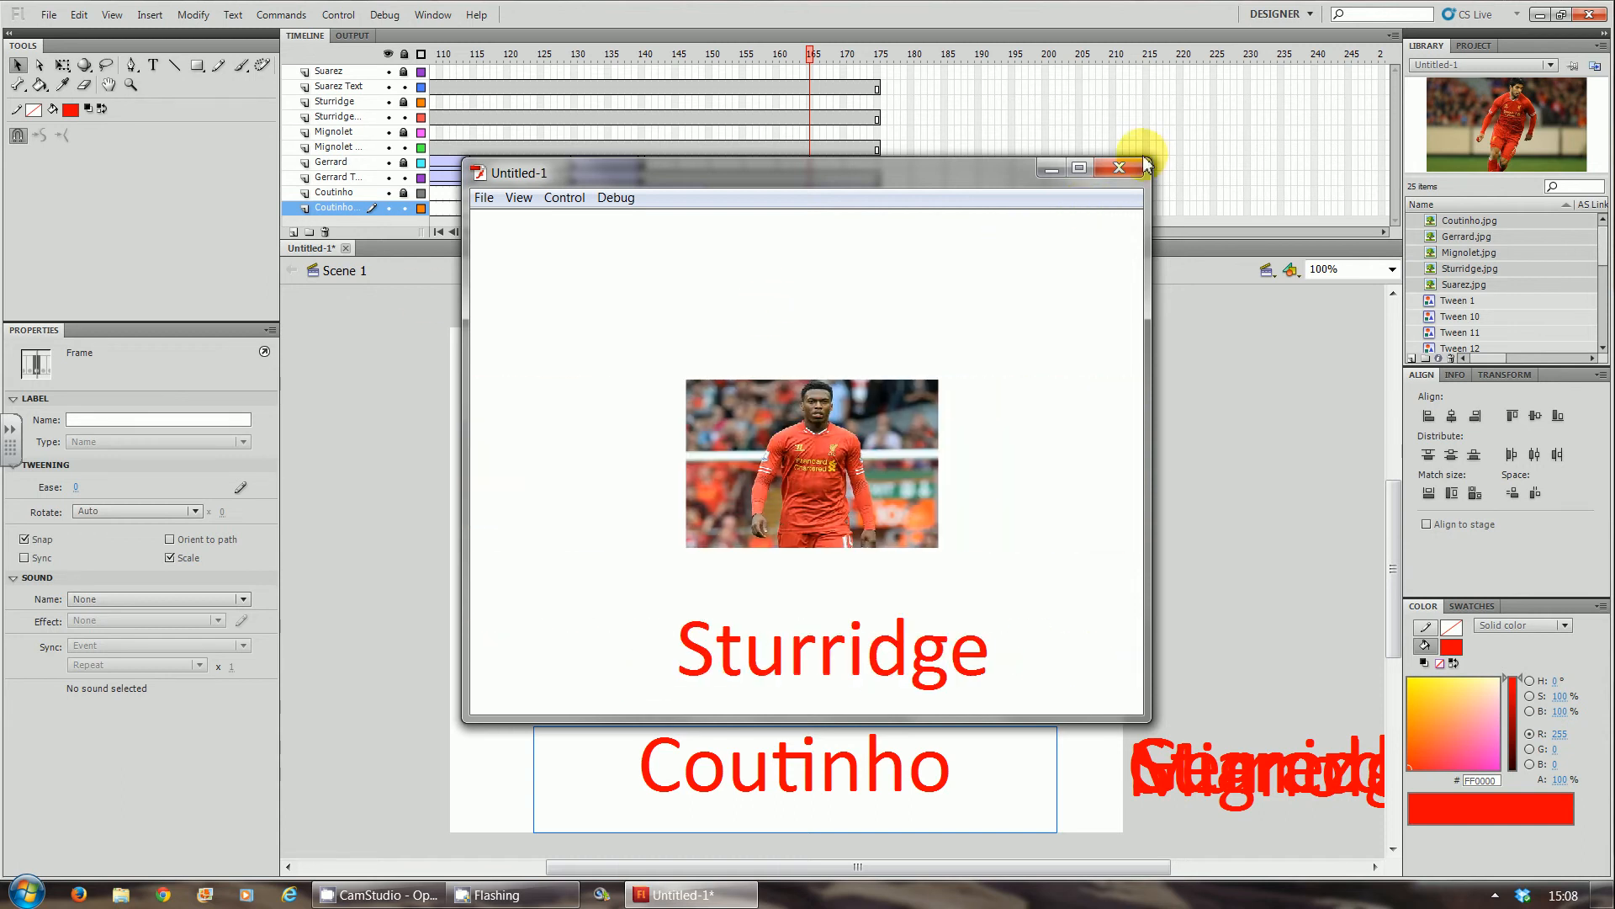
left_click(1120, 170)
Step: Add a new layer named Title at the bottom of the layer stack, below the Coutinho text layer
left_click_drag(830, 234, 735, 238)
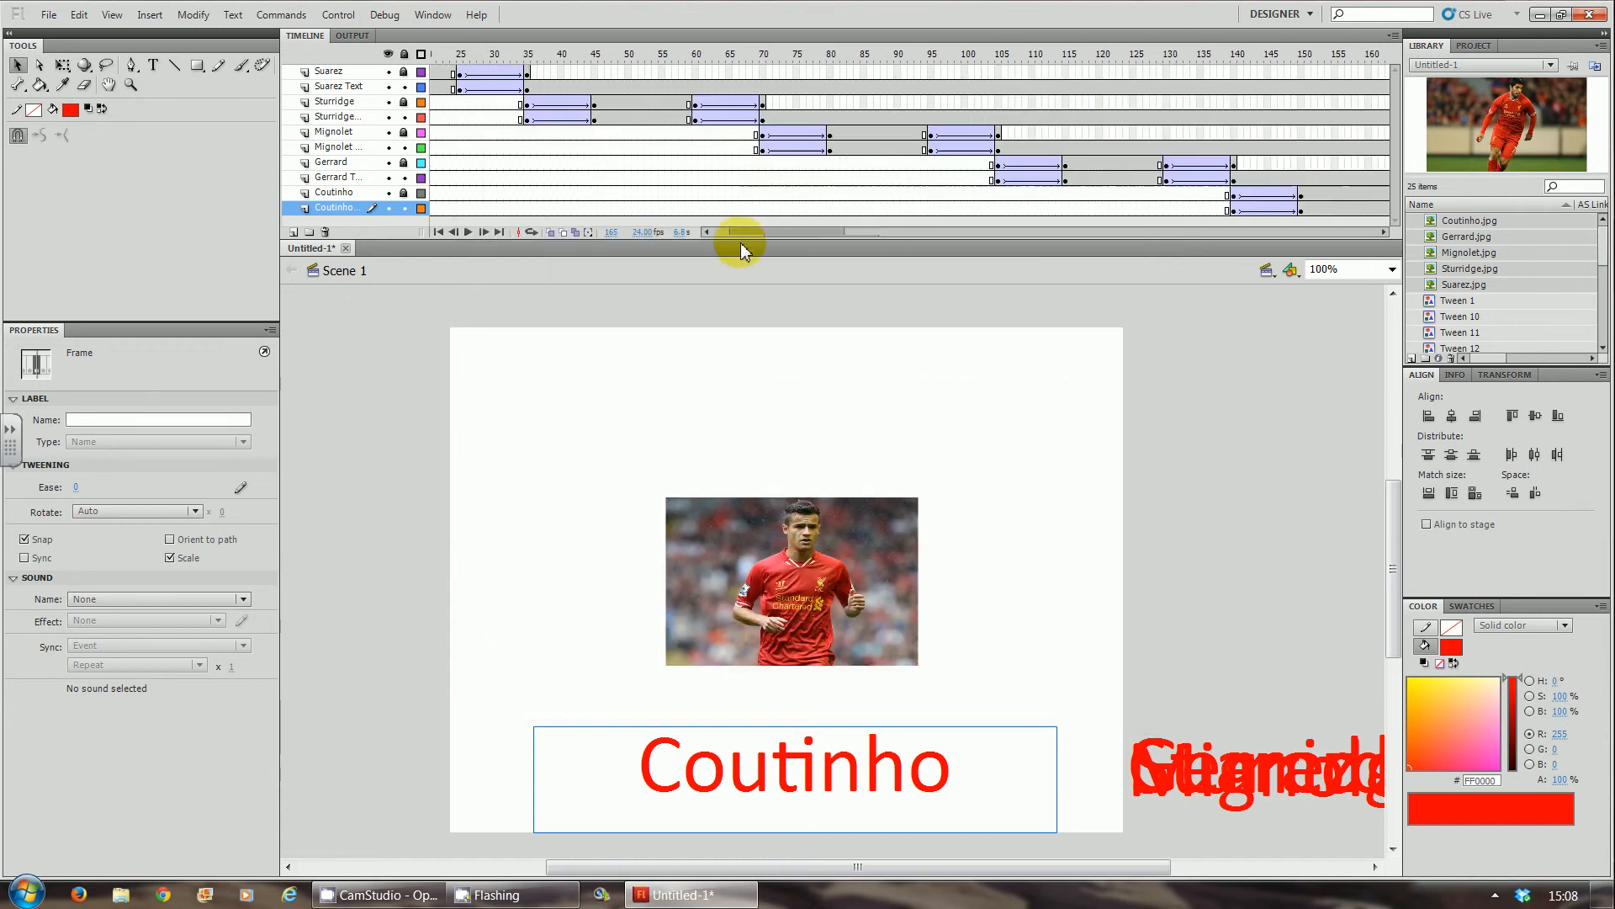
left_click(293, 232)
left_click_drag(361, 214, 349, 220)
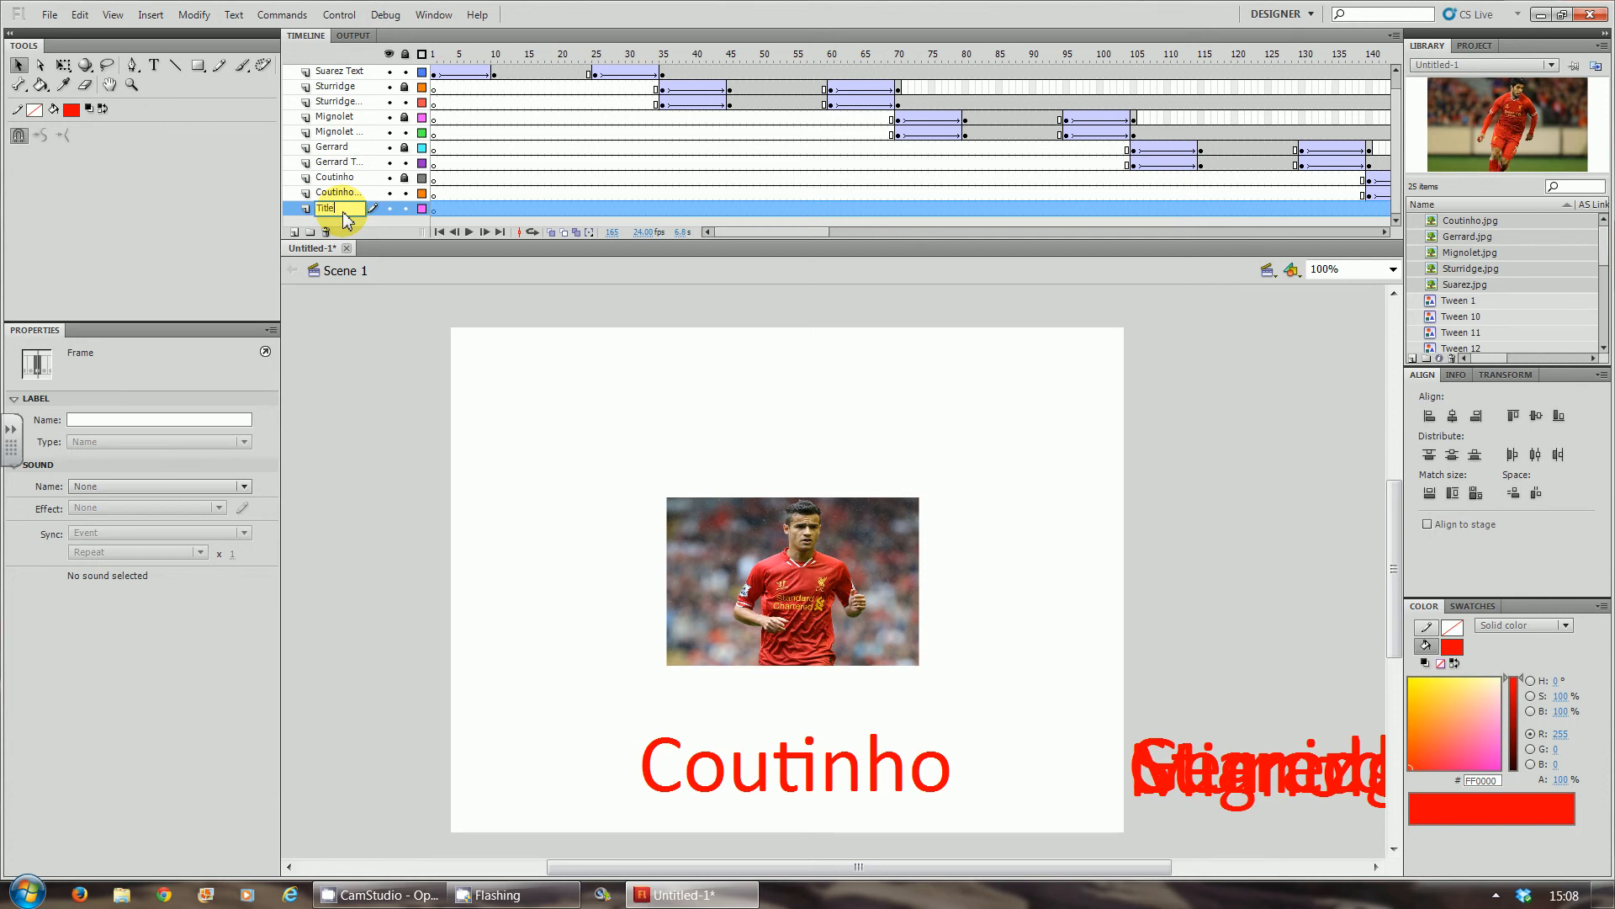
left_click(345, 218)
Step: Add the red text Liverpool Slideshow in a wide text box near the stage's upper edge in frame 1 of the Title layer
left_click(436, 212)
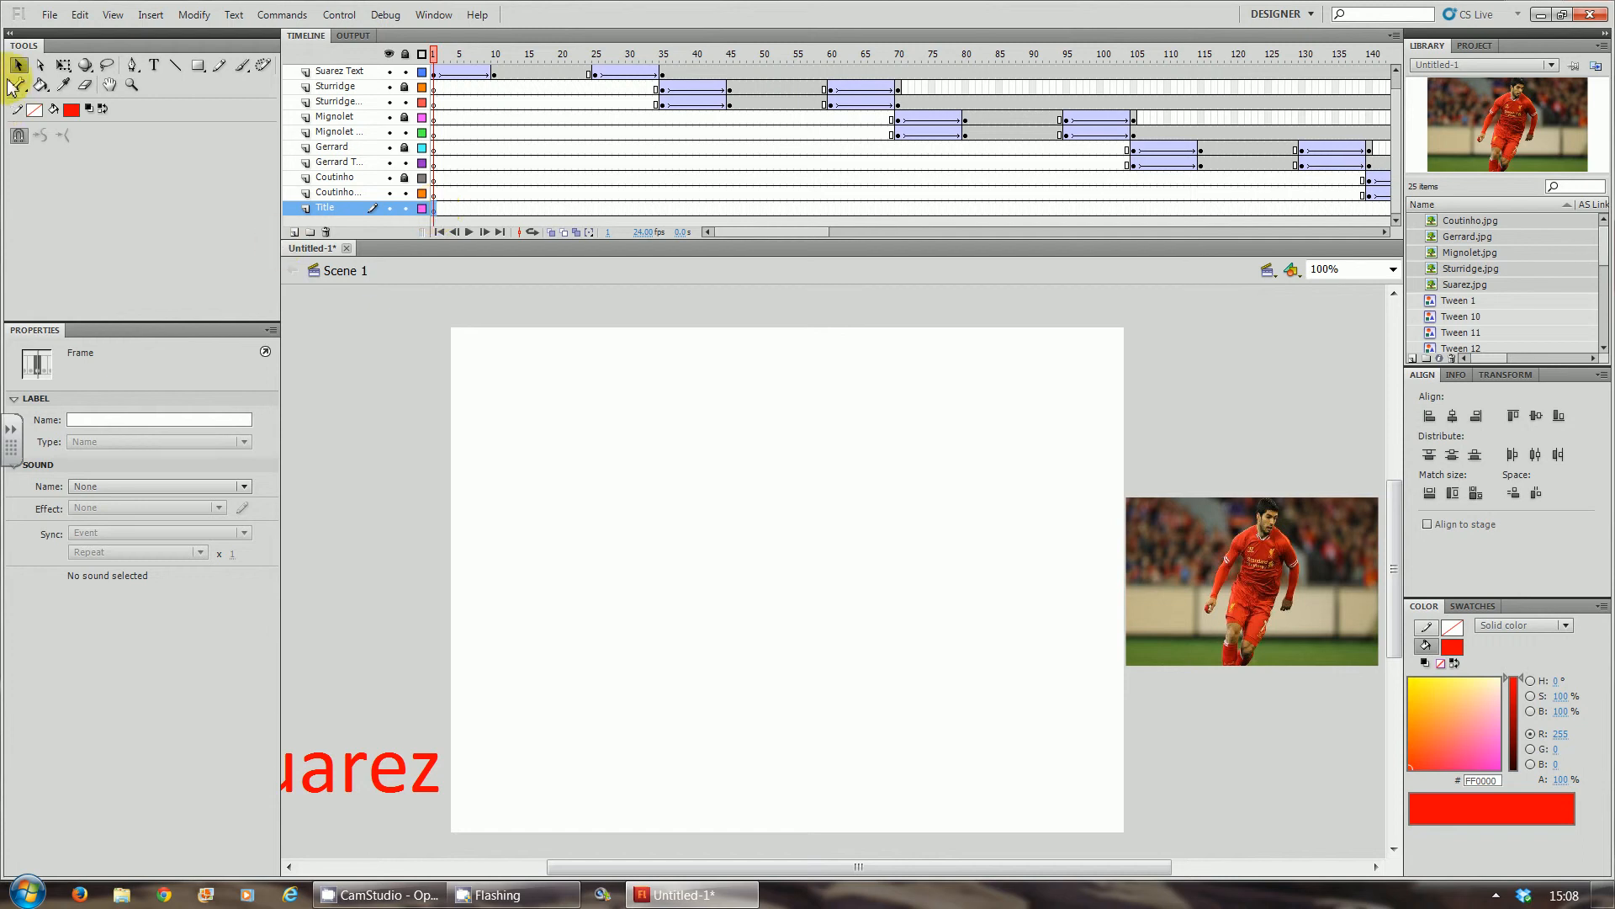
left_click(154, 74)
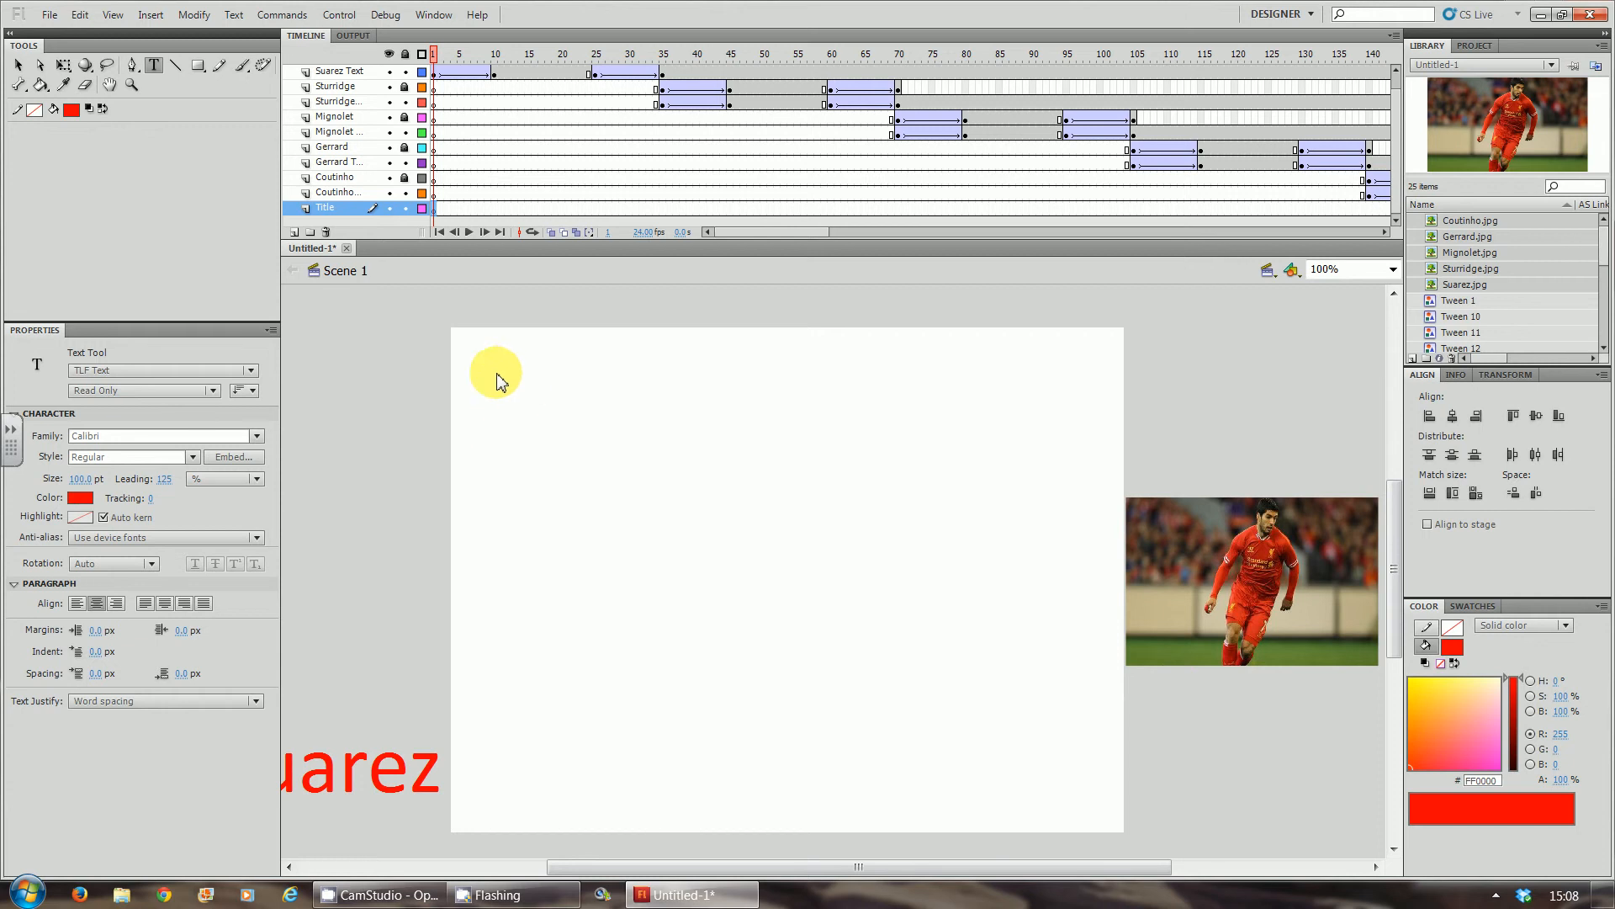
left_click_drag(493, 372, 1082, 479)
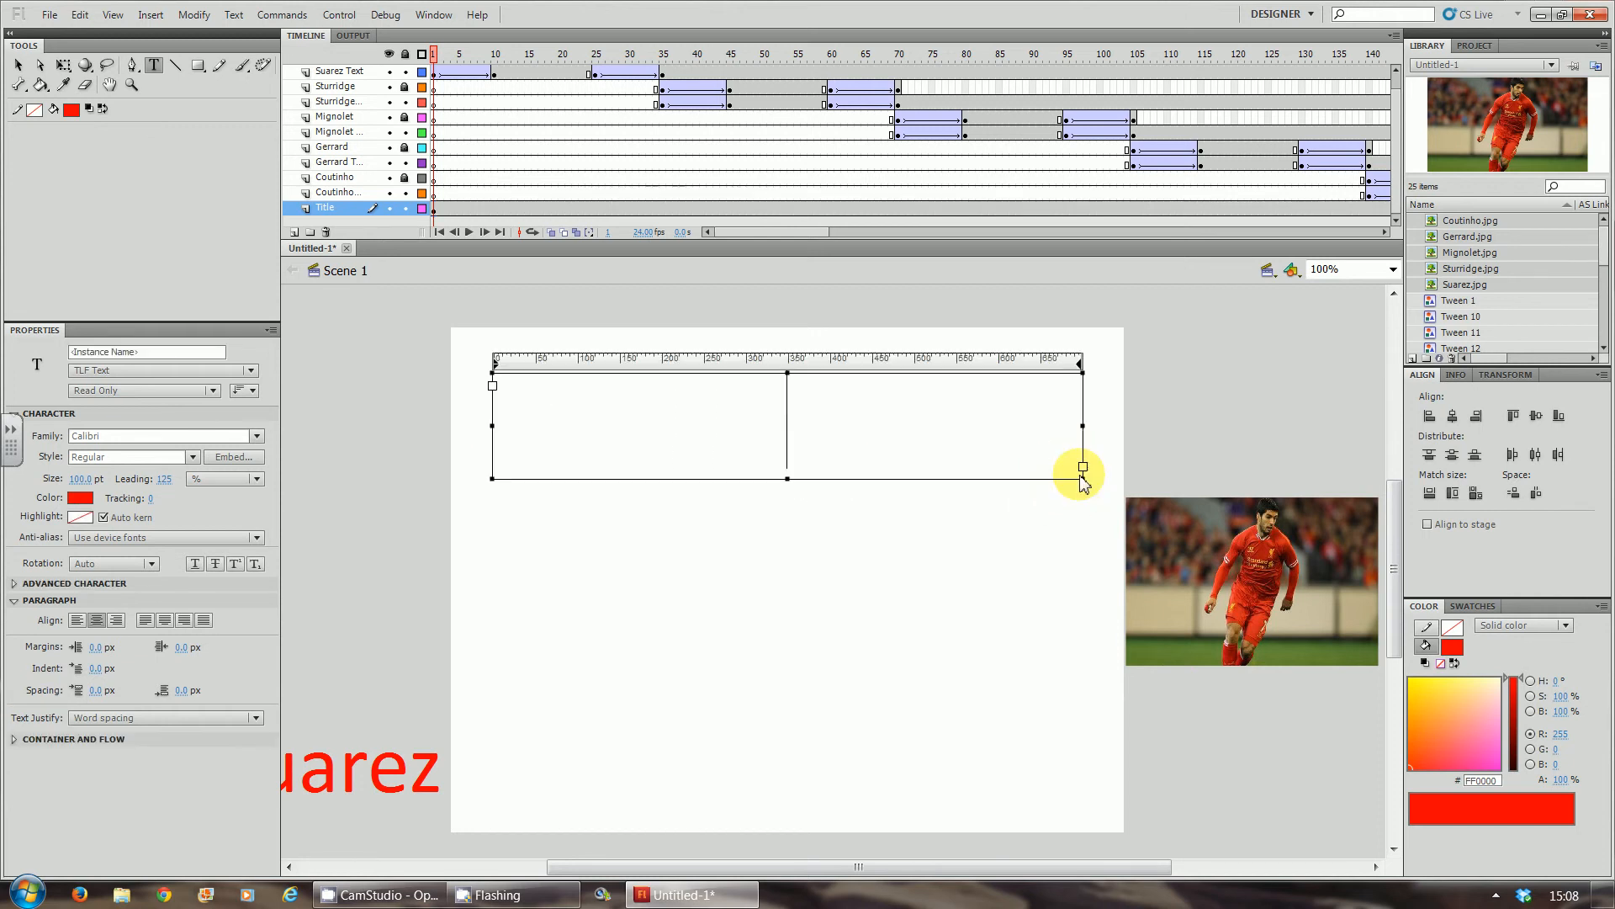
type("Liverpo")
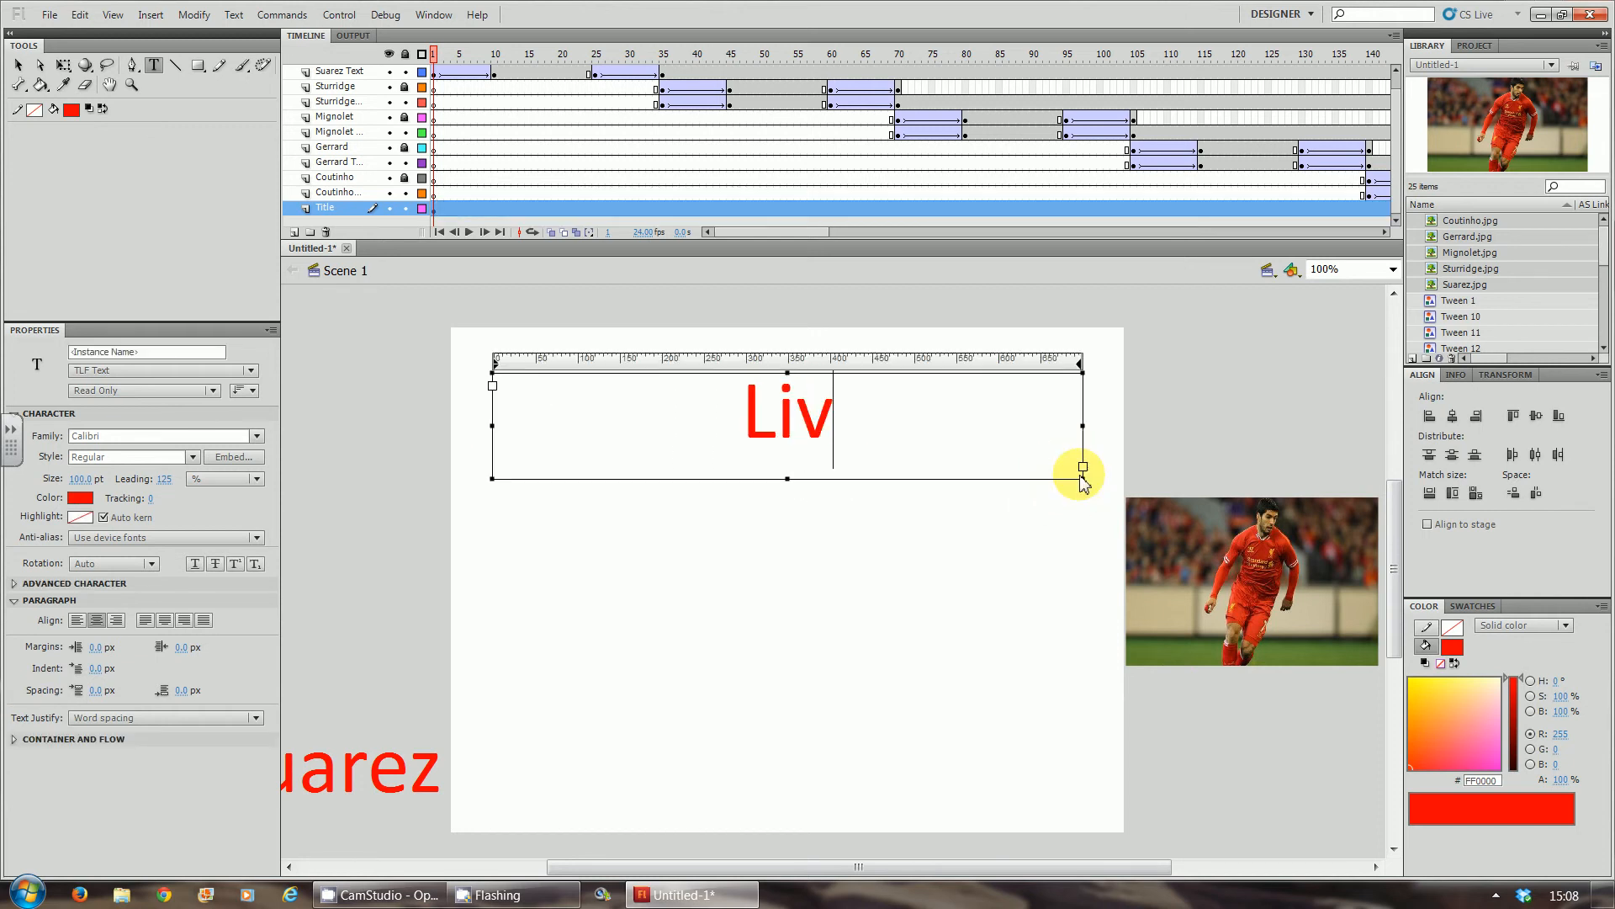
type("ol Slides")
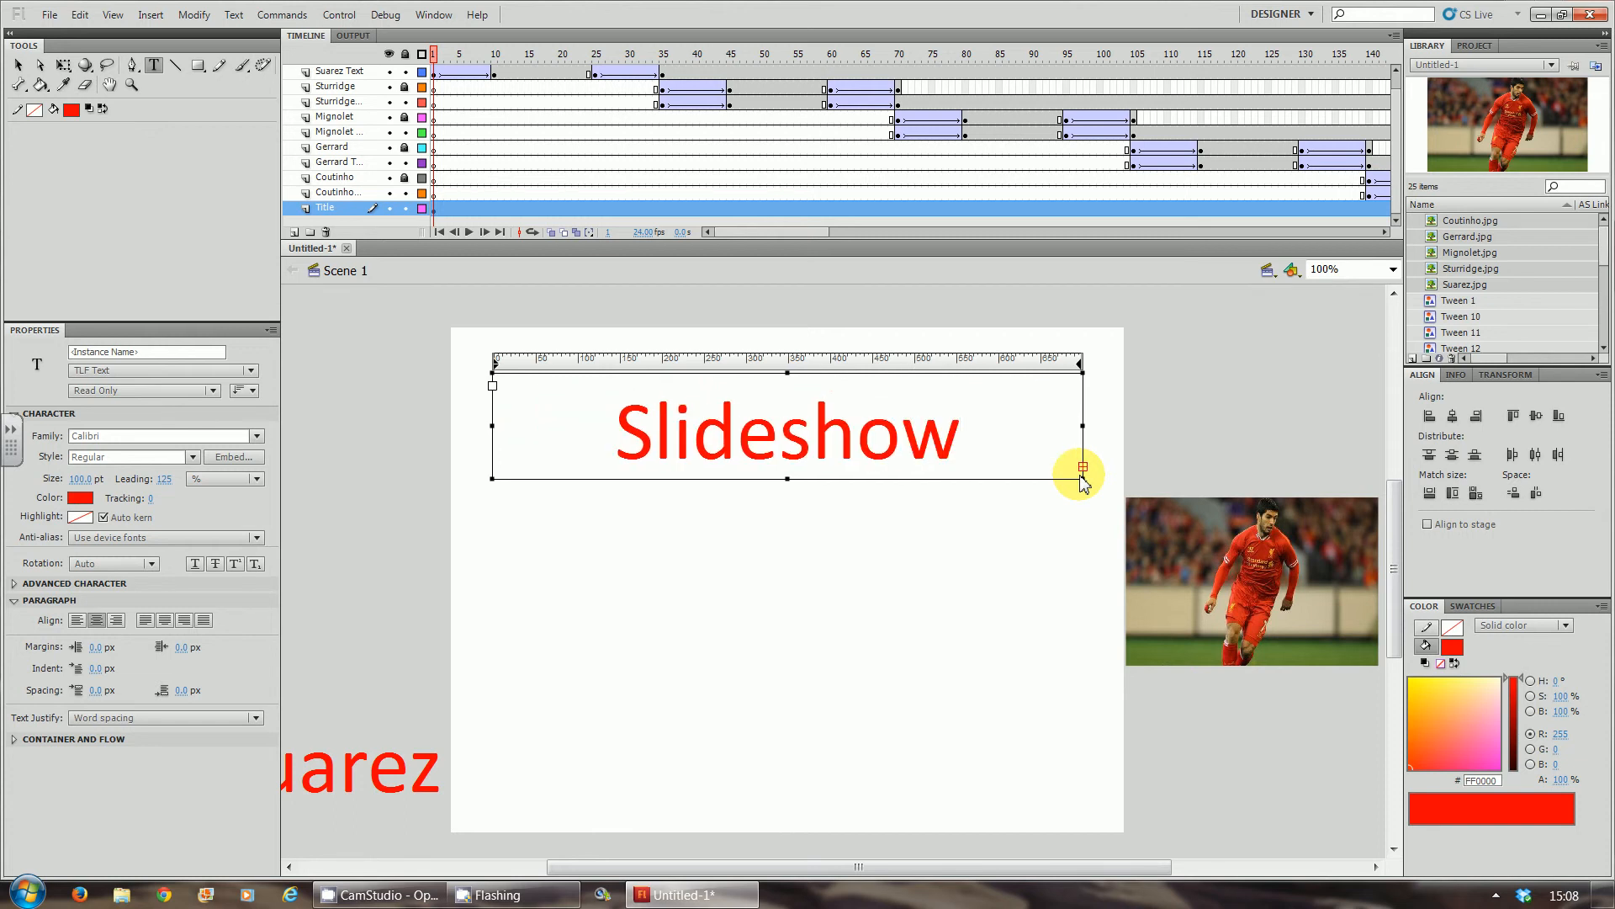
Step: Fit the title on one line at 90 pt in a text box about 741 px wide, placed at about X 31, Y 37
key("ctrl+a")
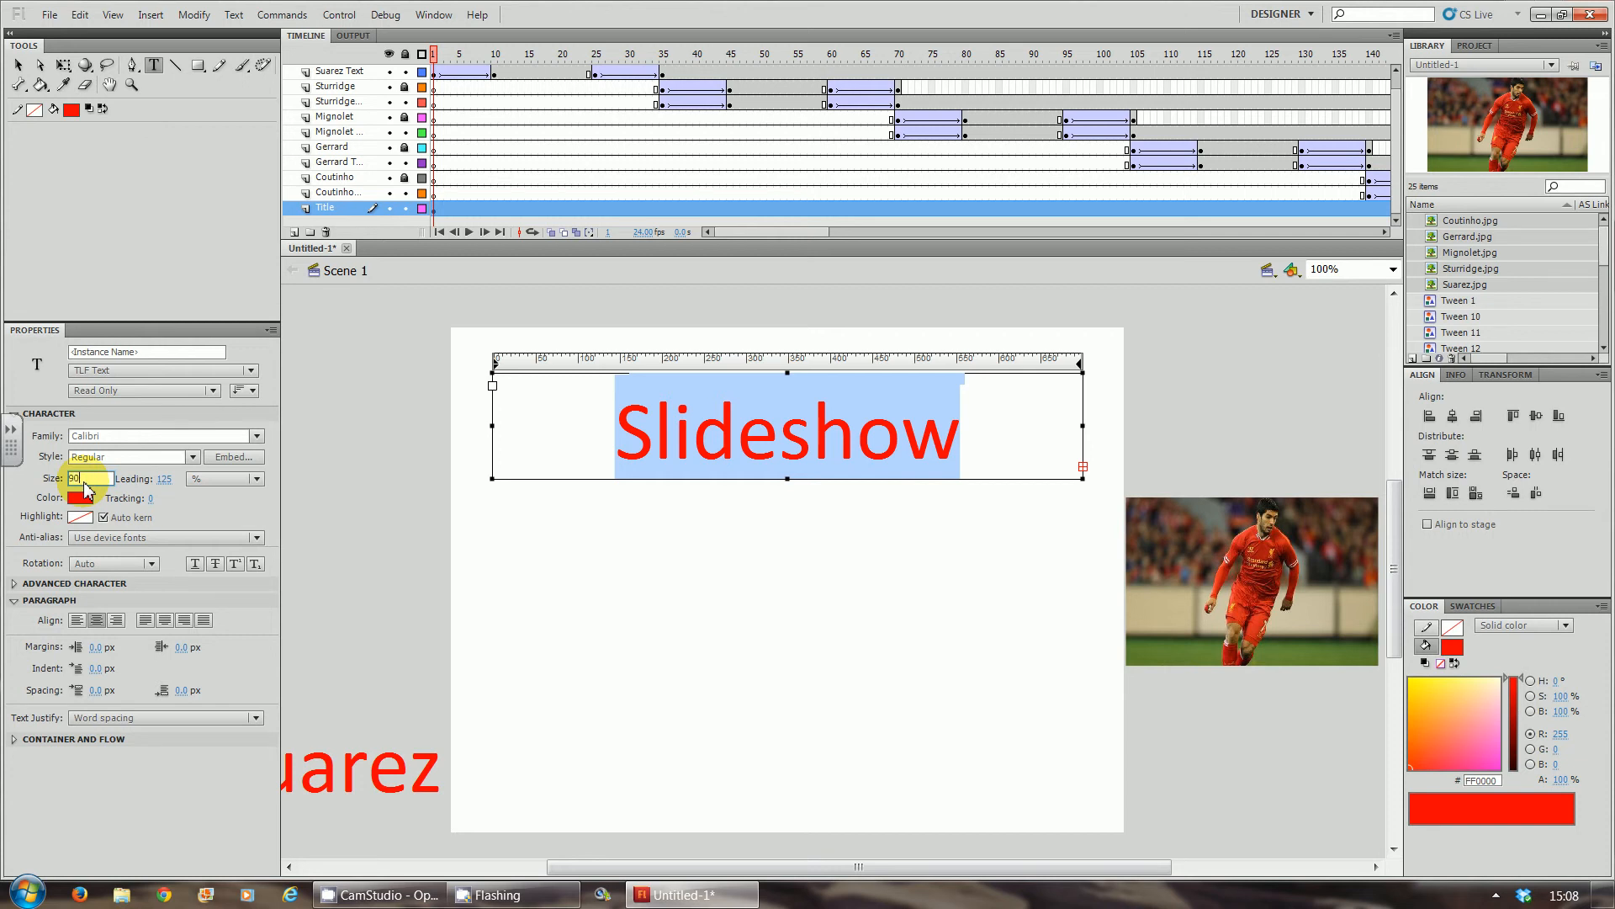
key("Return")
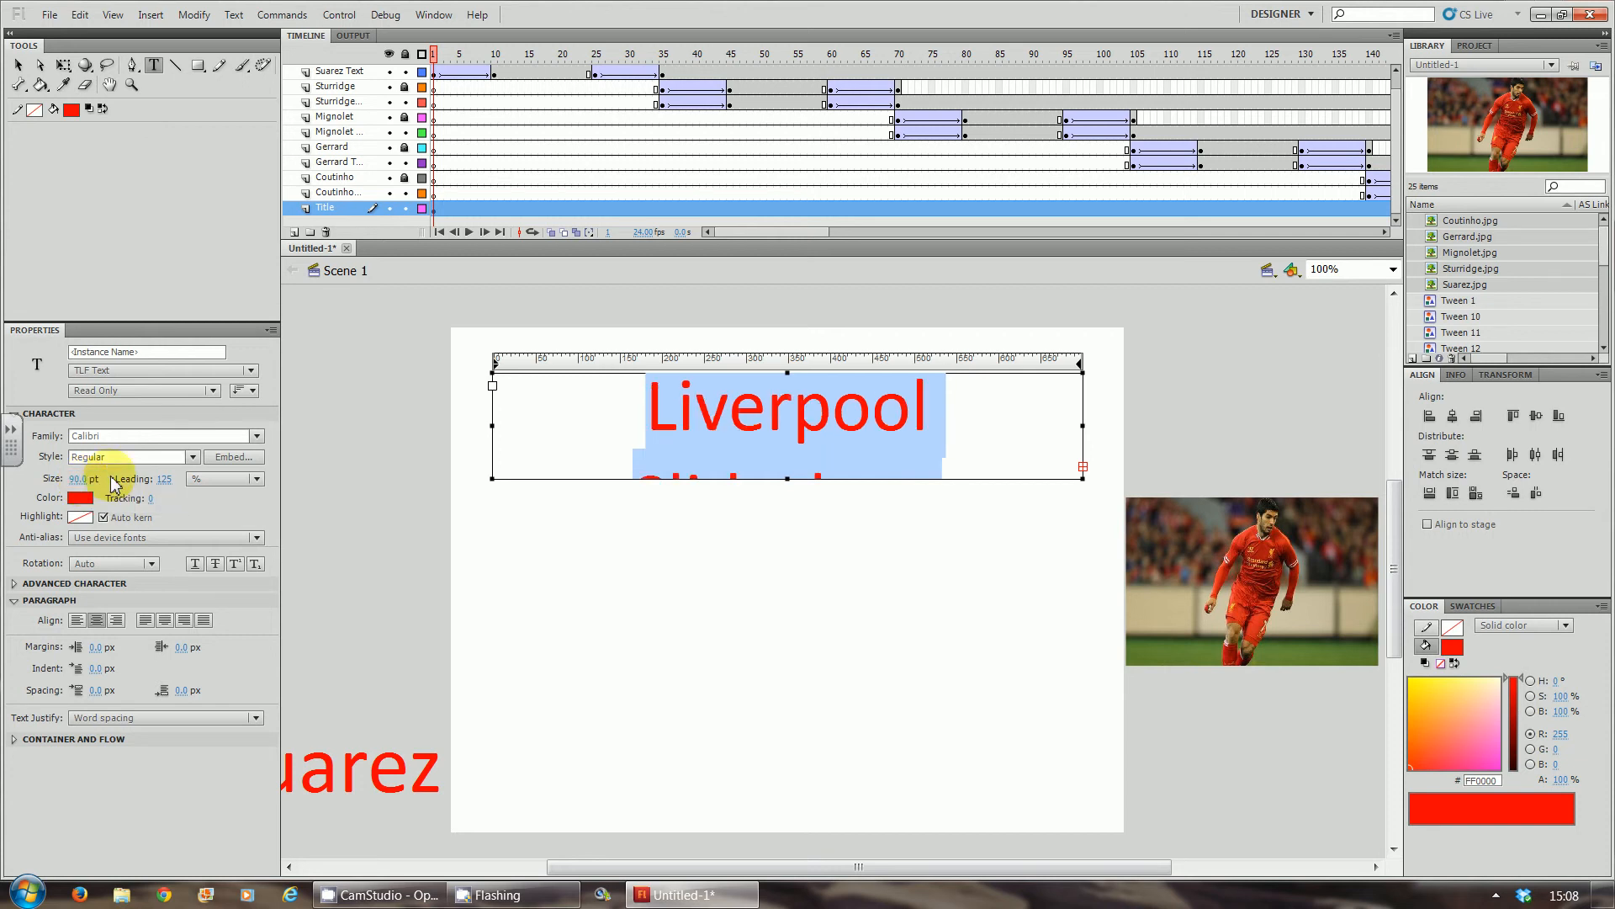
left_click_drag(492, 426, 459, 437)
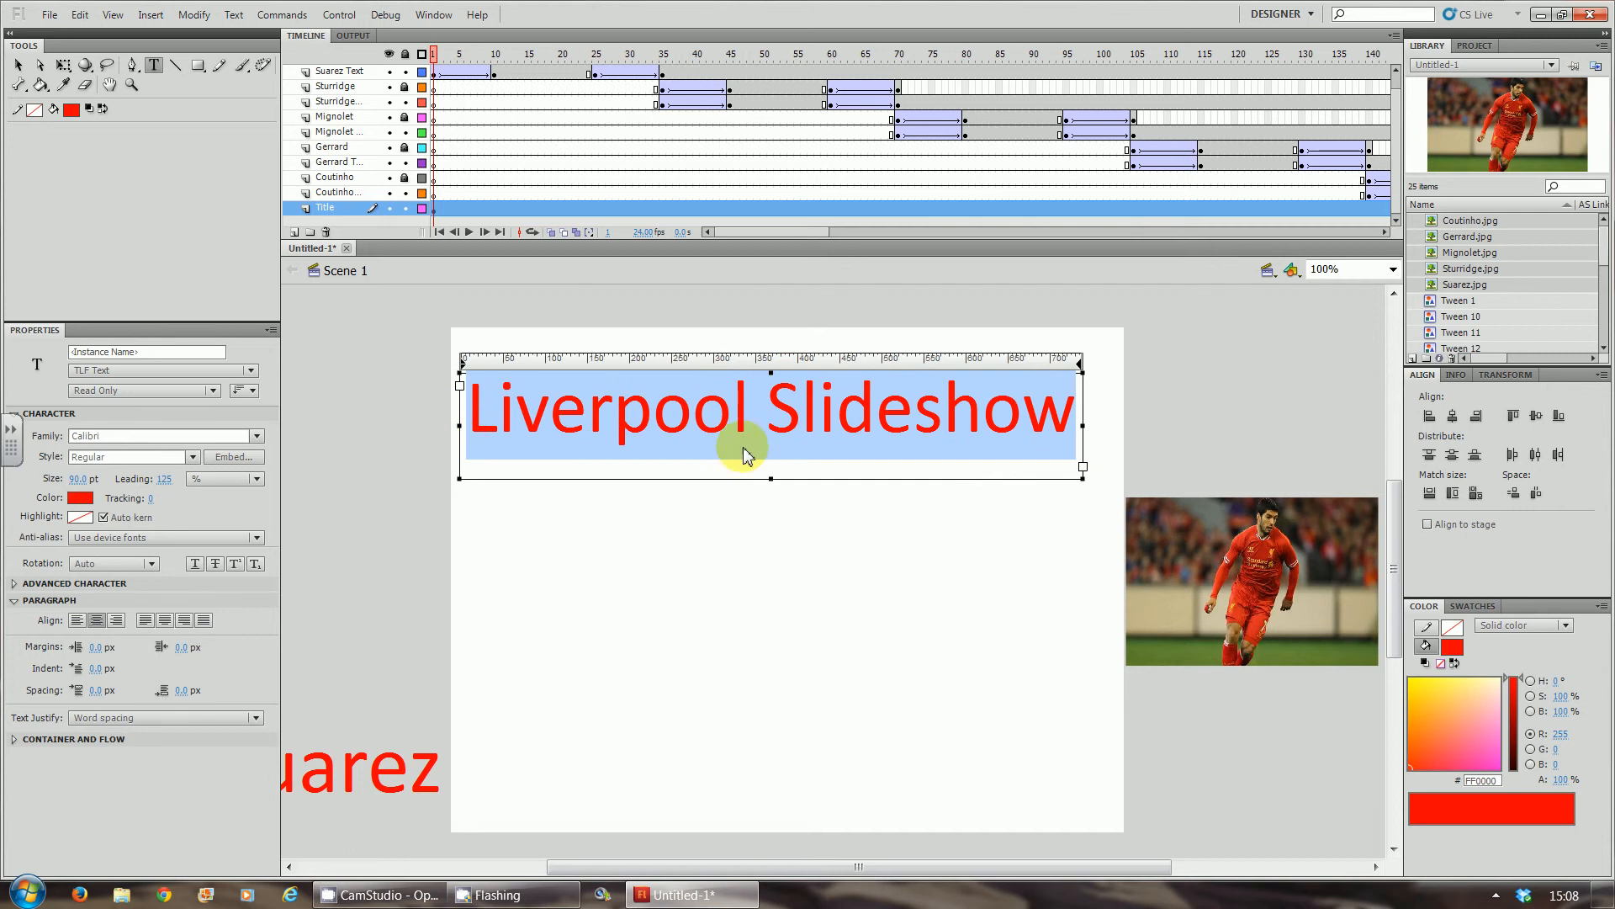
left_click(18, 65)
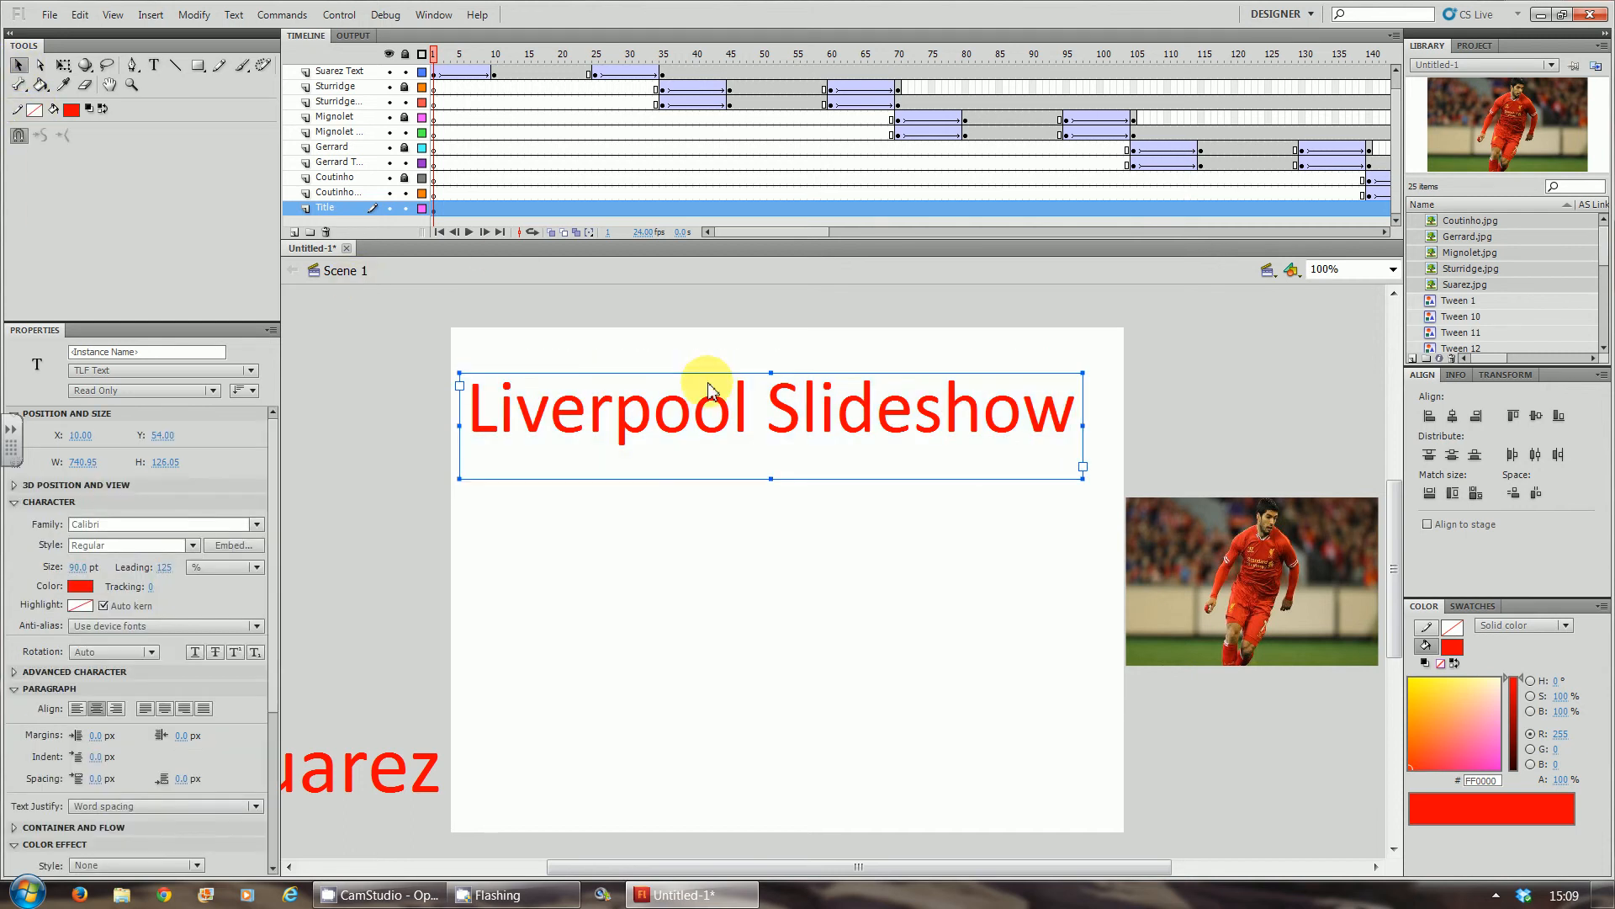
mouse_move(742, 413)
left_mouse_down()
mouse_move(780, 392)
mouse_move(764, 402)
left_mouse_up()
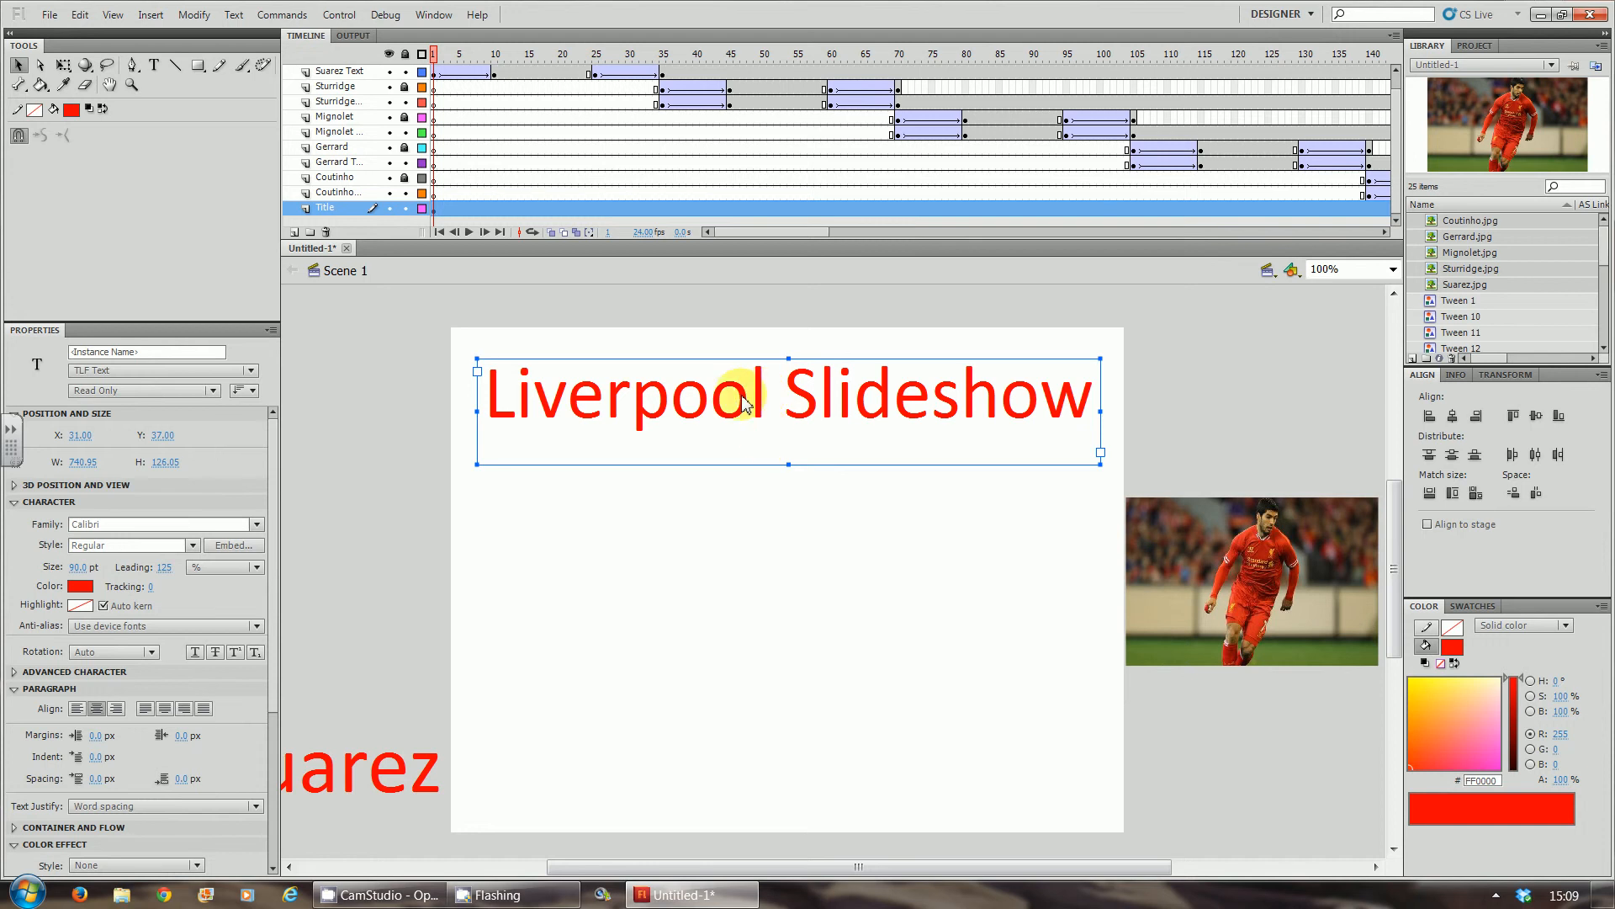
Step: Insert a keyframe at frame 10 of the Title layer and make the title fully transparent in frame 1 with an Alpha color effect
left_click(494, 209)
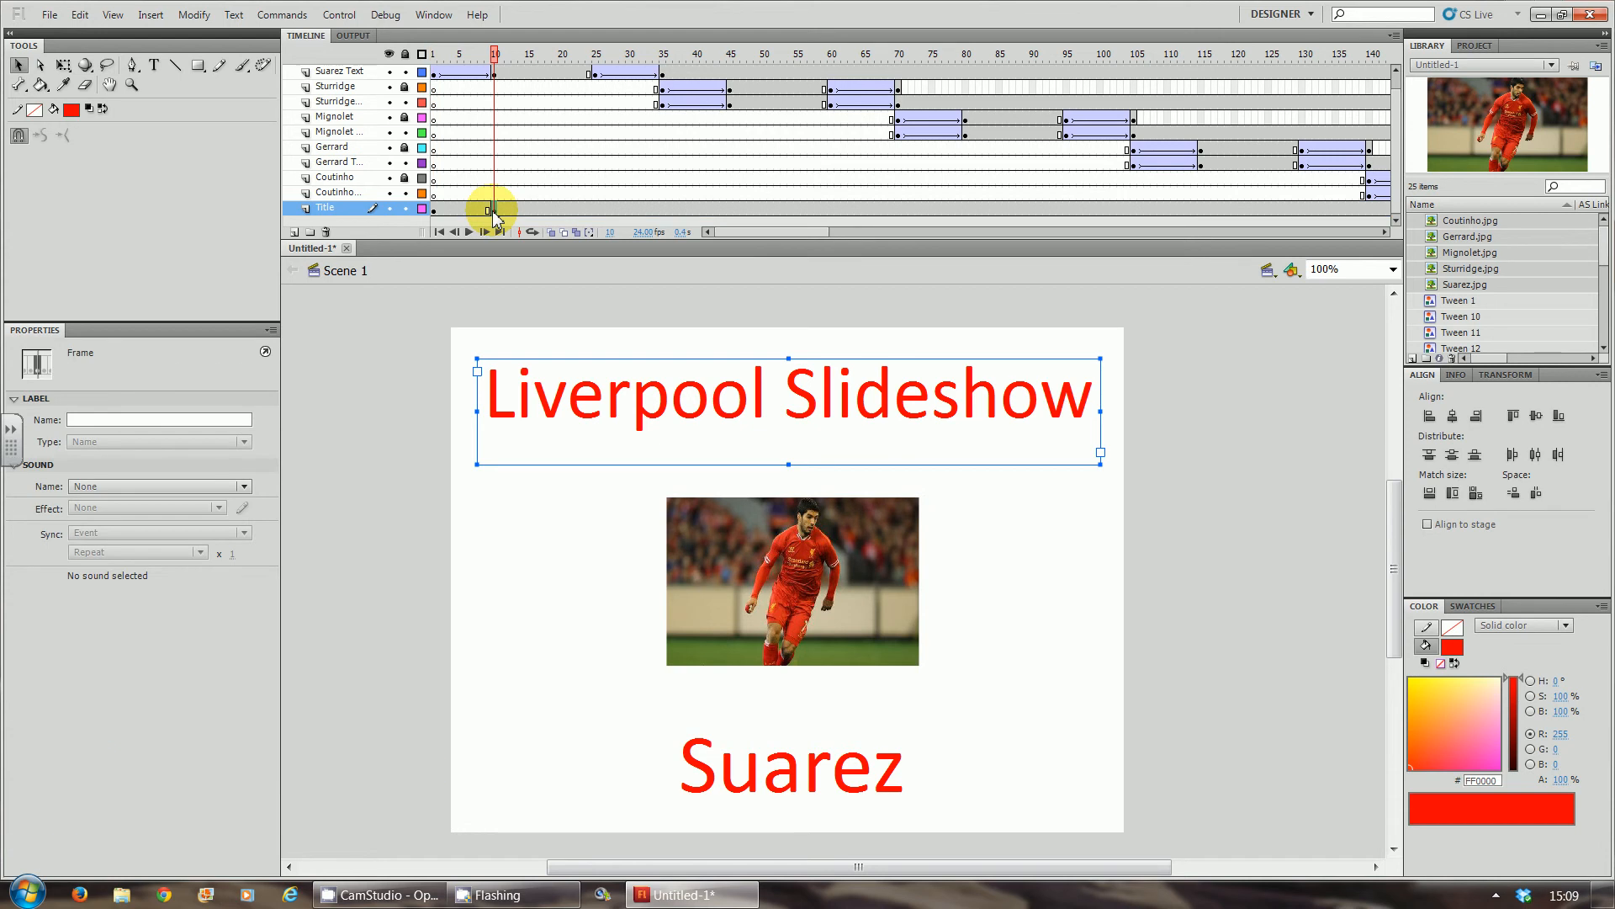
left_click(433, 207)
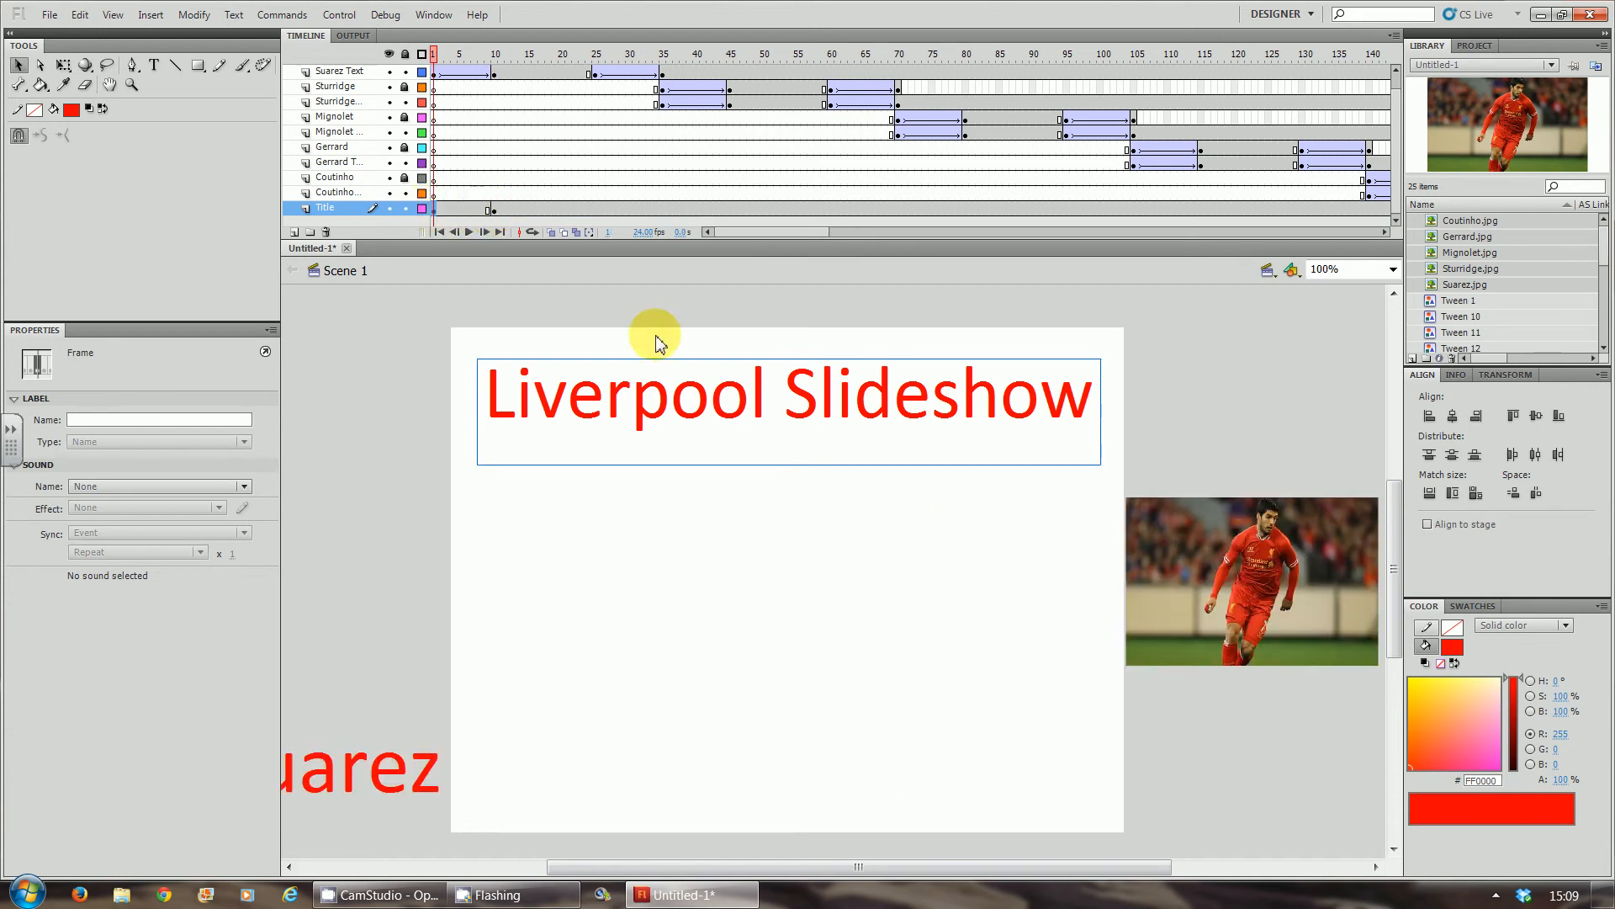
left_click(524, 412)
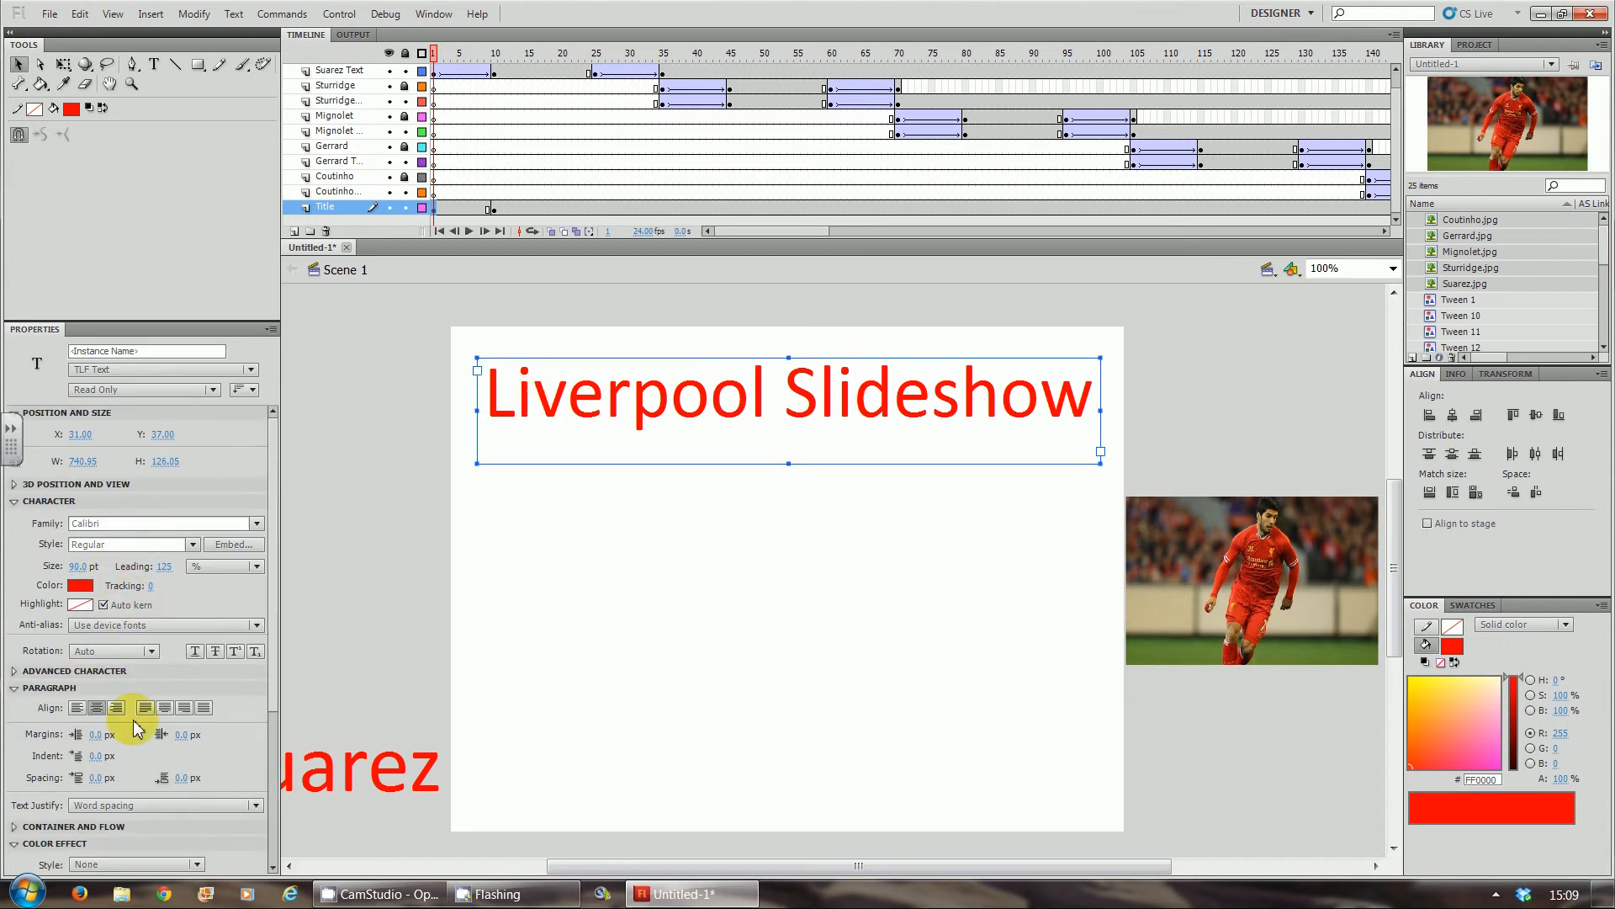
left_click(118, 865)
left_click(110, 851)
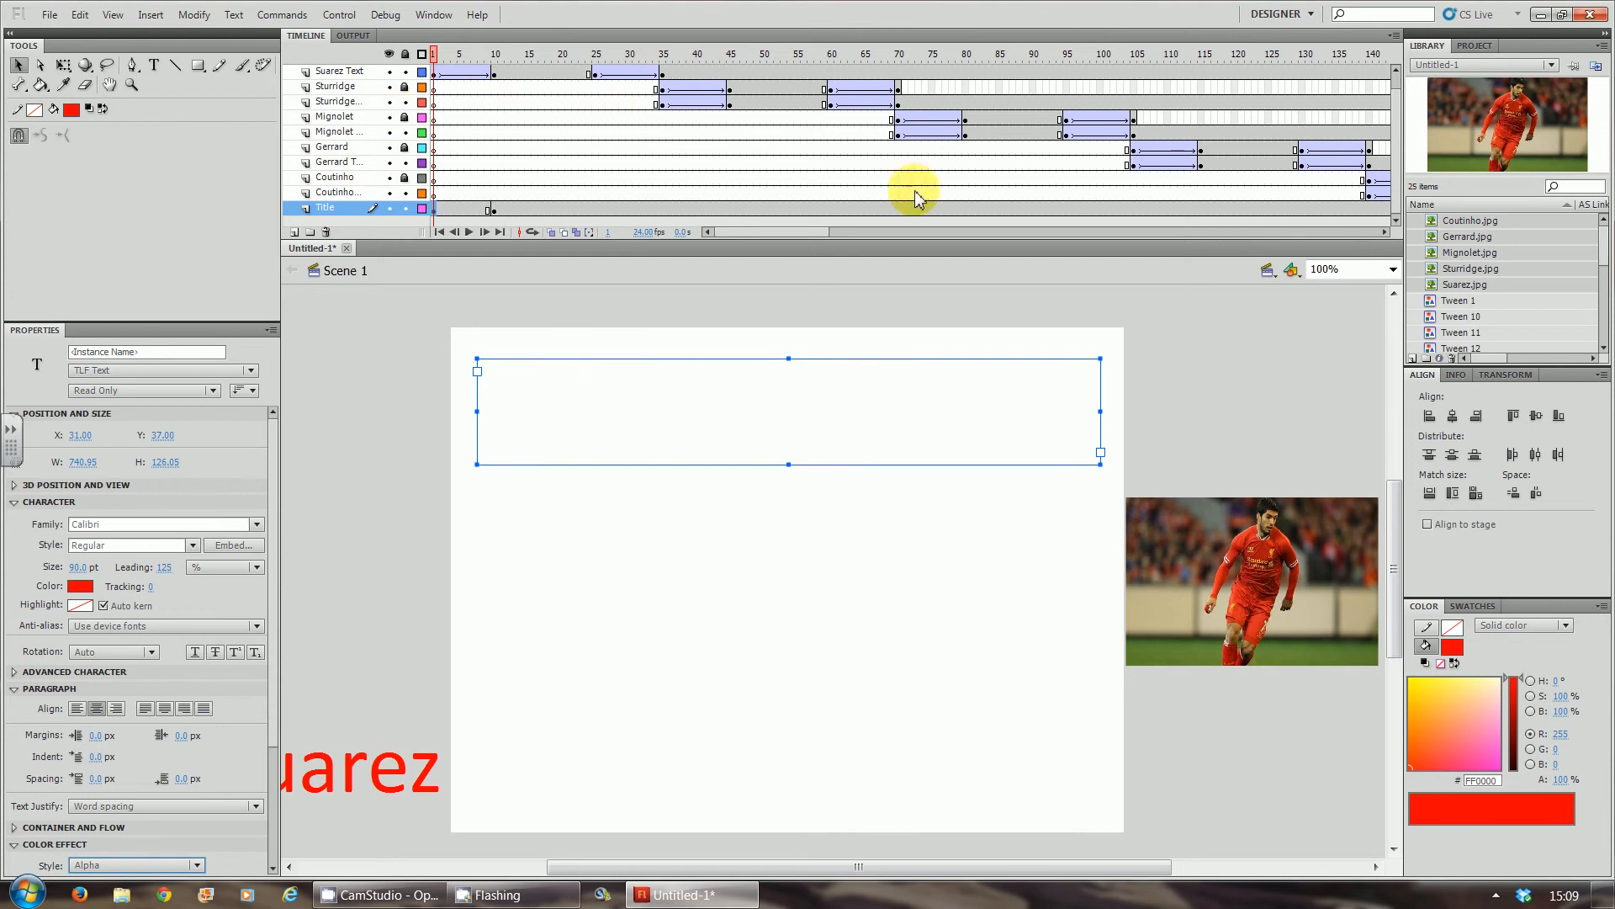
Step: Test the movie to check the Liverpool Slideshow title with the slides, and close the preview
left_click_drag(778, 233, 862, 240)
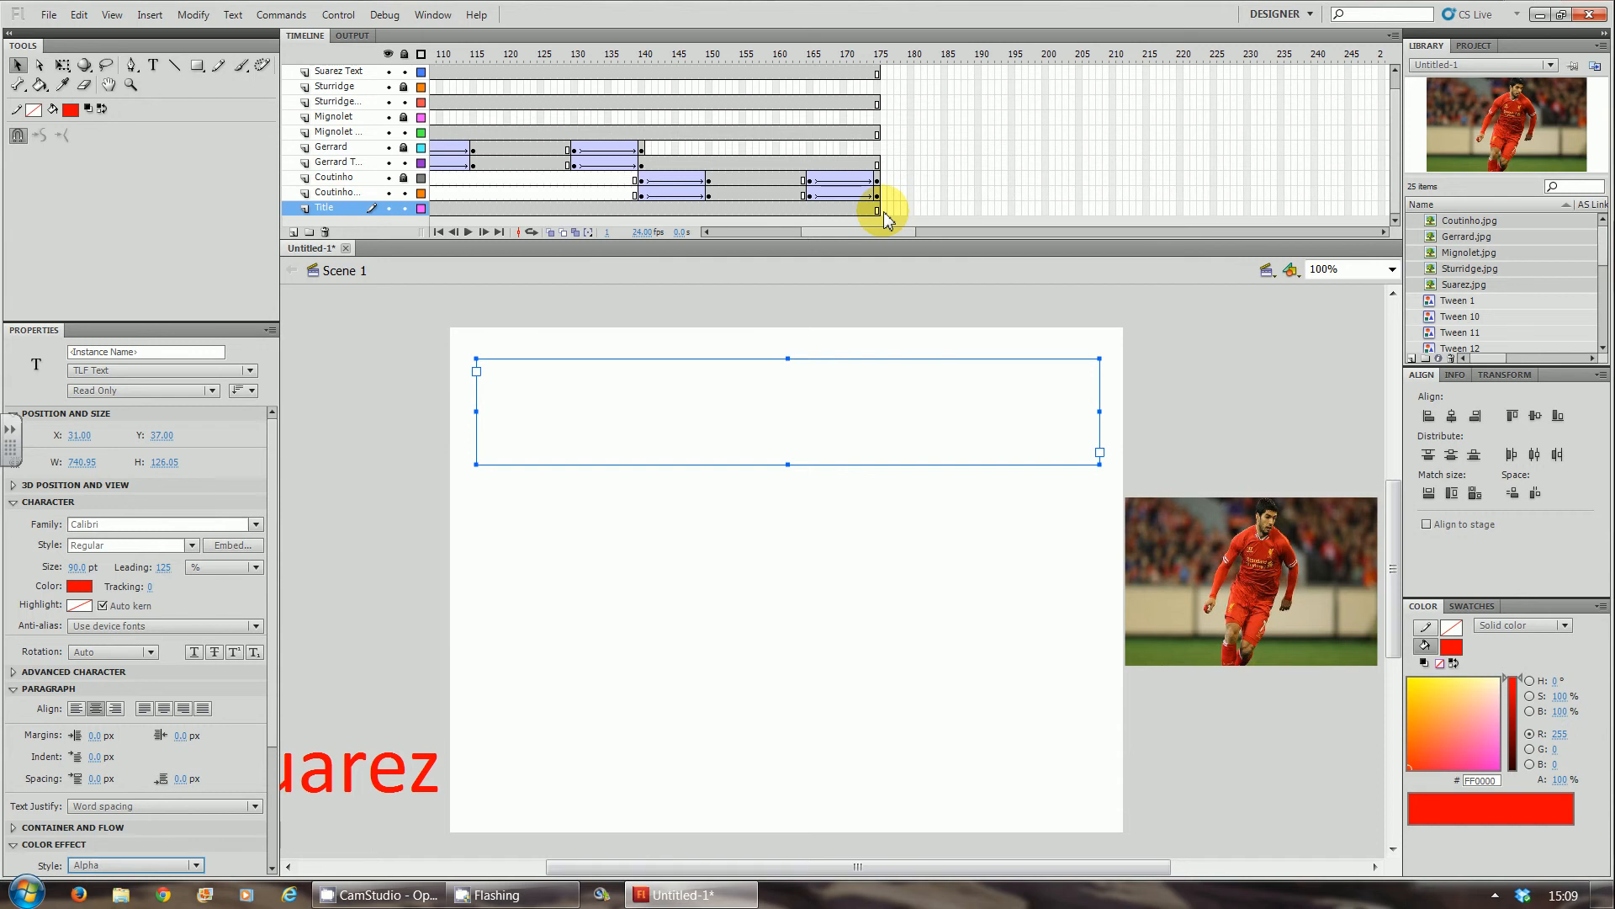
key("ctrl+Return")
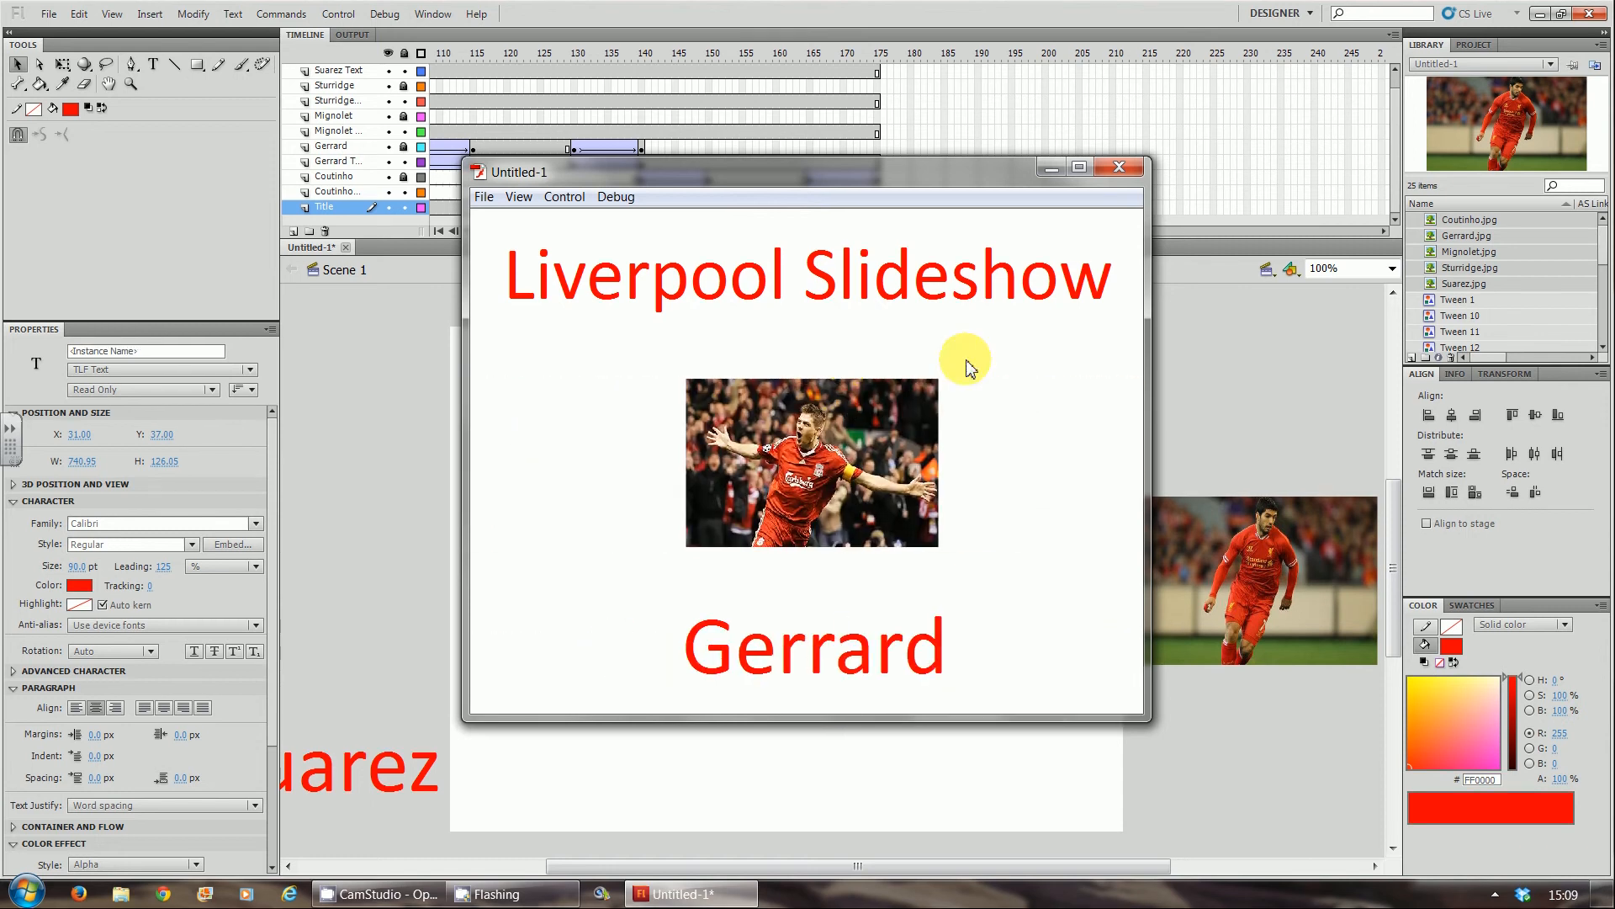
left_click(1120, 171)
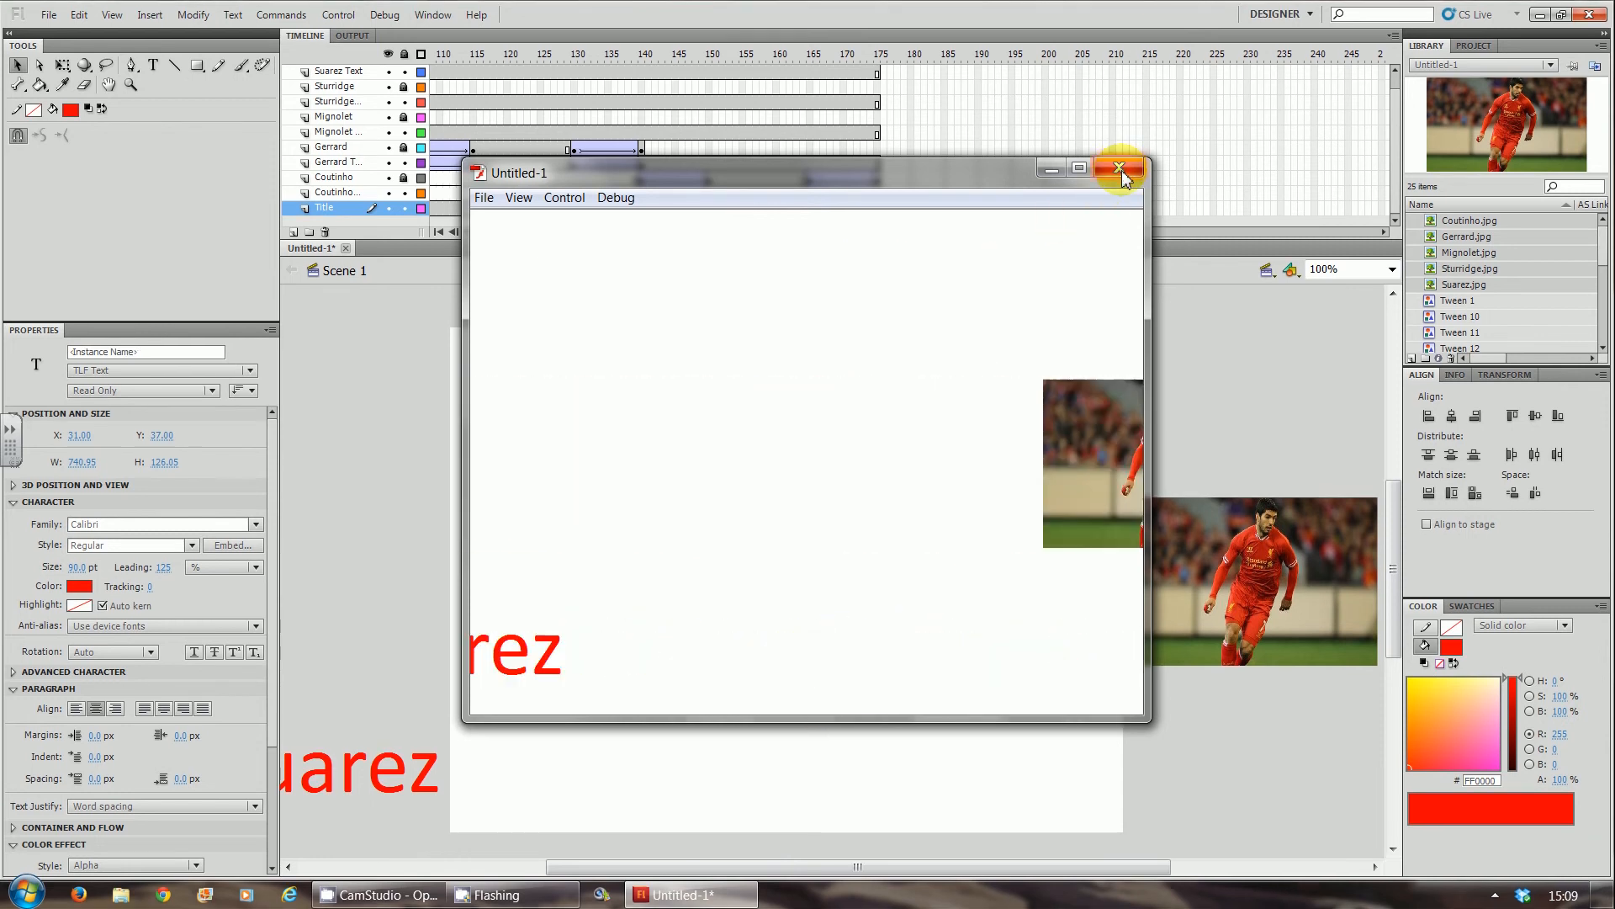
Step: Make the Suarez image in frame 1 of the Suarez layer fully transparent with an Alpha color effect
left_click_drag(841, 244, 685, 231)
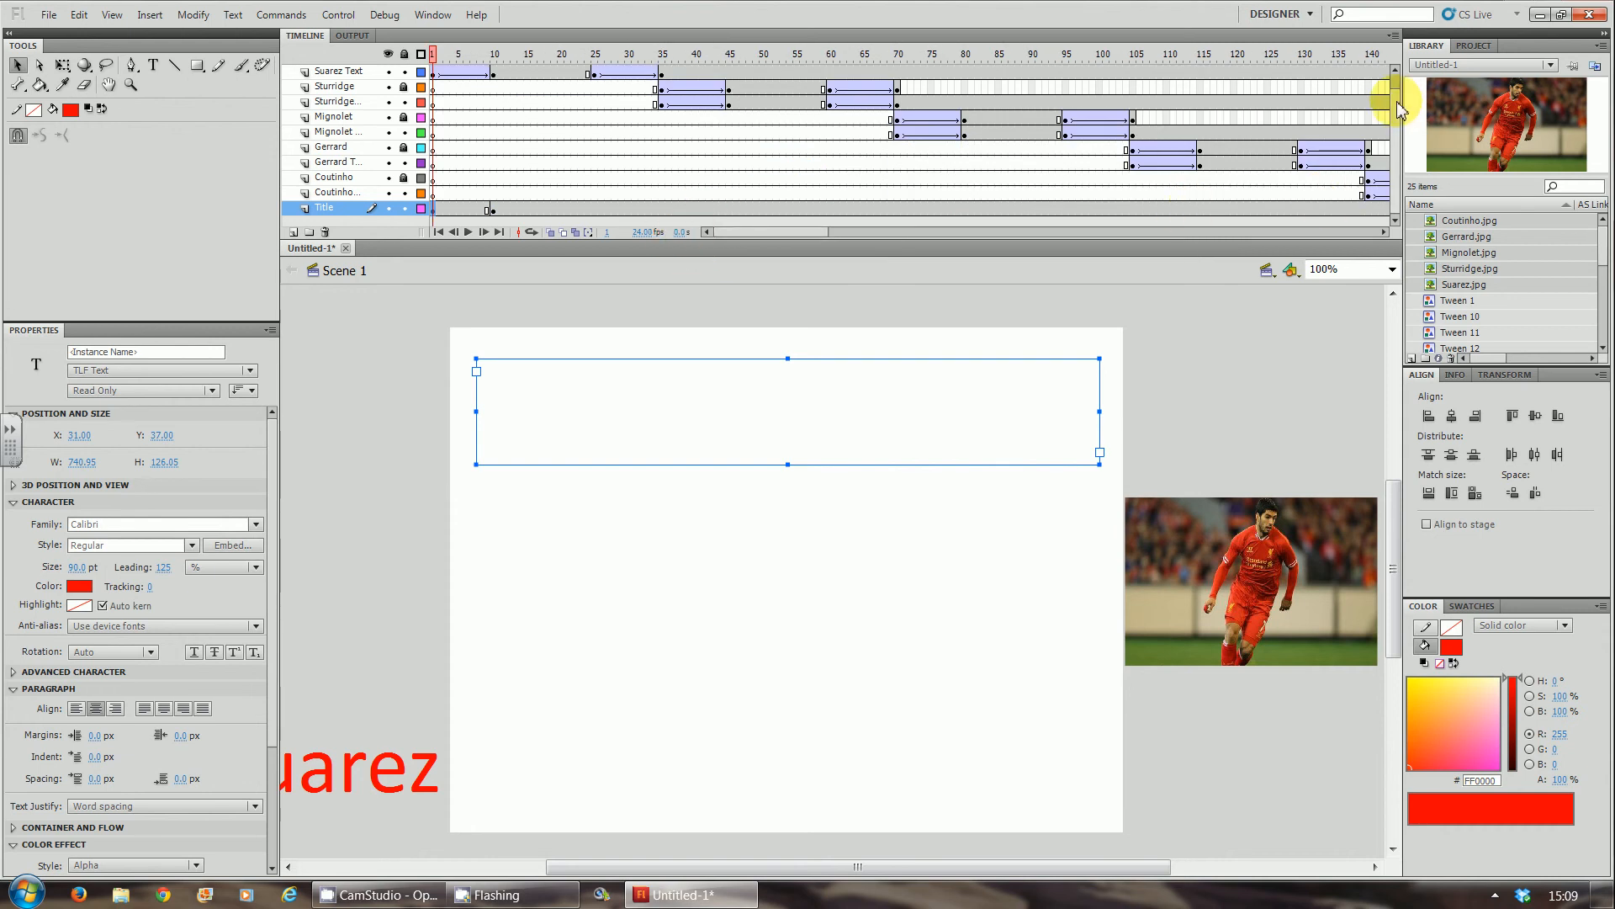
left_click_drag(1396, 104, 1397, 66)
left_click(434, 72)
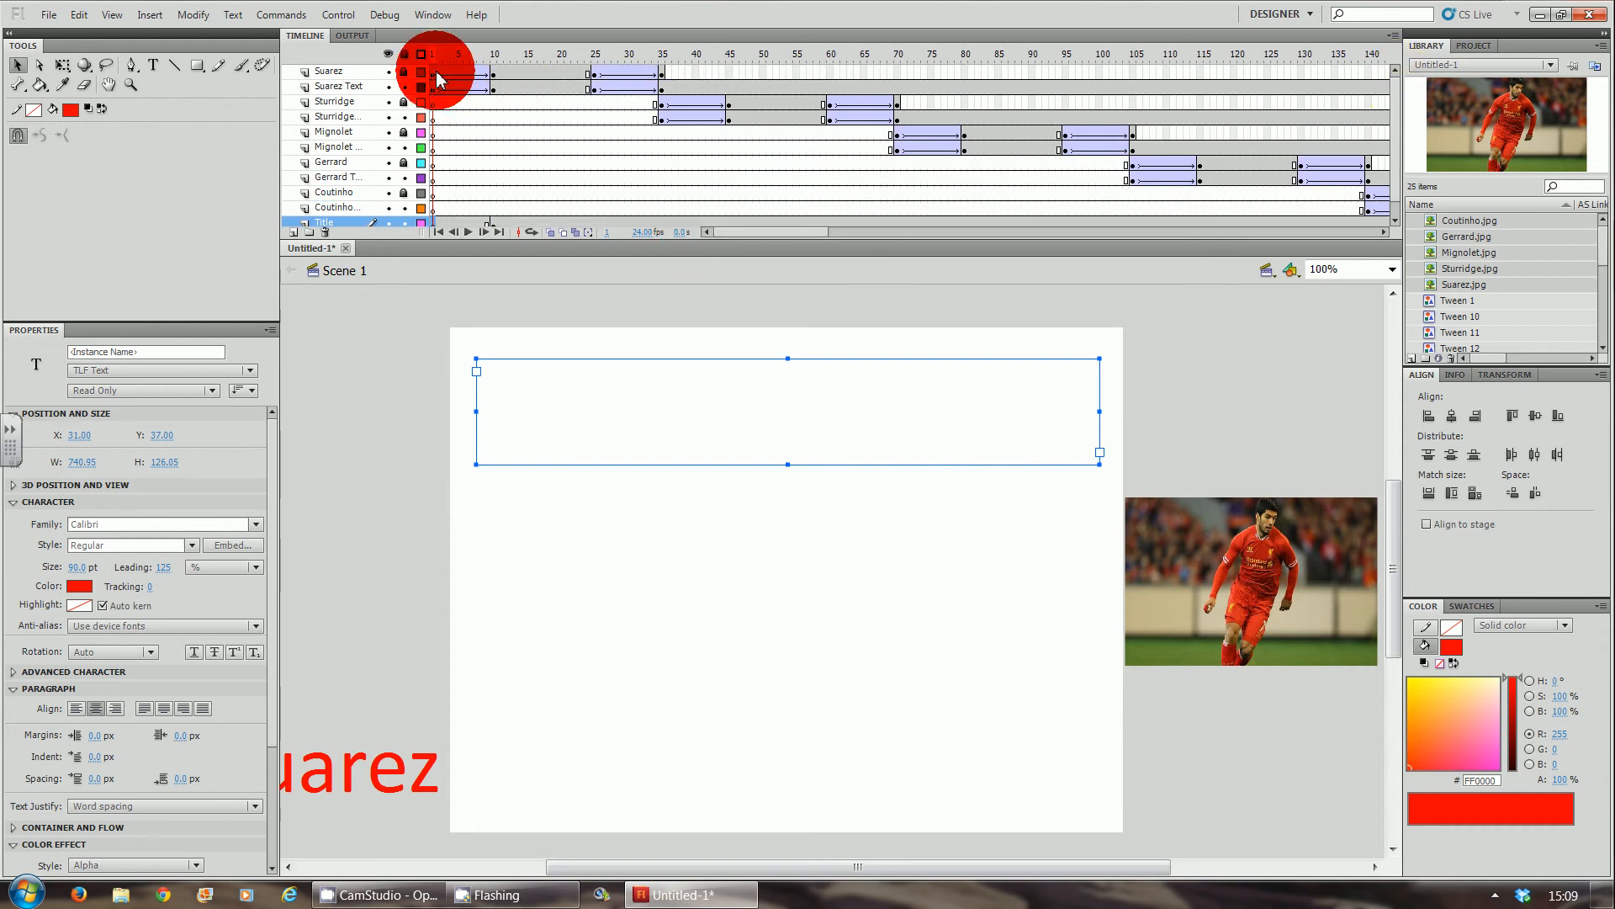
left_click(405, 72)
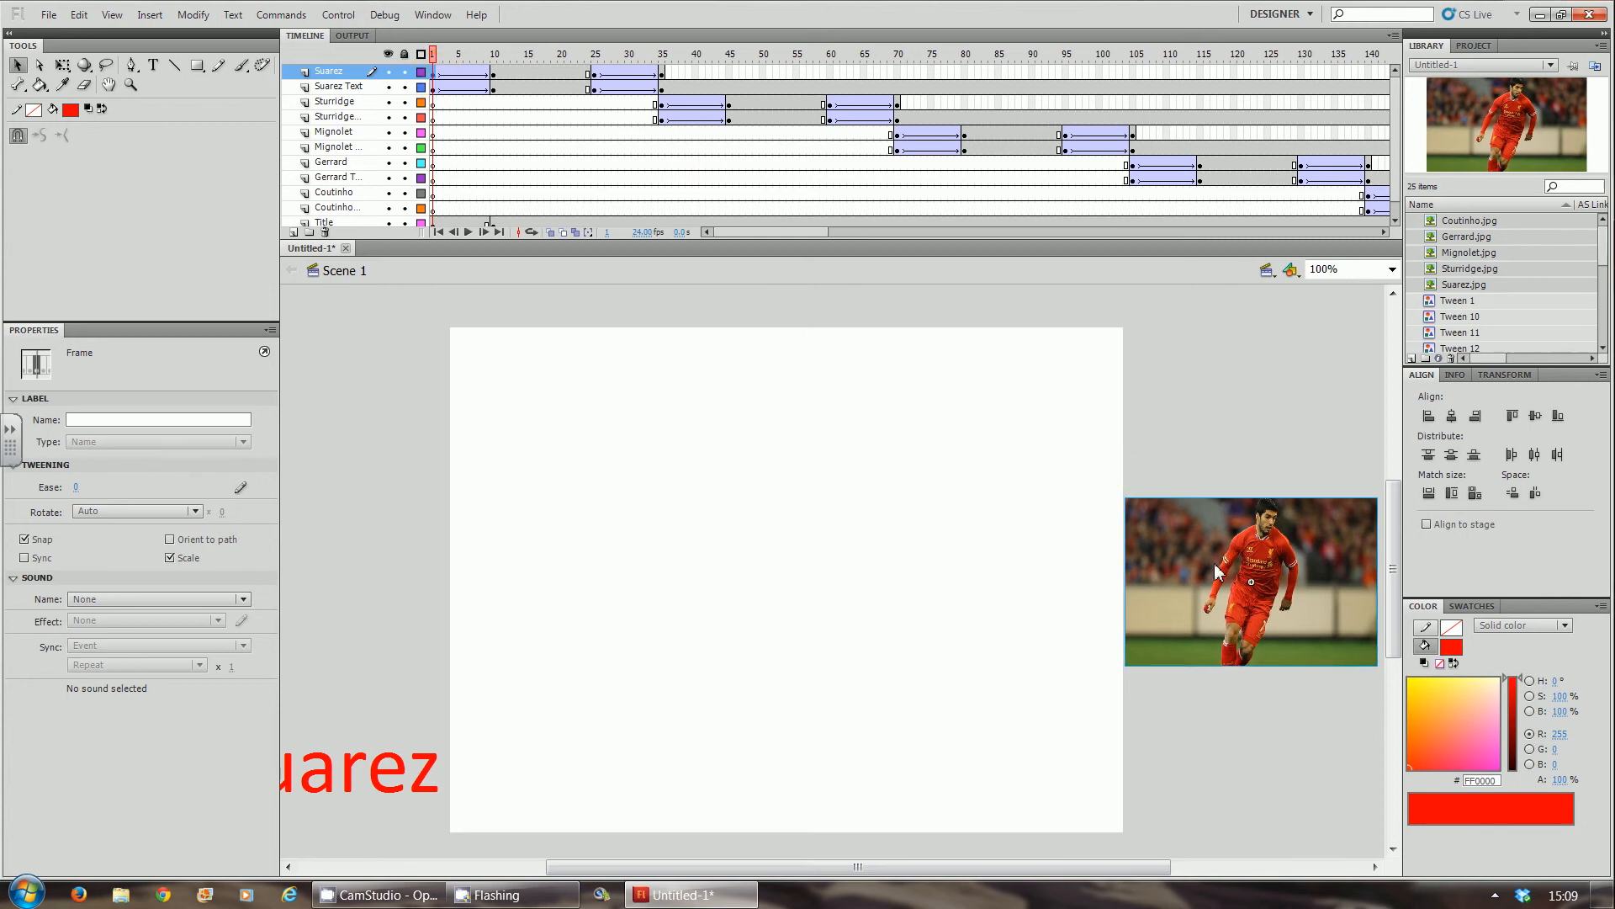
left_click(1135, 522)
left_click(109, 520)
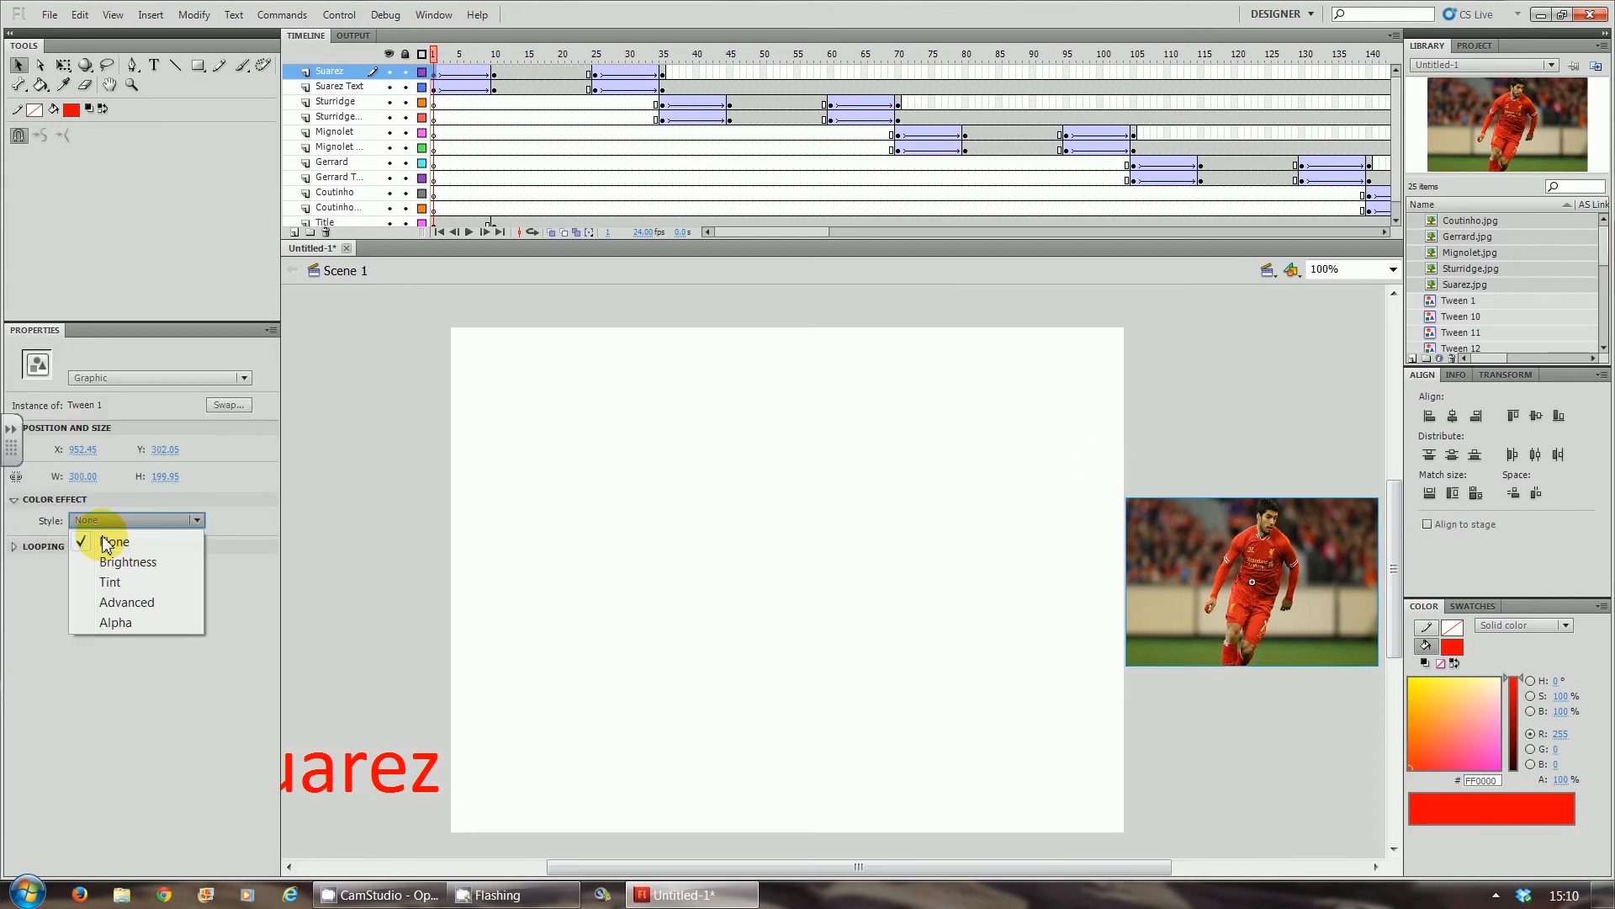
Step: Make the Suarez name text in frame 1 of the Suarez Text layer fully transparent with an Alpha color effect
left_click(435, 87)
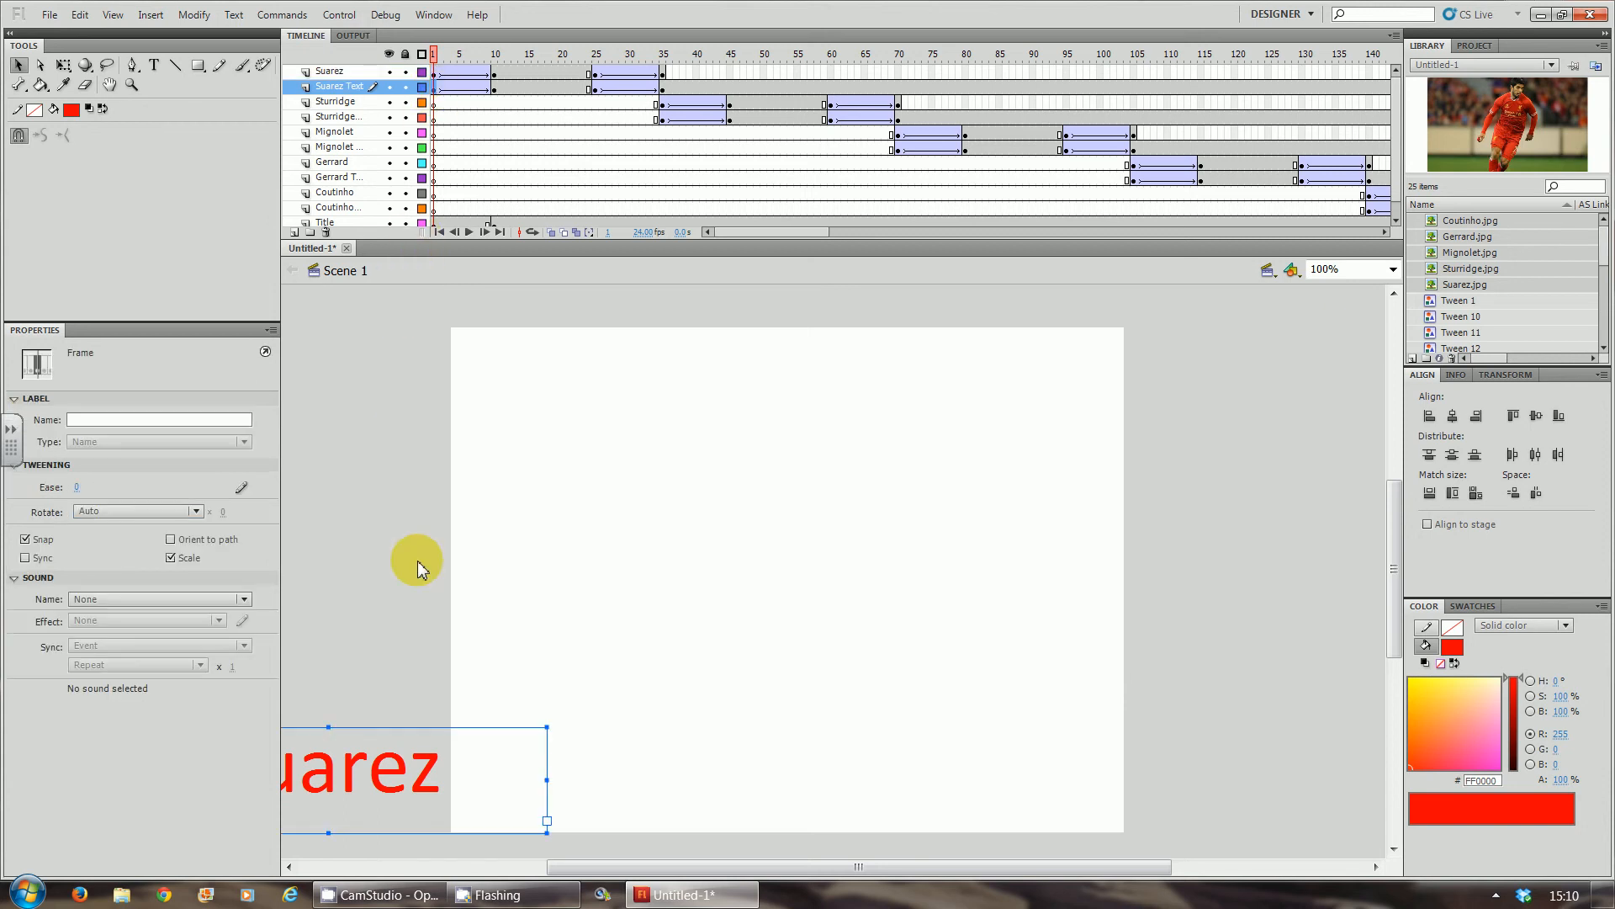
left_click(329, 775)
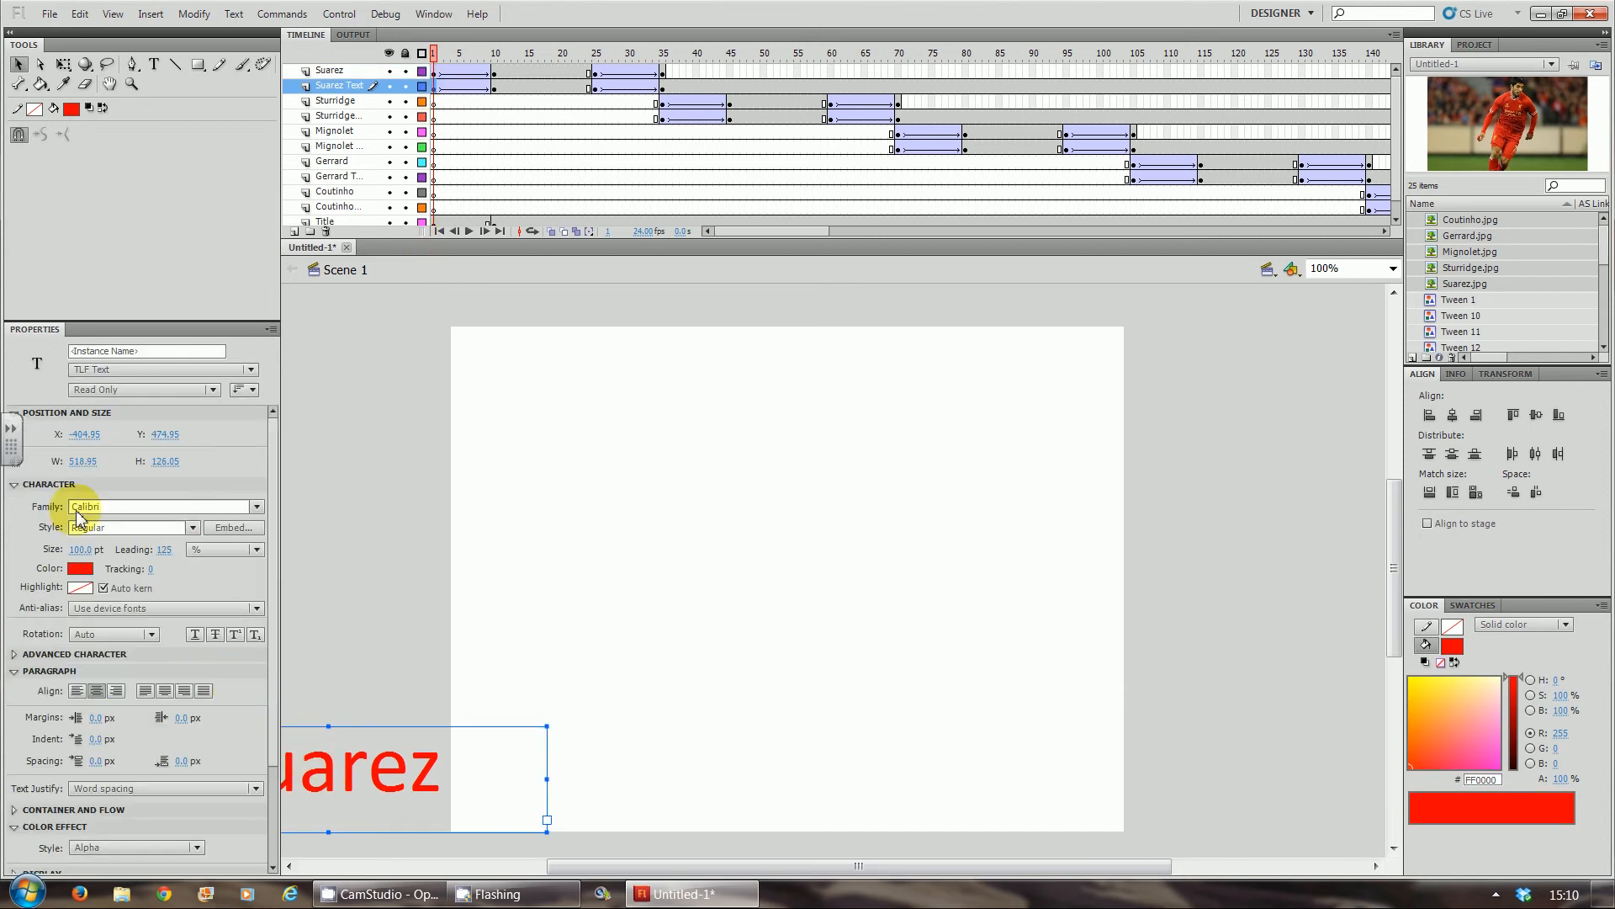
left_click(117, 848)
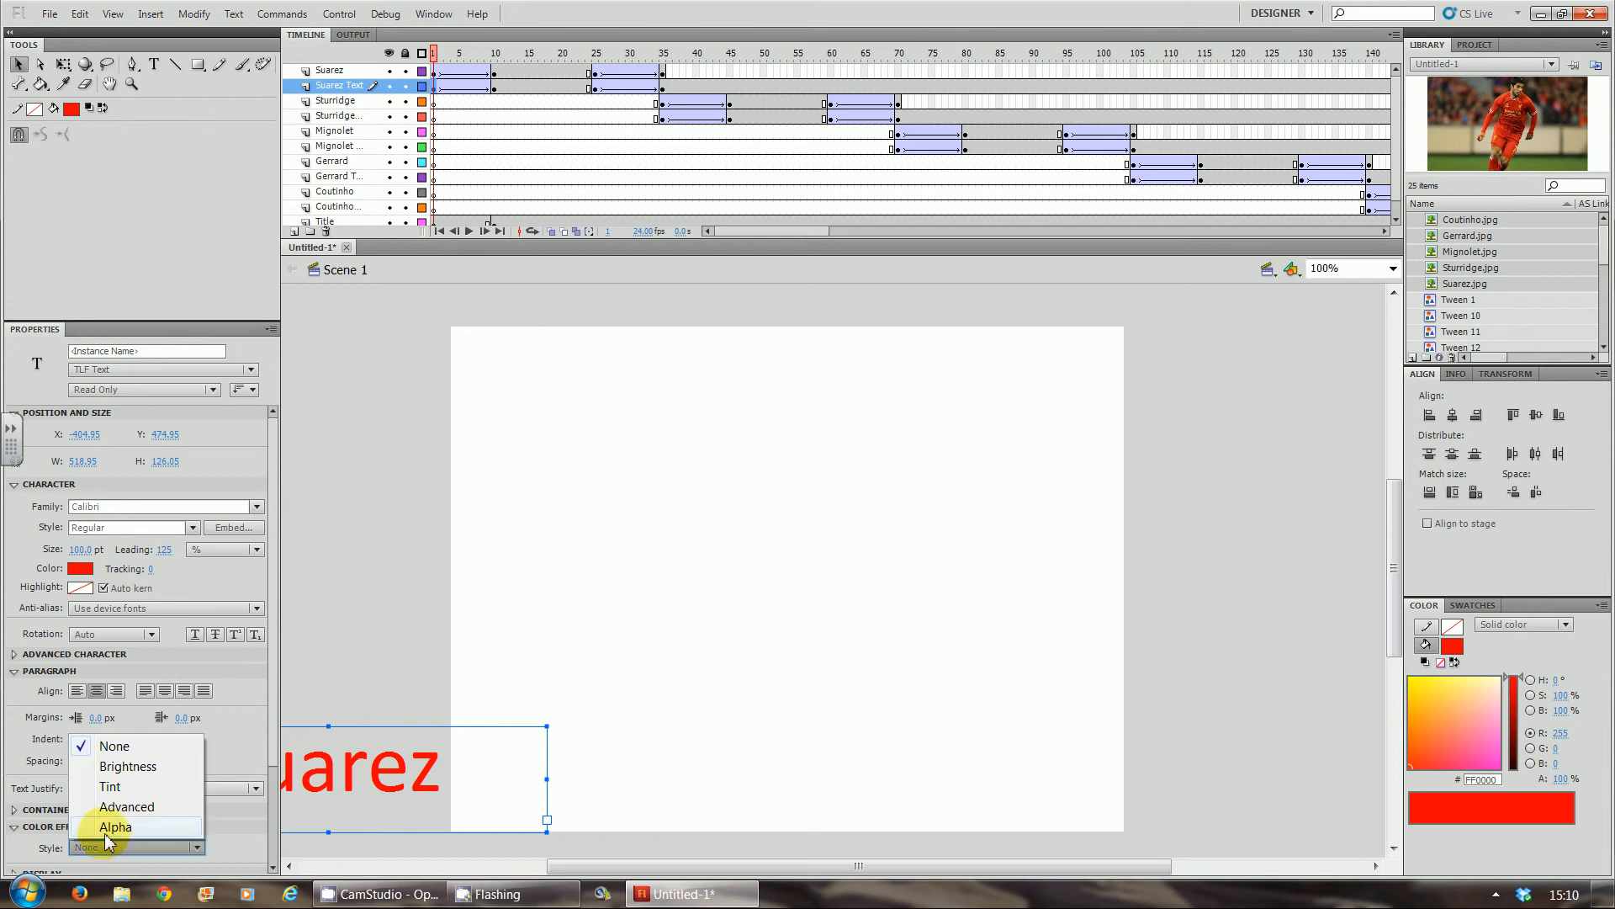
left_click(107, 831)
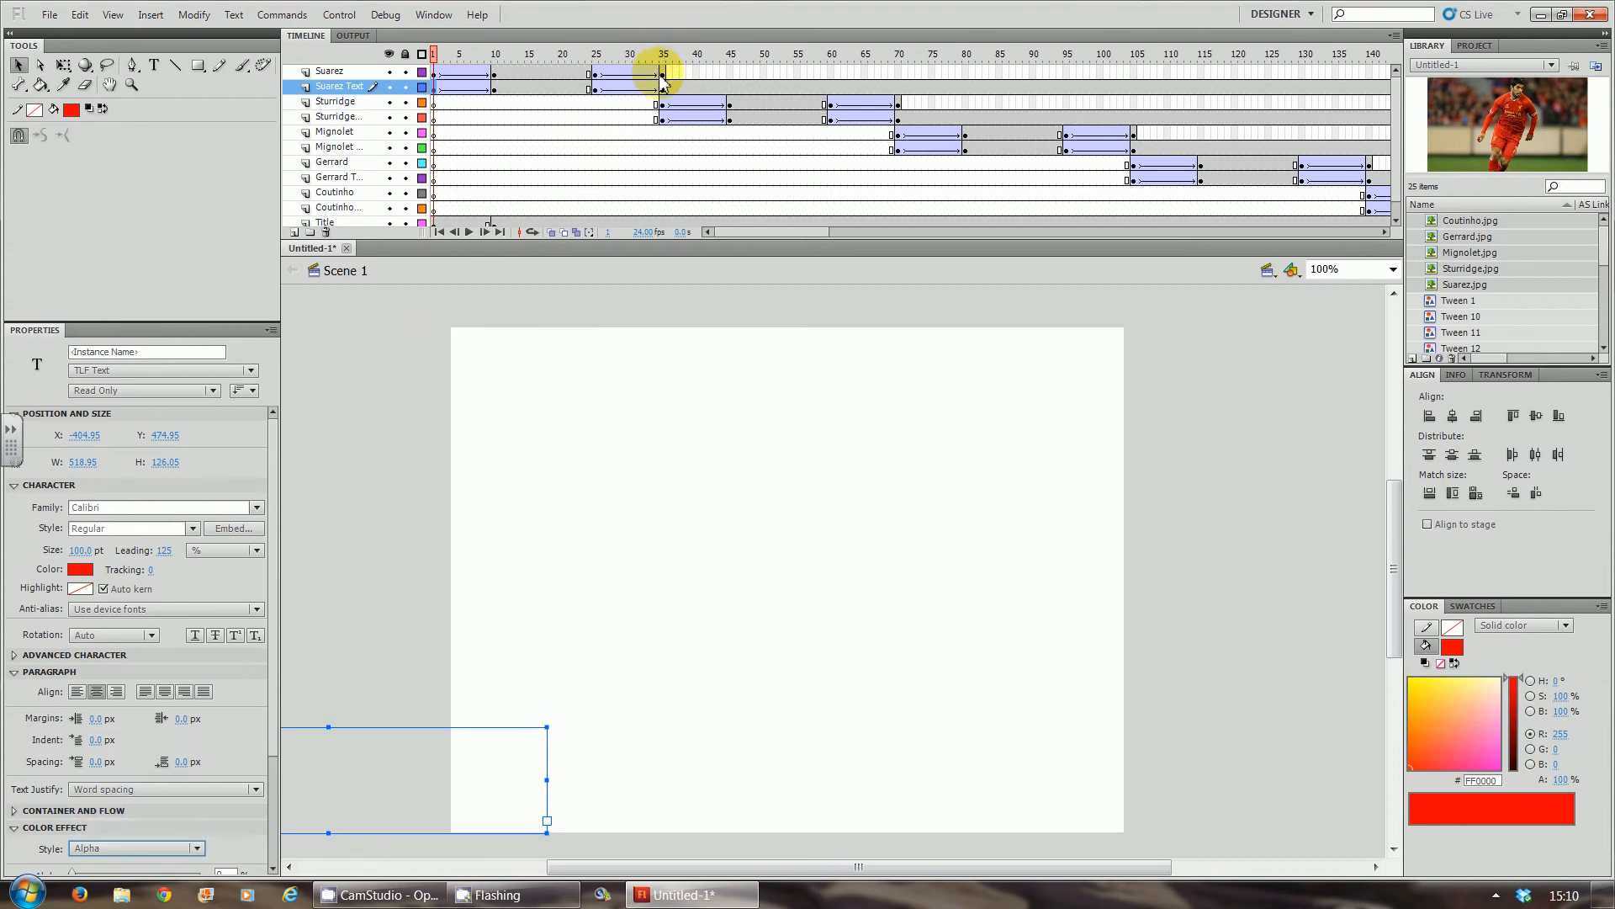
Step: Apply an Alpha color effect of 0% to the Suarez image in frame 35 of the Suarez layer
left_click(663, 73)
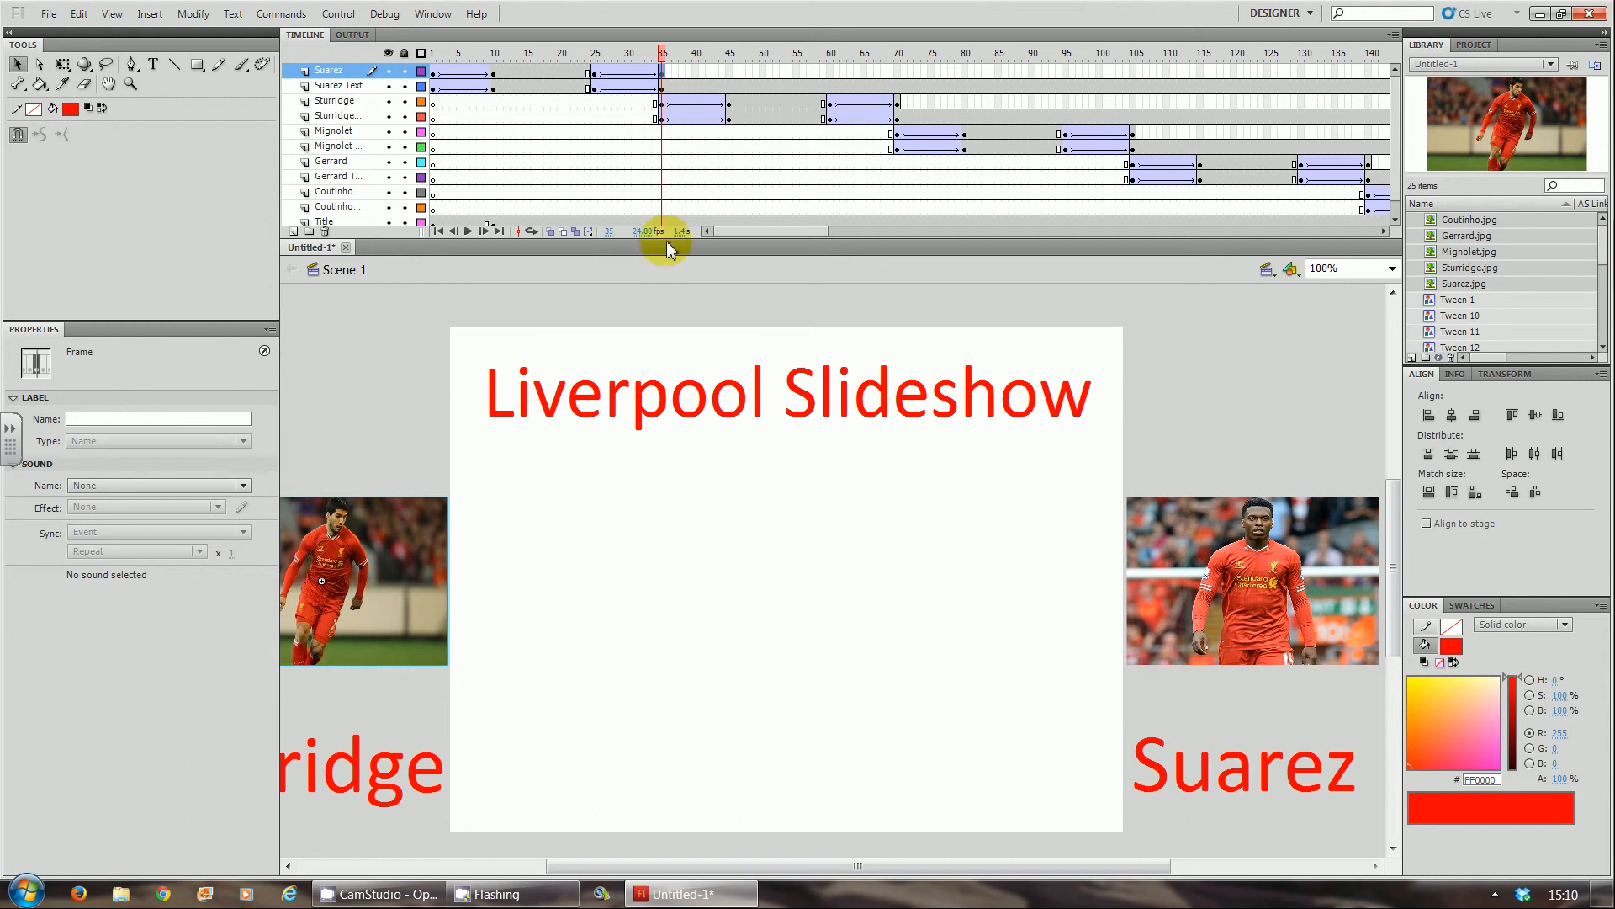
left_click(412, 535)
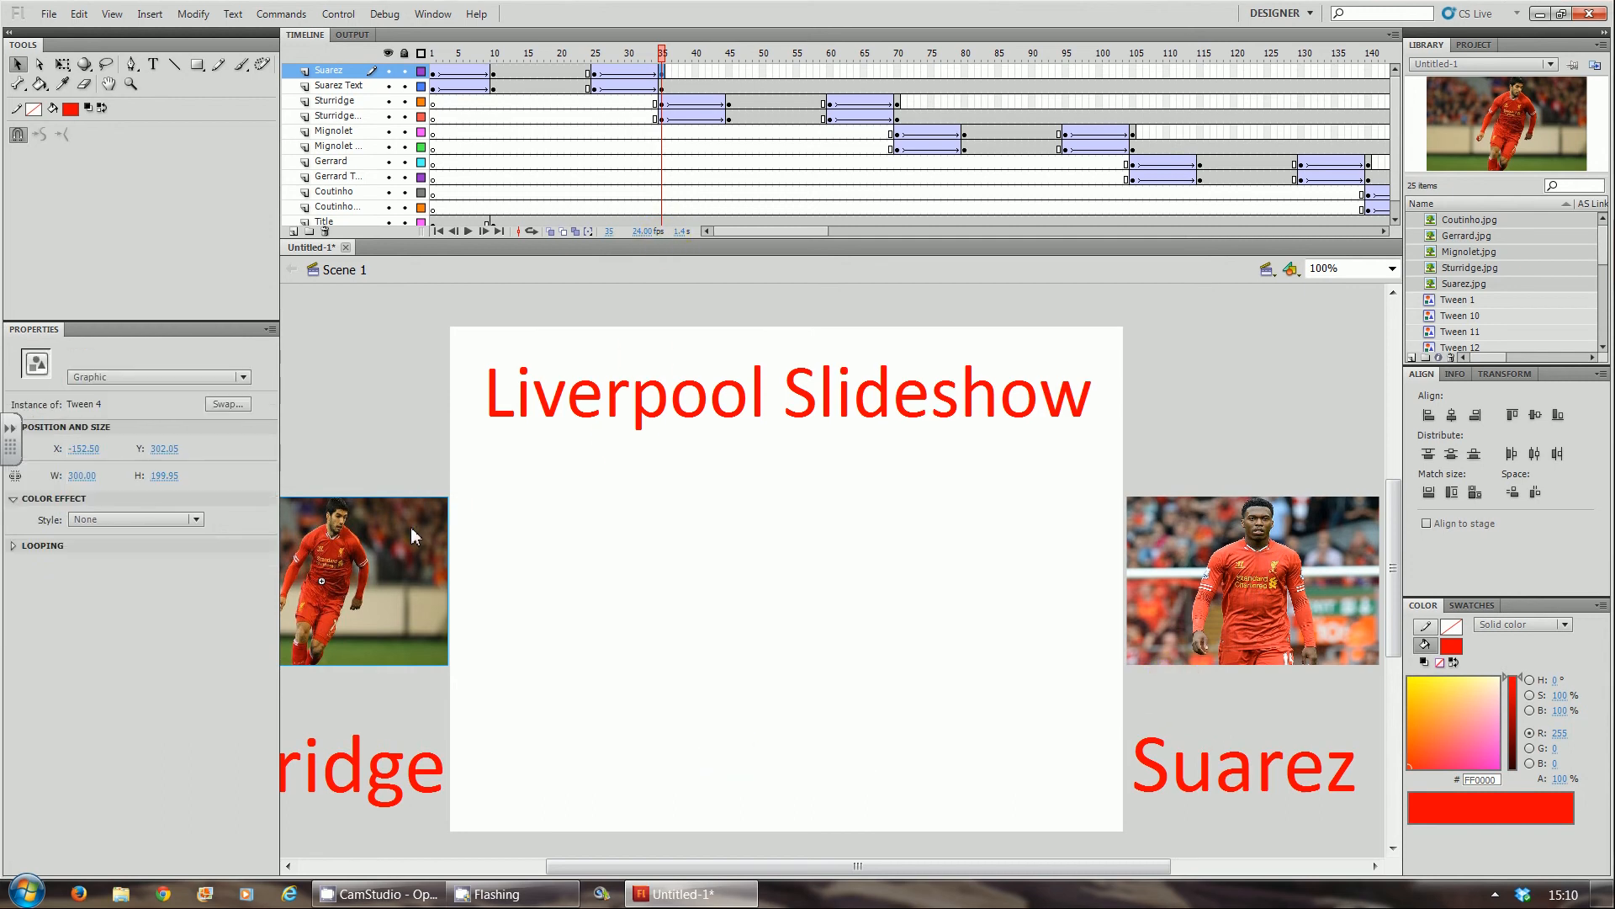
left_click(188, 519)
left_click(154, 623)
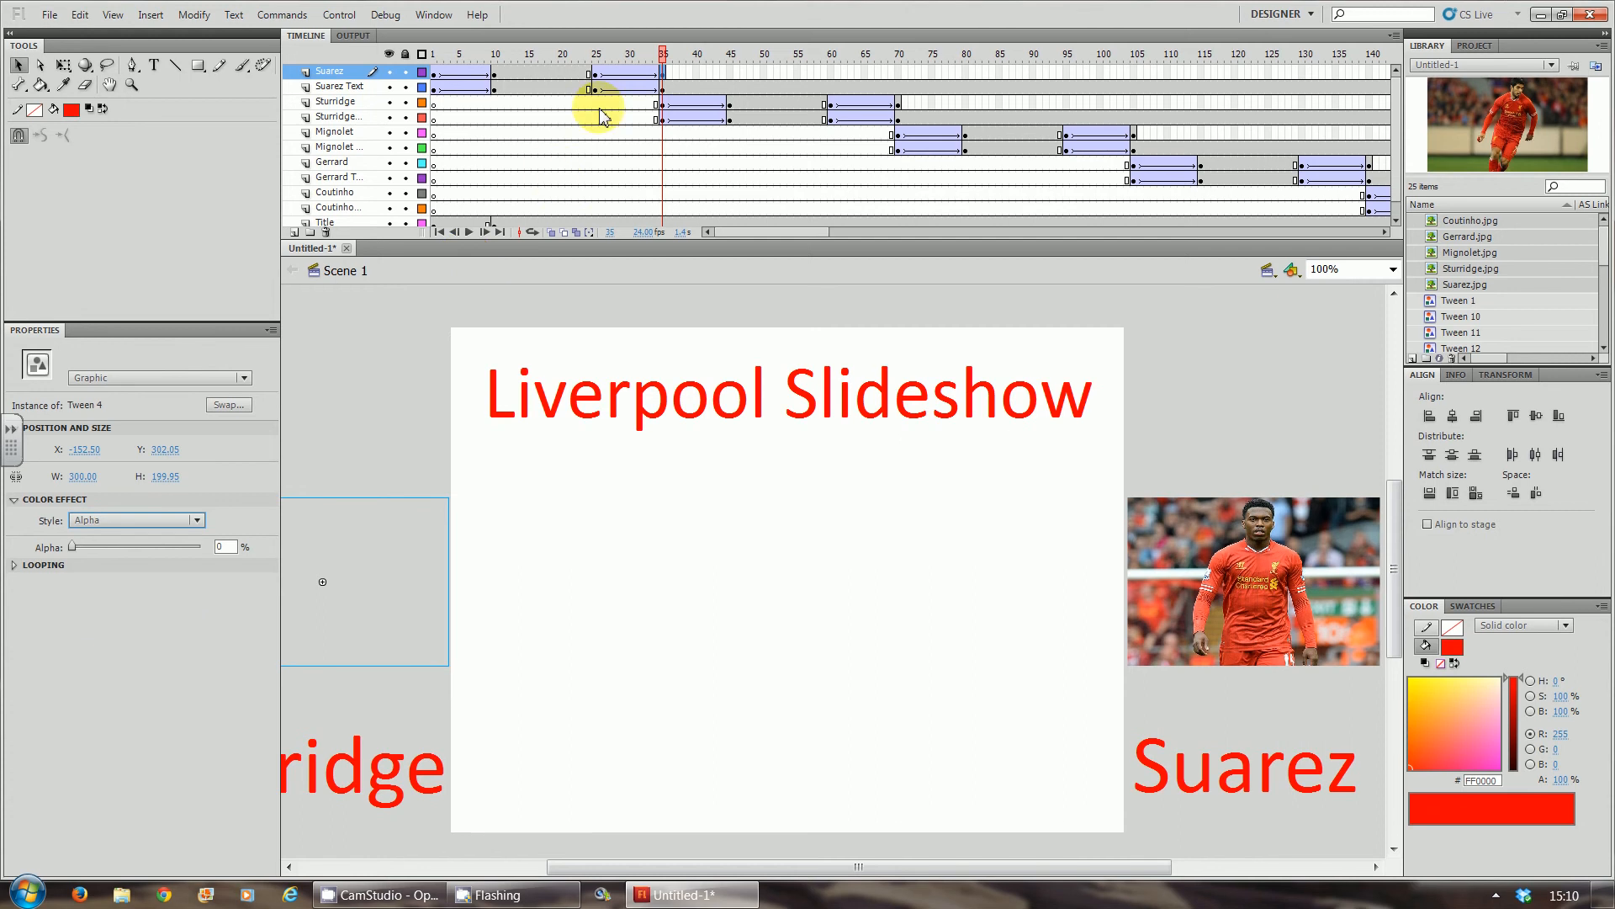
Step: Apply an Alpha color effect to the Suarez name text in frame 35 of the Suarez Text layer
left_click(663, 87)
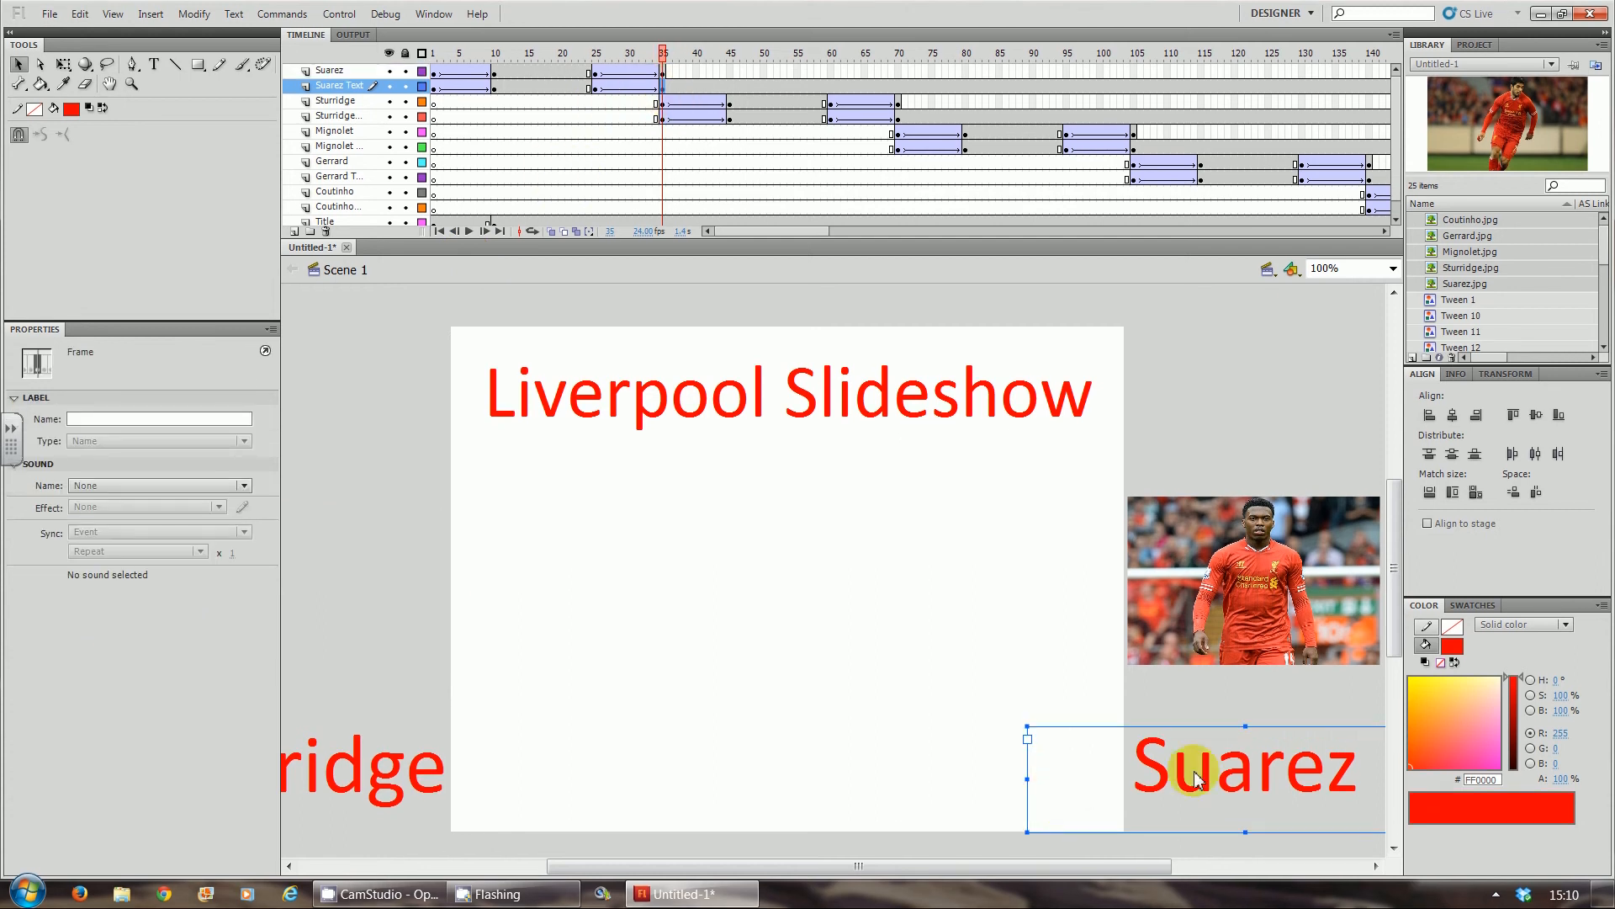
left_click(1165, 787)
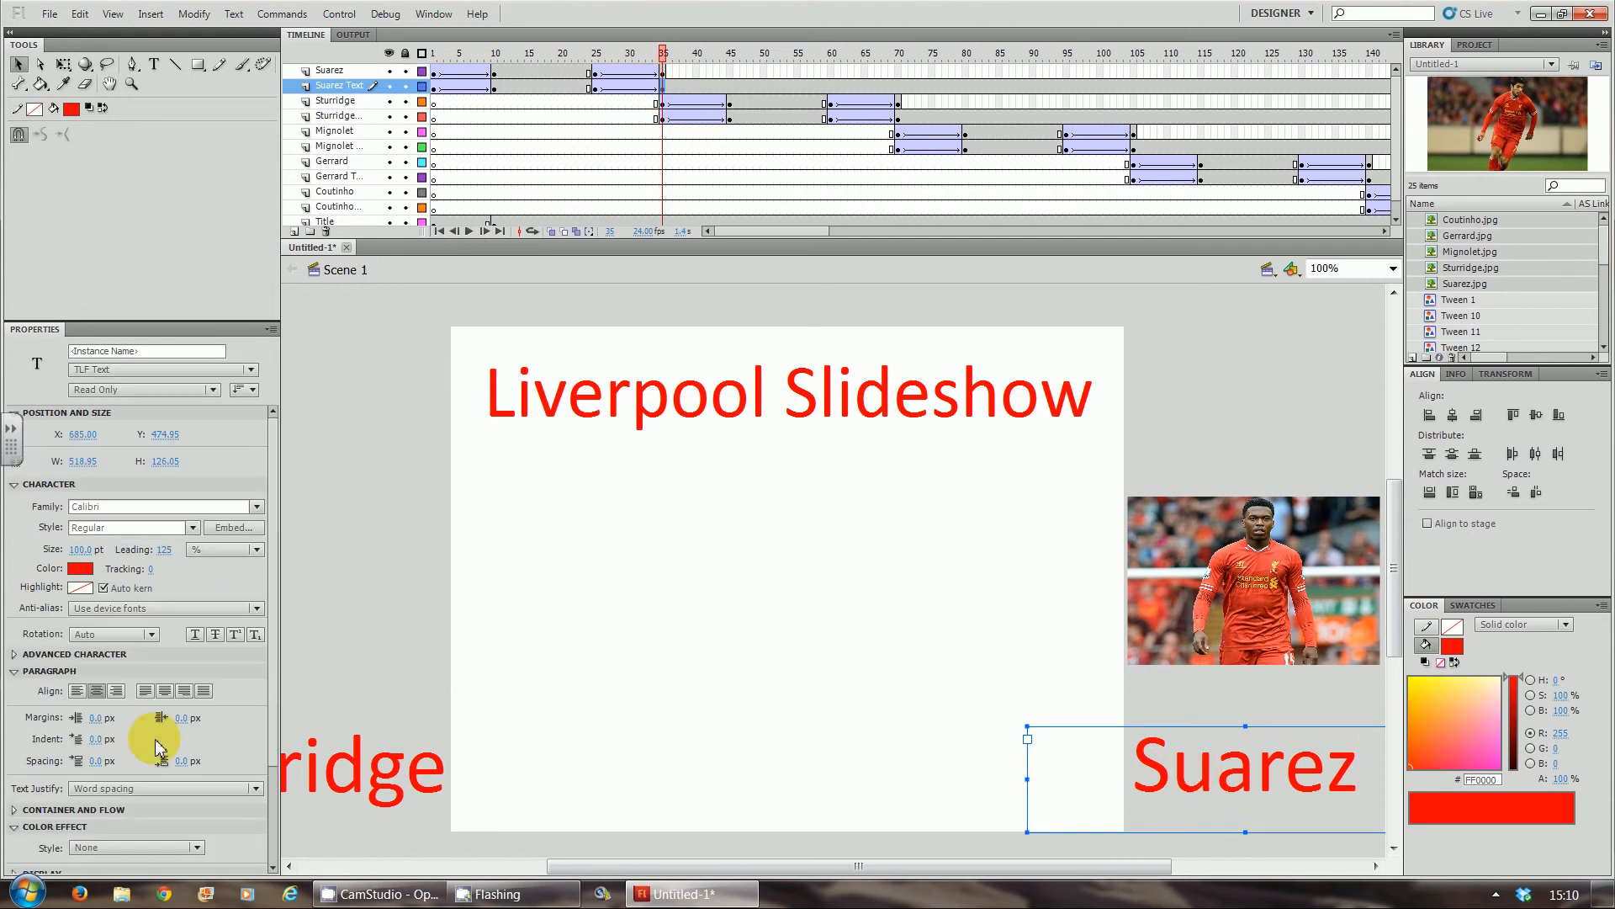
left_click(110, 849)
left_click(115, 824)
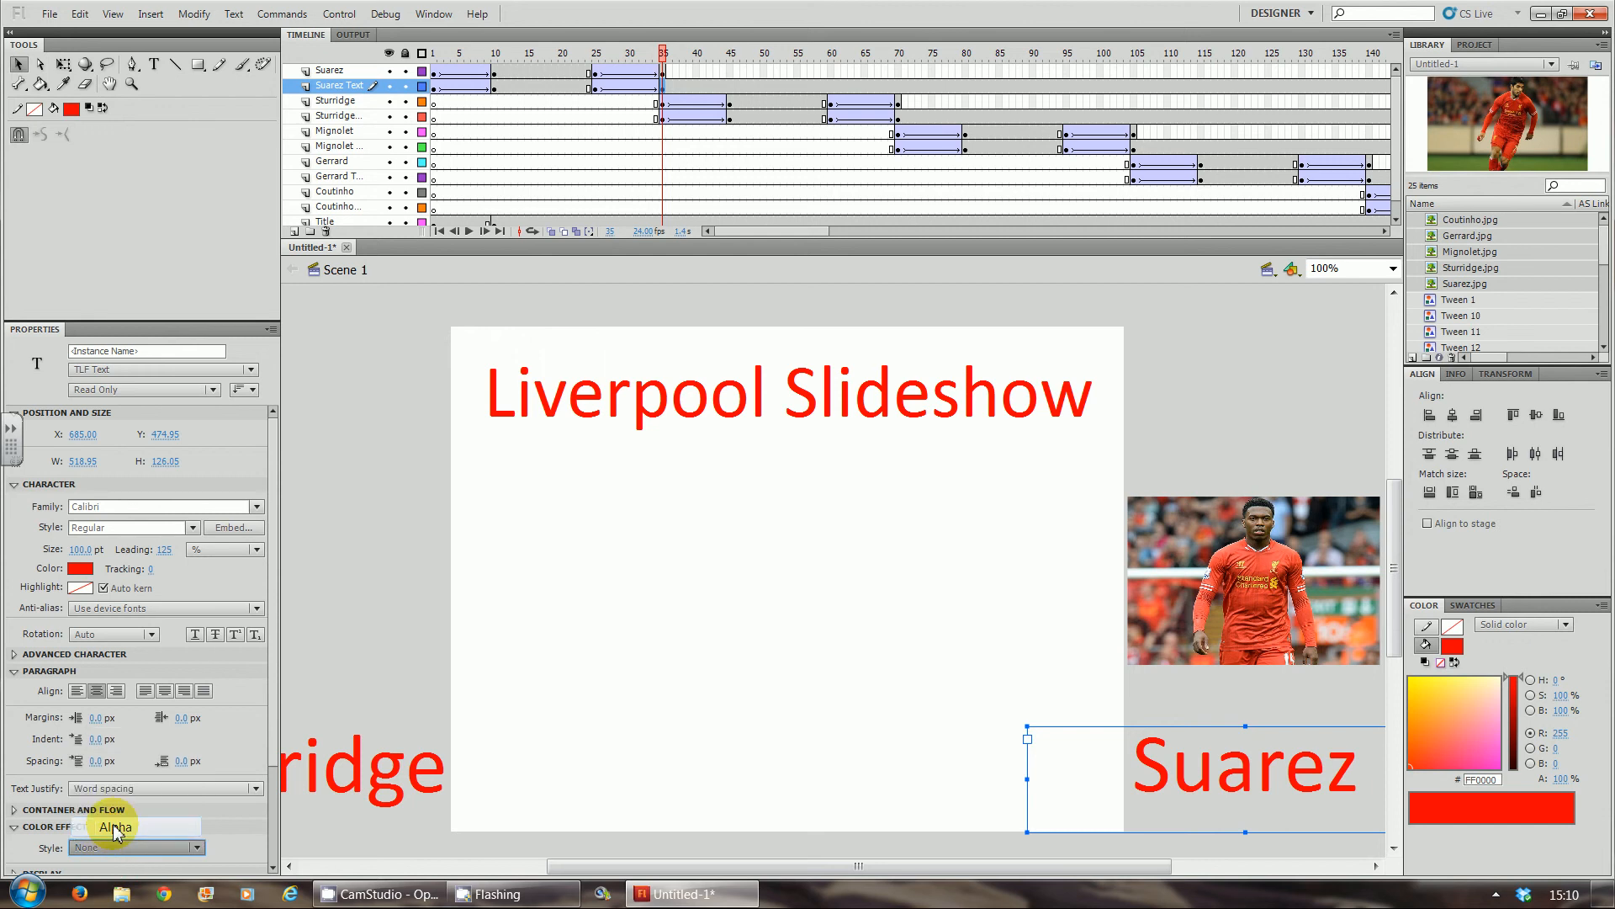
left_click(404, 892)
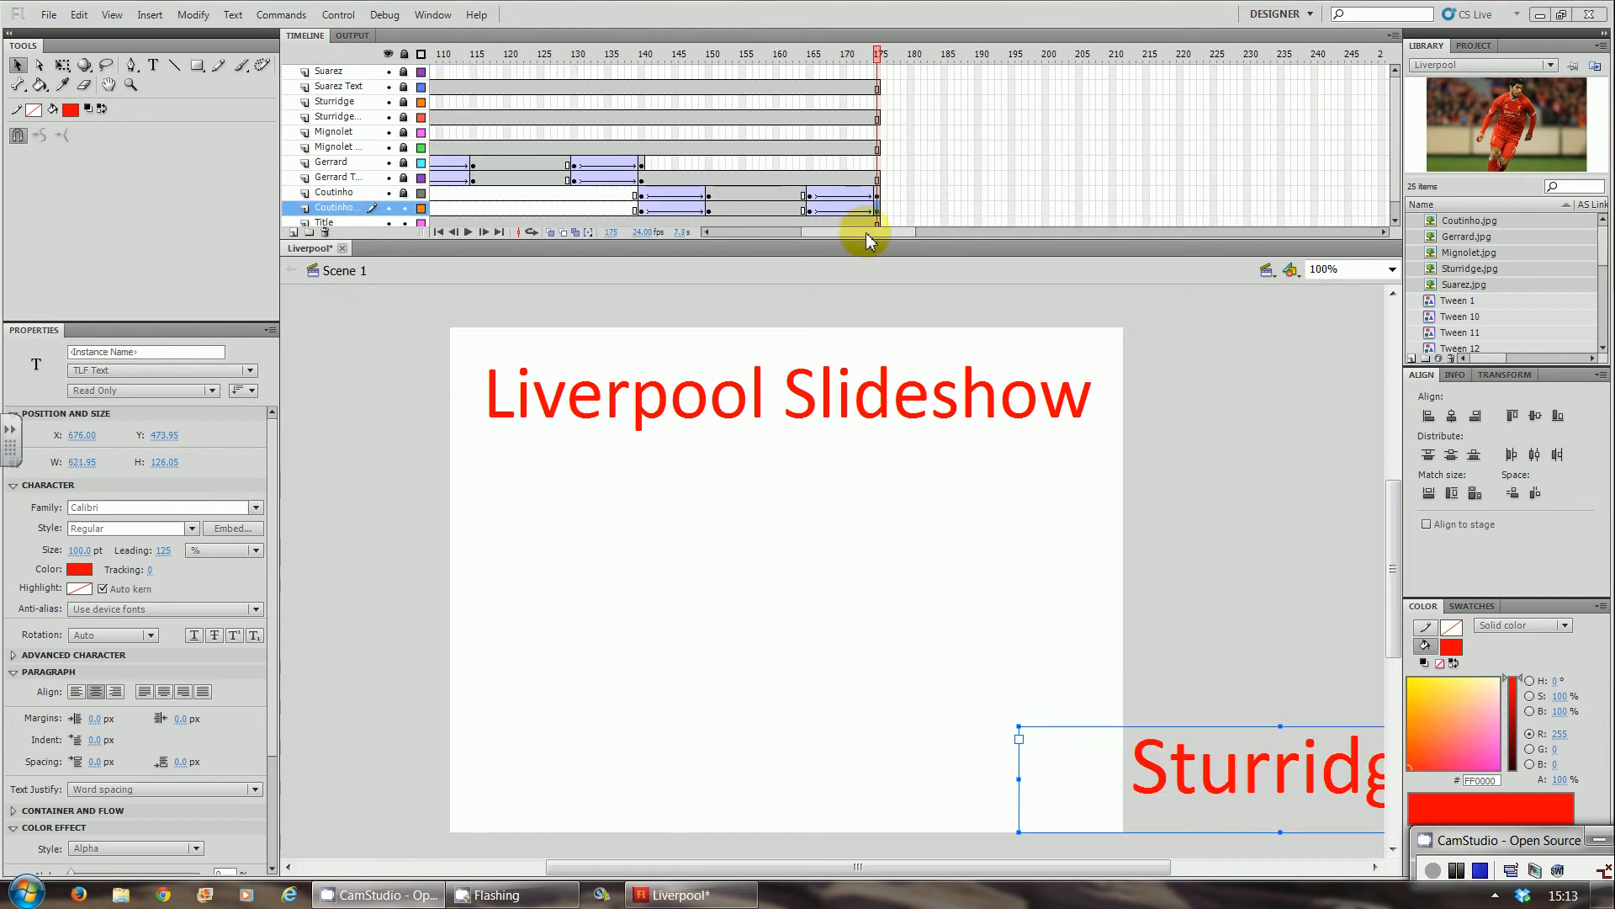
Step: Test the movie to check how the player images and name texts fade in and out, and close the preview
left_click_drag(865, 233, 669, 255)
key("ctrl+Return")
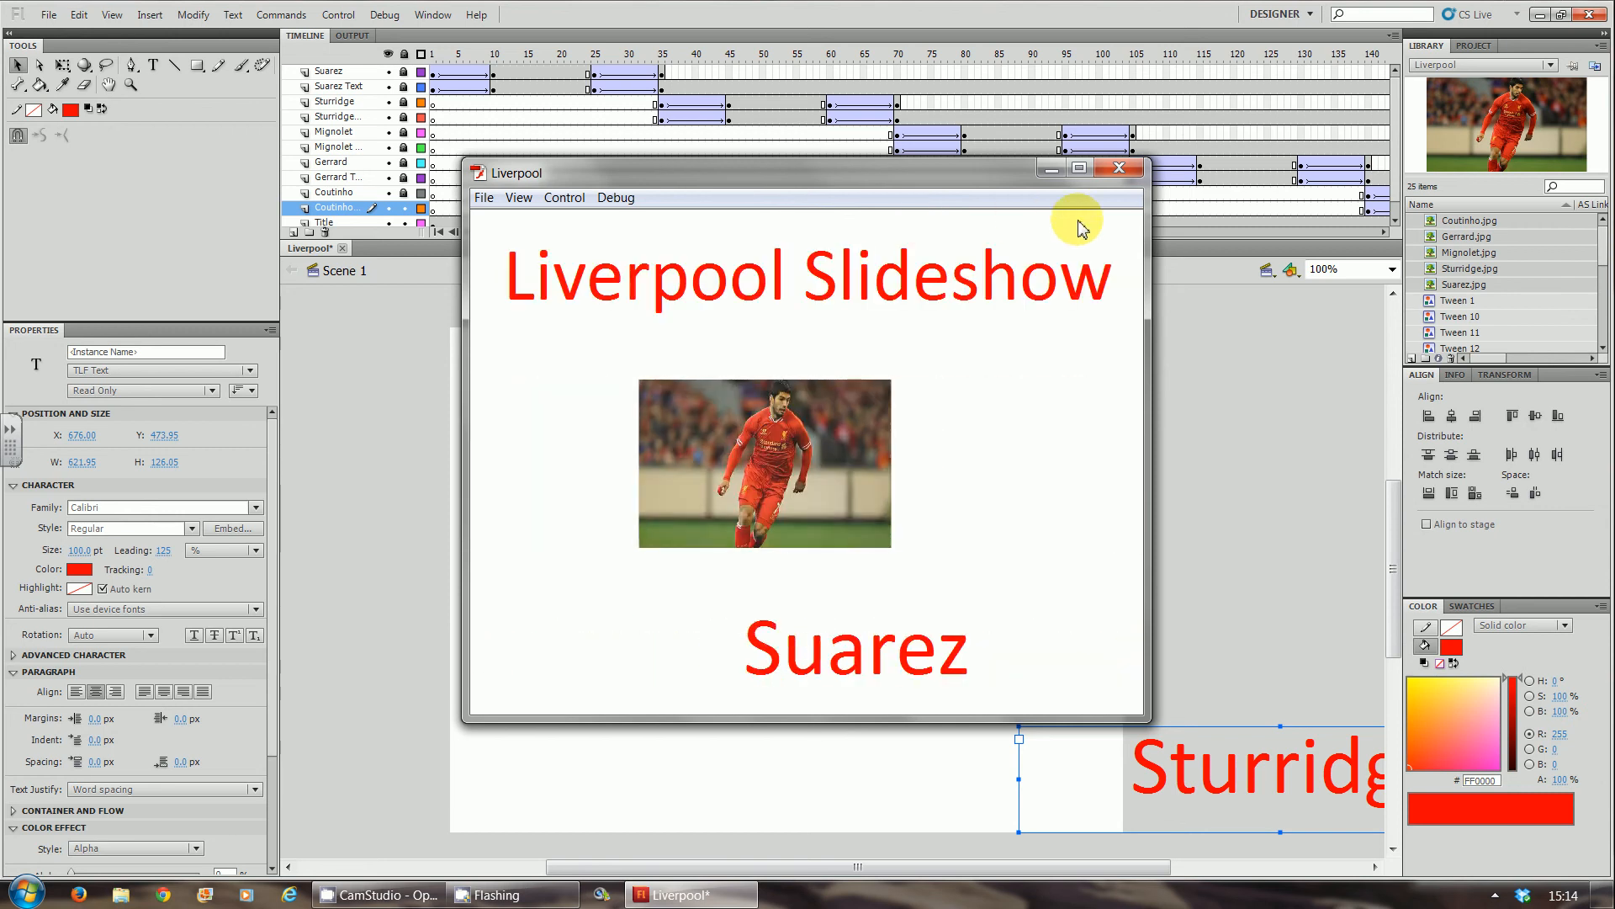
left_click(1119, 171)
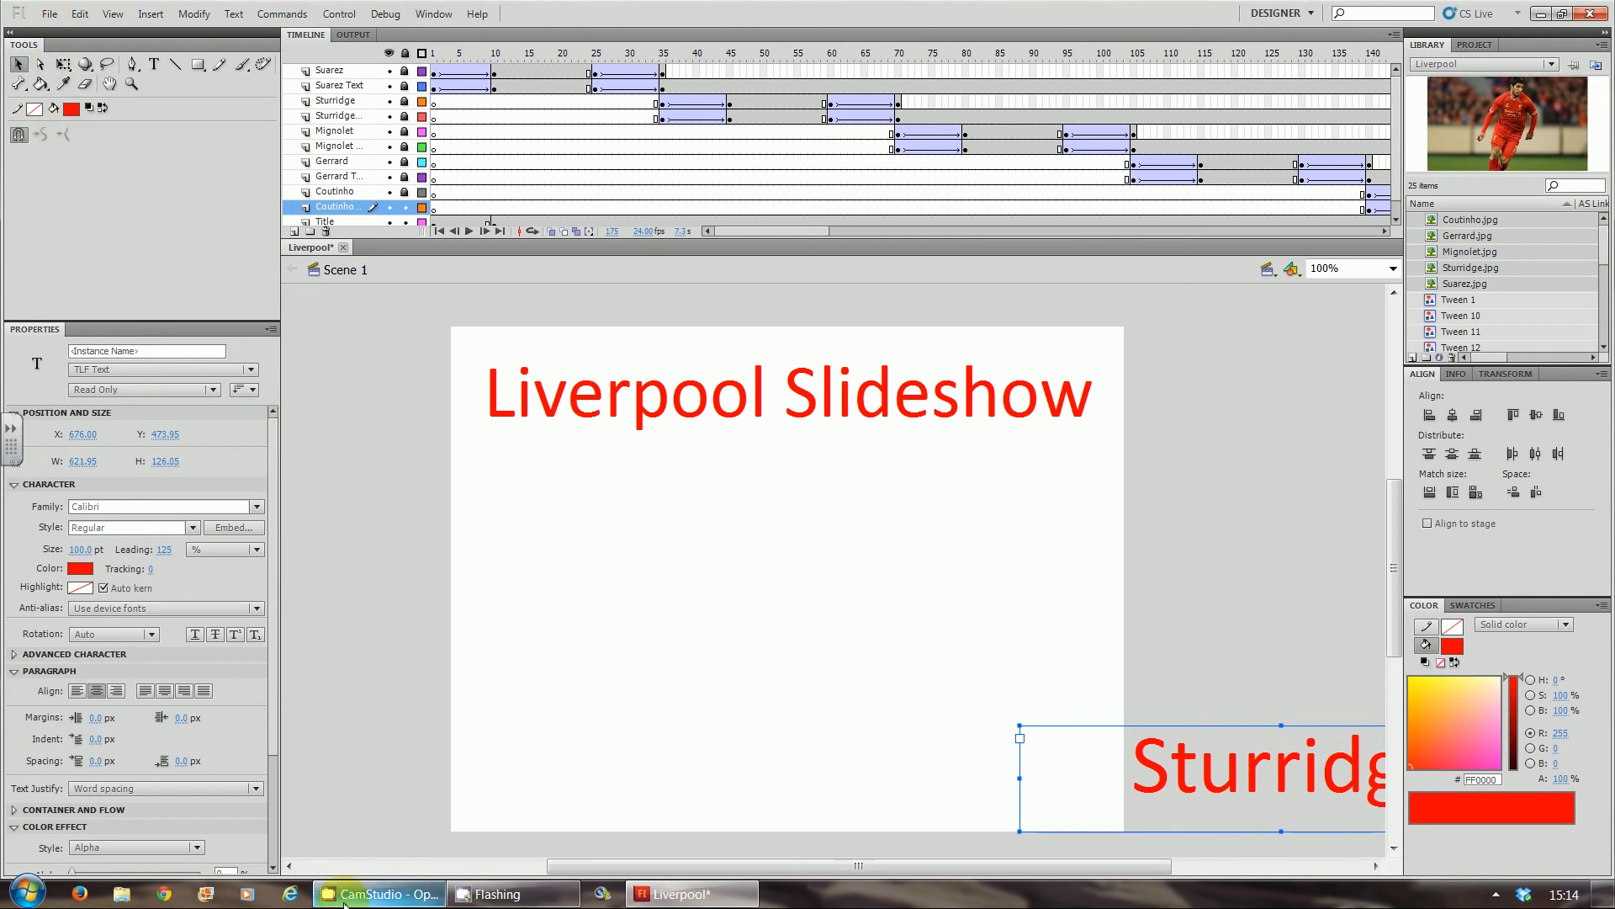
left_click(46, 17)
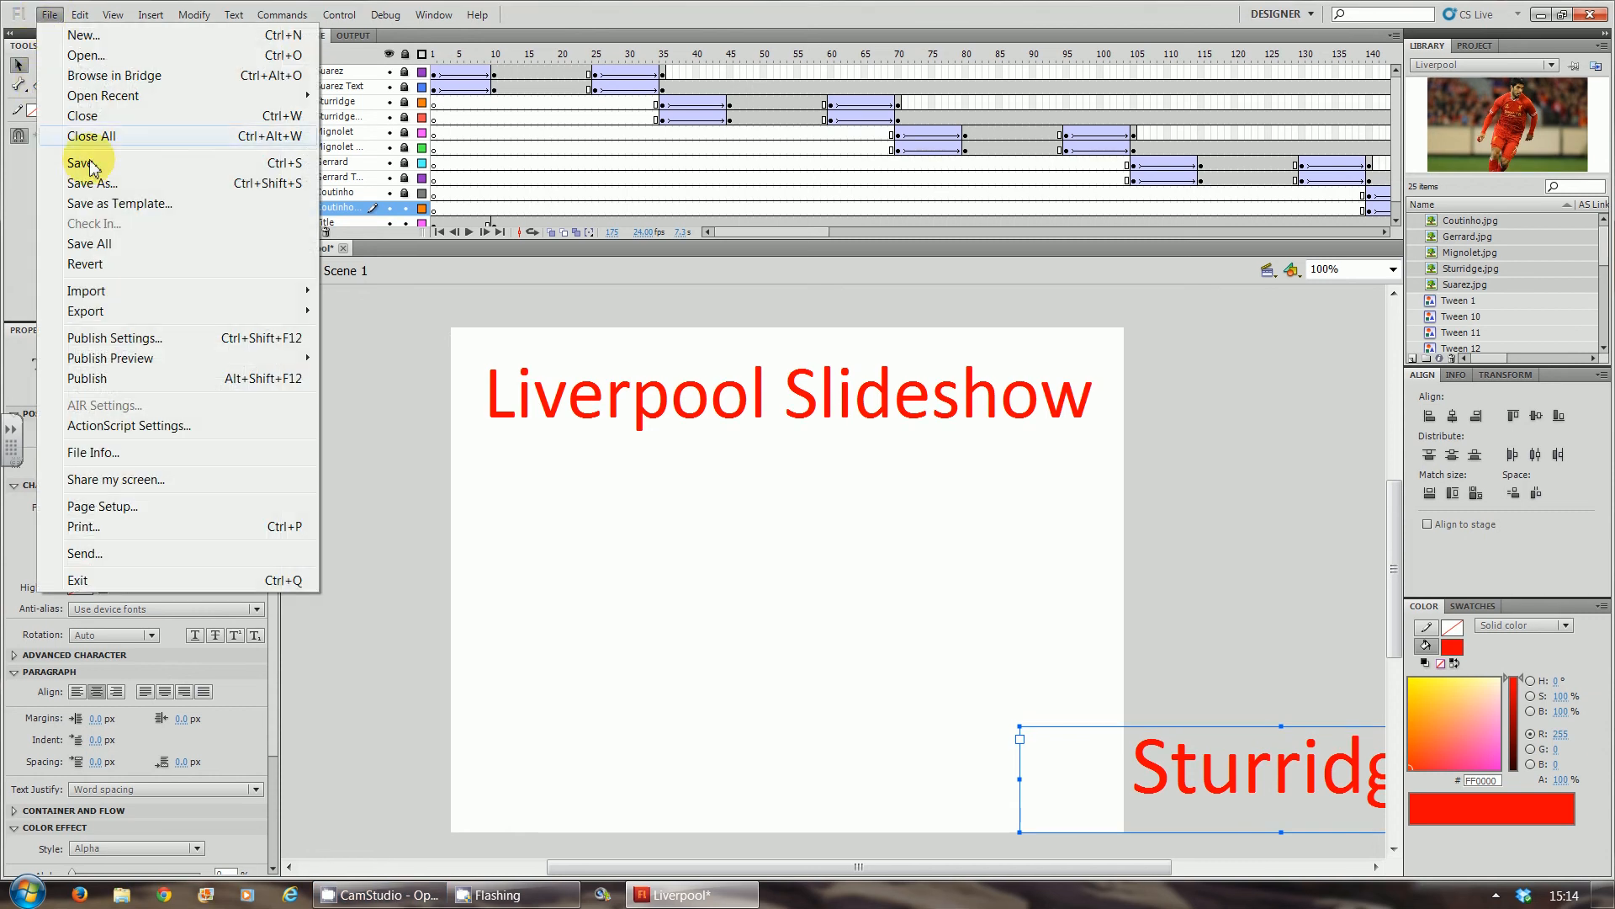
mouse_move(126, 292)
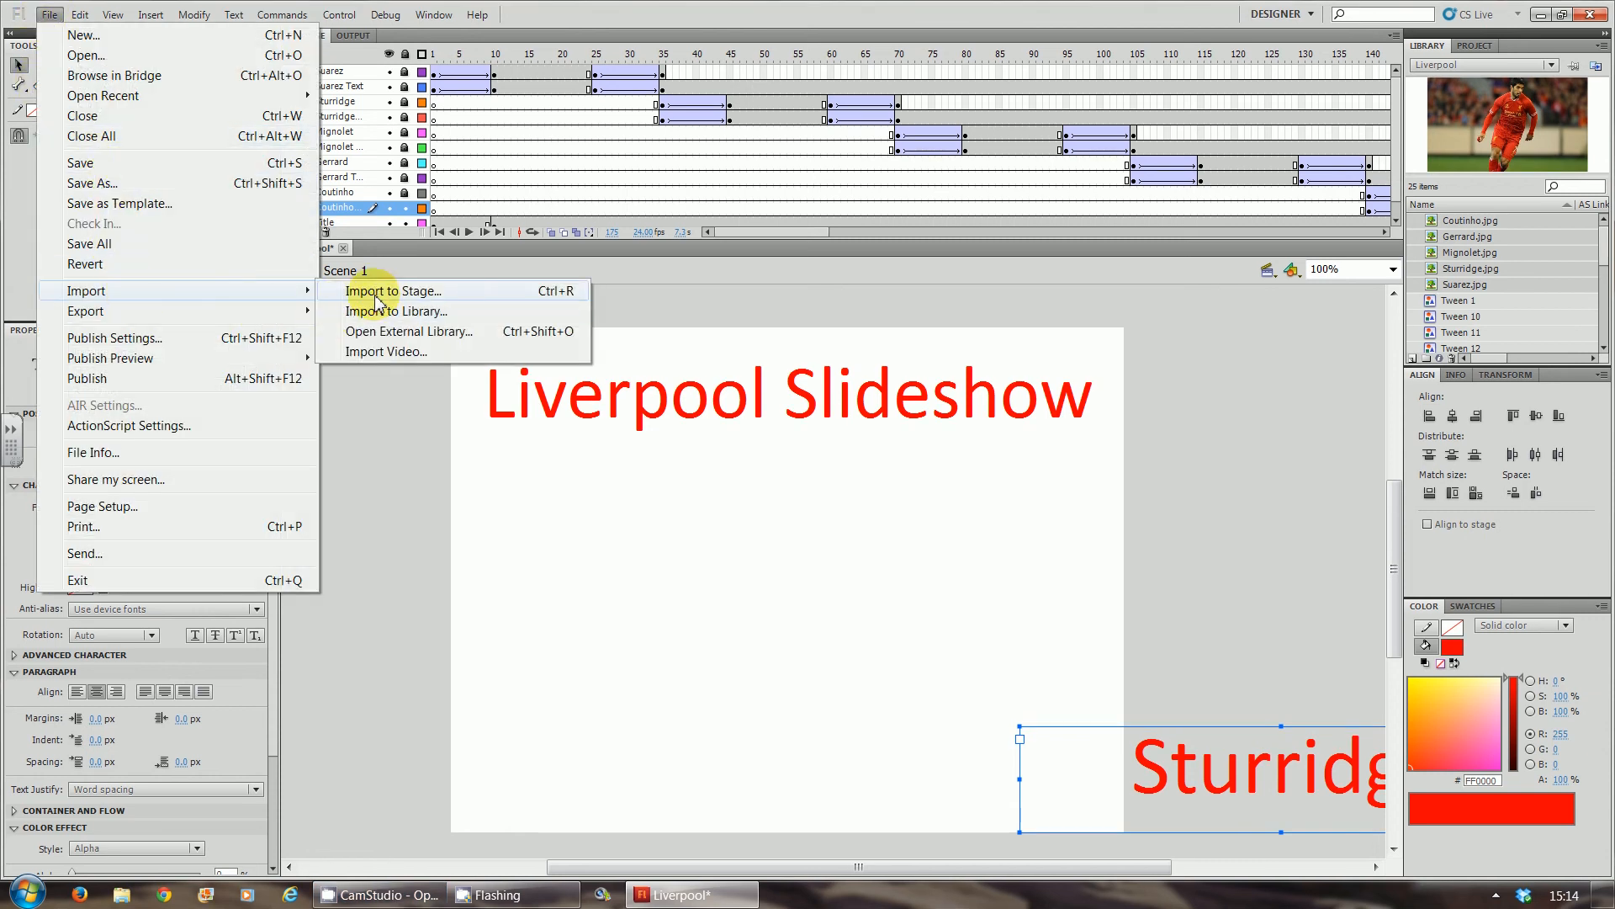
left_click(402, 330)
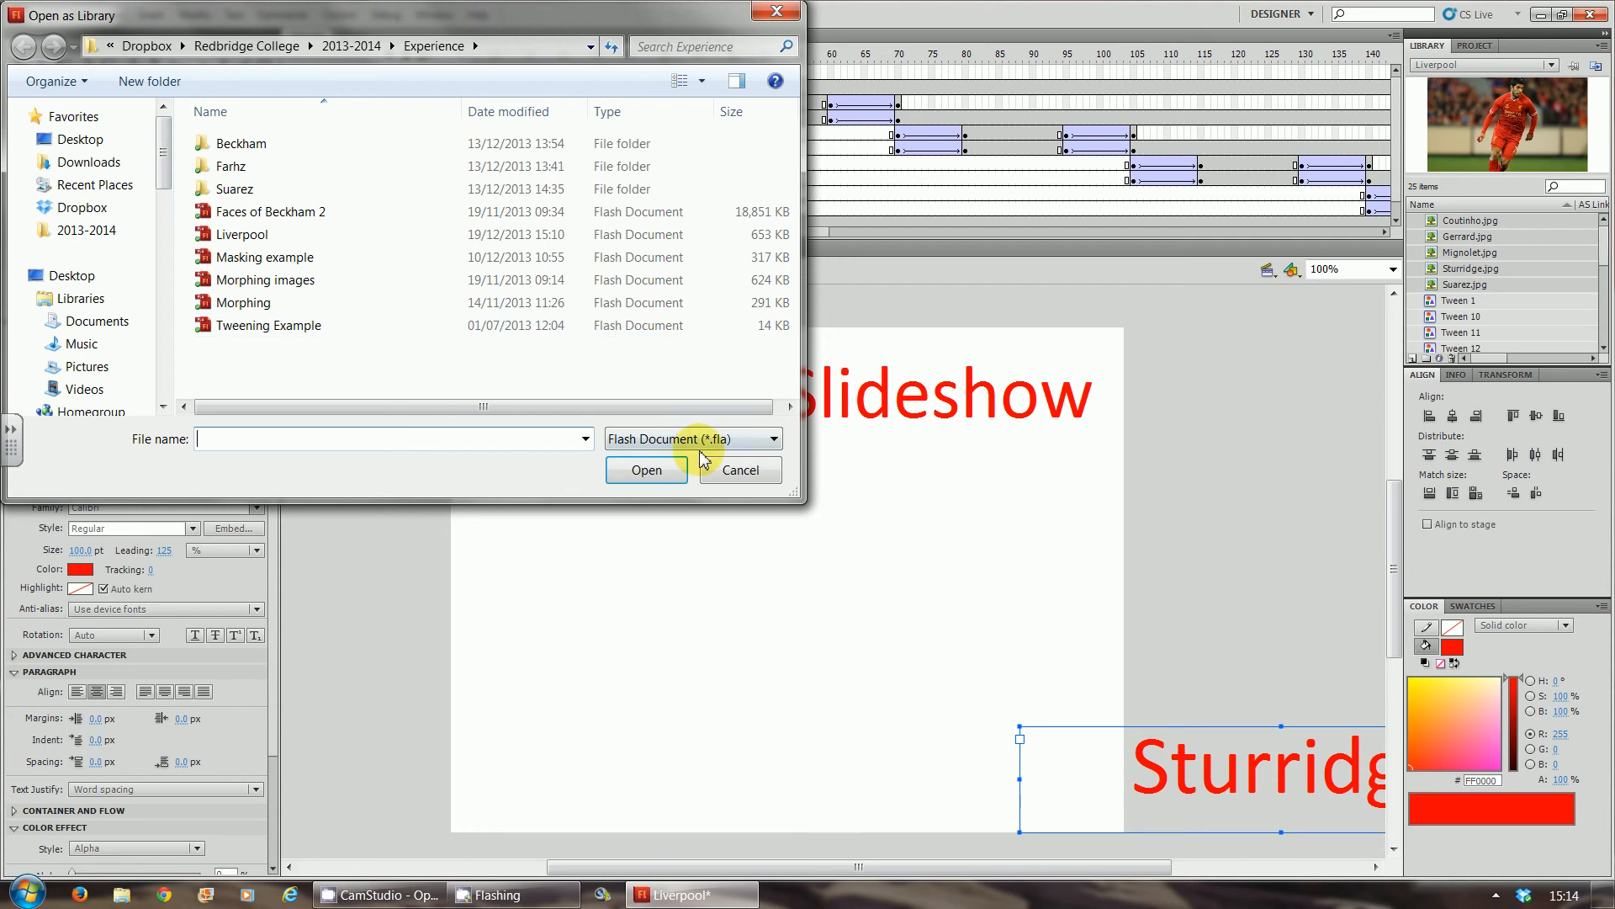
left_click(726, 470)
Step: Import the sound file Woosh.mp3 from the Nat Dip > Unit 37 - 2D Animation folder into the library
left_click(49, 16)
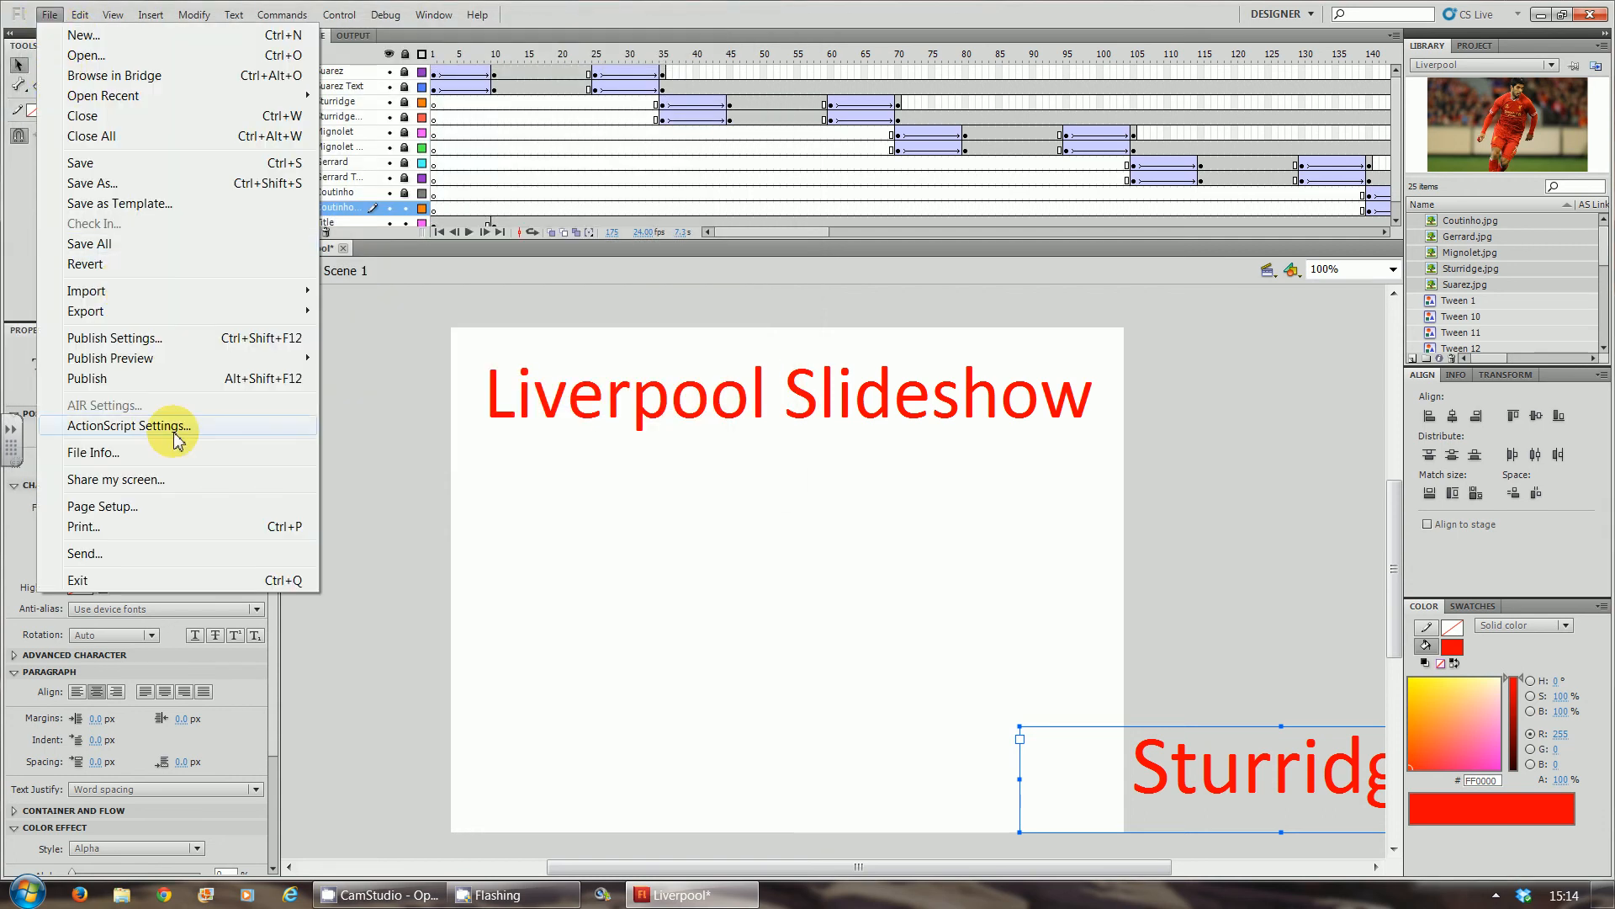
mouse_move(270, 290)
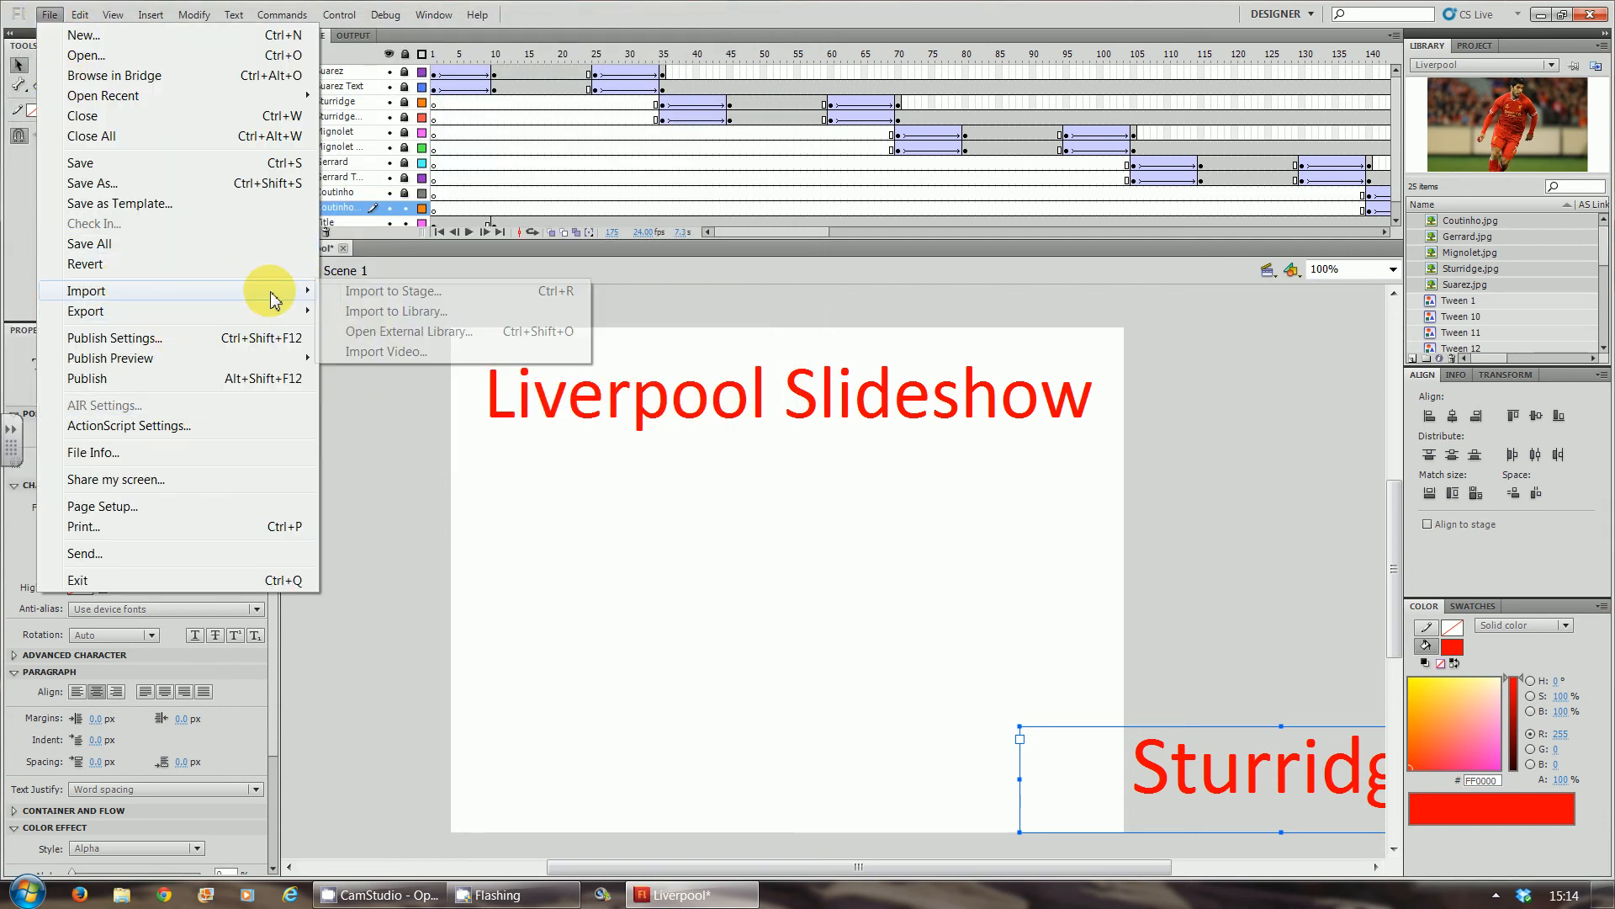
left_click(371, 313)
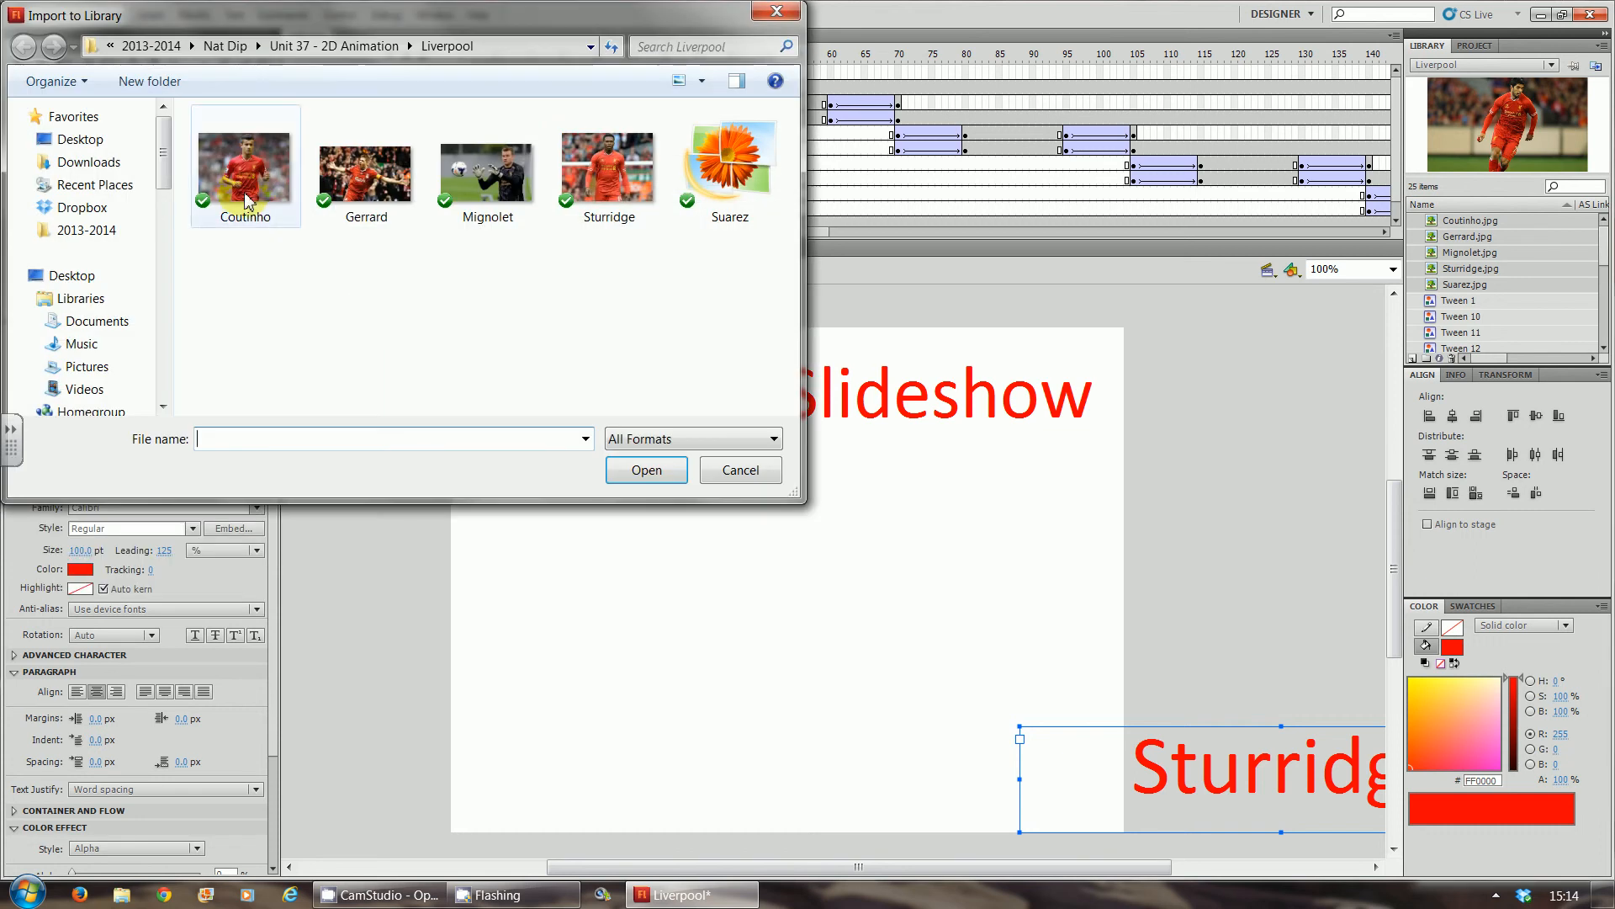
left_click(96, 240)
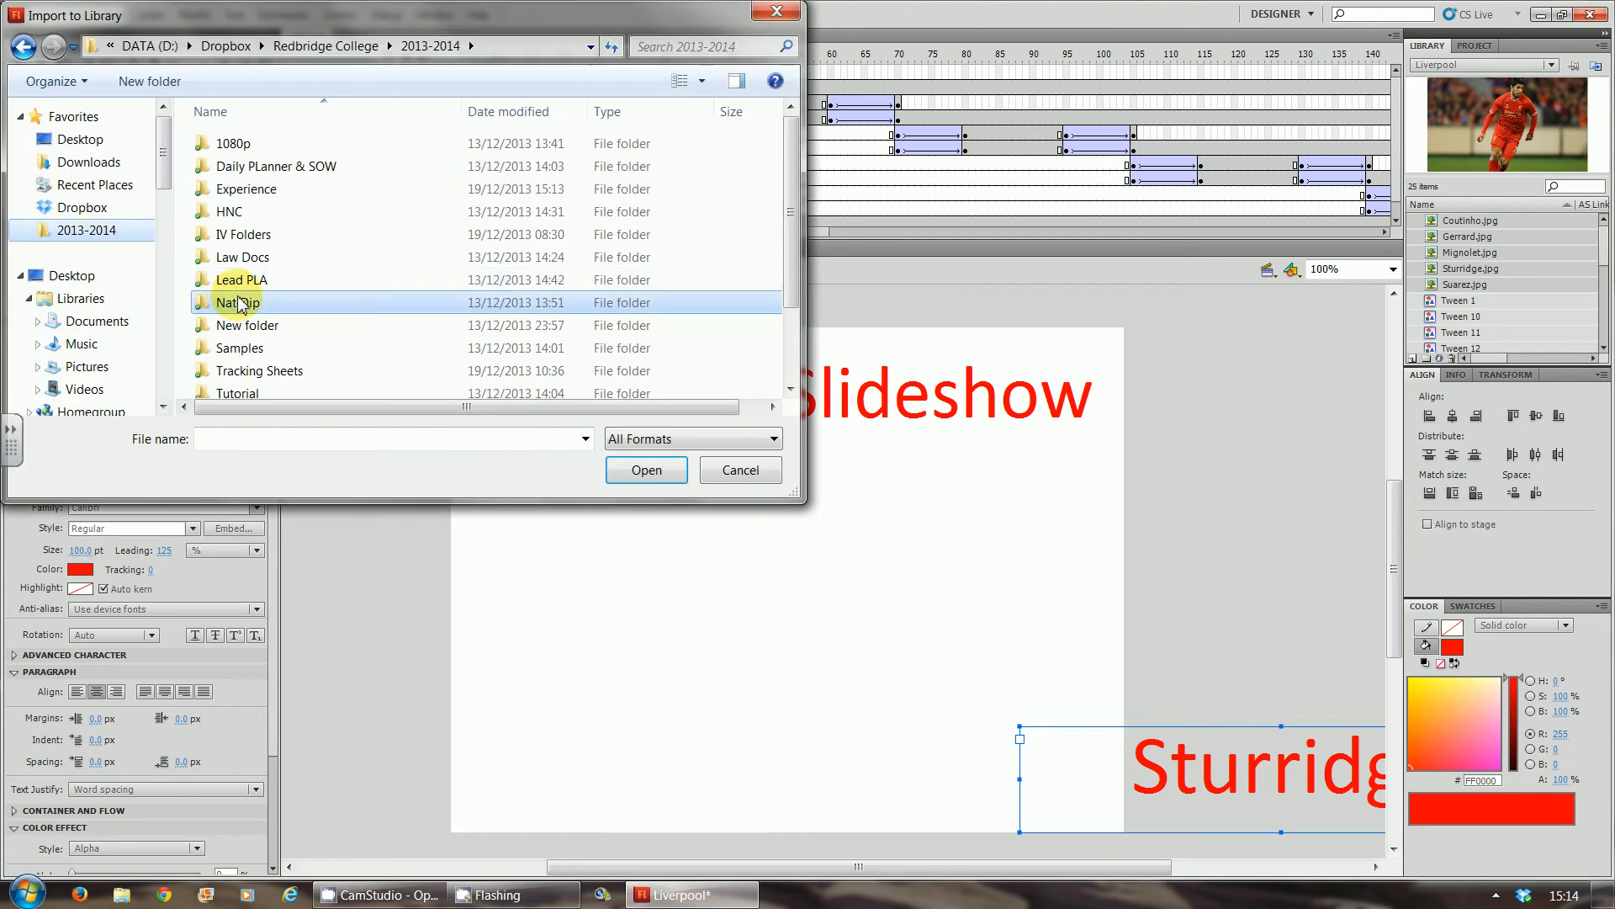
double_click(243, 306)
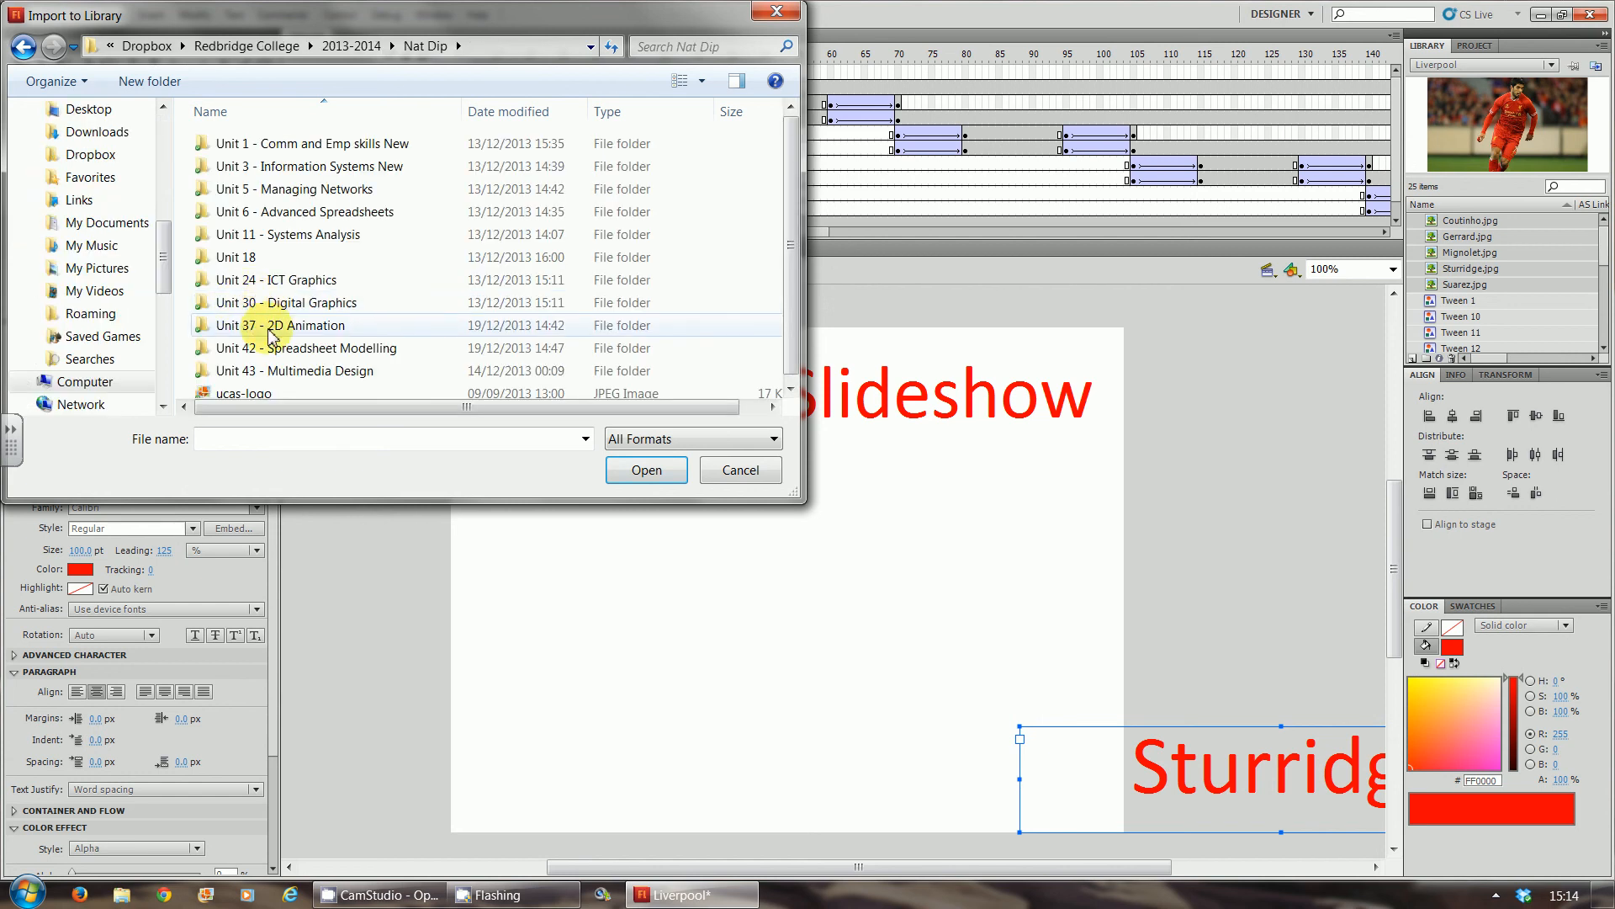
double_click(265, 322)
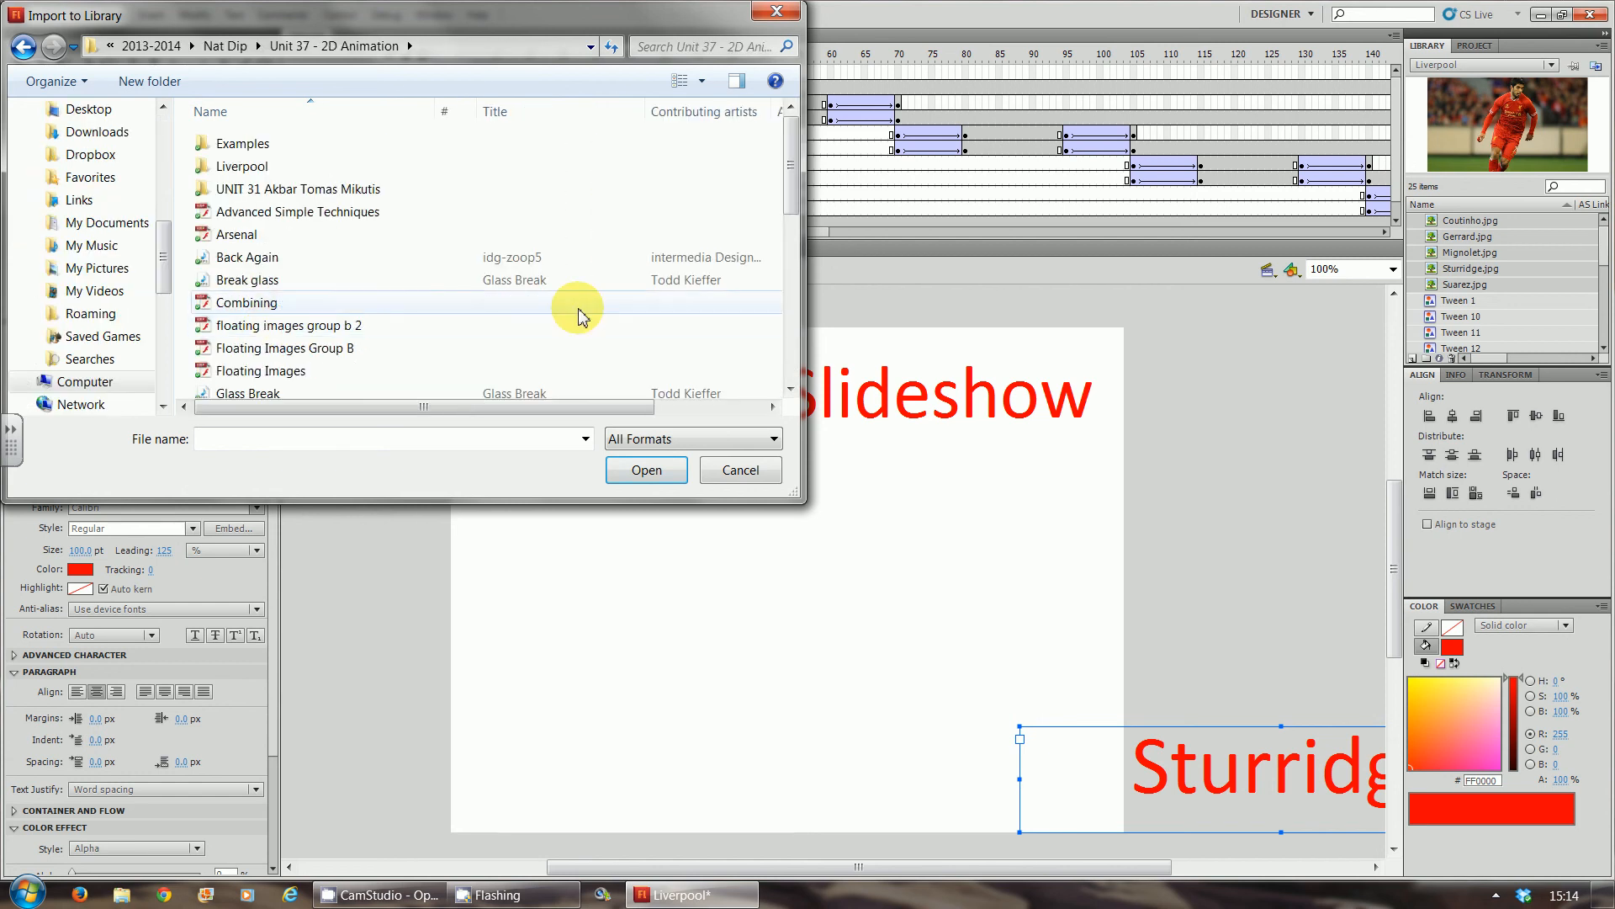
left_click_drag(790, 197, 793, 374)
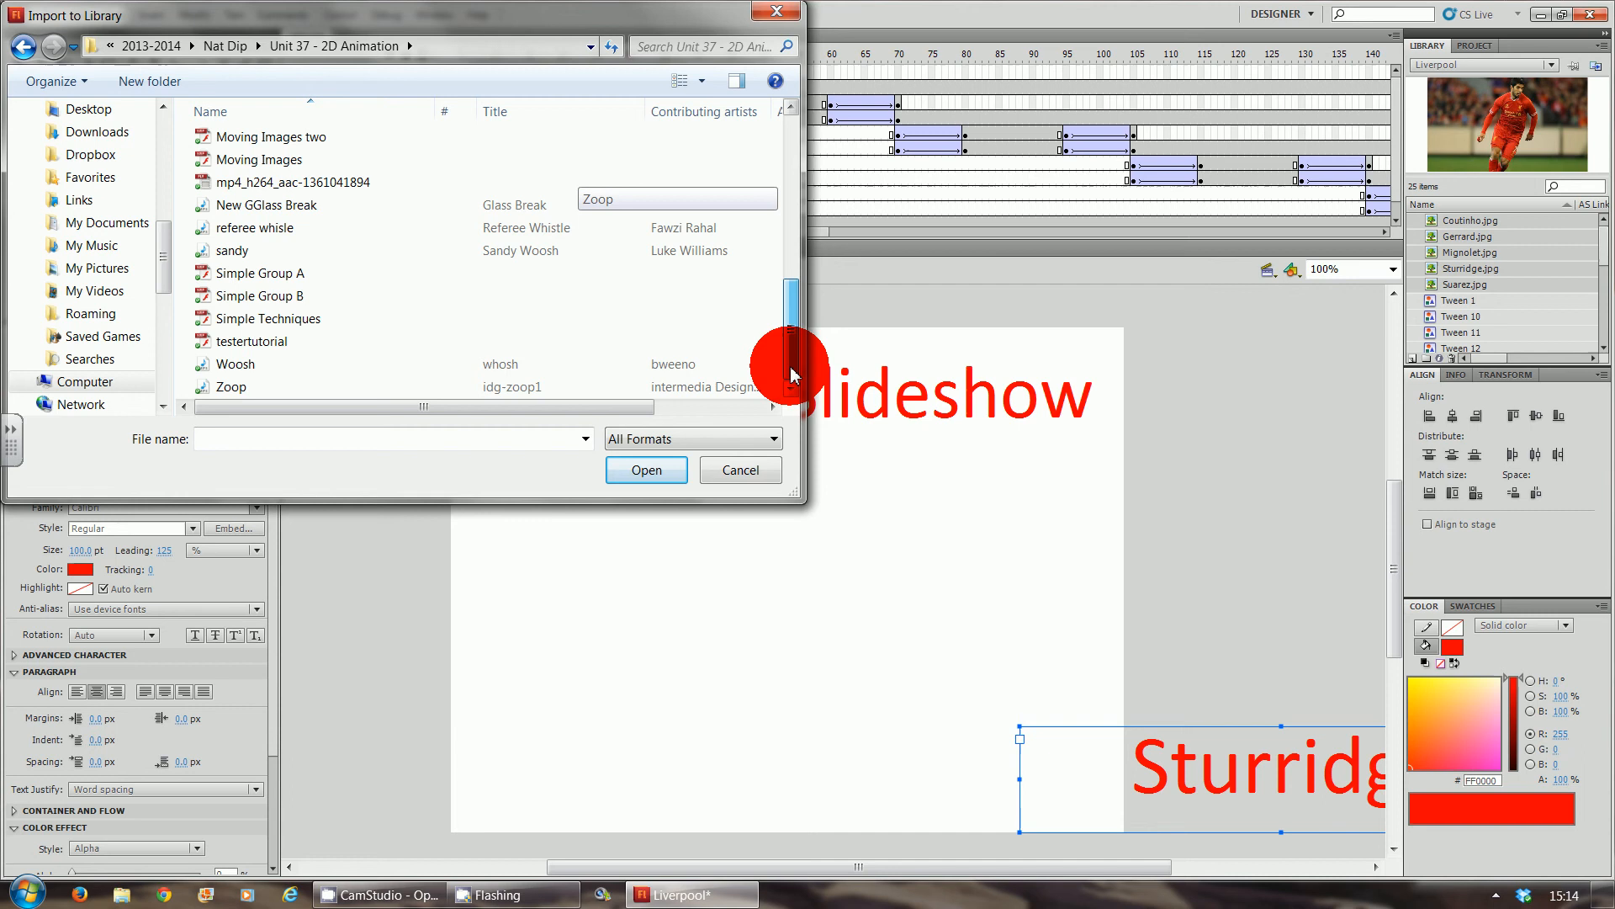
double_click(454, 373)
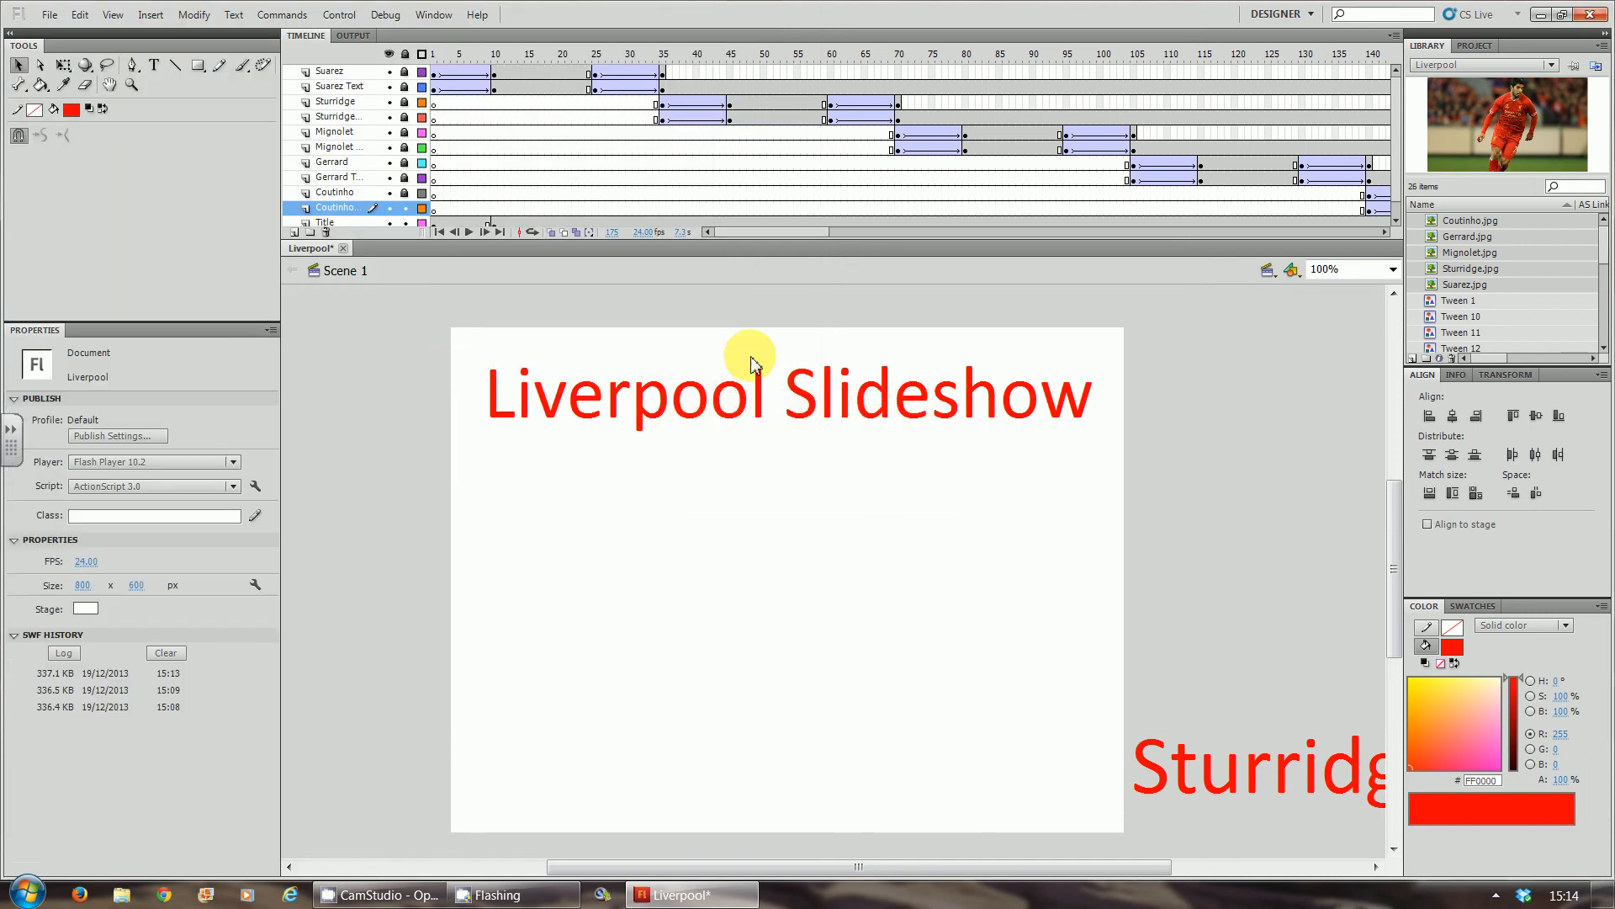
Step: Find Woosh.mp3 in the library, view its sound properties and close them without changes
left_click_drag(1603, 248, 1607, 339)
double_click(1462, 346)
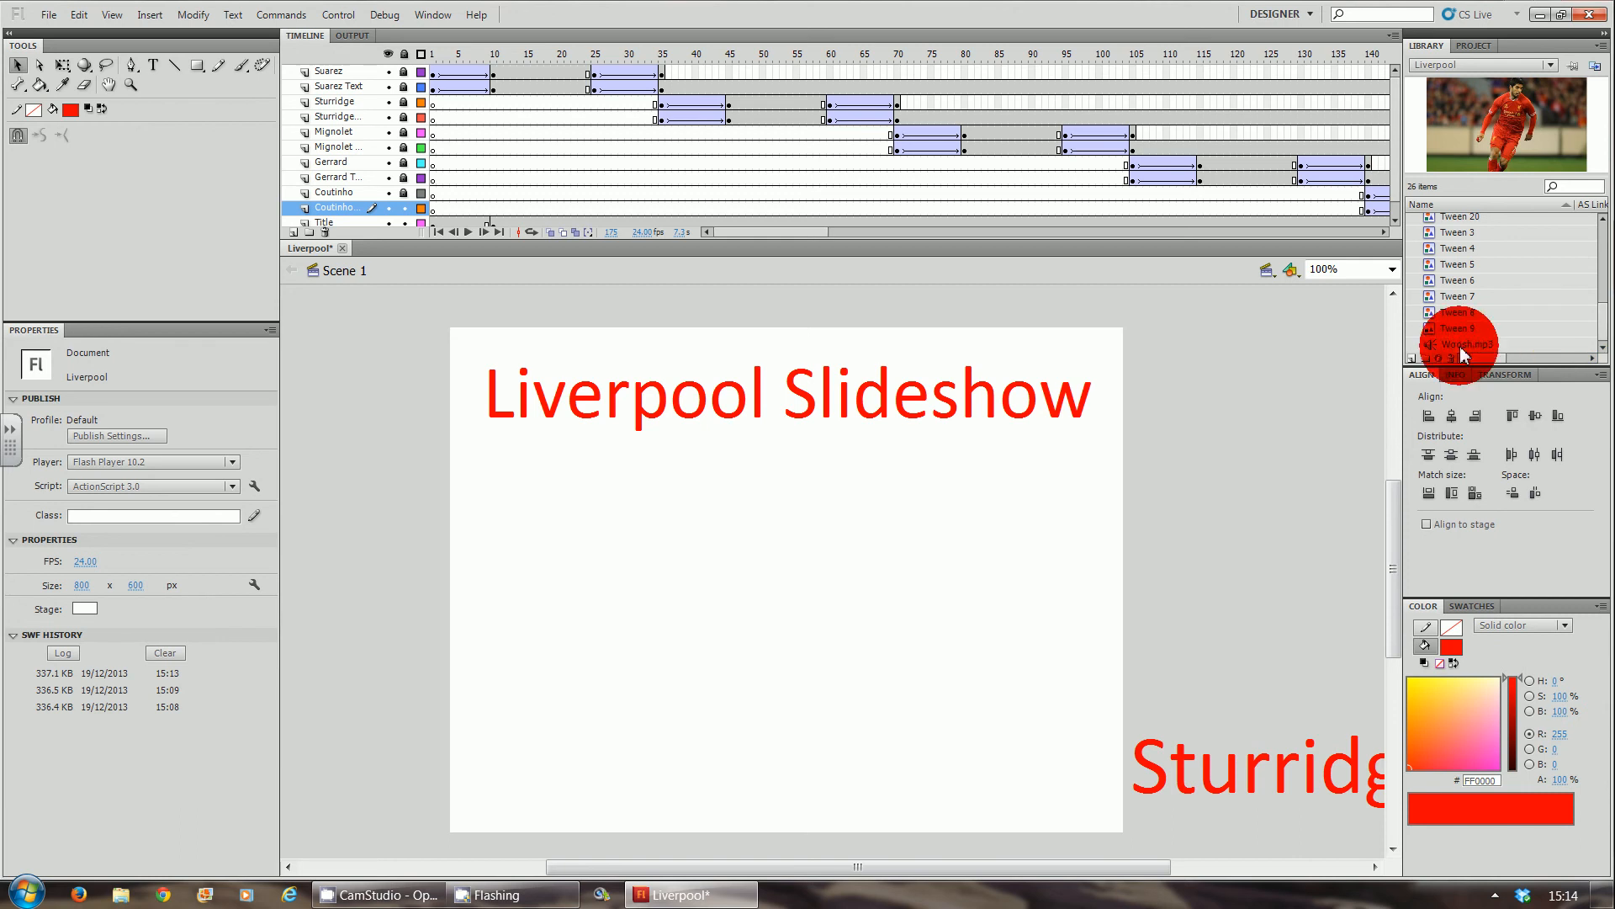
double_click(1428, 344)
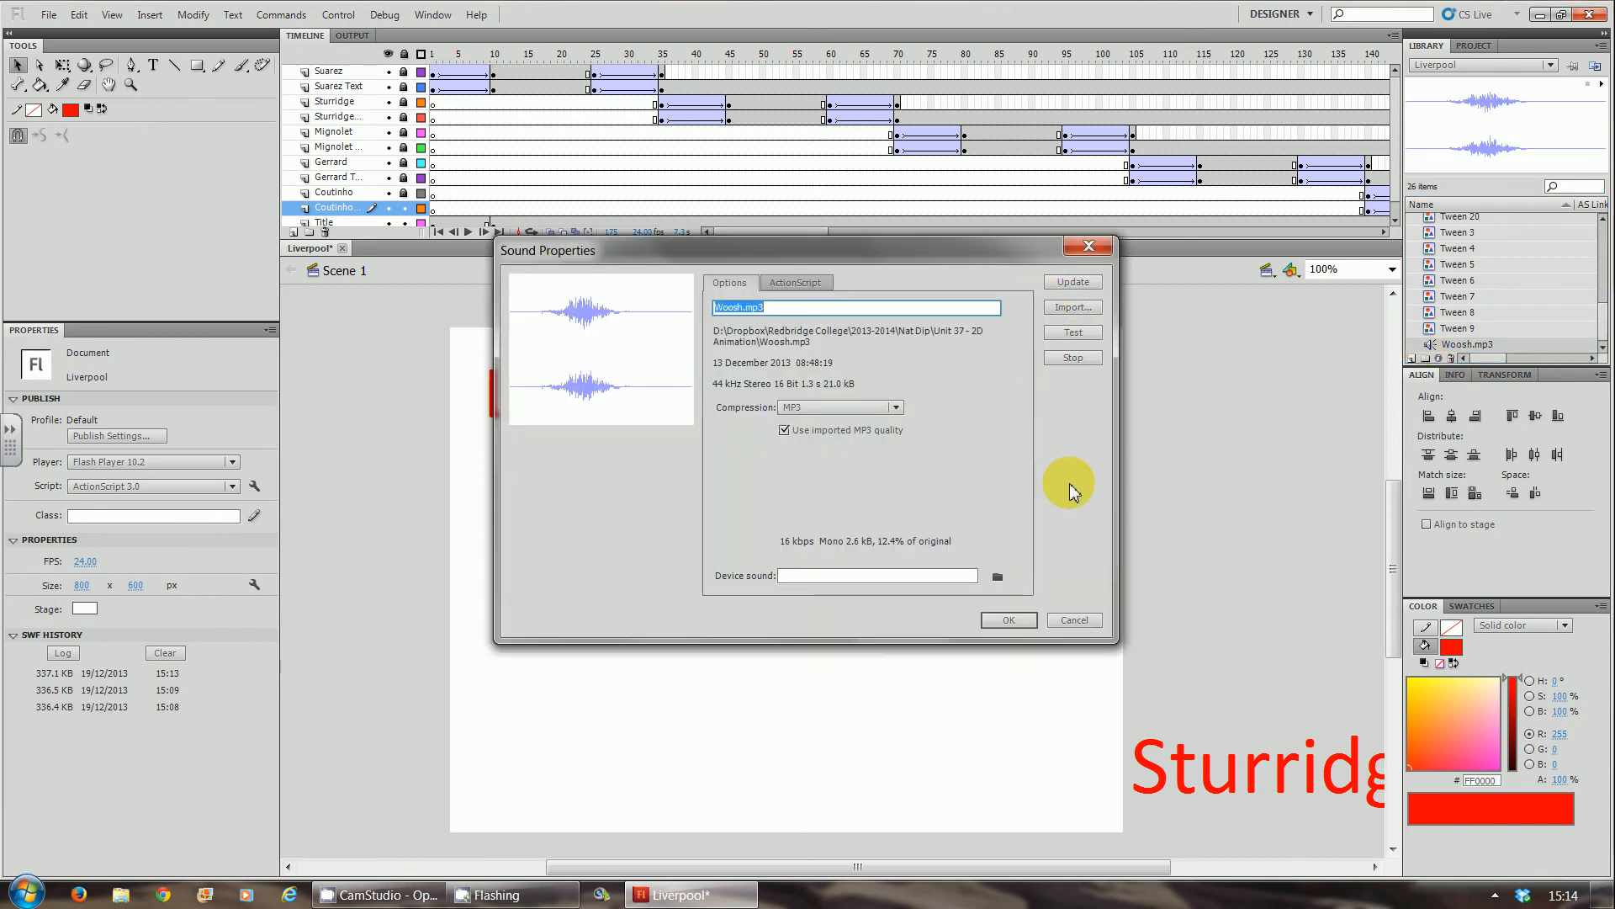
left_click(1071, 622)
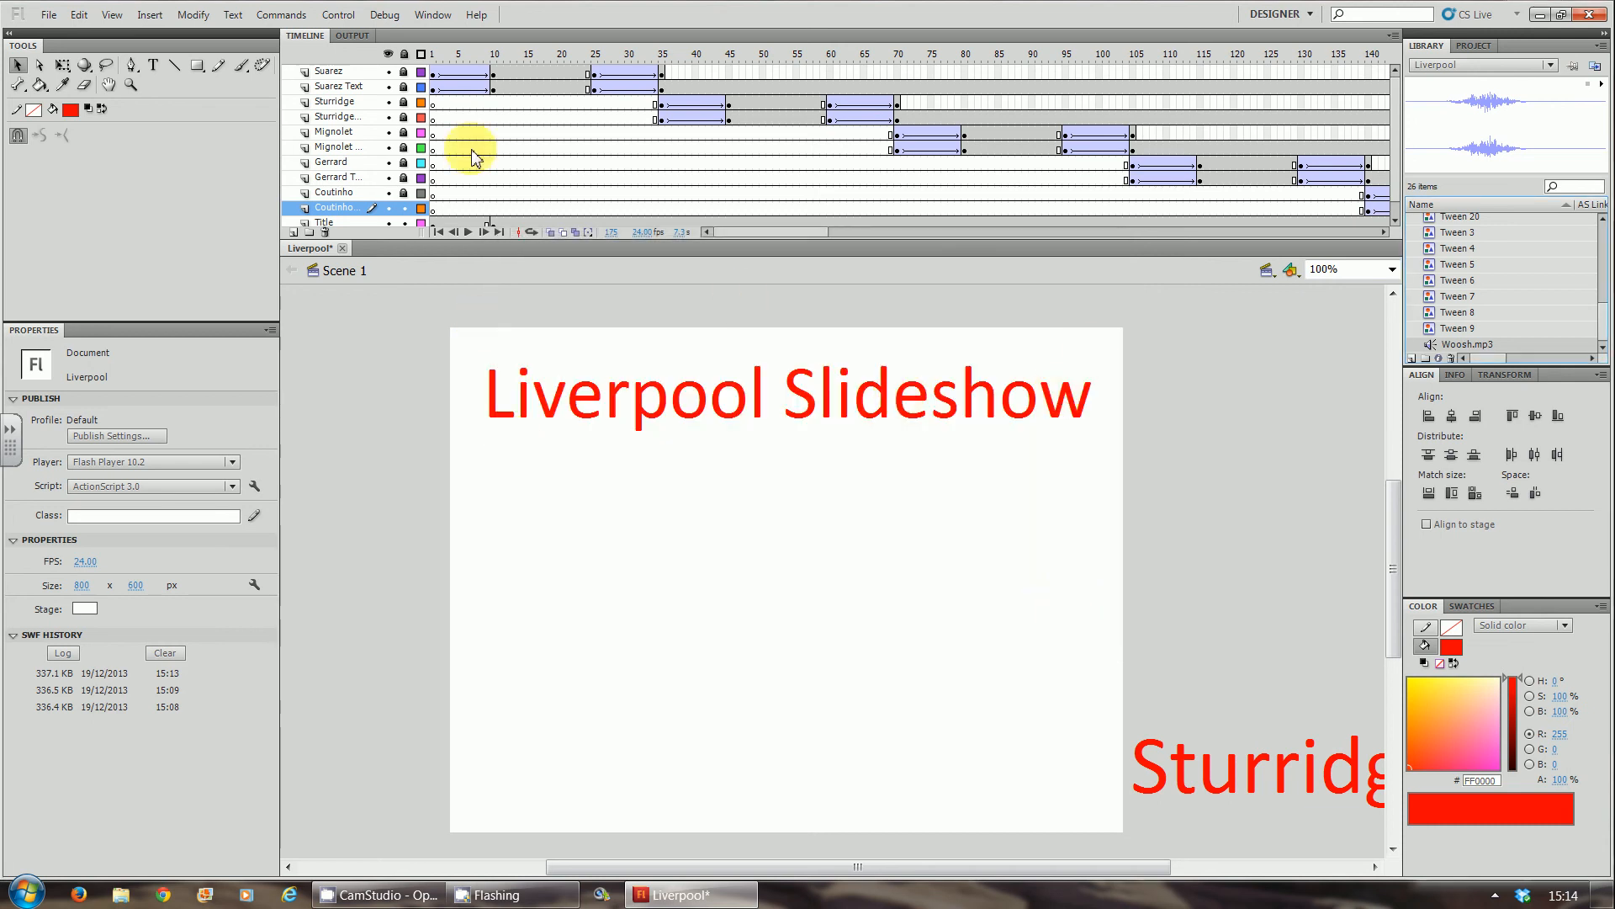
Step: With all layers unlocked, assign the Woosh.mp3 sound to frame 1 of the Suarez layer and play the timeline to hear it
left_click(441, 75)
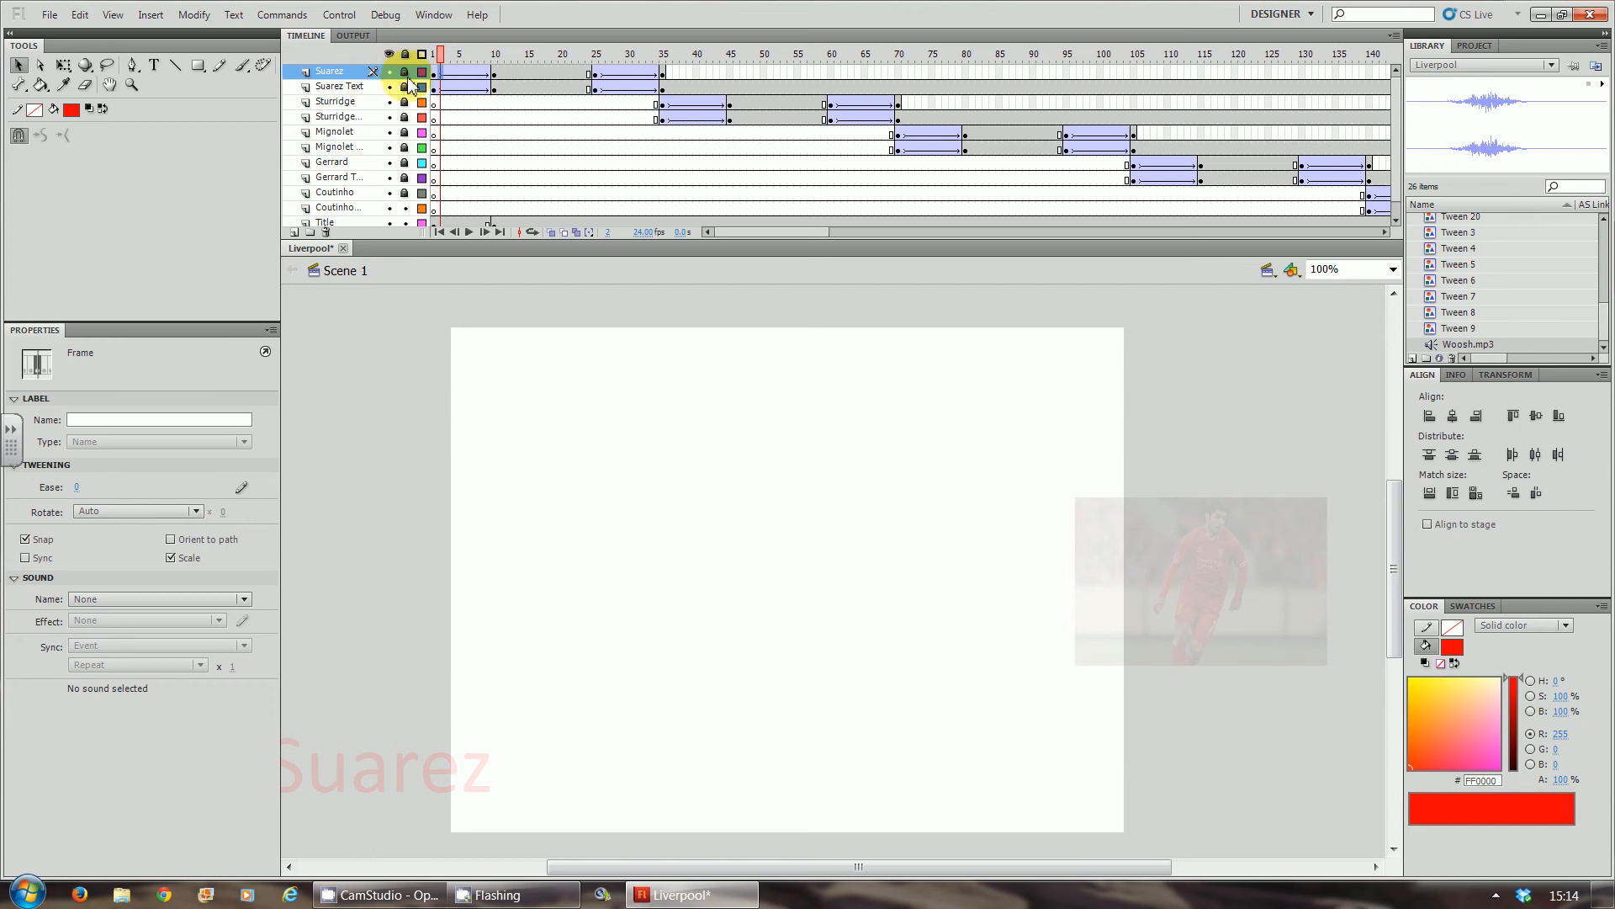
left_click(405, 53)
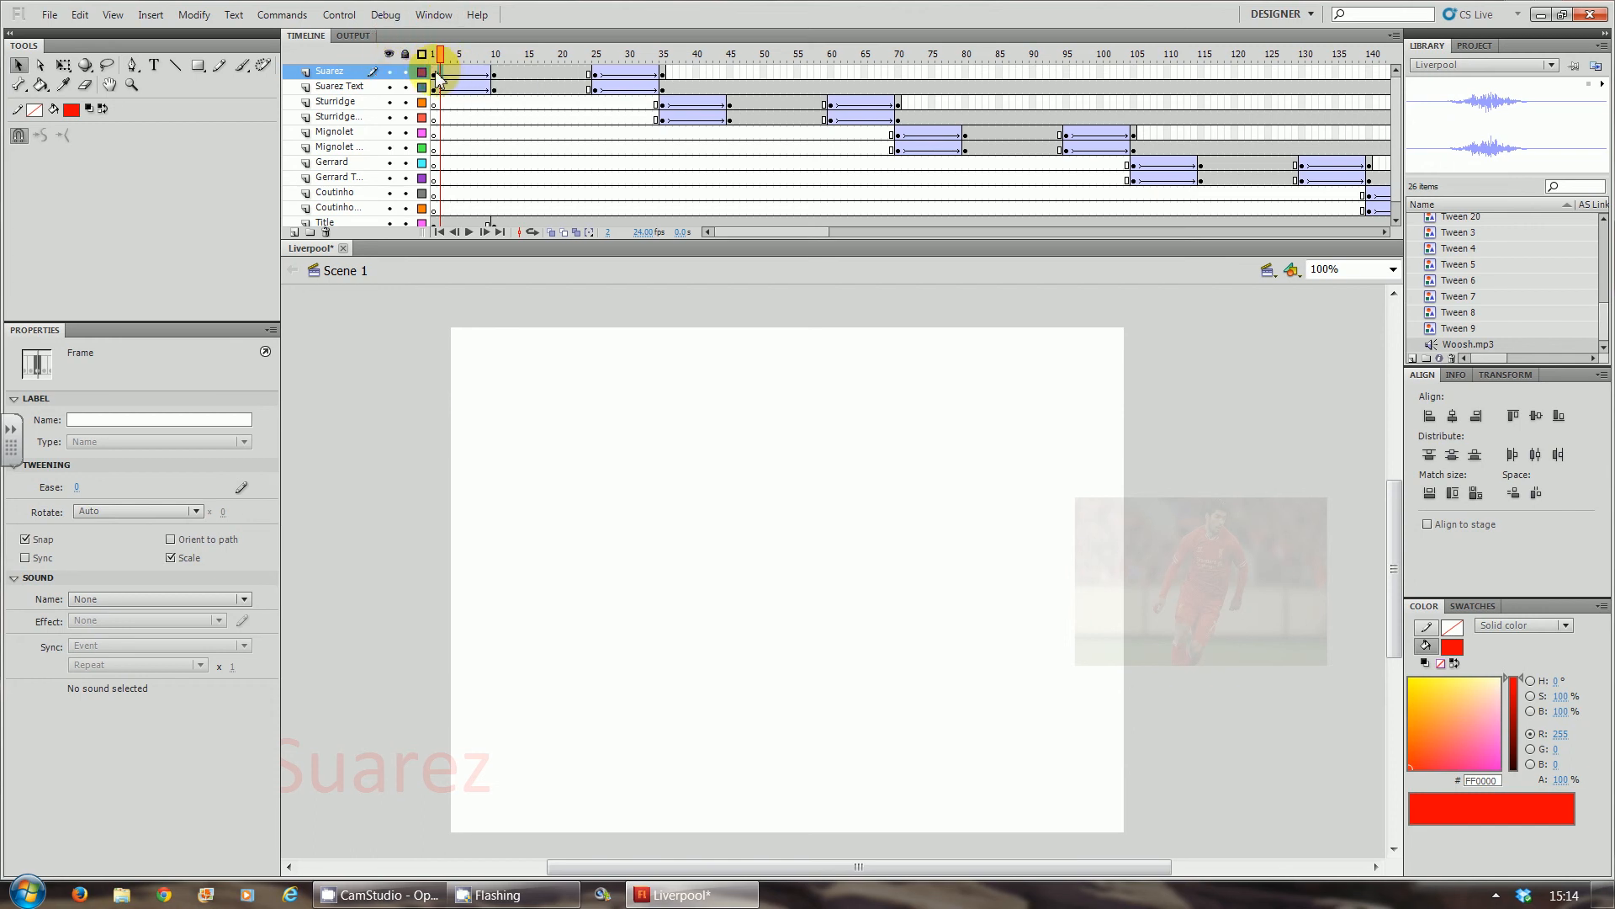
right_click(435, 75)
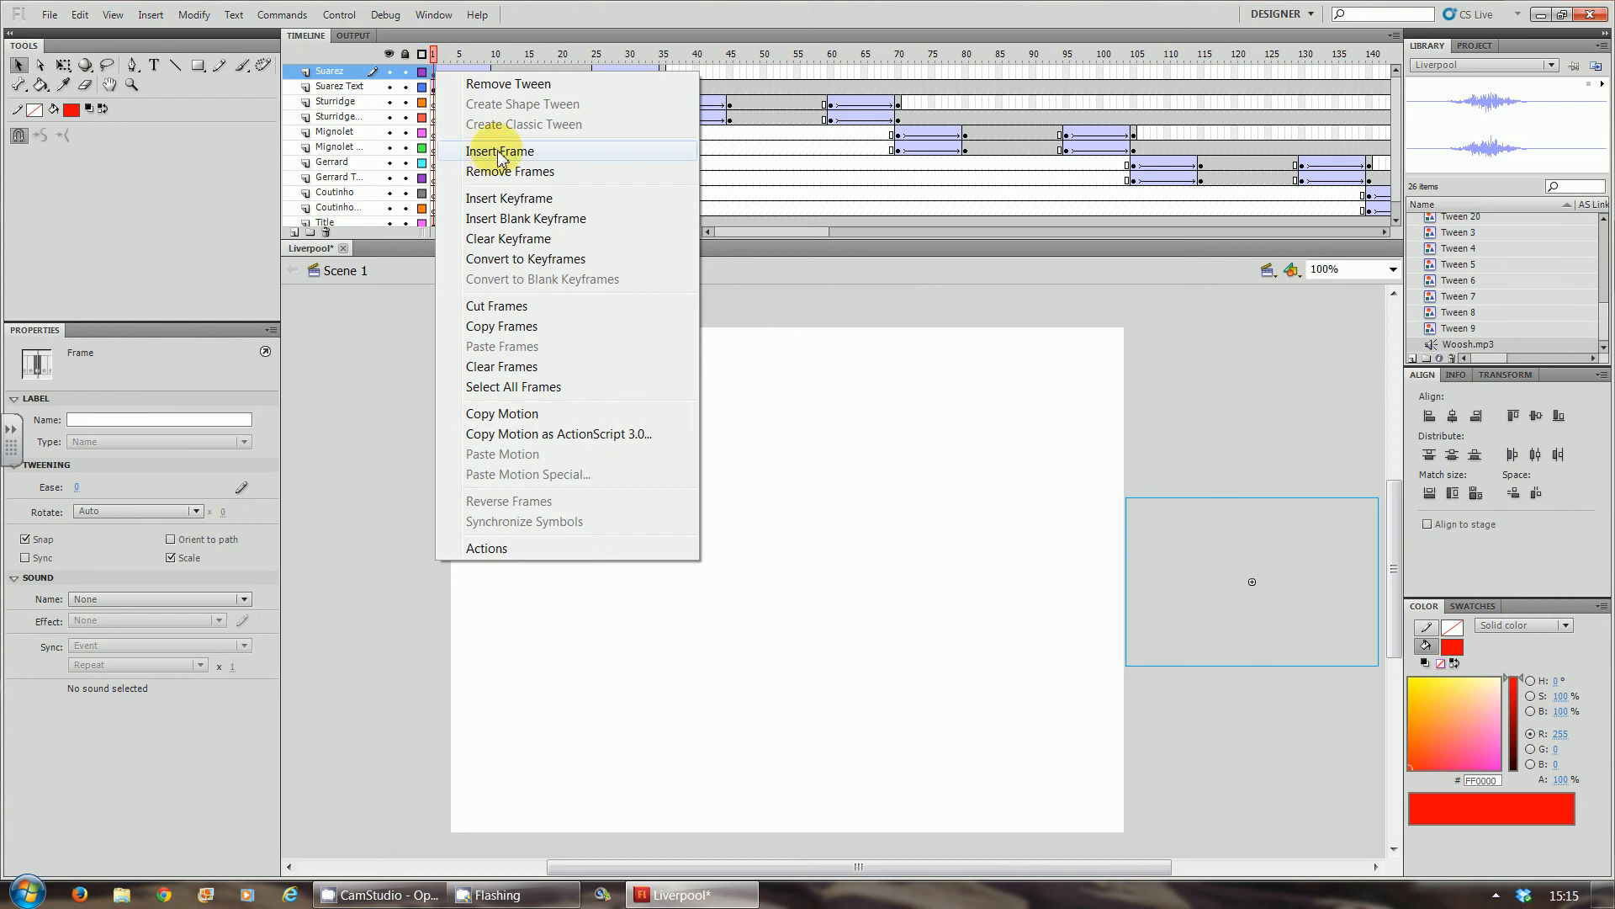
left_click(179, 598)
left_click(178, 599)
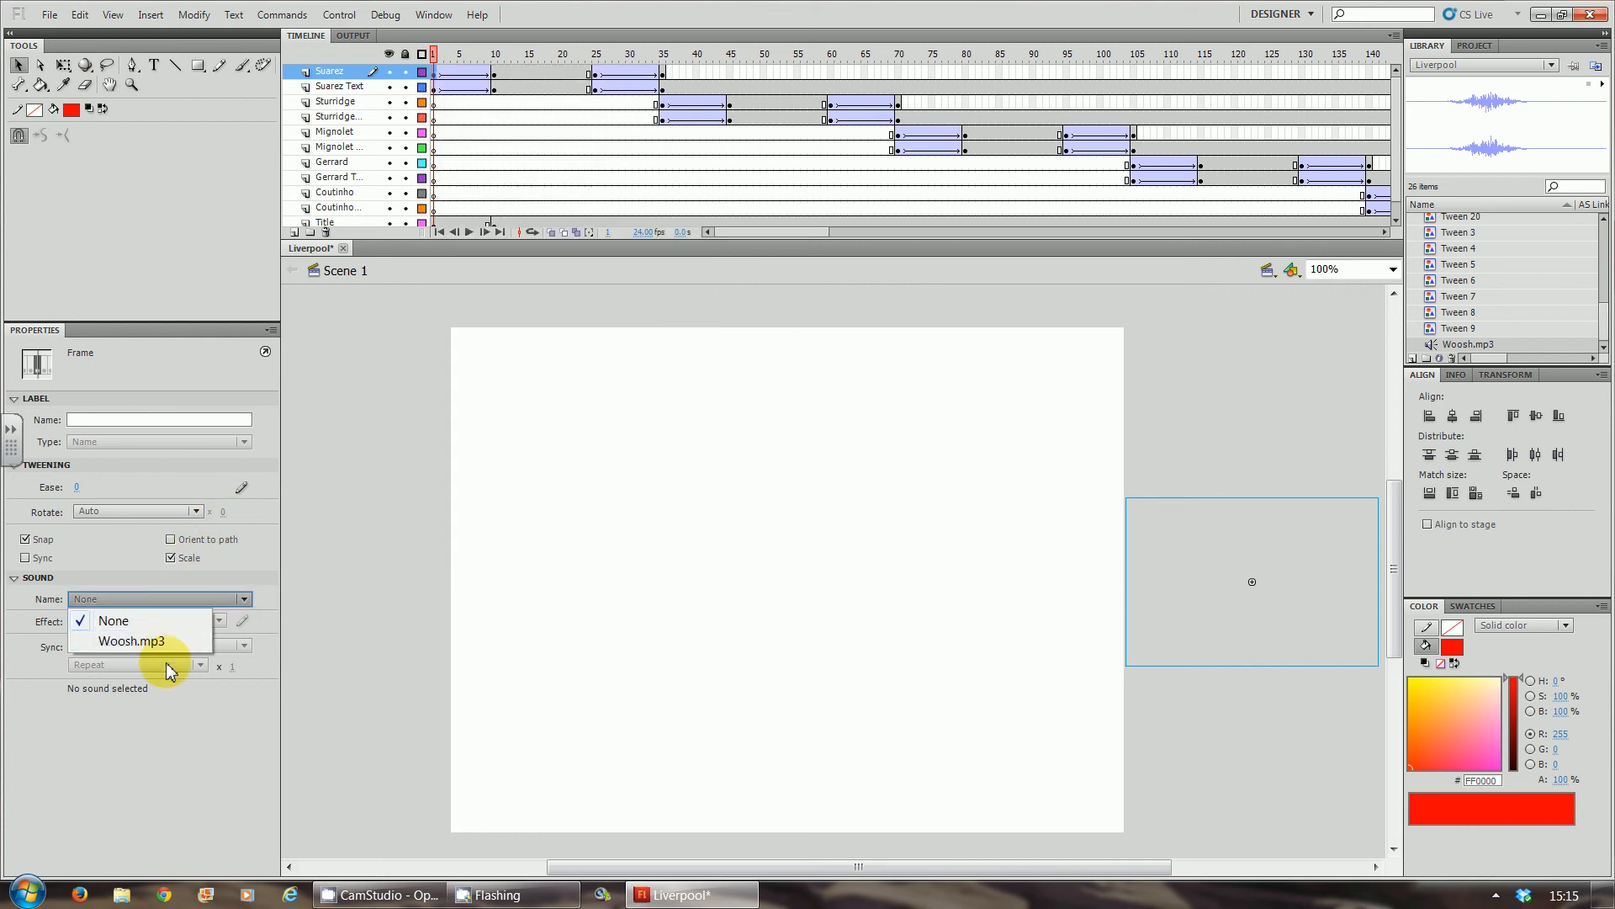
left_click(162, 645)
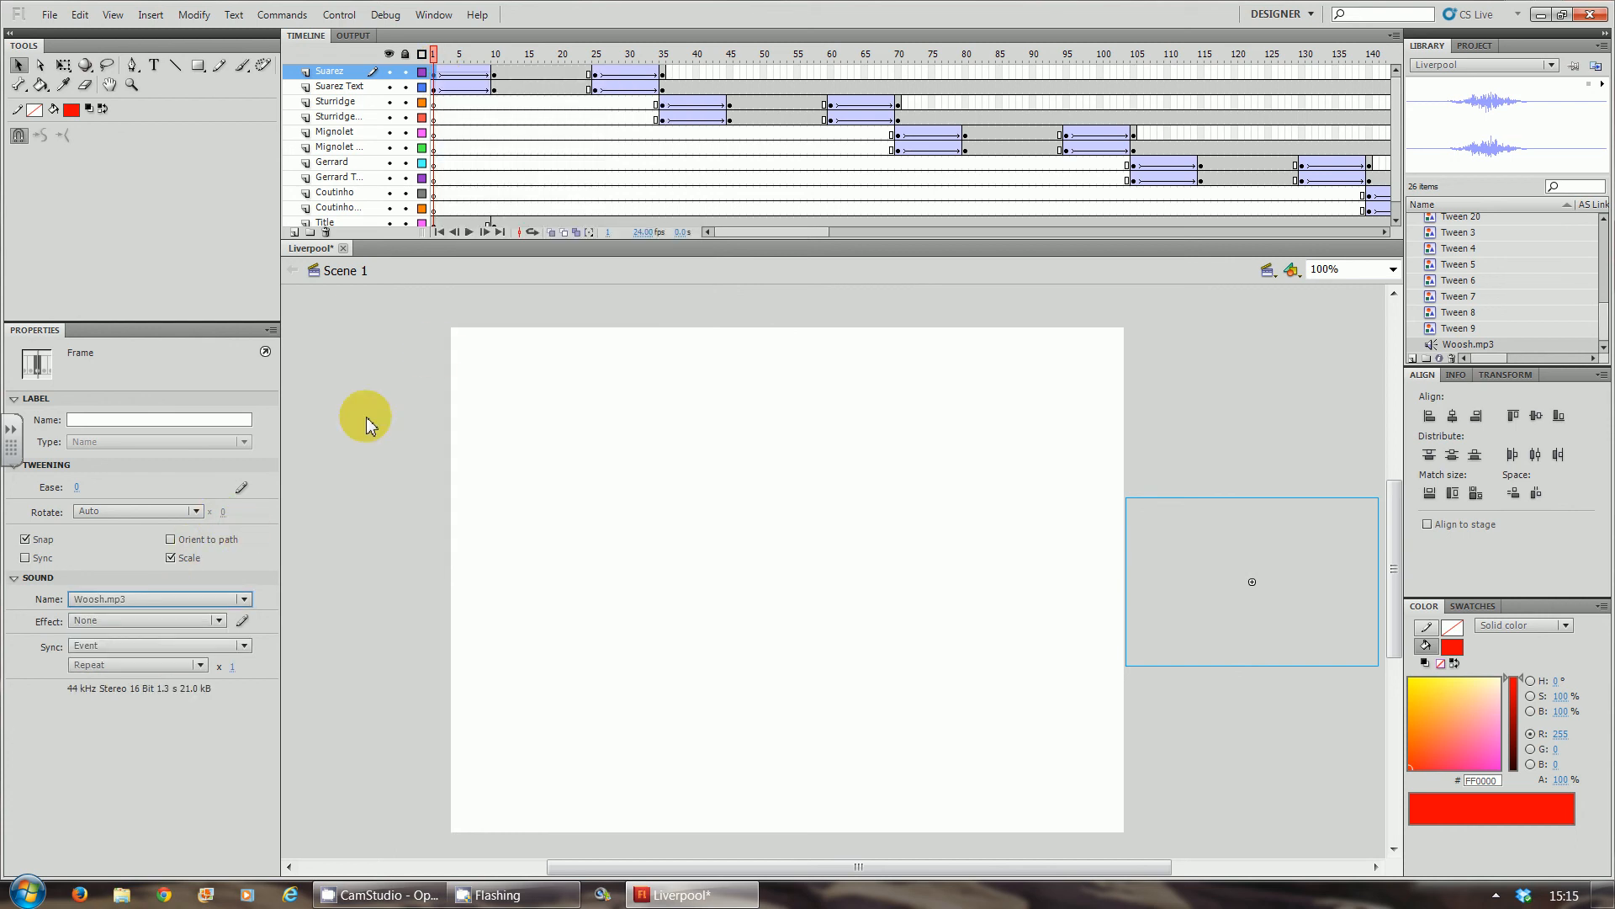
left_click(466, 234)
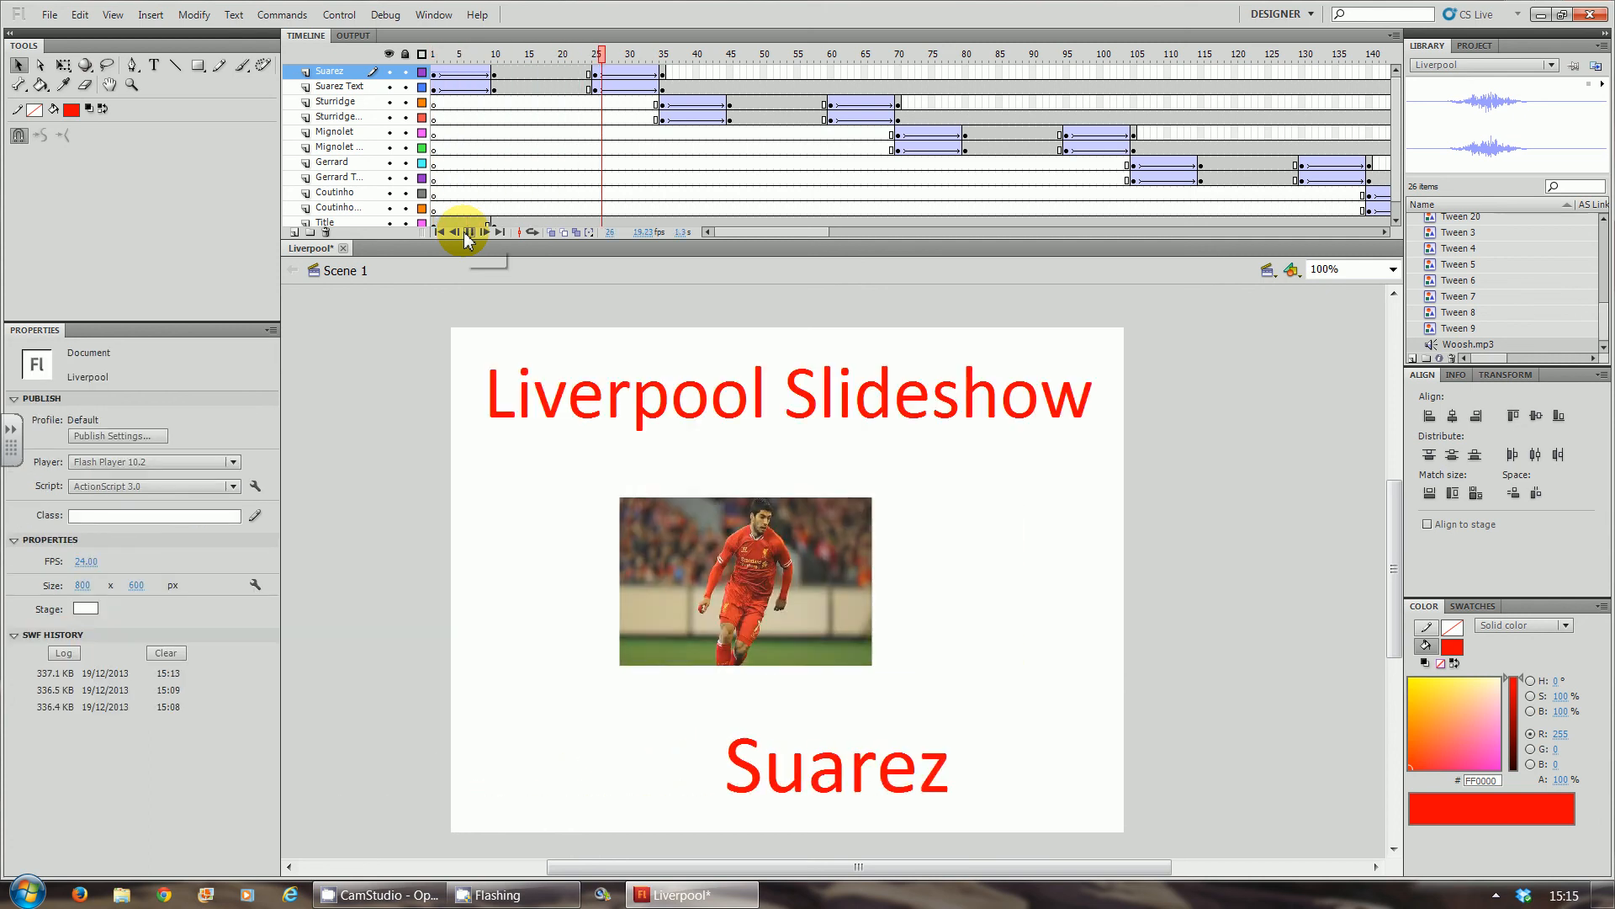
Step: Assign the Woosh.mp3 sound to frame 35 of the Sturridge layer and frame 70 of the Mignolet layer
left_click(664, 109)
left_click(199, 599)
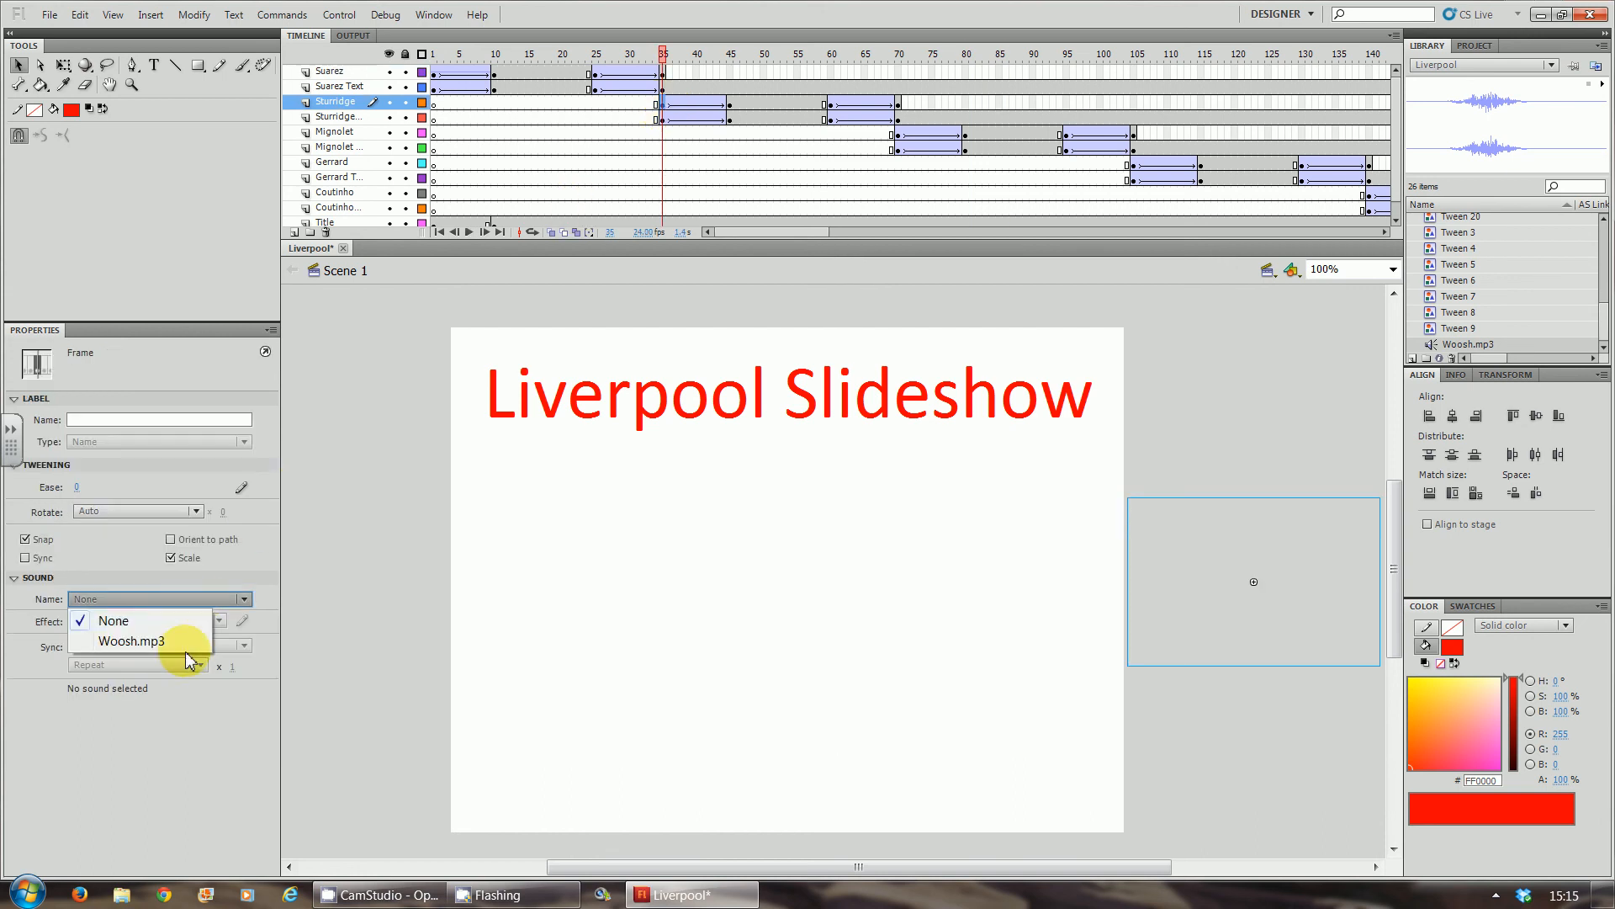
left_click(132, 641)
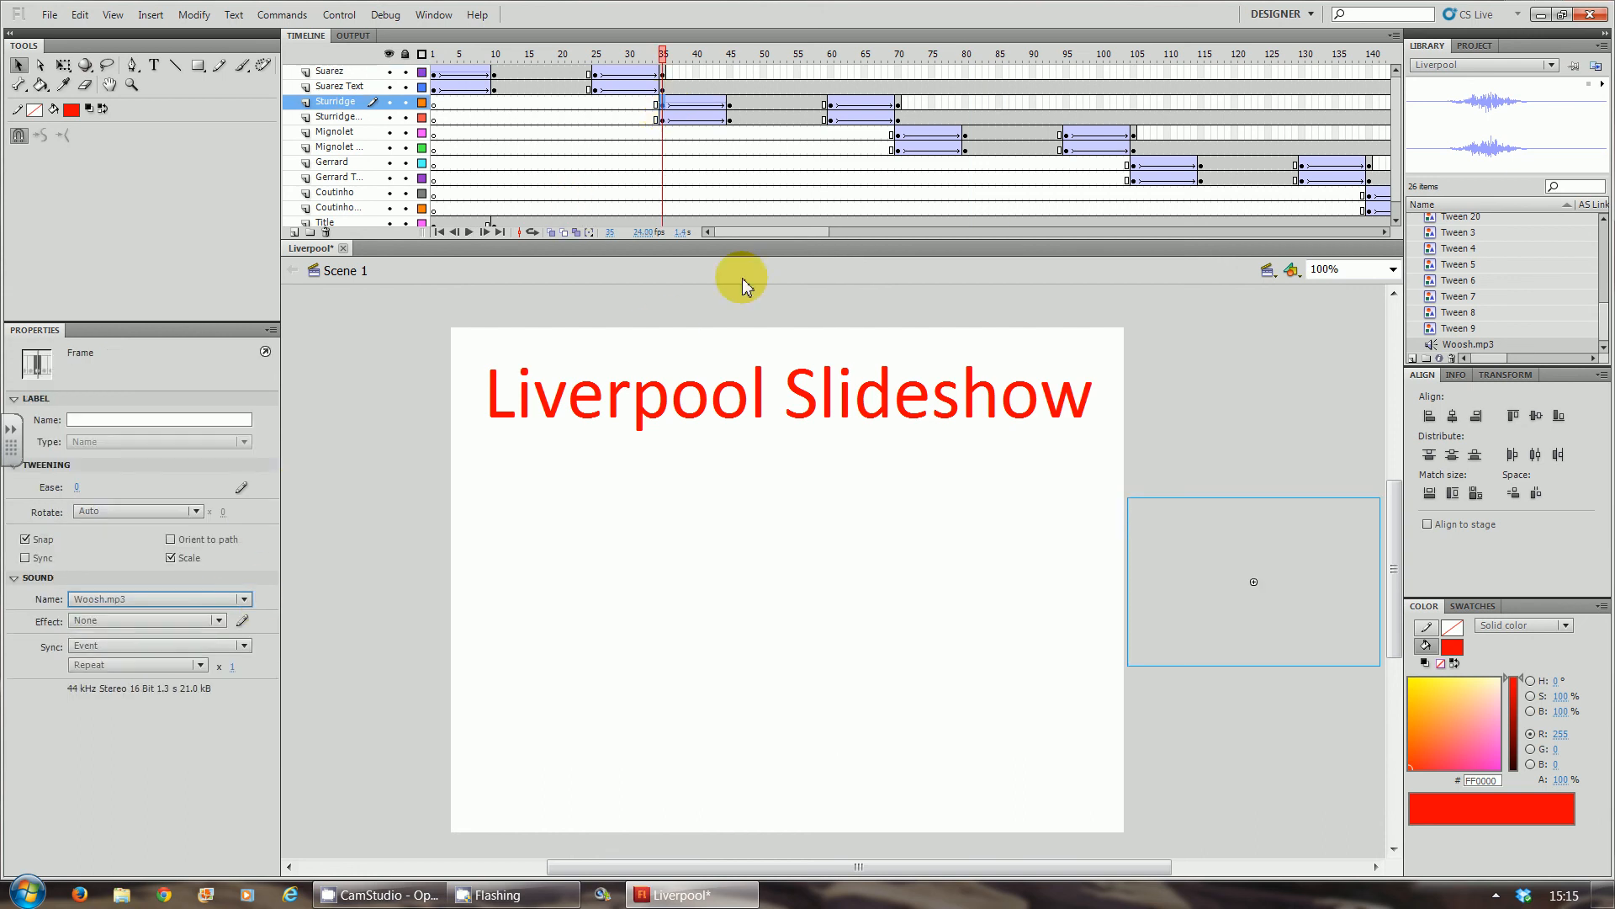
left_click(899, 134)
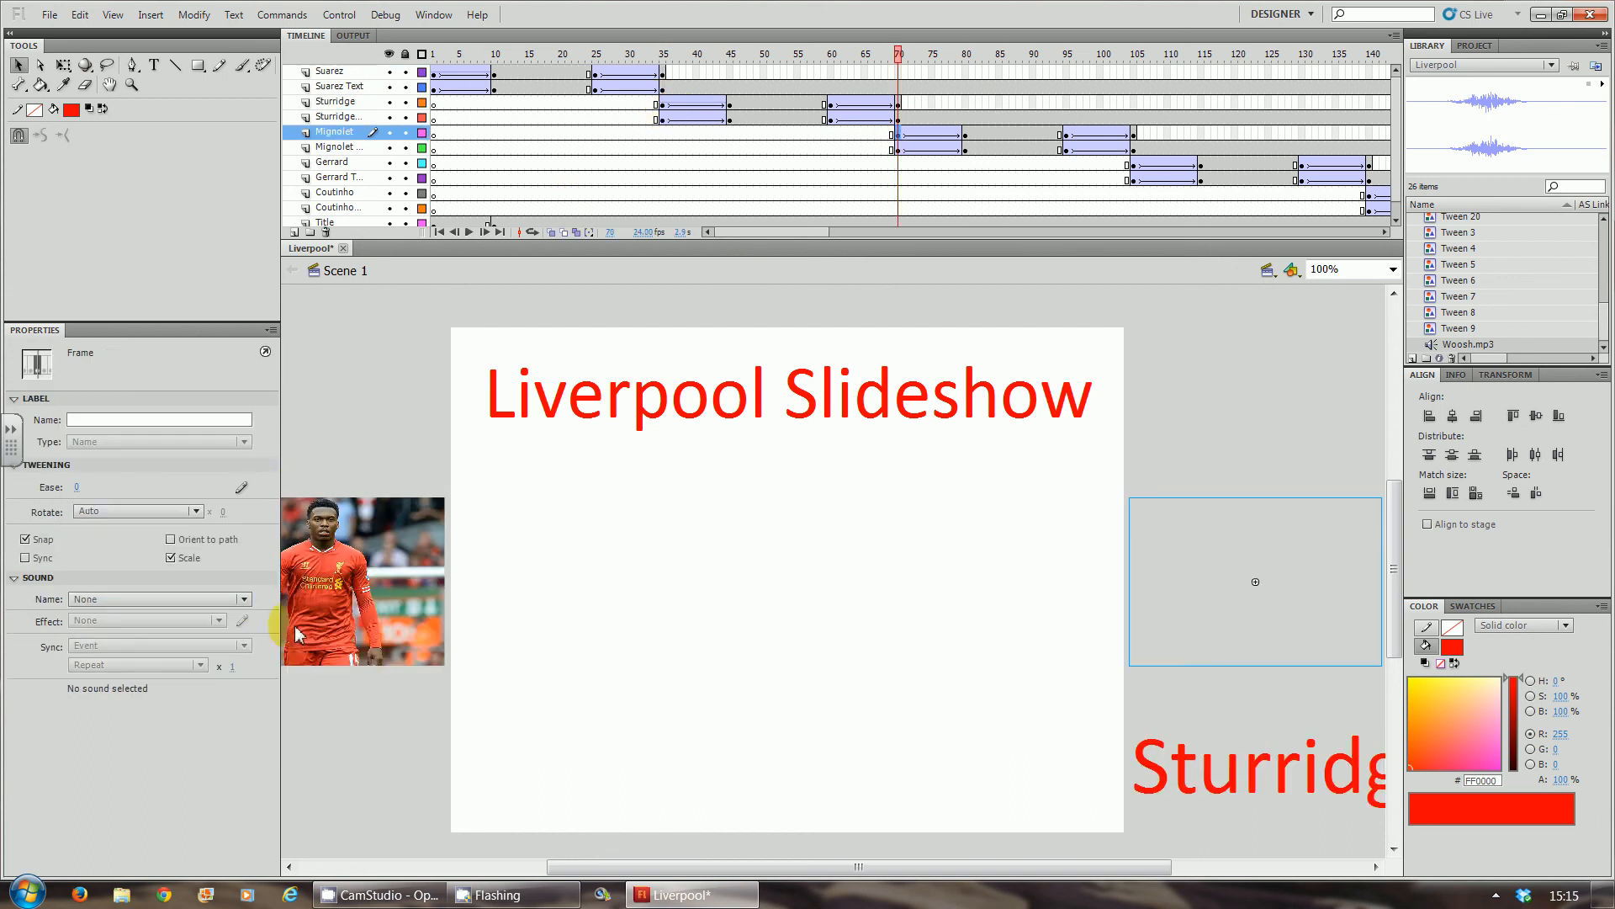
left_click(206, 601)
left_click(132, 641)
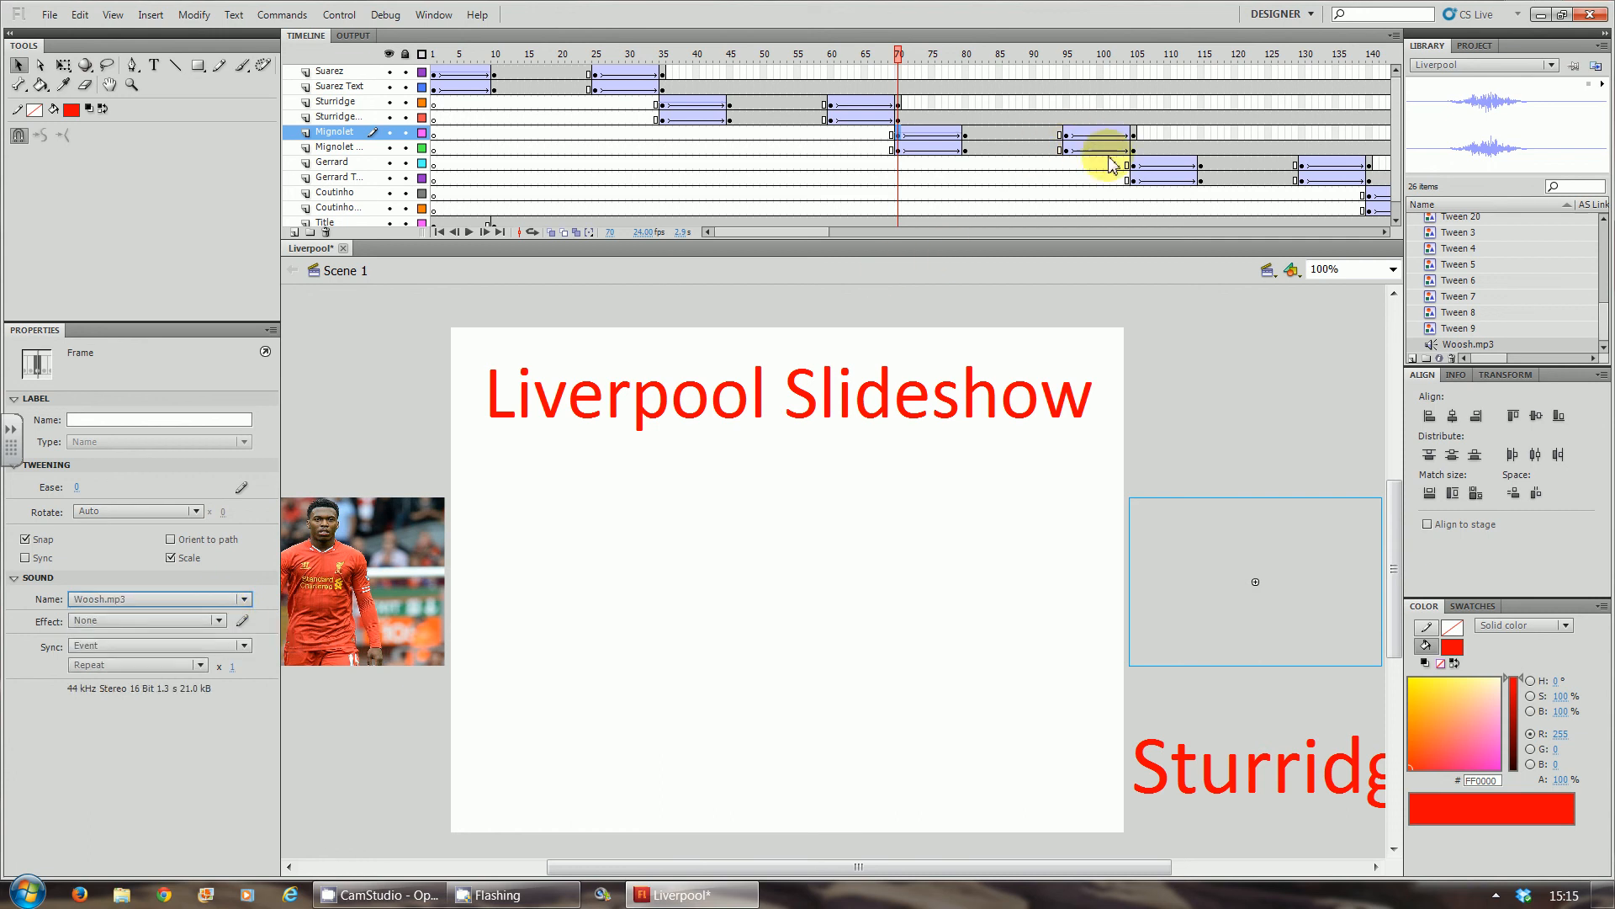
Step: Assign the Woosh.mp3 sound to frame 105 of the Gerrard layer and frame 140 of the Coutinho layer
left_click(1133, 166)
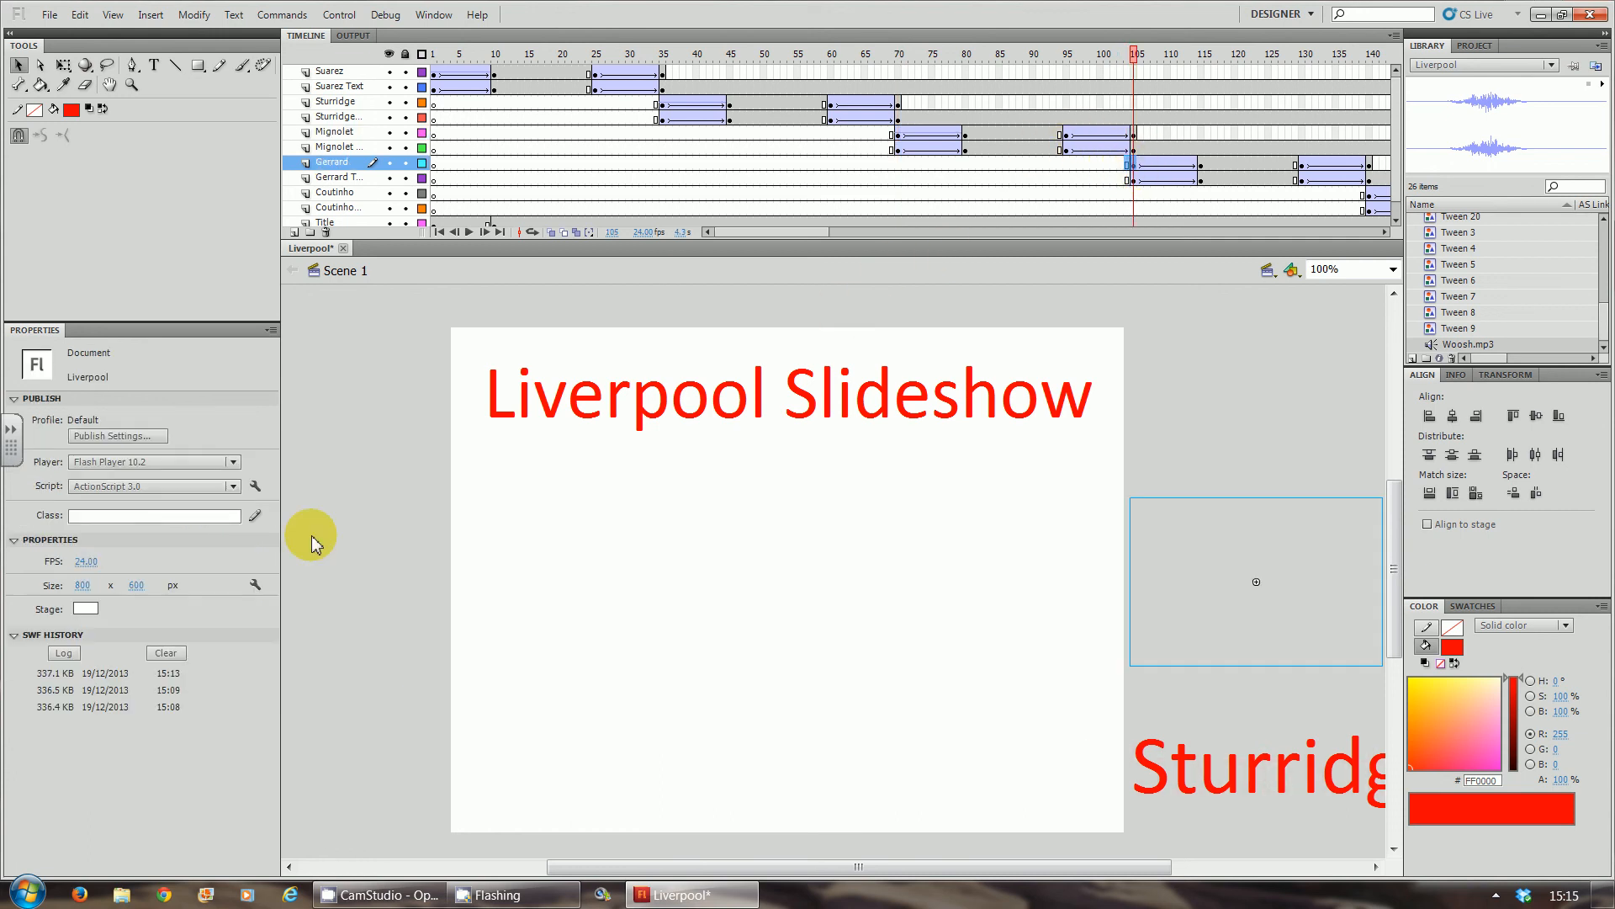
left_click(1135, 166)
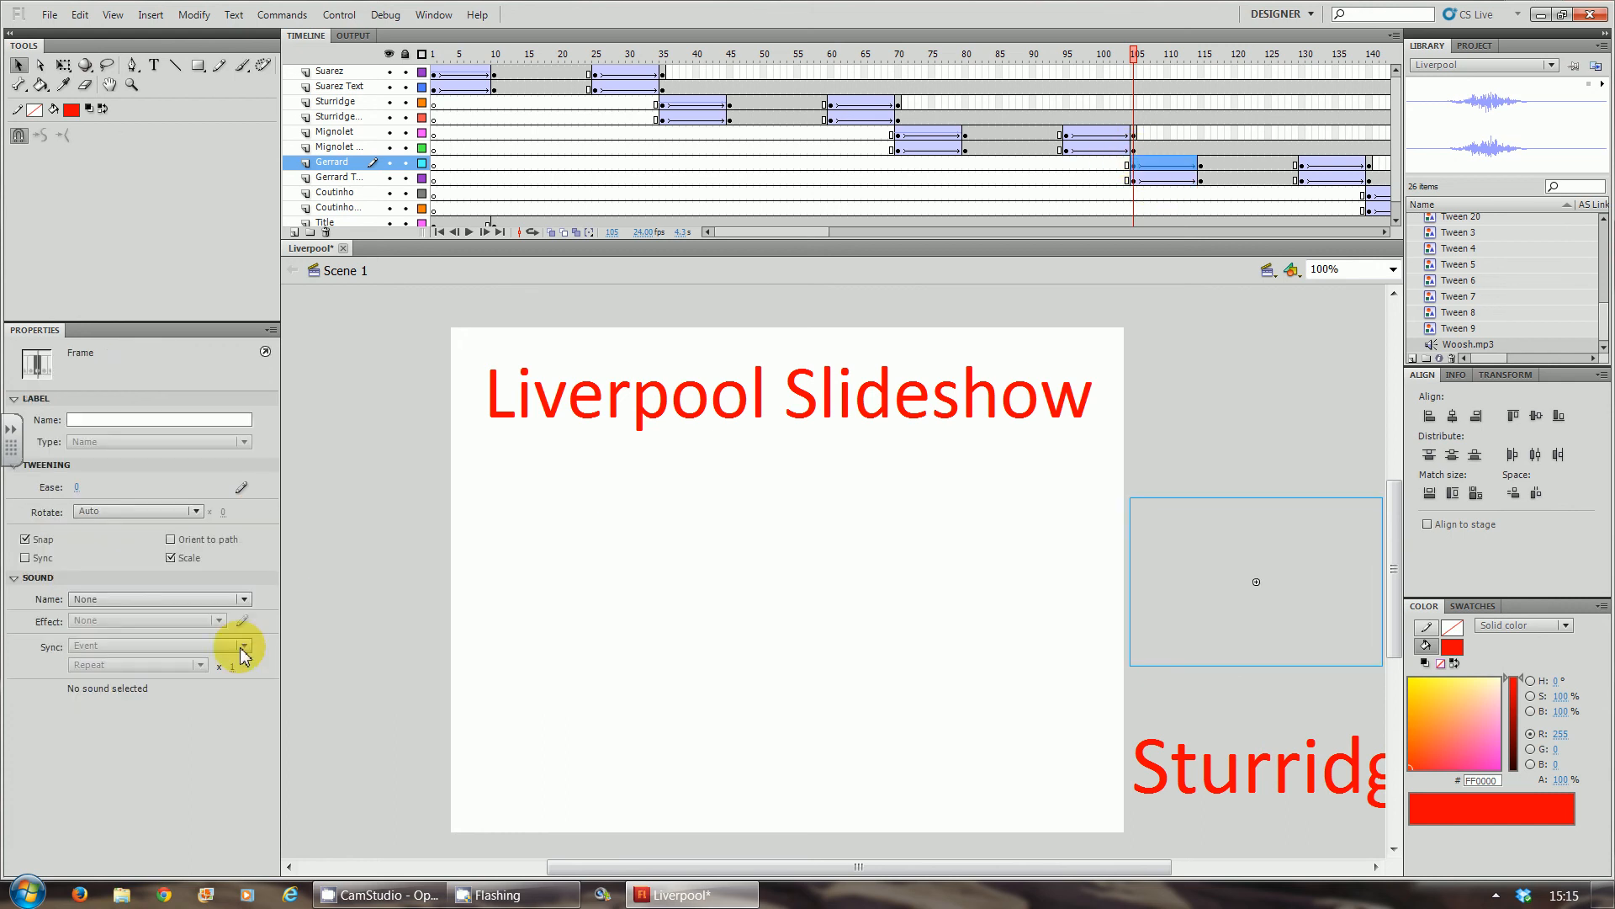
left_click(210, 599)
left_click(194, 643)
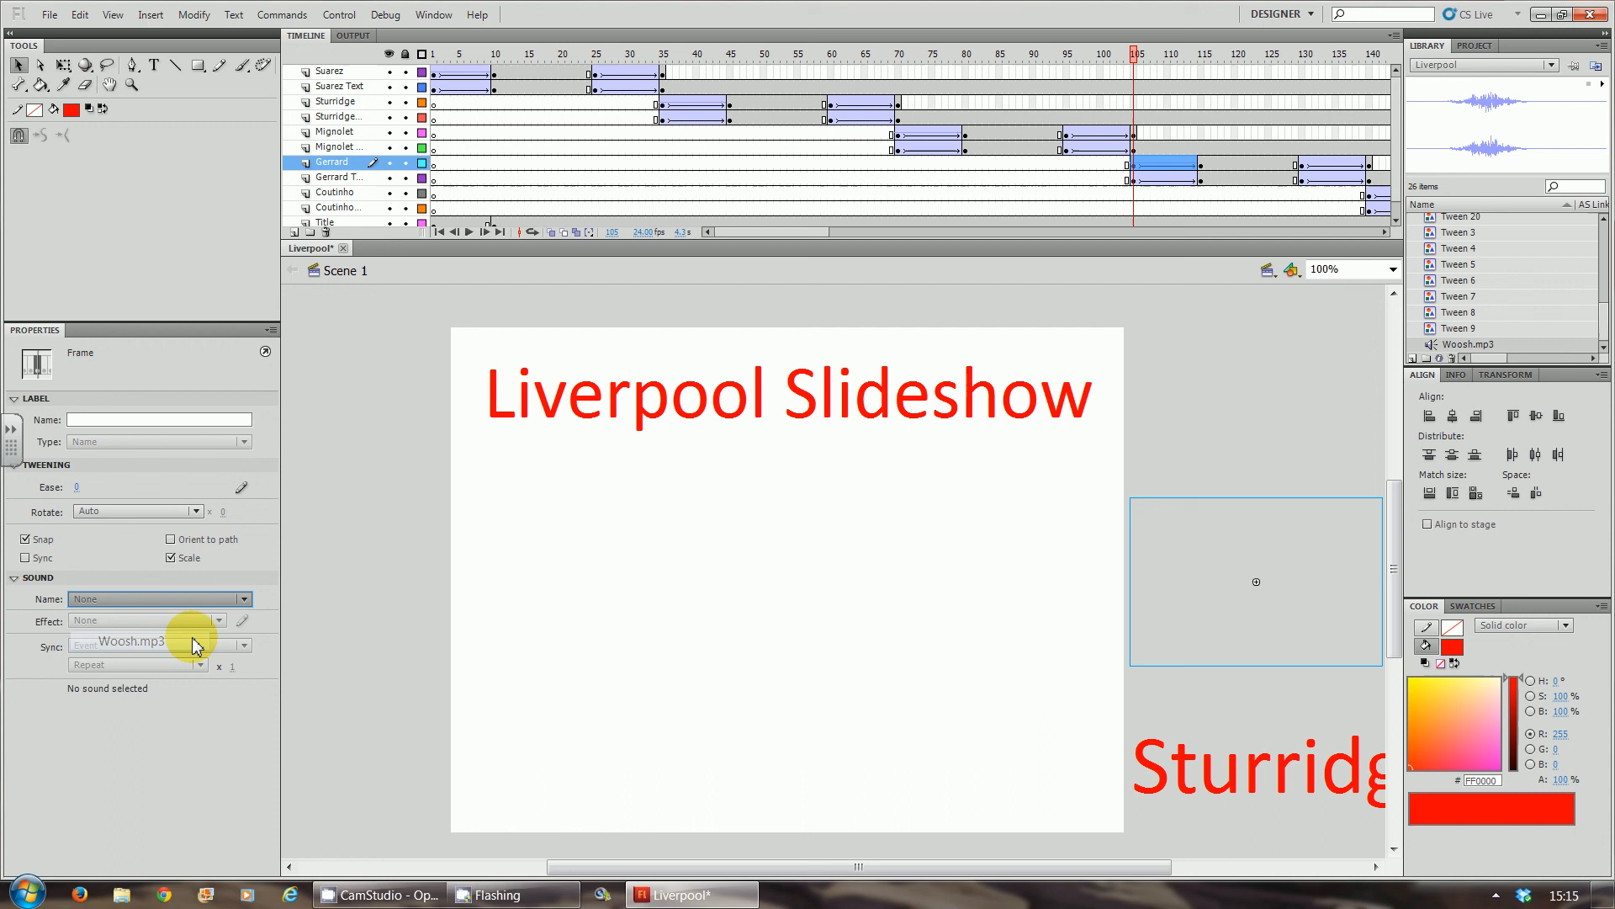
left_click(1368, 196)
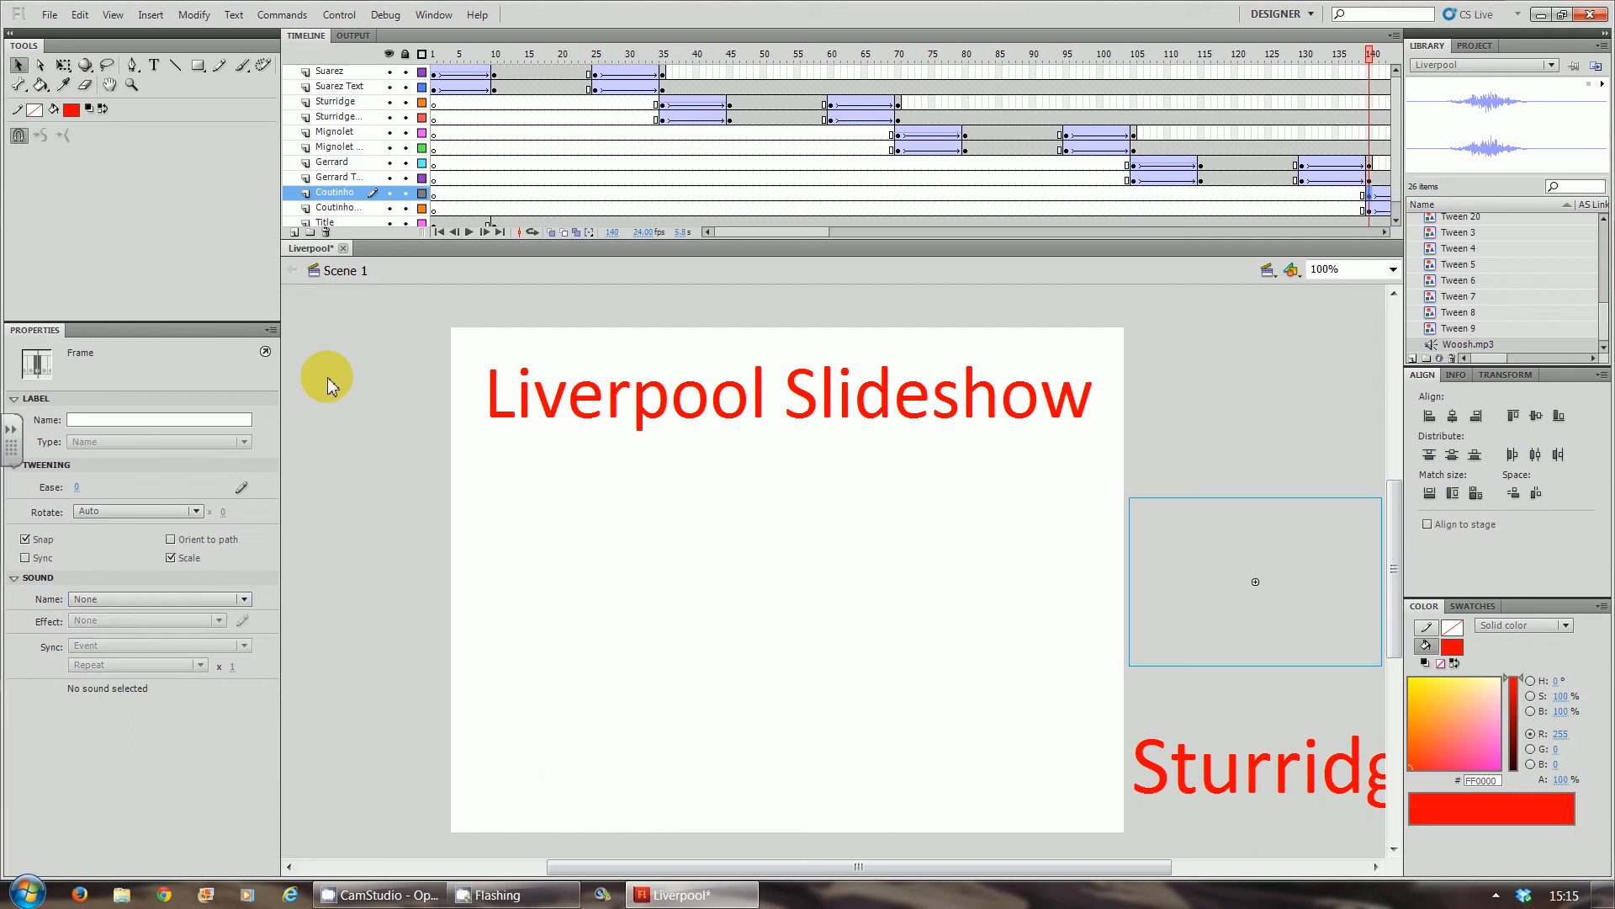
left_click(189, 601)
left_click(164, 643)
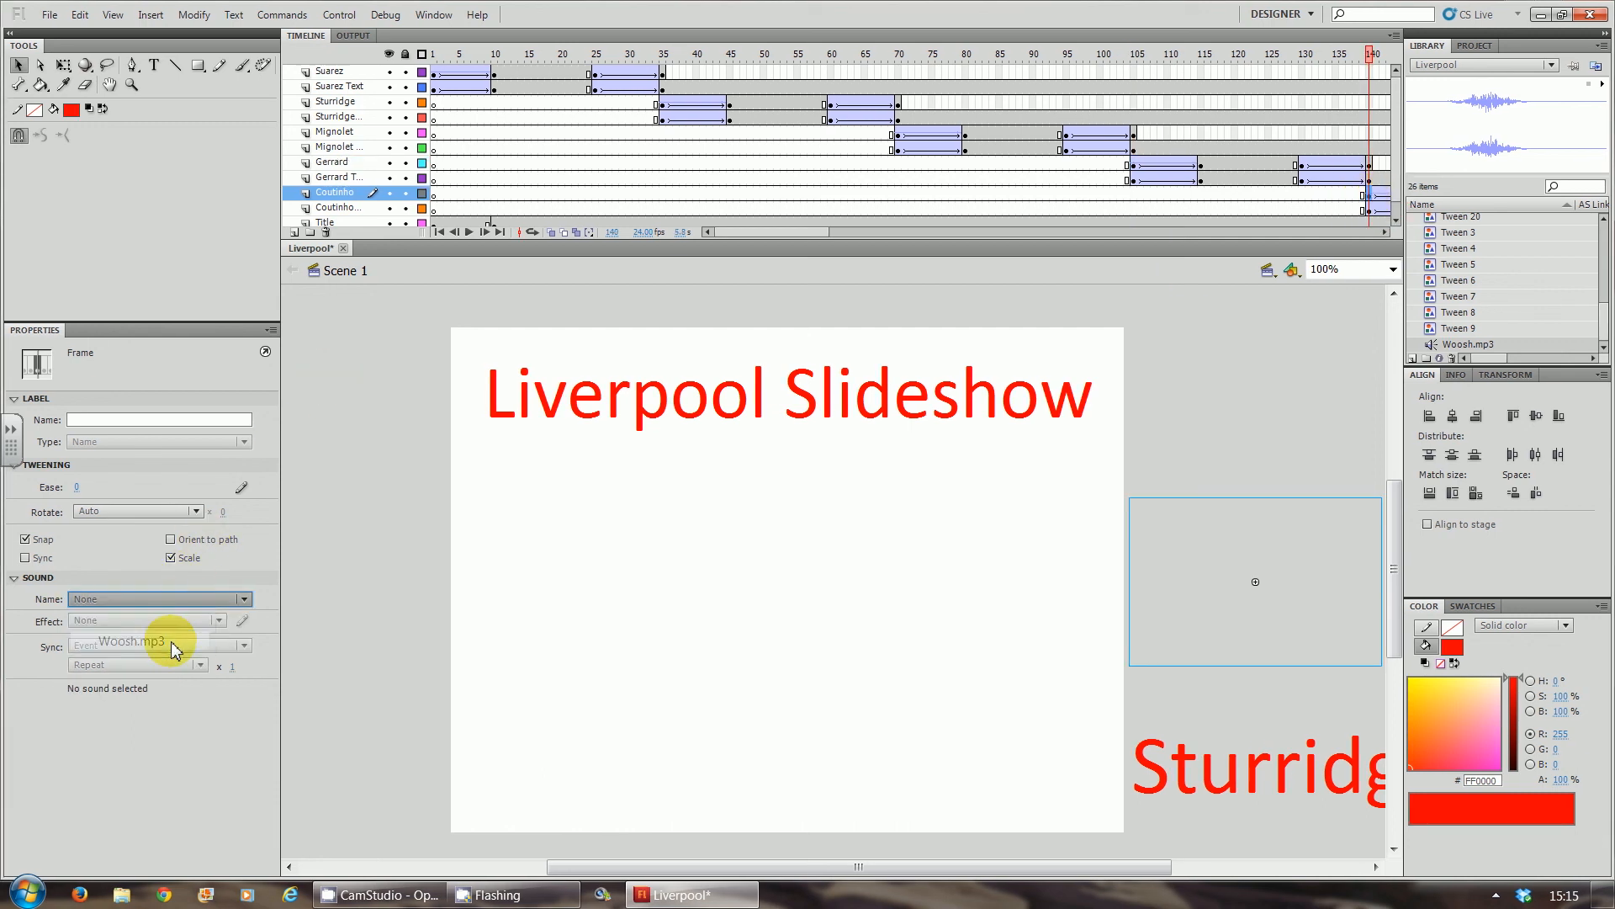
Step: Test the movie to hear the whoosh sound with each player's entrance, and close the preview
key("ctrl+Return")
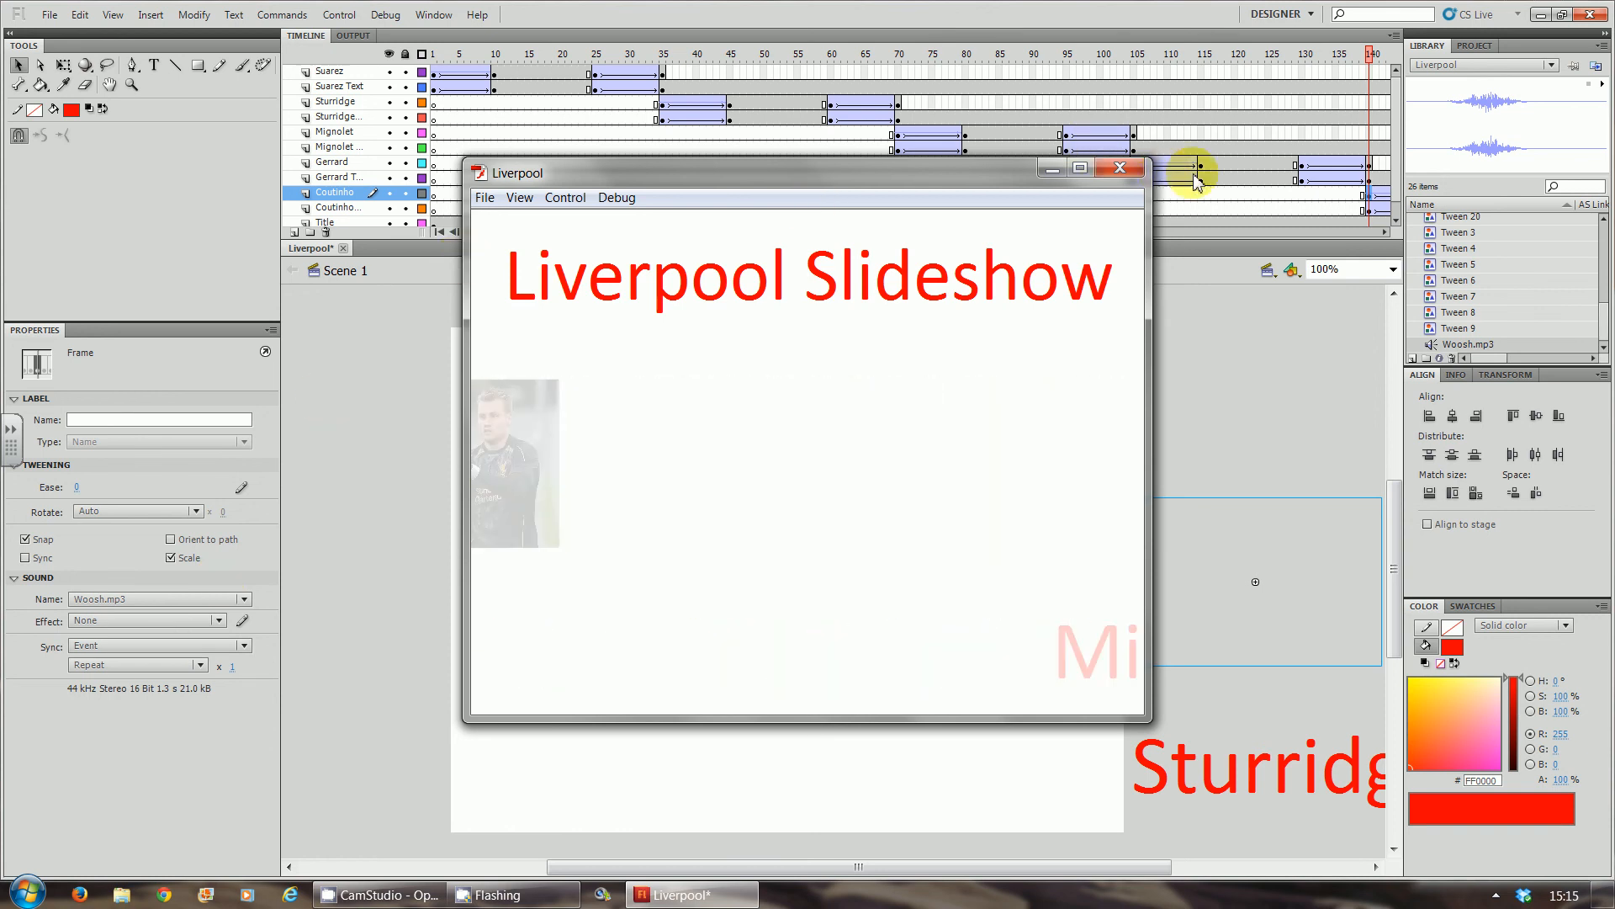
left_click(1119, 168)
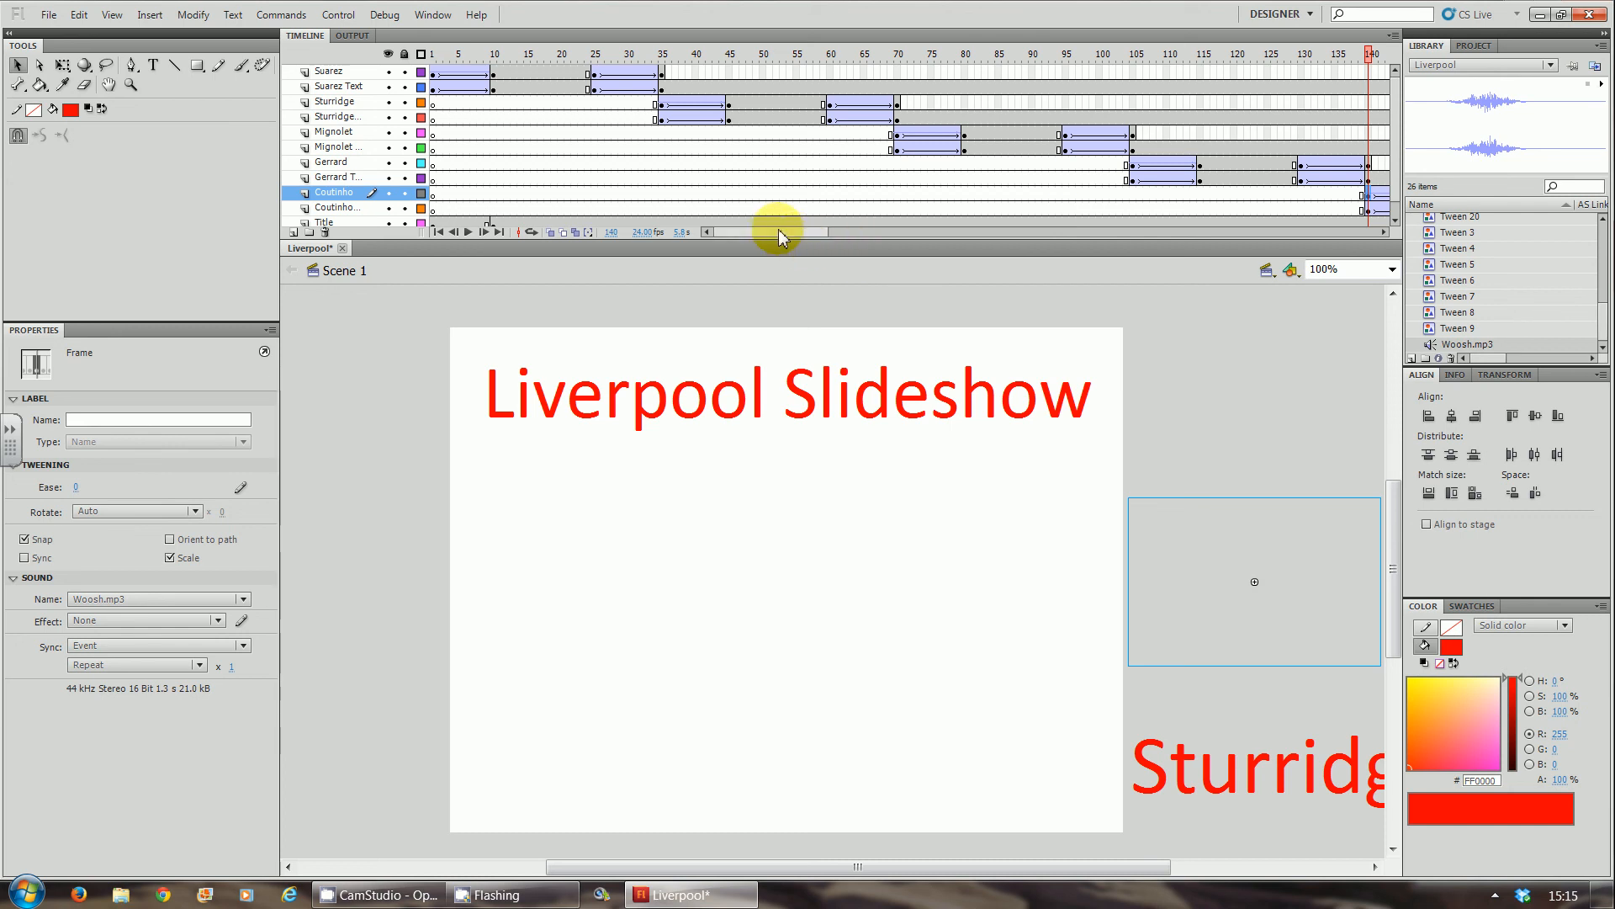
Step: Remove the surplus frames from frame 36 to the end of the Suarez Text layer
mouse_move(778, 237)
left_mouse_down()
mouse_move(847, 242)
mouse_move(782, 238)
left_mouse_up()
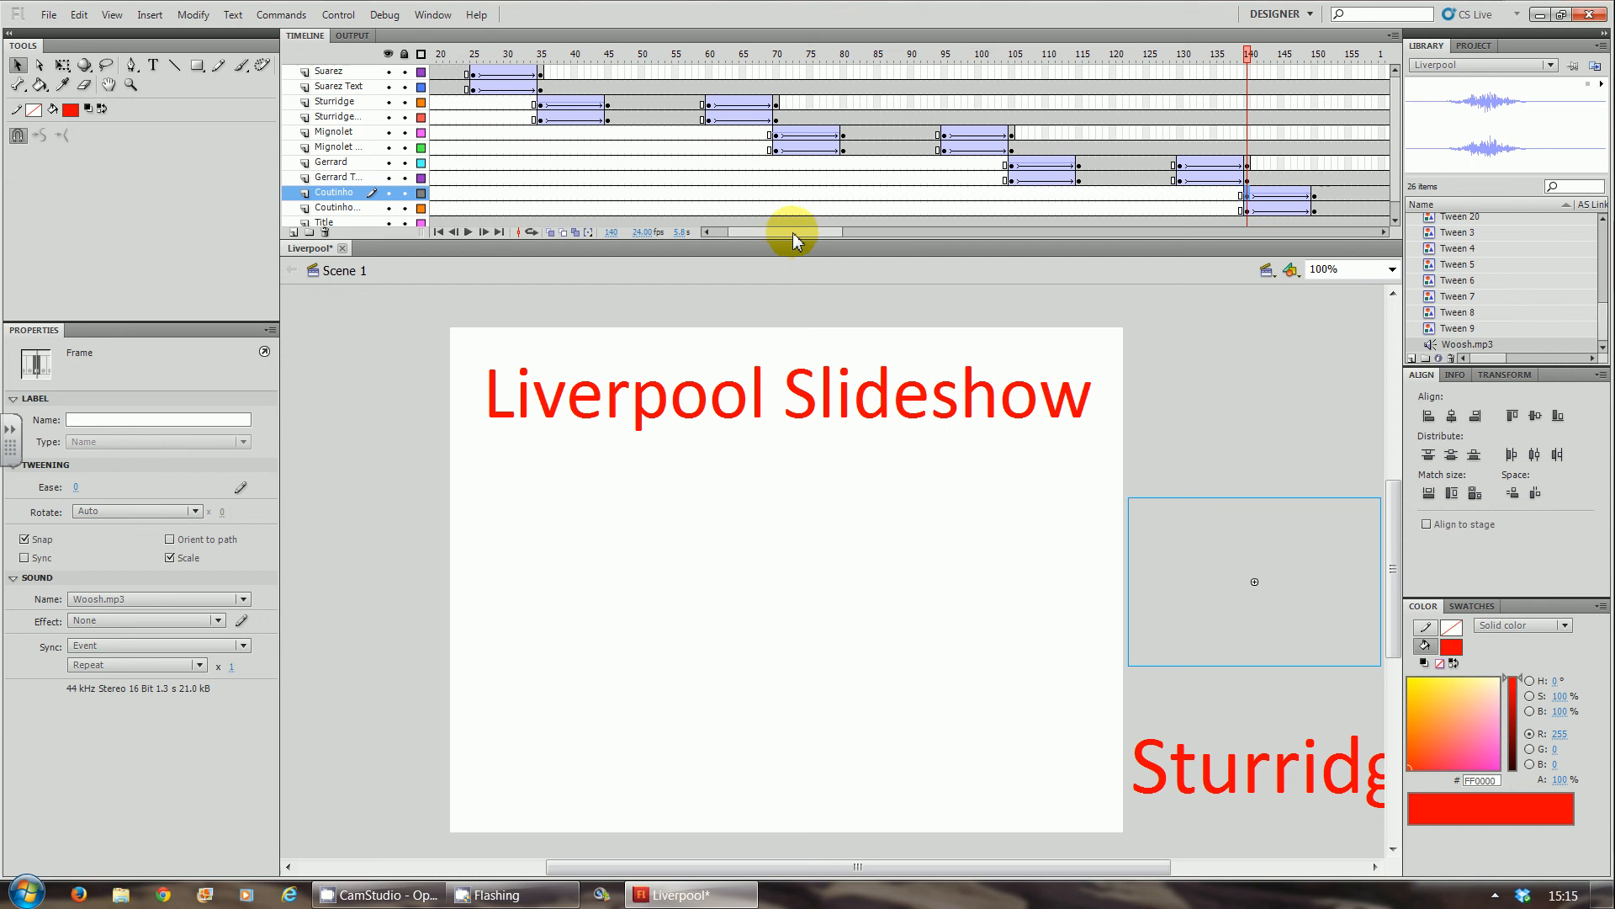
left_click_drag(793, 241, 821, 241)
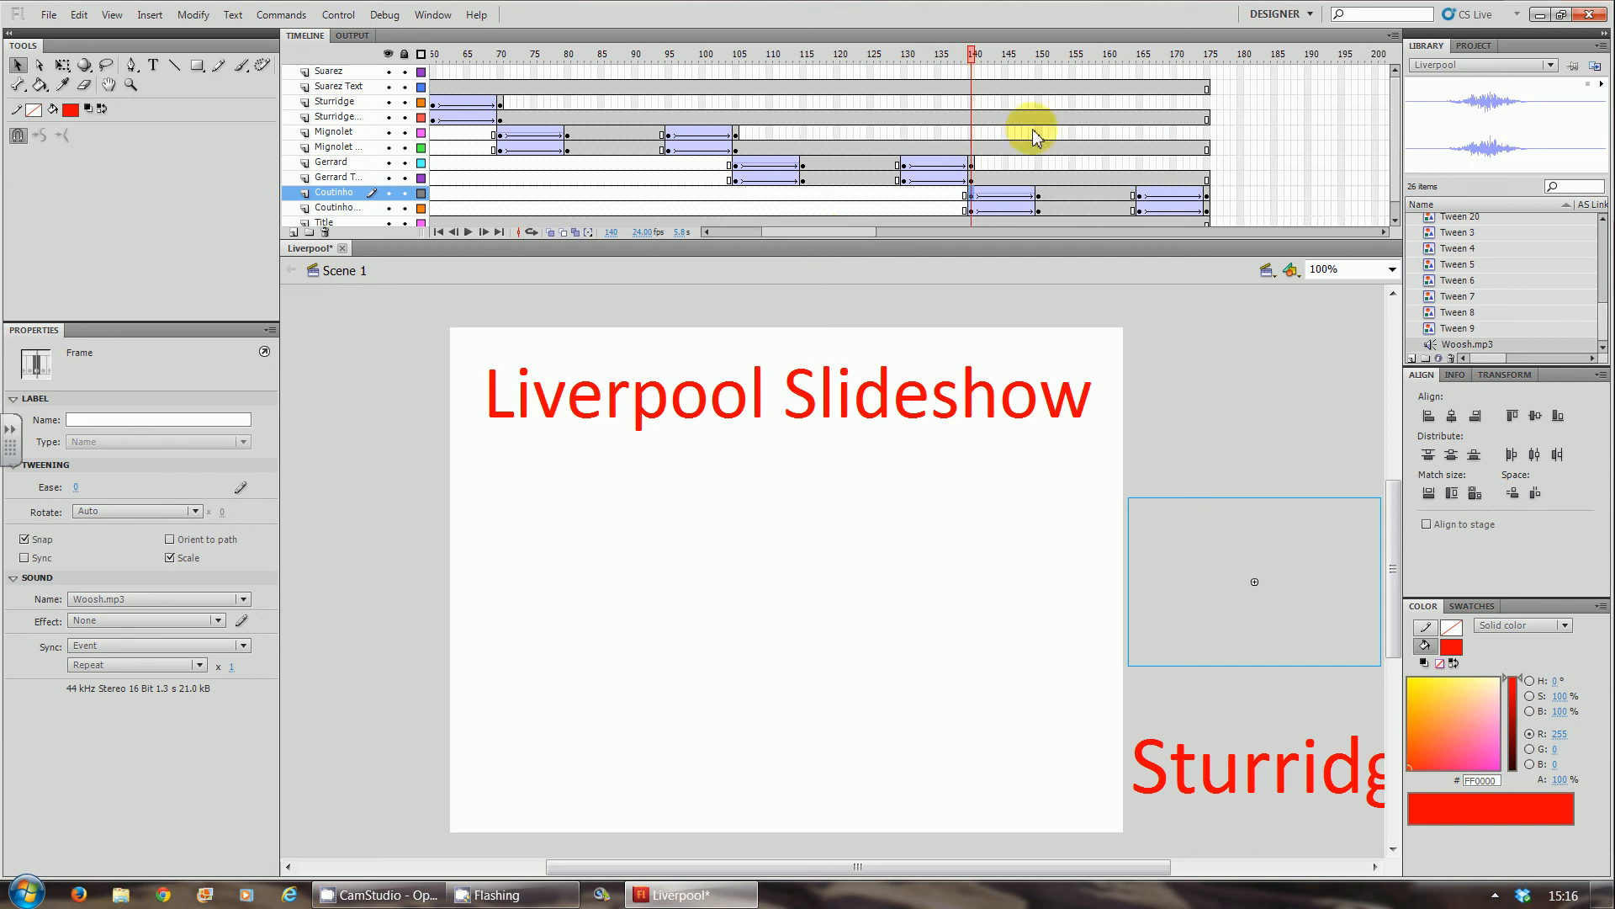
left_click_drag(1227, 93, 617, 92)
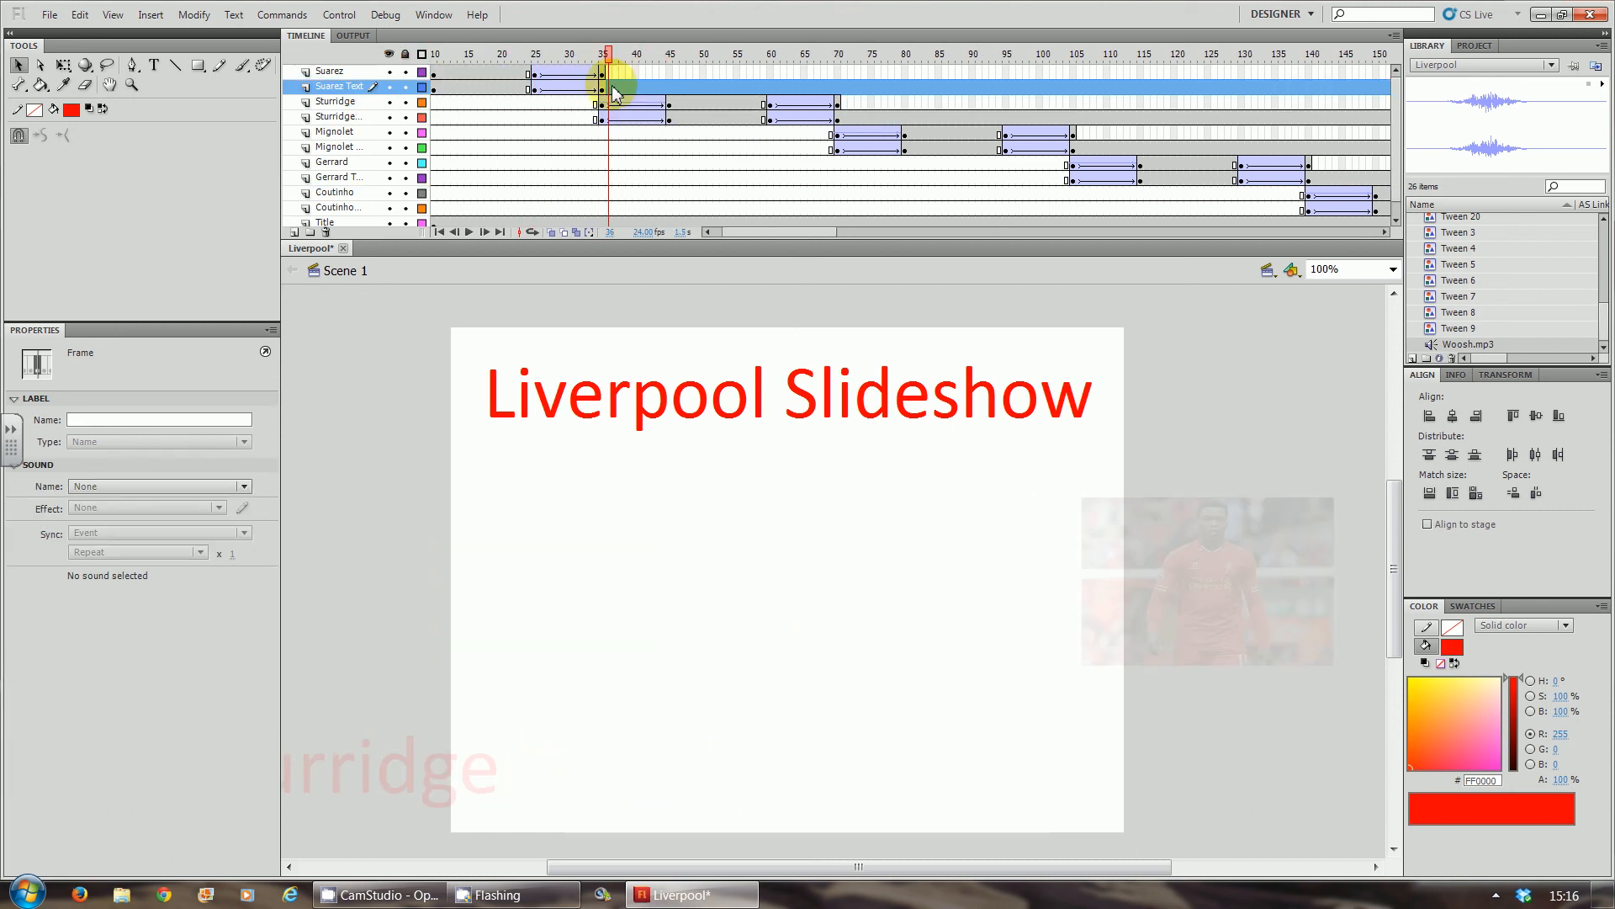
right_click(613, 89)
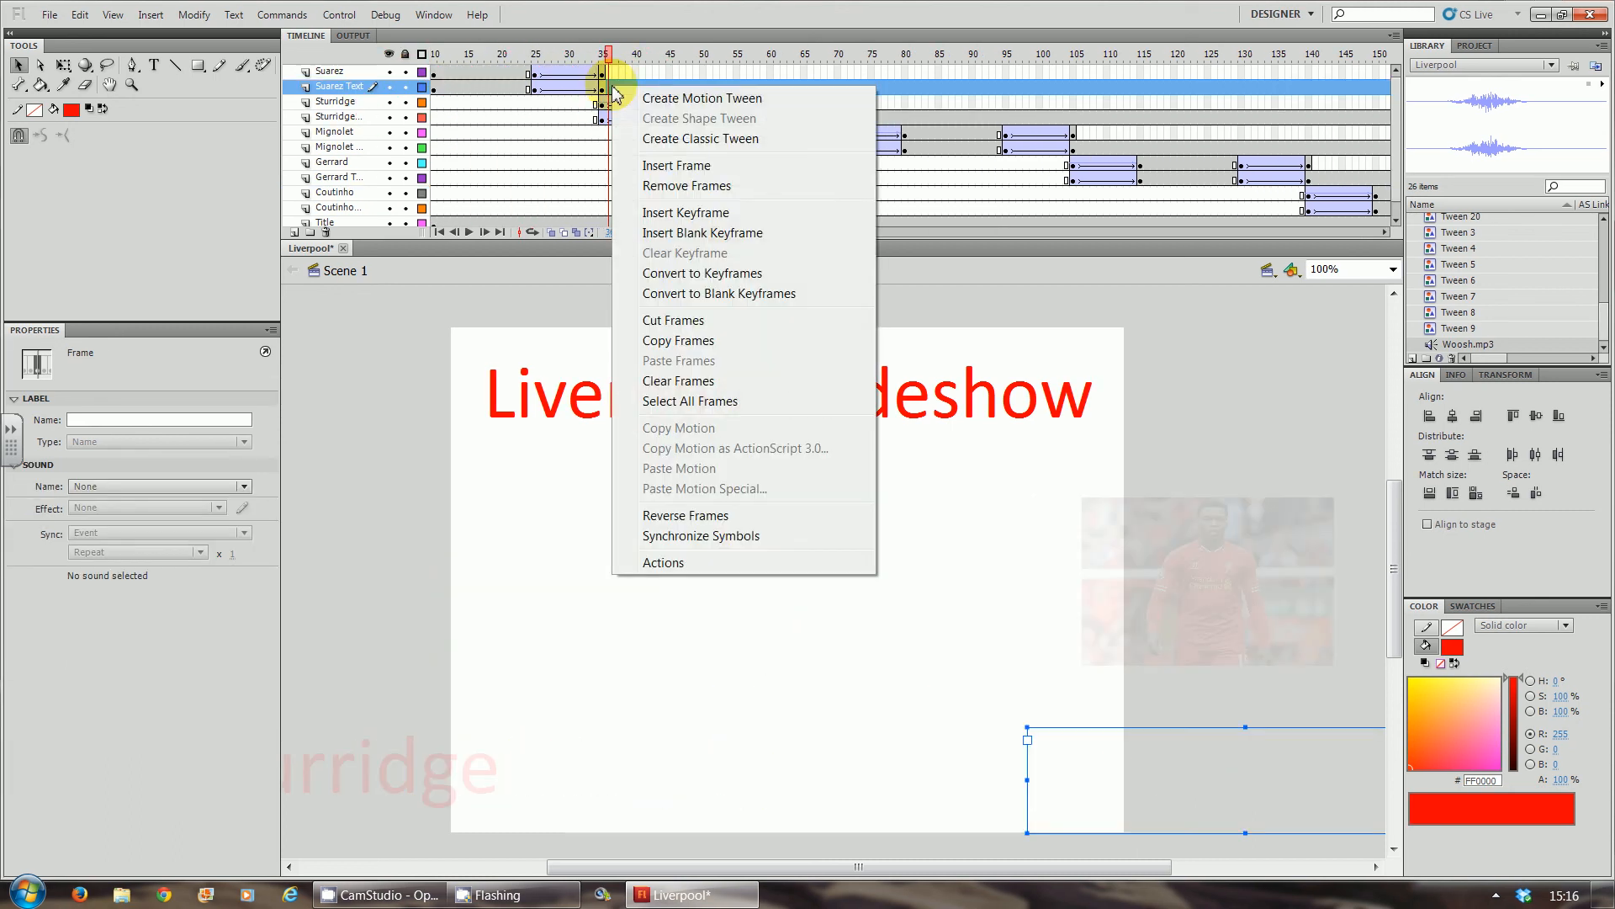
left_click(657, 185)
Step: Remove the surplus frames after frame 70 in the Sturridge text layer
left_click_drag(785, 233, 811, 233)
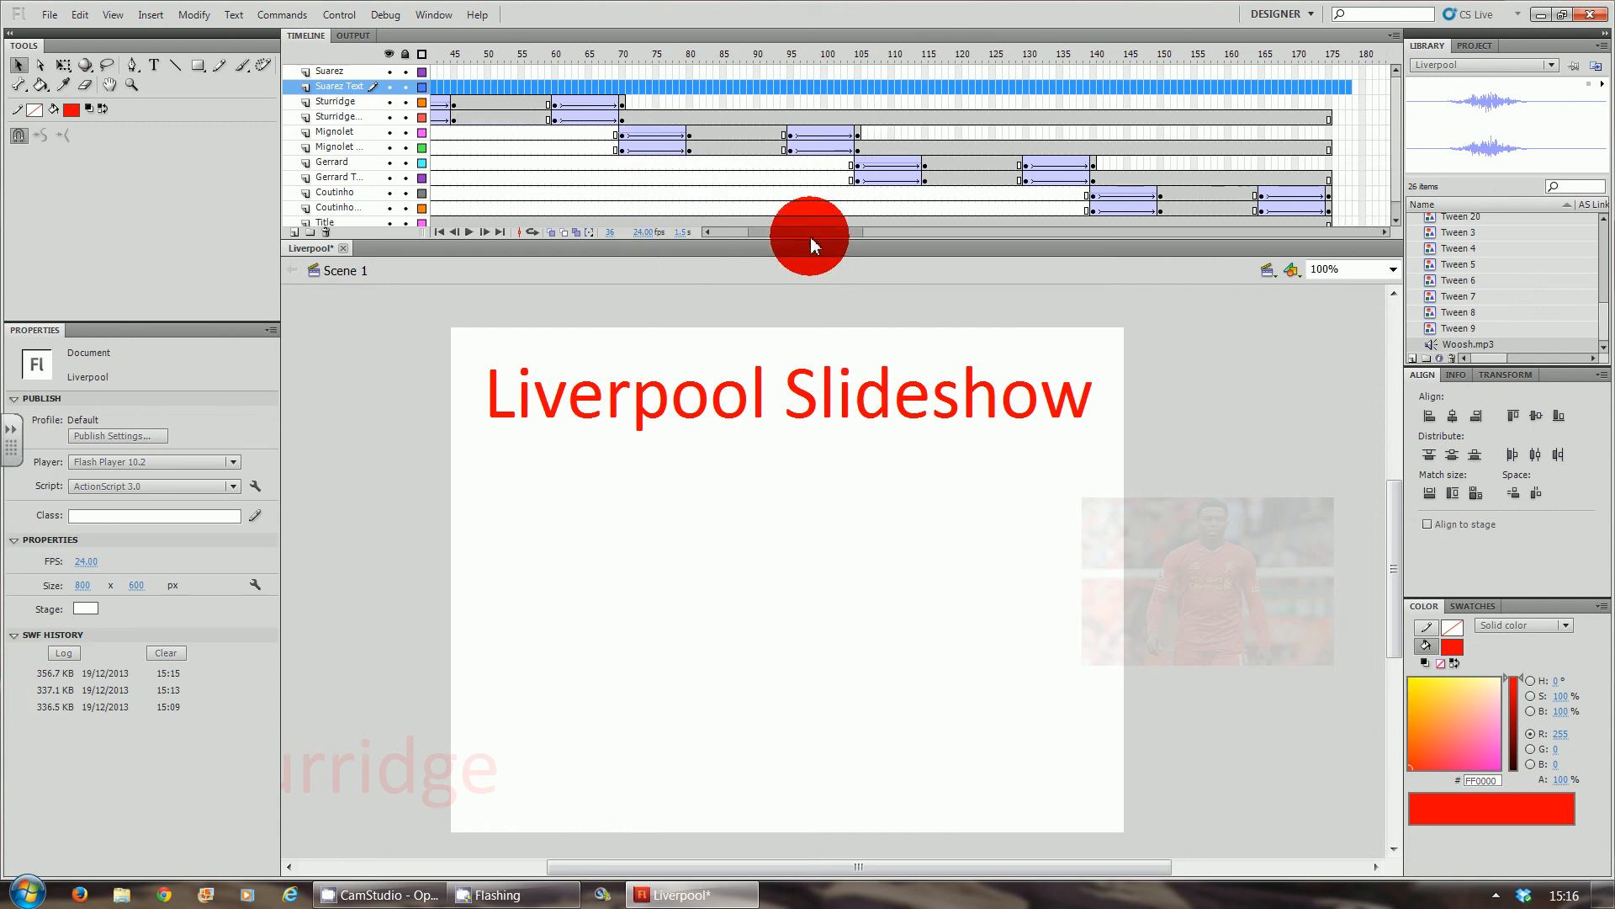
left_click(1255, 118)
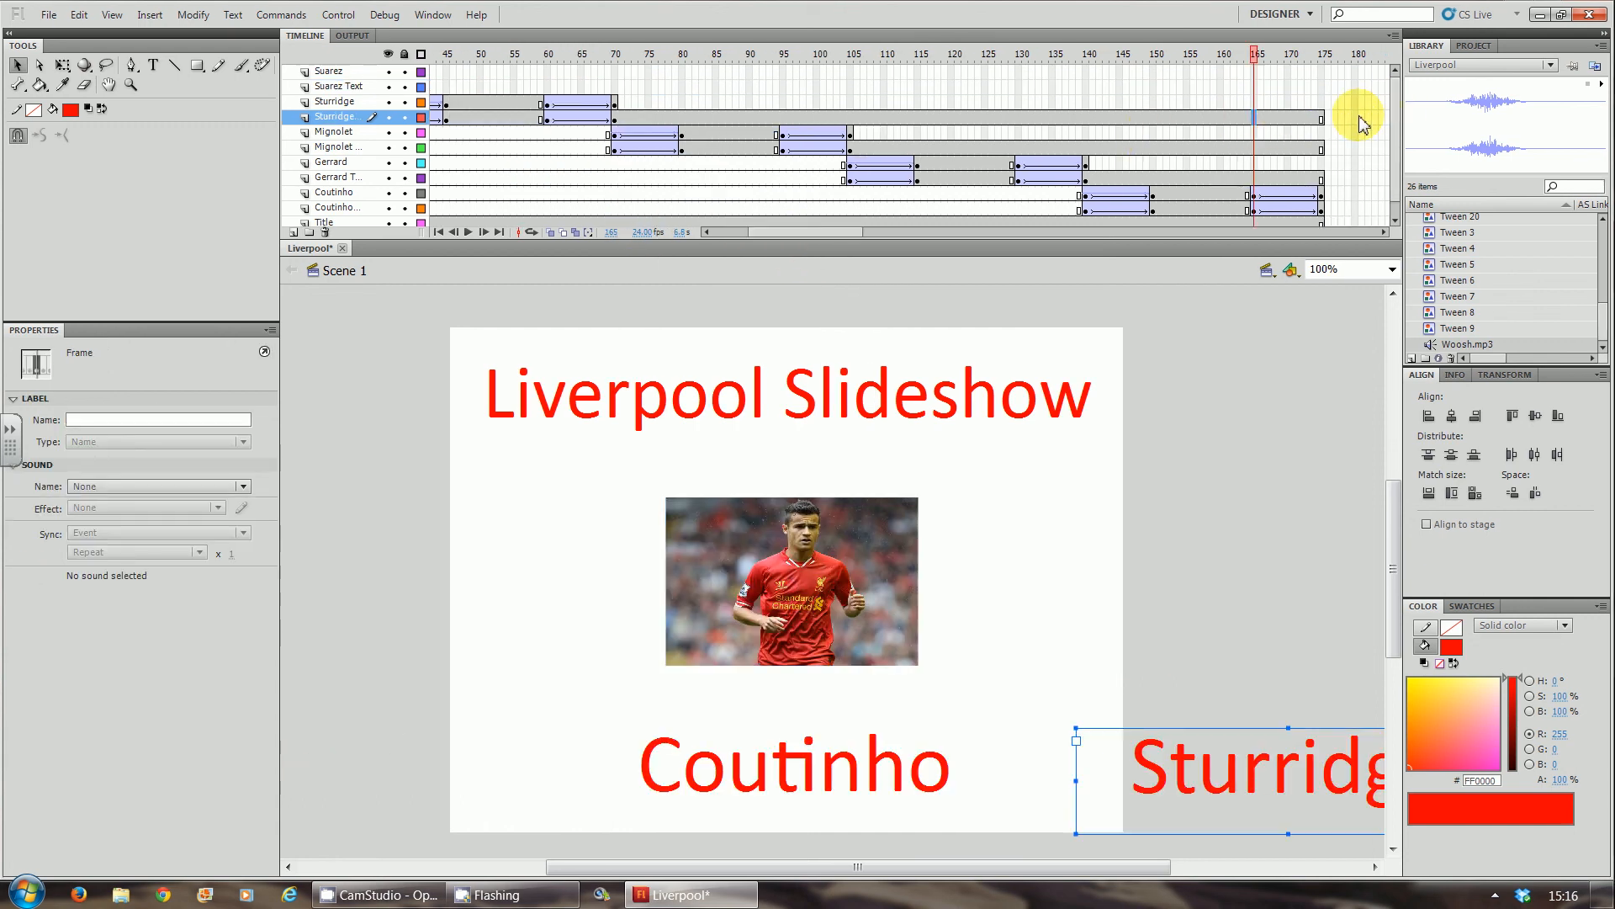
left_click_drag(1359, 119, 622, 120)
right_click(623, 120)
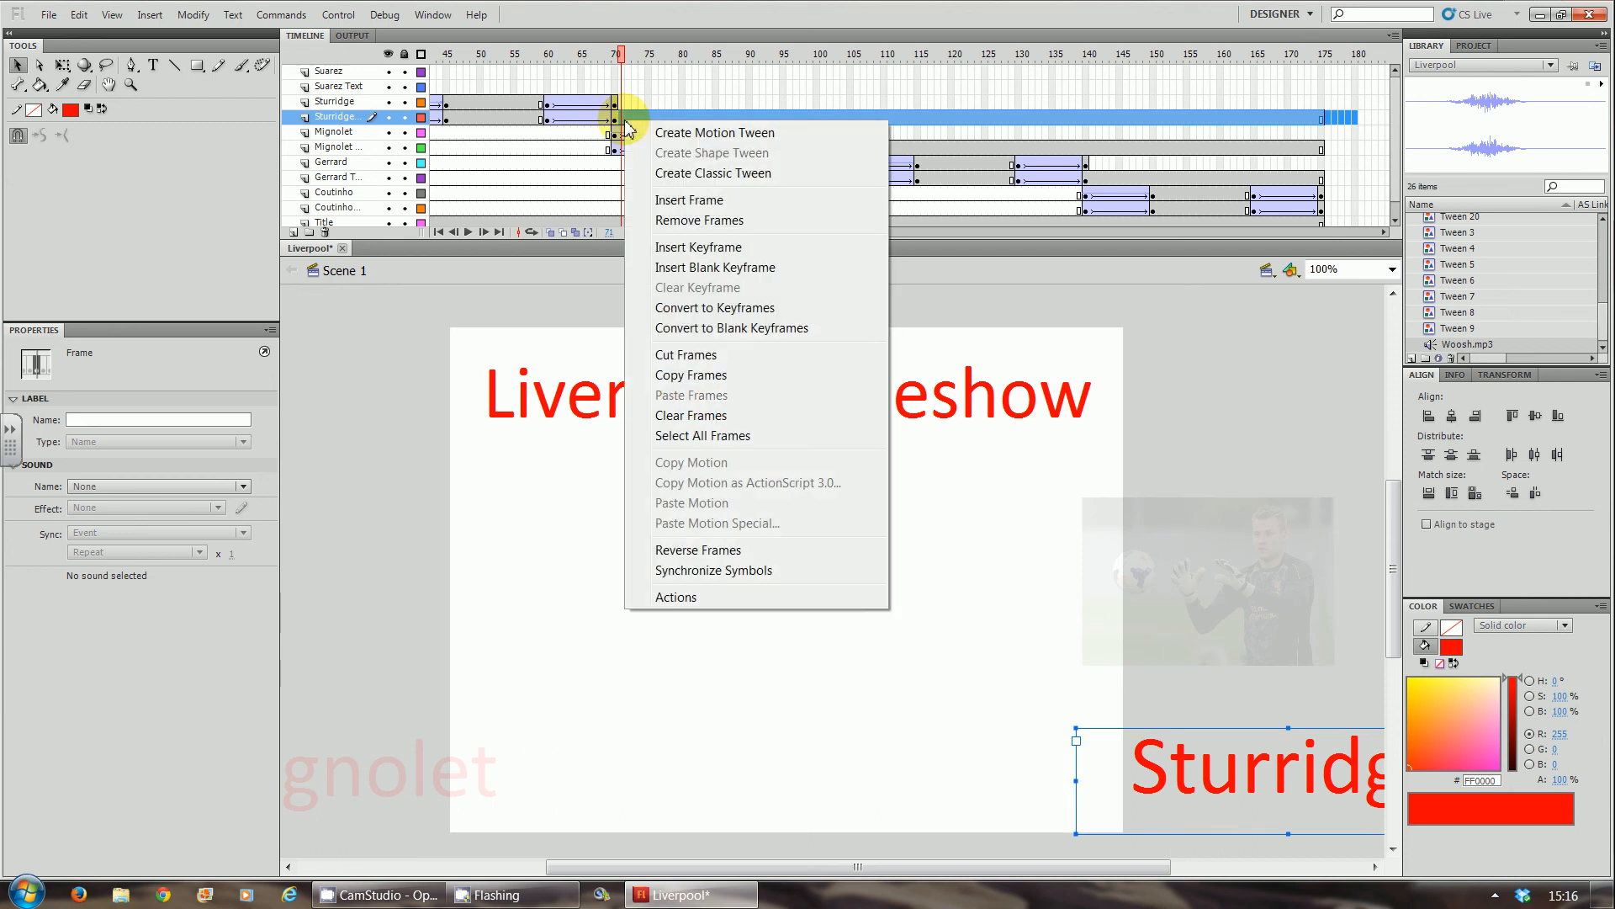
left_click(673, 220)
Step: Remove the surplus frames after frame 105 in the Mignolet text layer and after frame 140 in the Gerrard text layer
left_click(1281, 131)
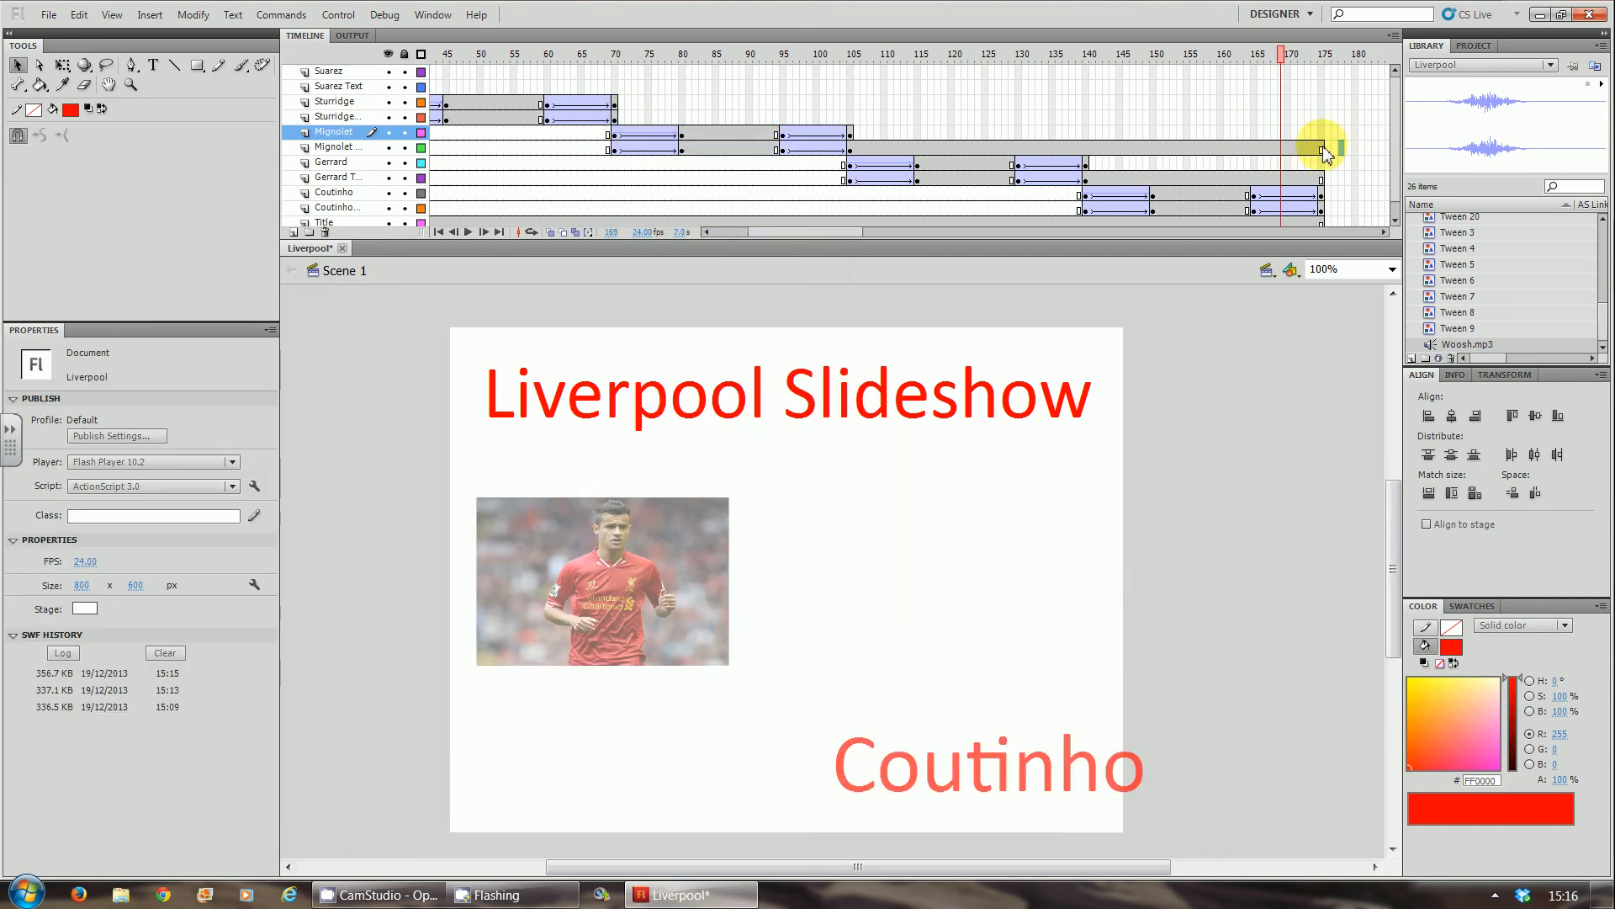
left_click_drag(1341, 148, 863, 156)
right_click(863, 157)
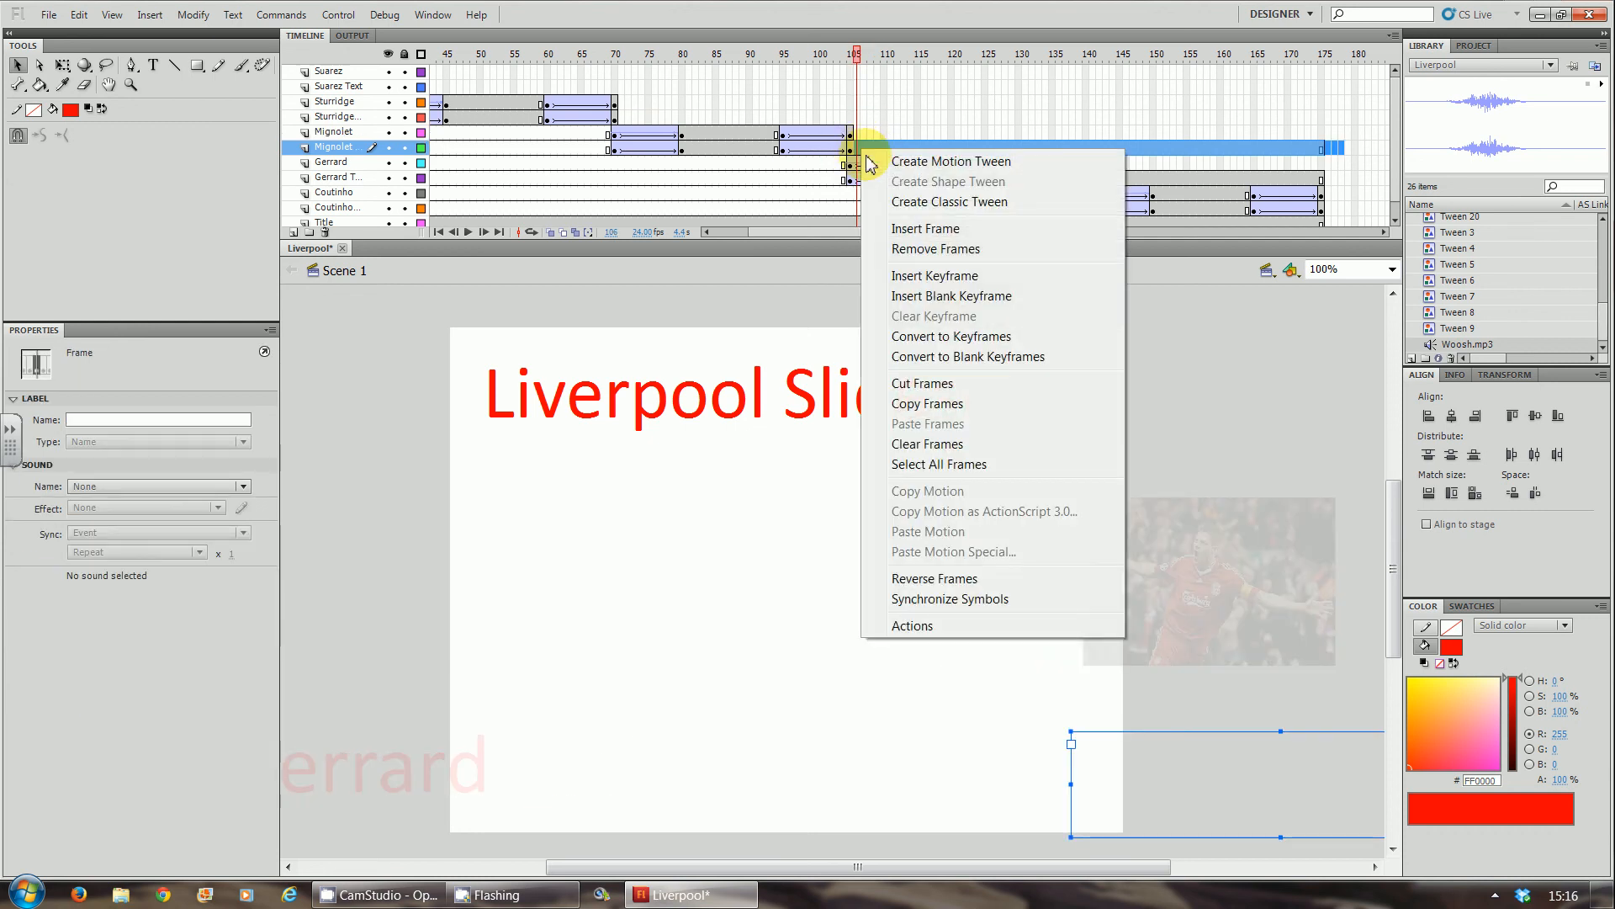
left_click(904, 241)
left_click_drag(1348, 178, 1094, 178)
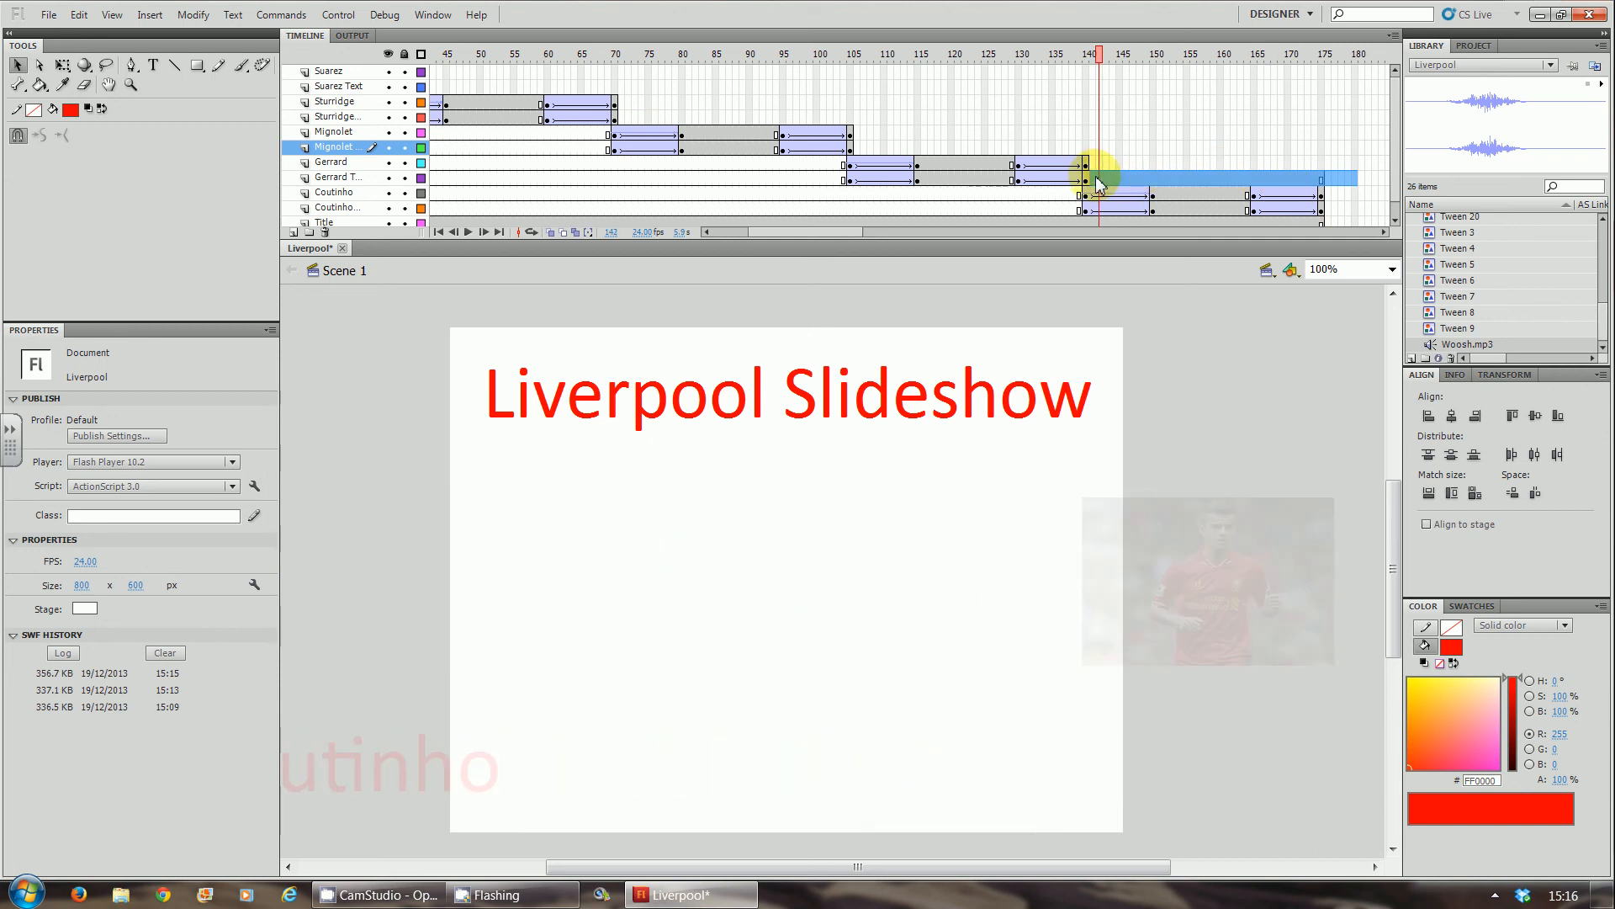
right_click(1095, 176)
left_click(1133, 278)
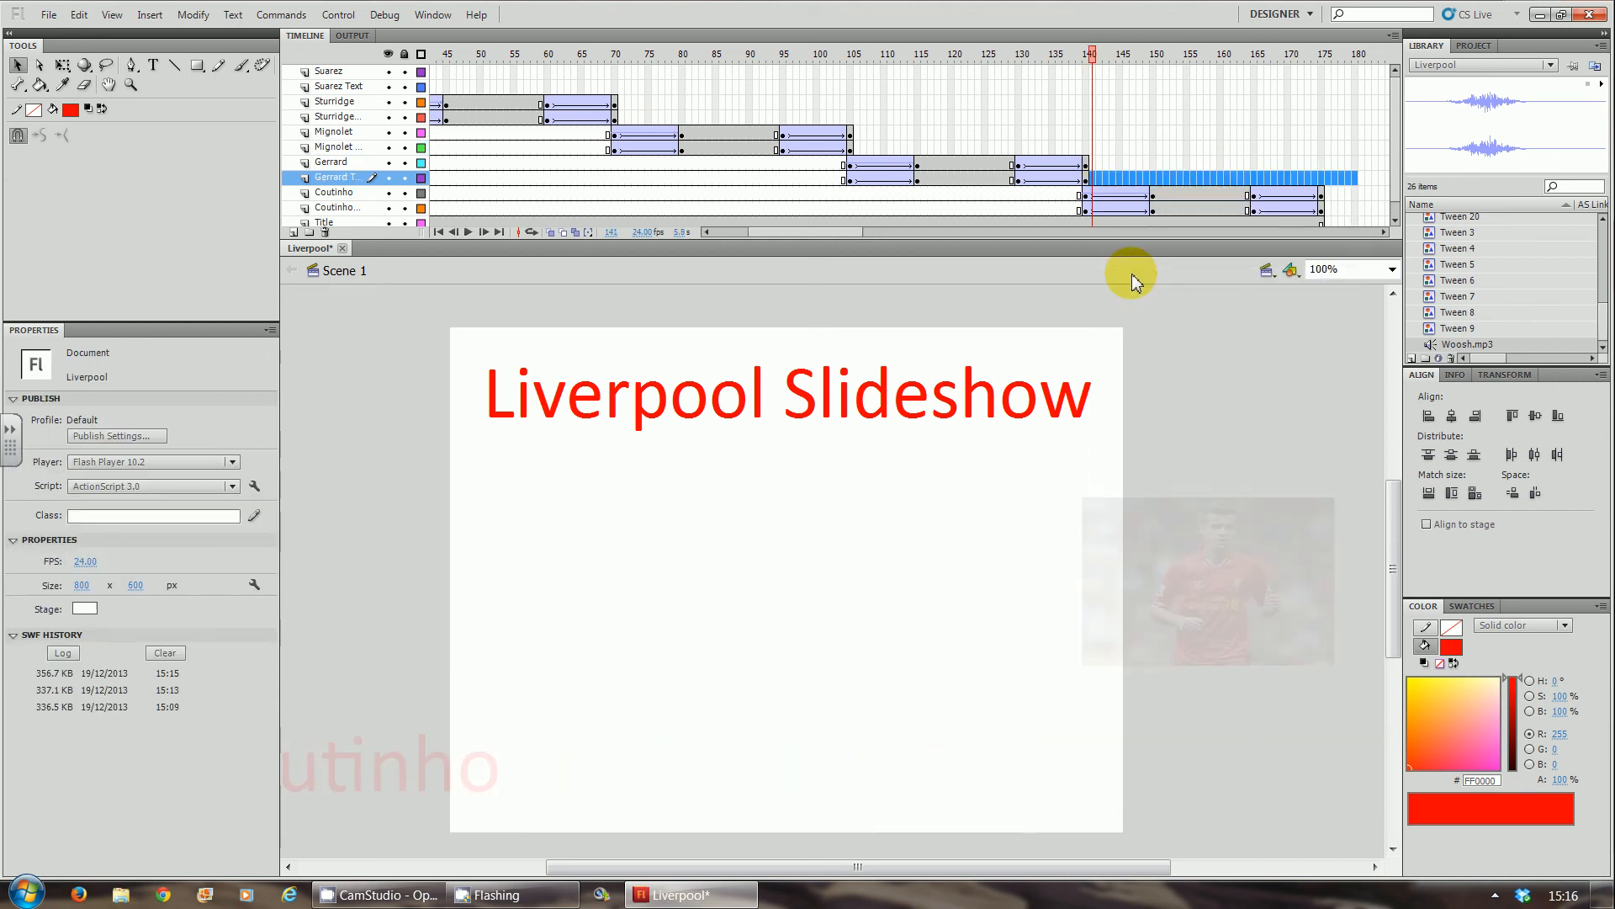
Step: Test the movie again to check the slideshow without the leftover name text frames, and close the preview
key("ctrl+Return")
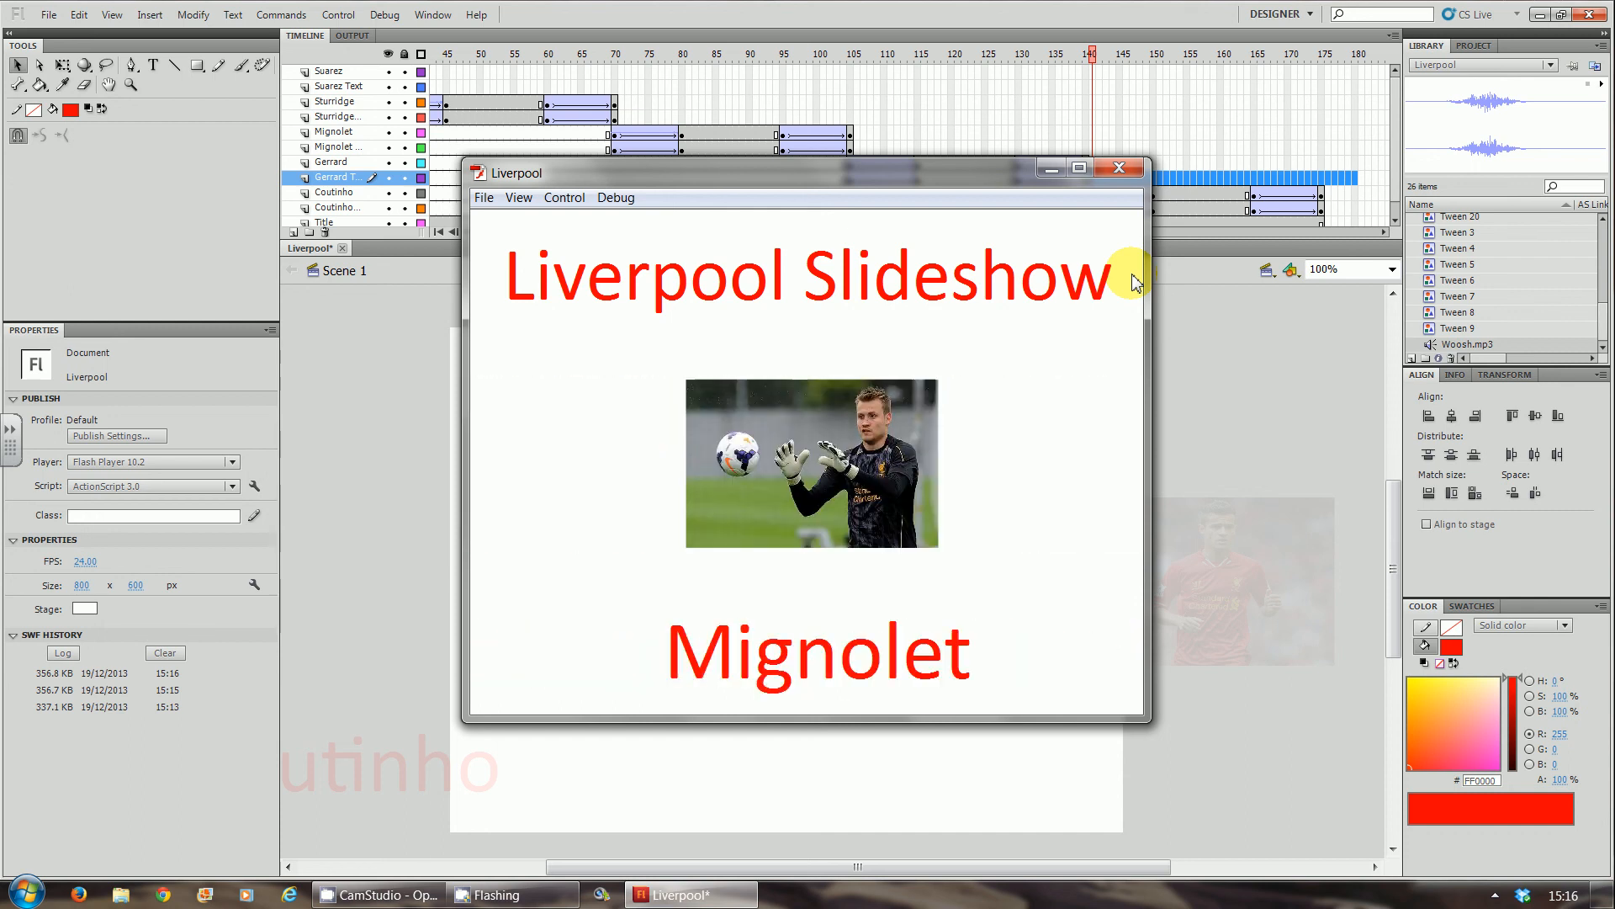
left_click(1120, 171)
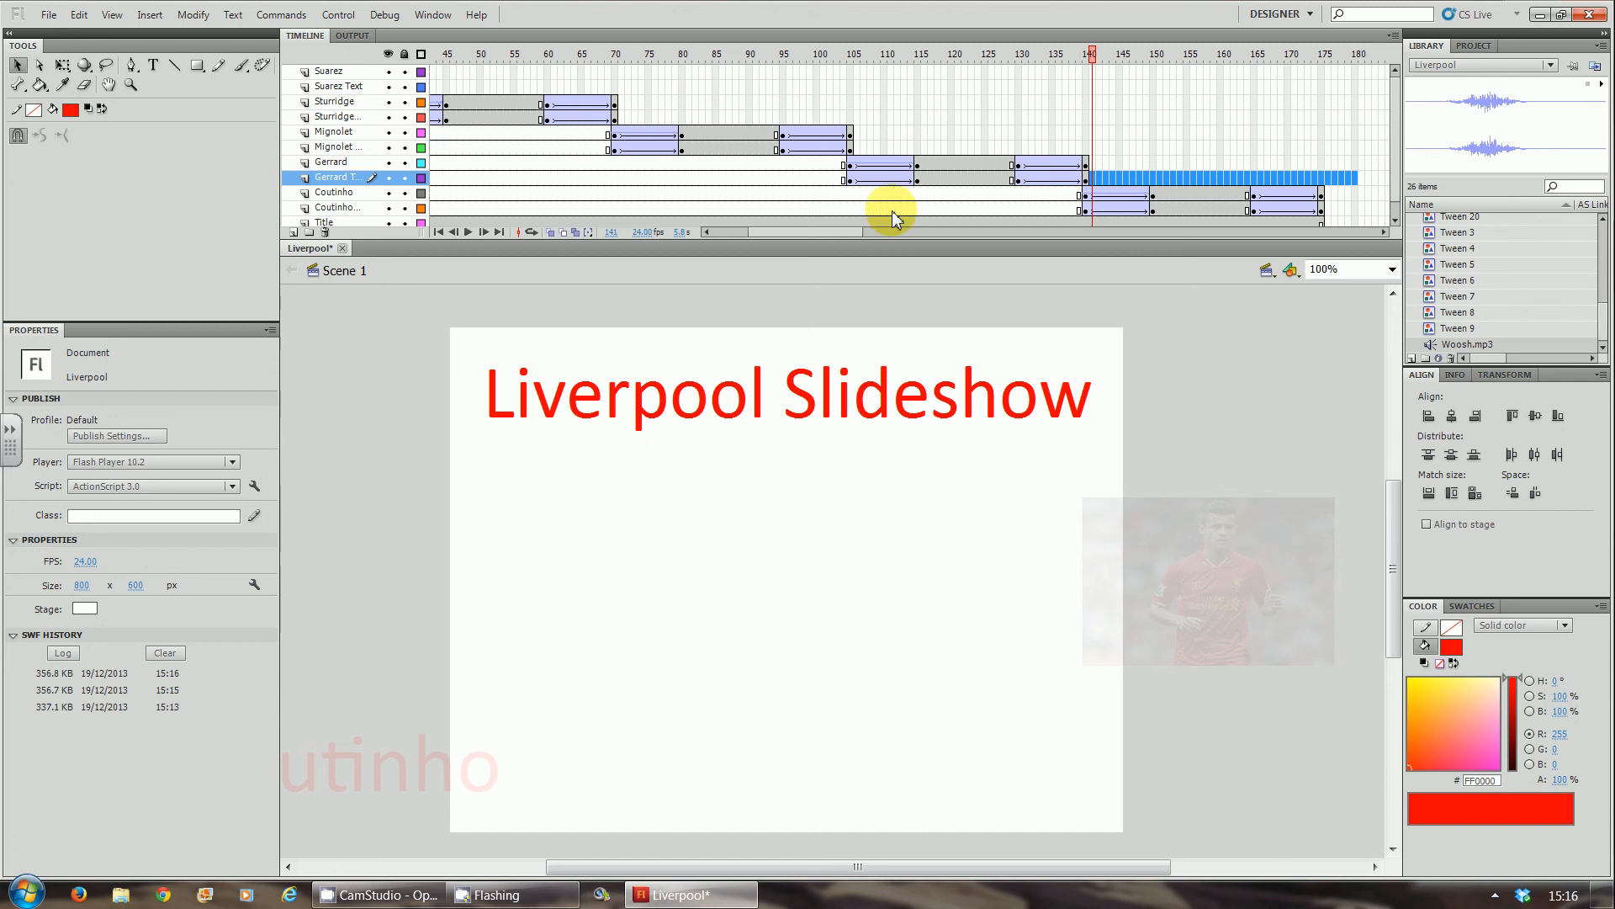
left_click(404, 897)
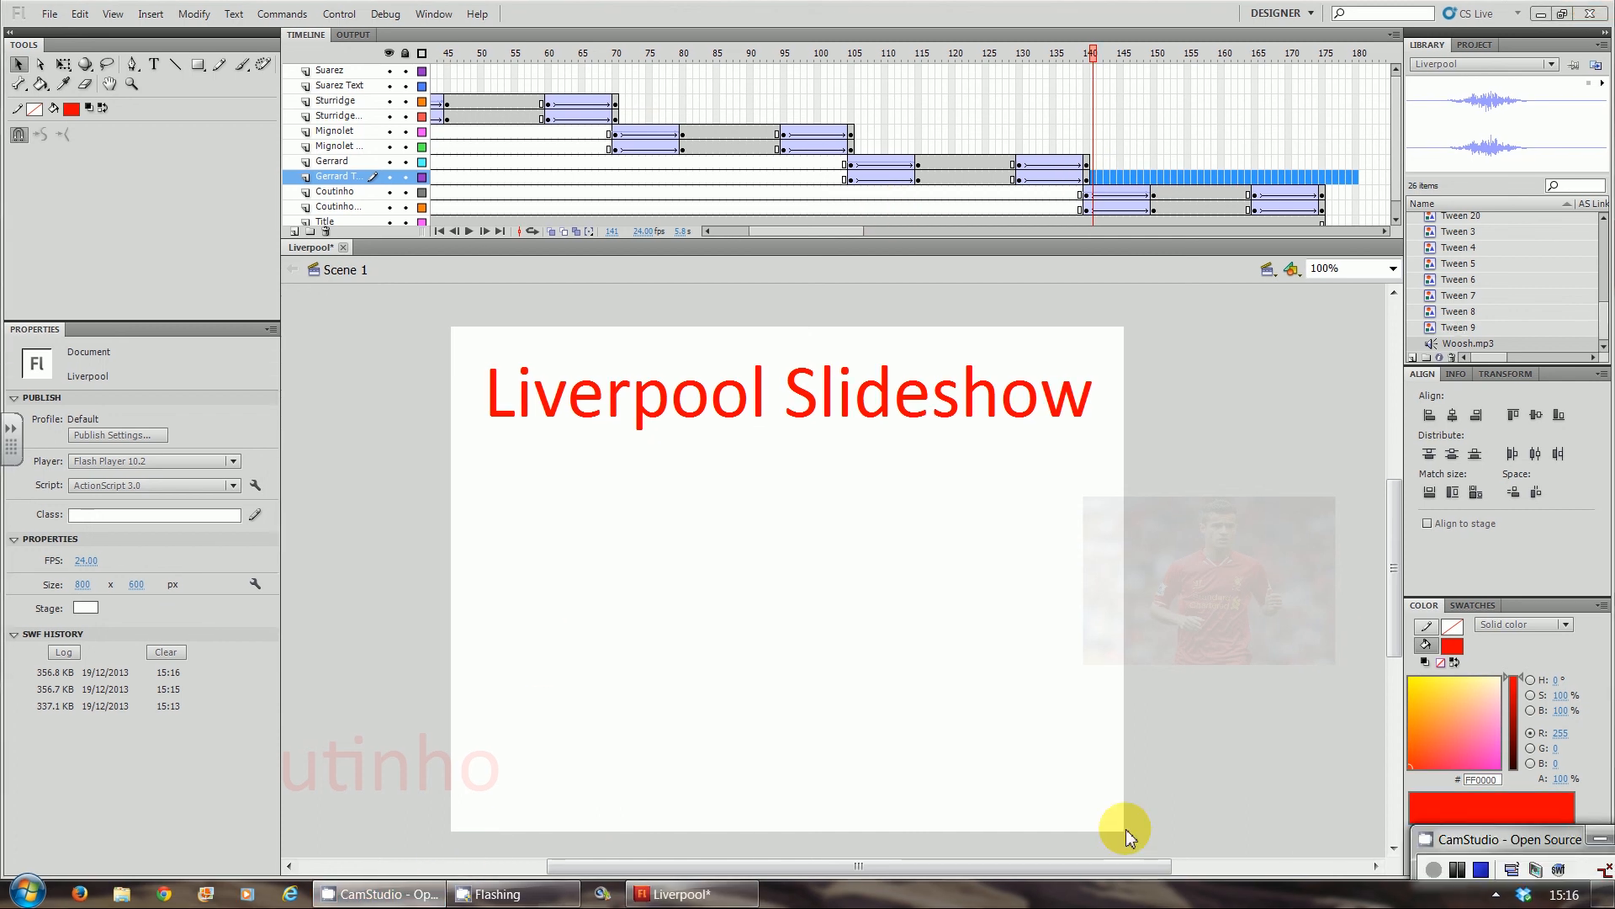